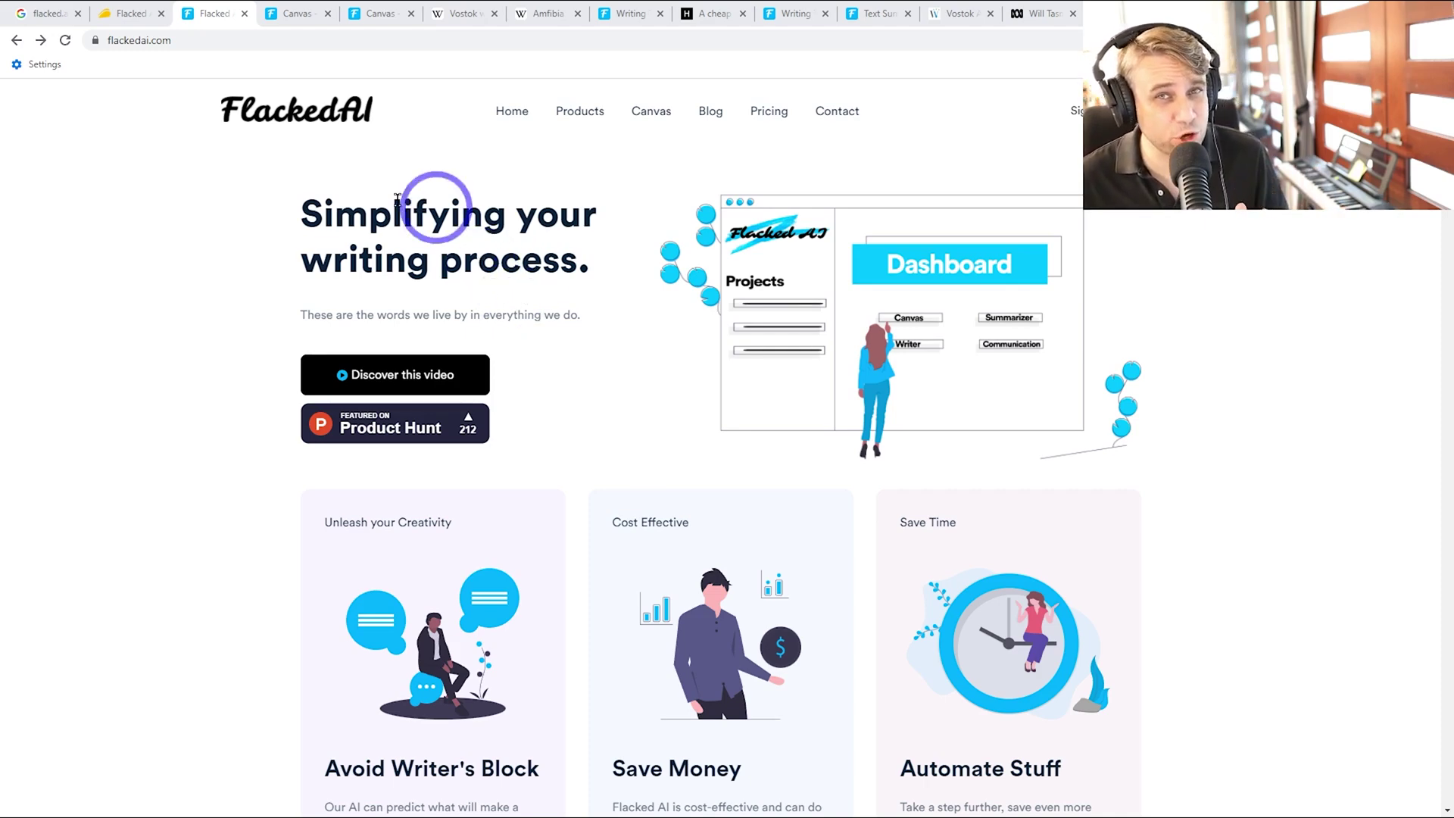
- Review the Flacked AI lifetime deal on AppSumo, including its price, deal terms and plan features
{"action": "left_click", "coordinate": [125, 13]}
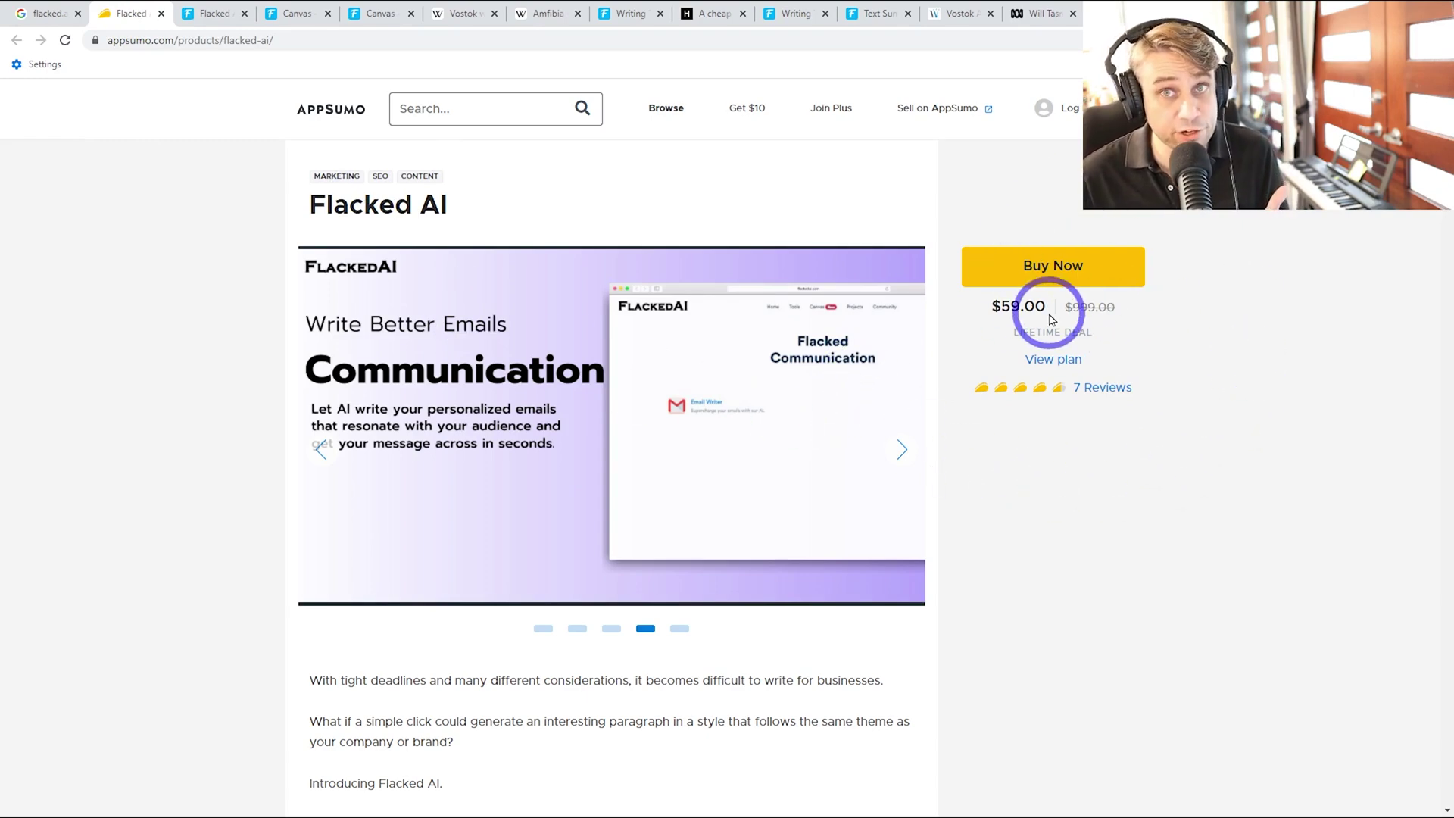
{"action": "scroll", "coordinate": [1106, 357], "scroll_direction": "down", "scroll_amount": 10}
{"action": "scroll", "coordinate": [684, 482], "scroll_direction": "down", "scroll_amount": 4}
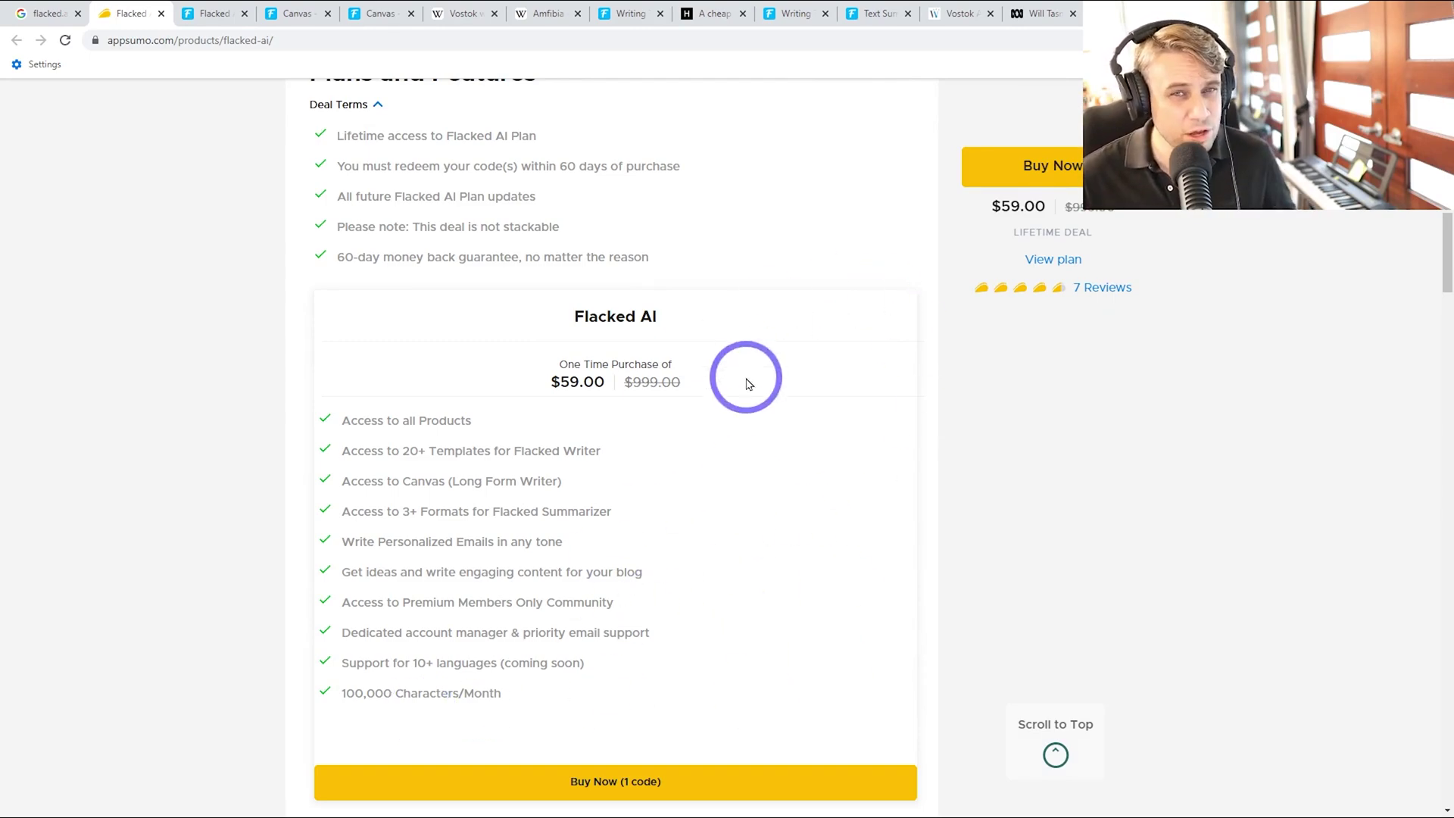
{"action": "key", "text": "Home"}
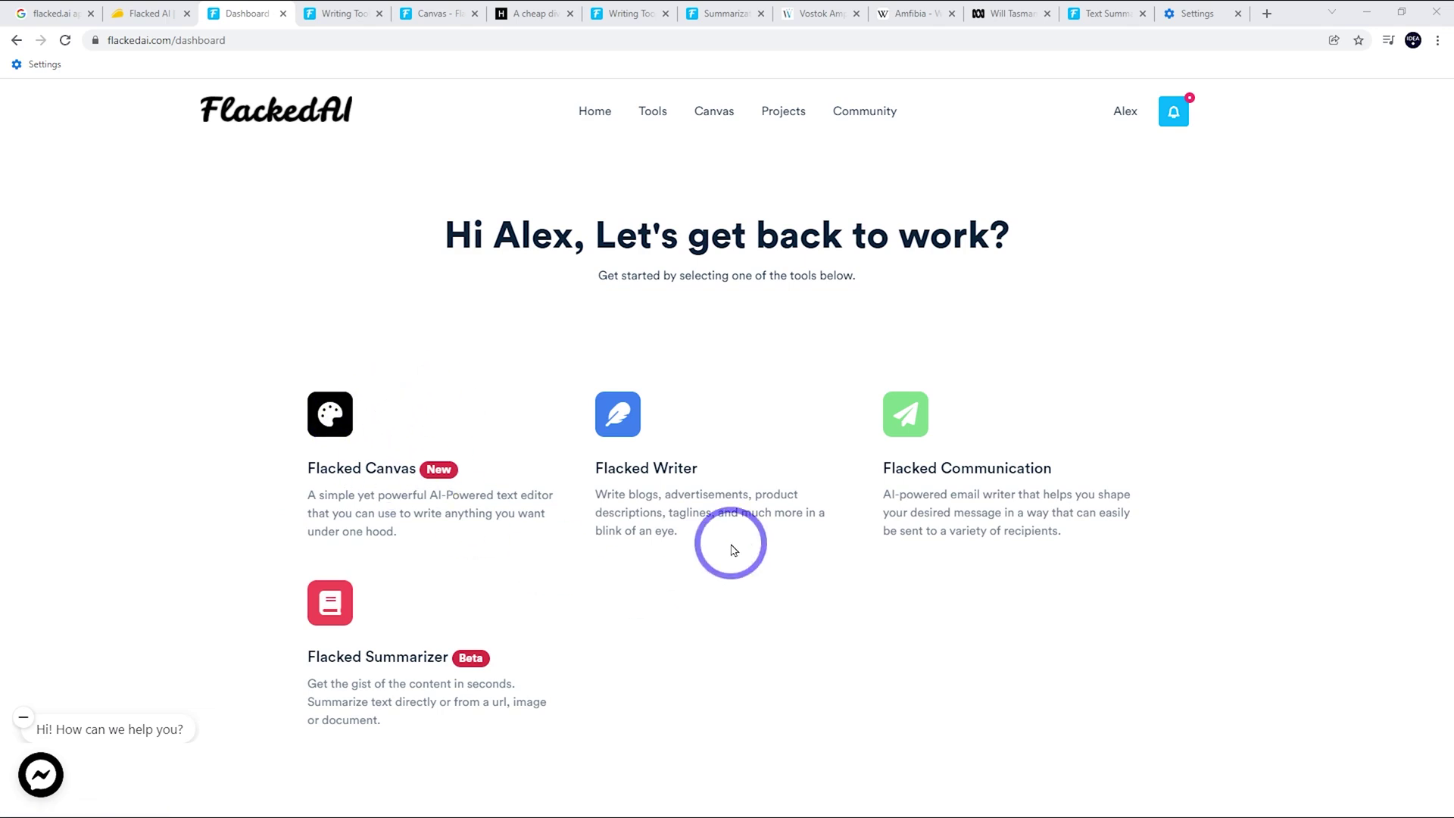
- Look through the list of Flacked Writer templates on the writing tools page
{"action": "left_click", "coordinate": [347, 14]}
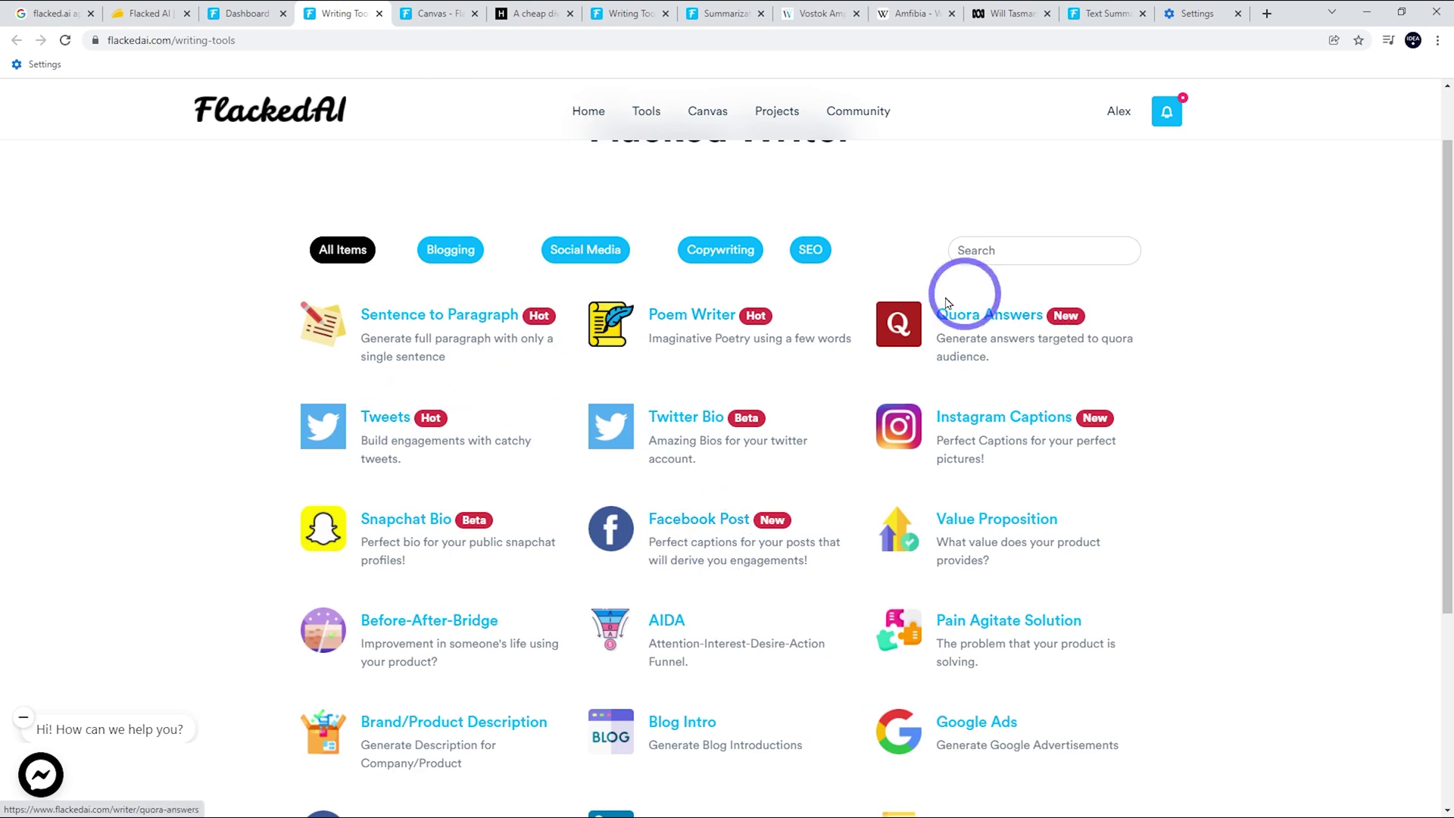
{"action": "scroll", "coordinate": [1217, 530], "scroll_direction": "down", "scroll_amount": 3}
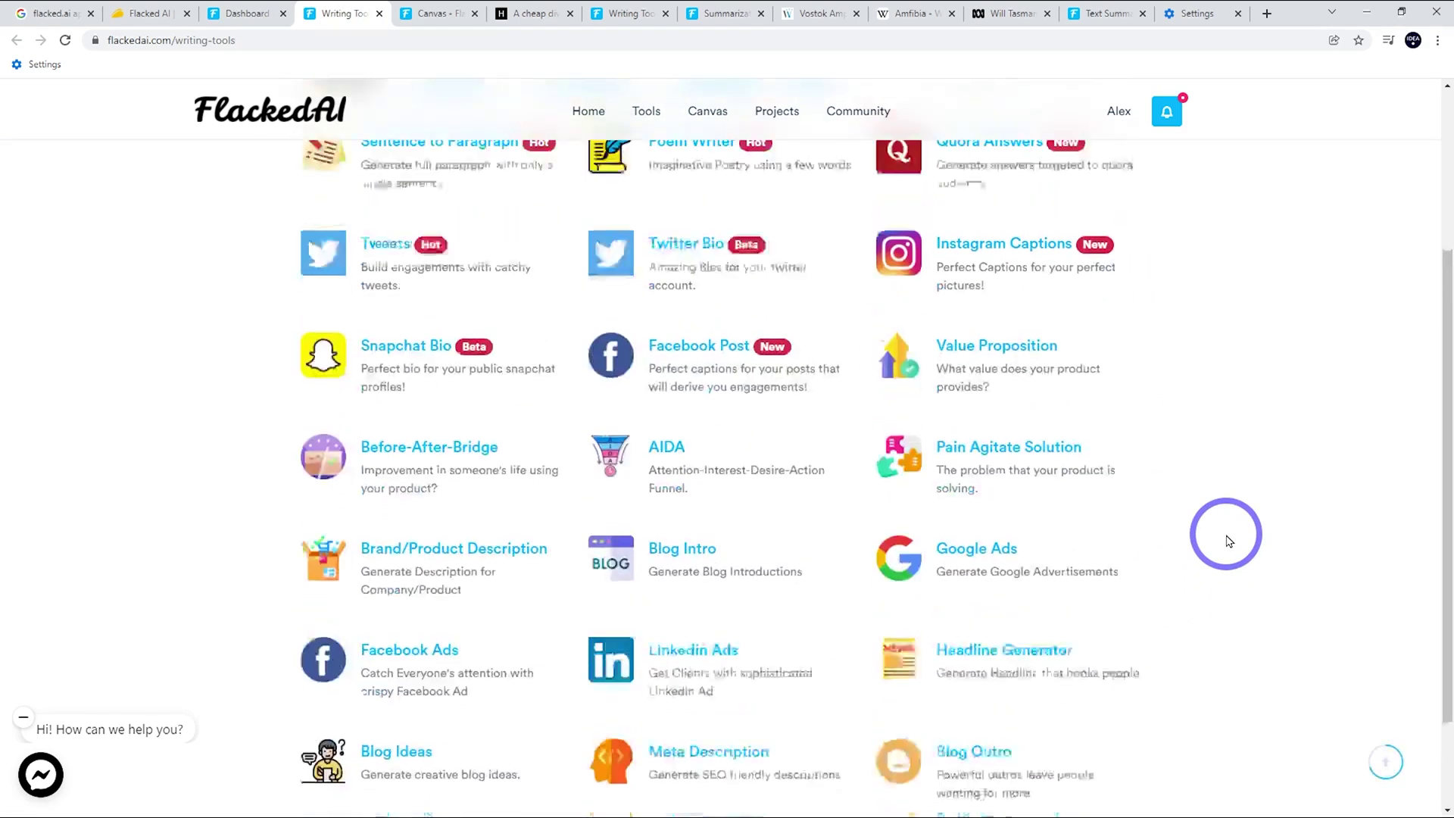
{"action": "scroll", "coordinate": [1221, 538], "scroll_direction": "up", "scroll_amount": 4}
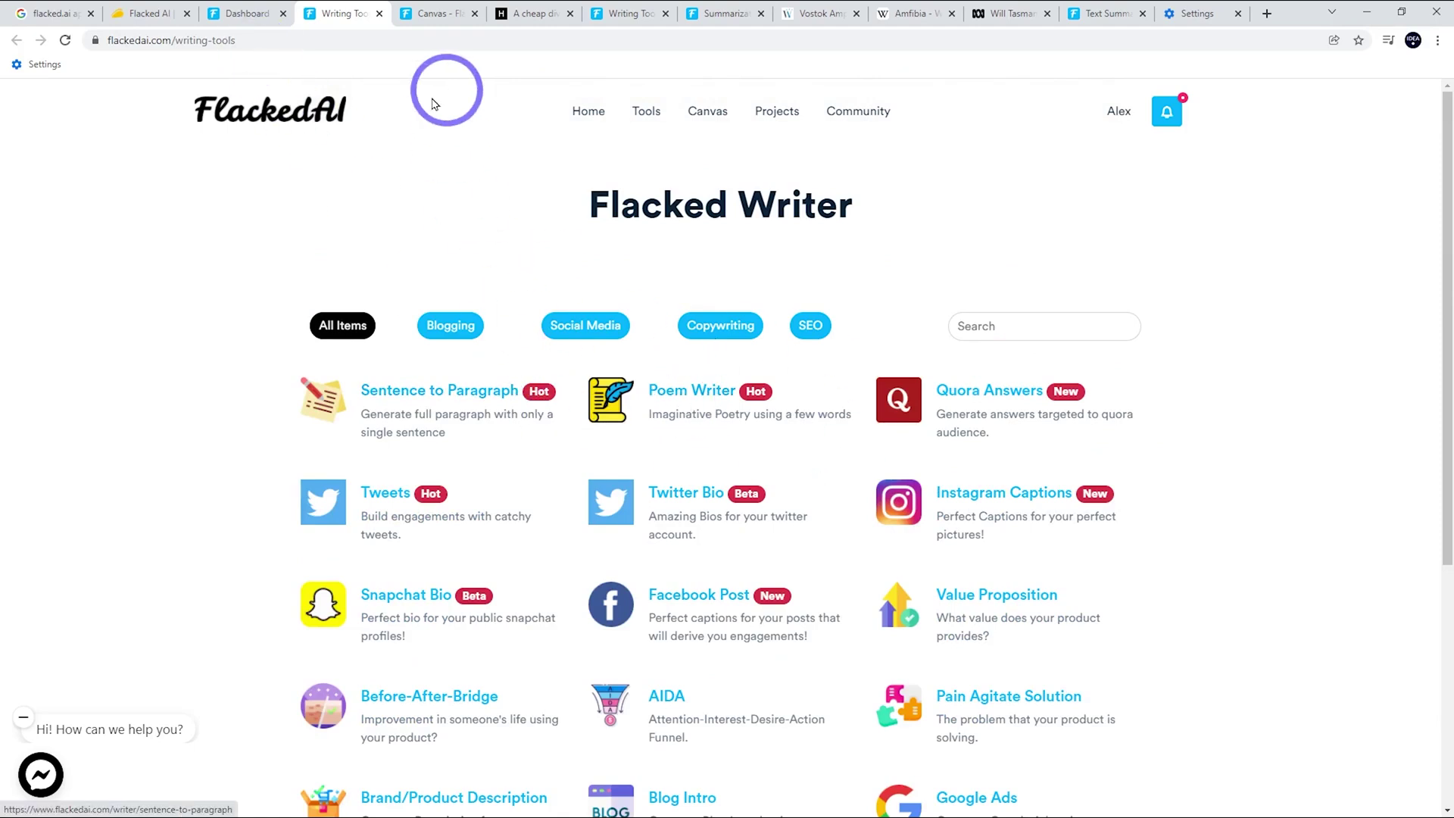
- Open Flacked Canvas from the dashboard and read its getting-started guide on the compose, command, expand and rephrase features
{"action": "left_click", "coordinate": [239, 13]}
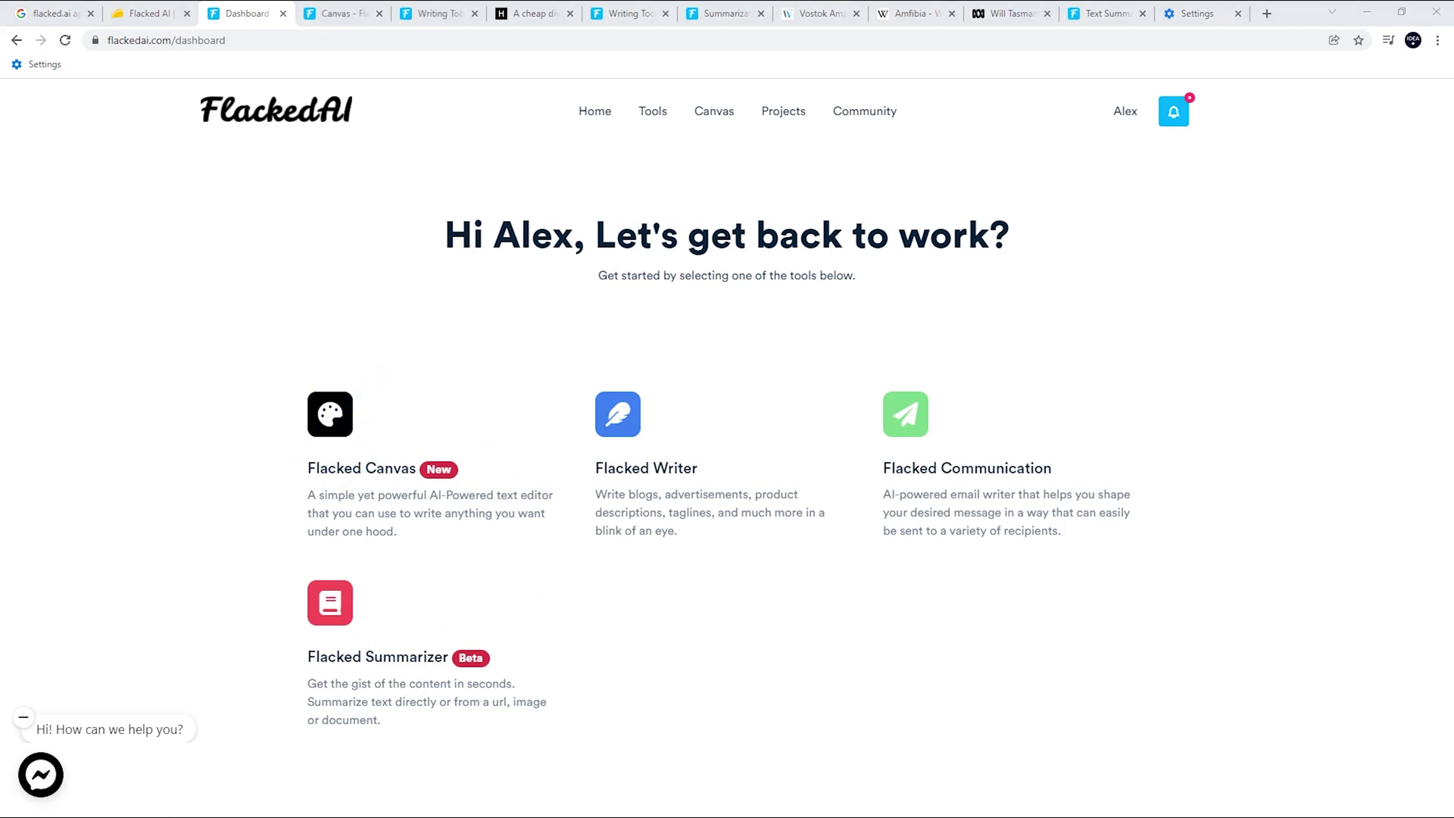
{"action": "left_click", "coordinate": [394, 422]}
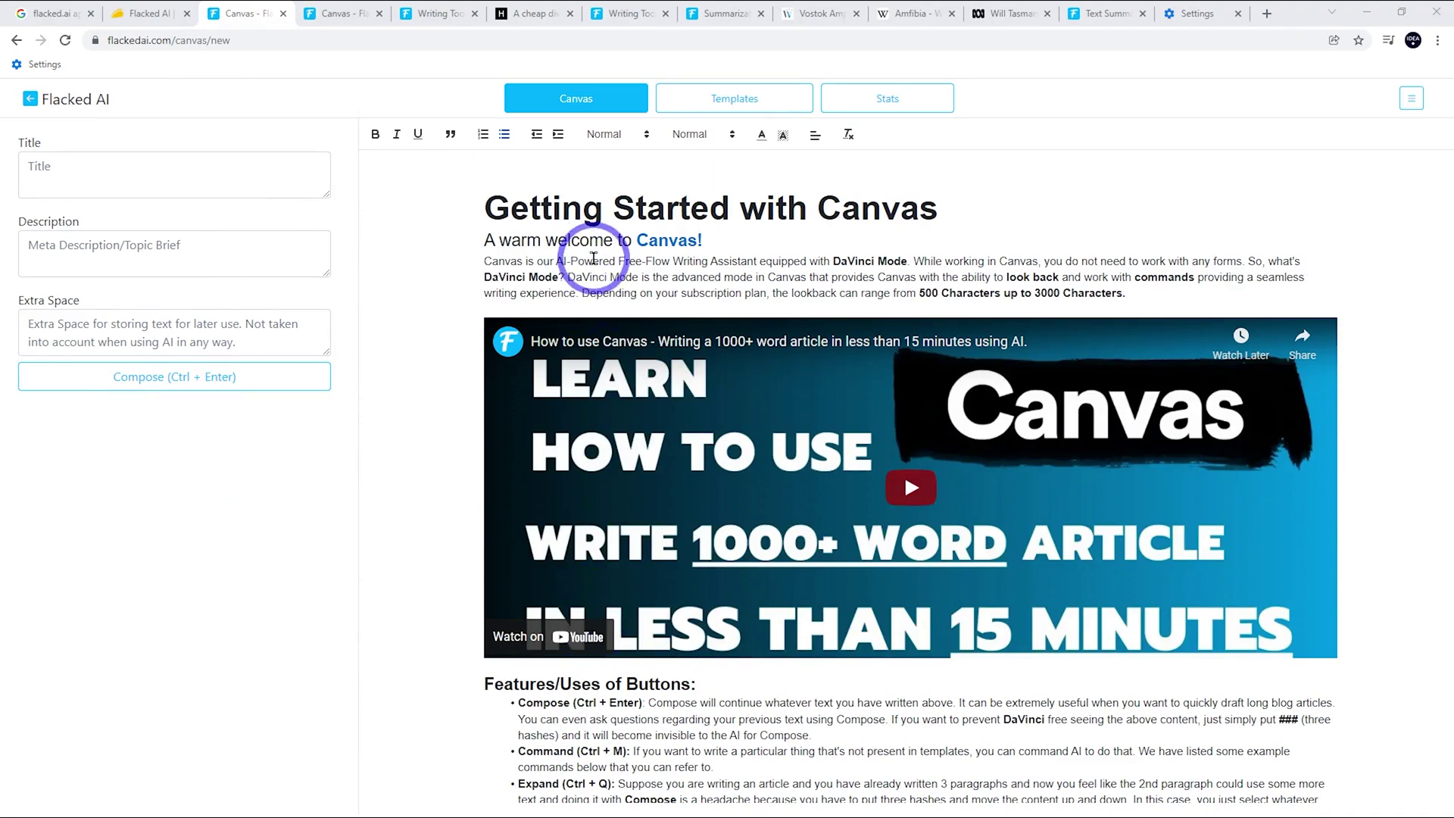
{"action": "scroll", "coordinate": [767, 471], "scroll_direction": "down", "scroll_amount": 4}
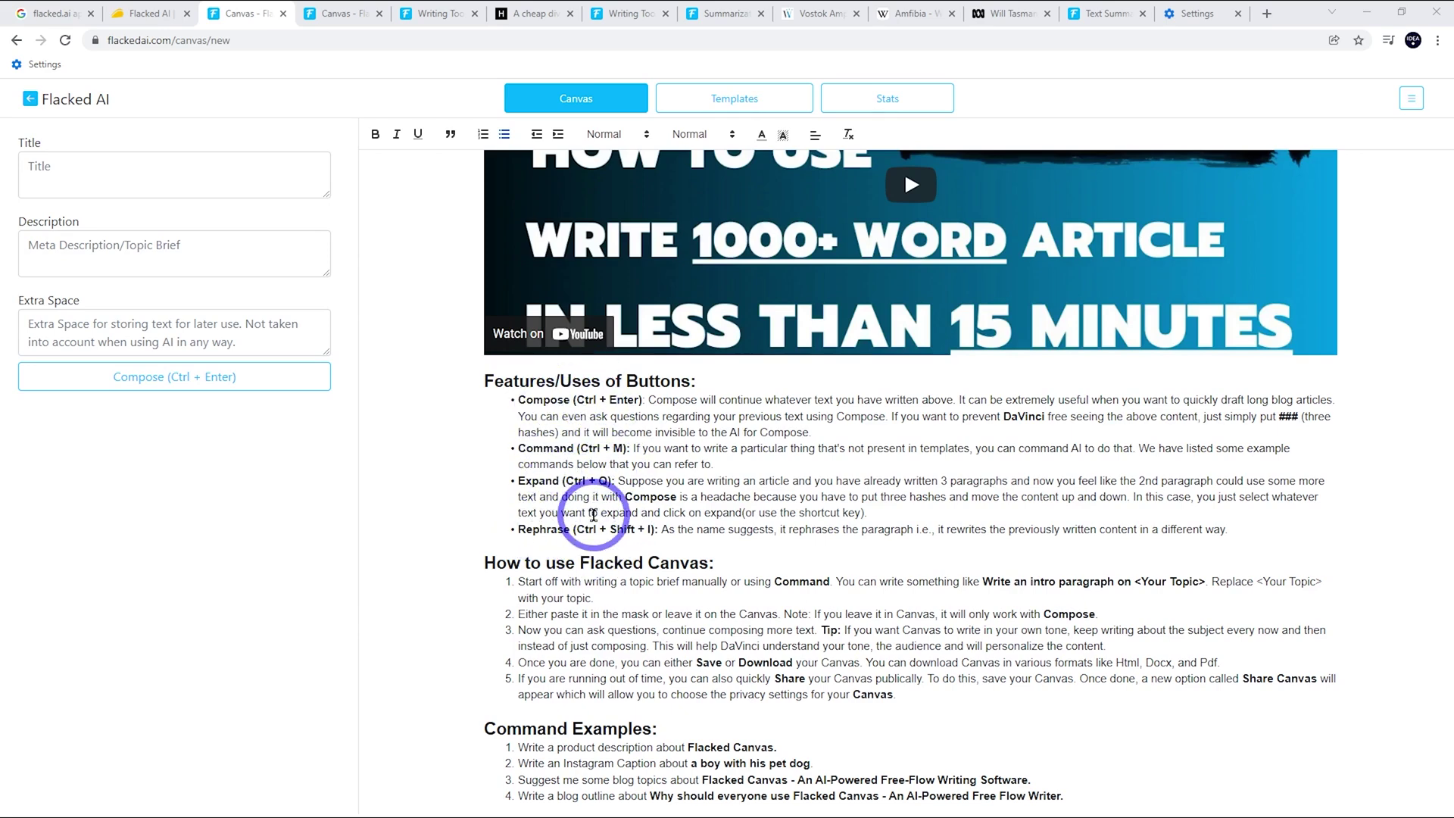
{"action": "left_click_drag", "start_coordinate": [686, 417], "coordinate": [803, 449]}
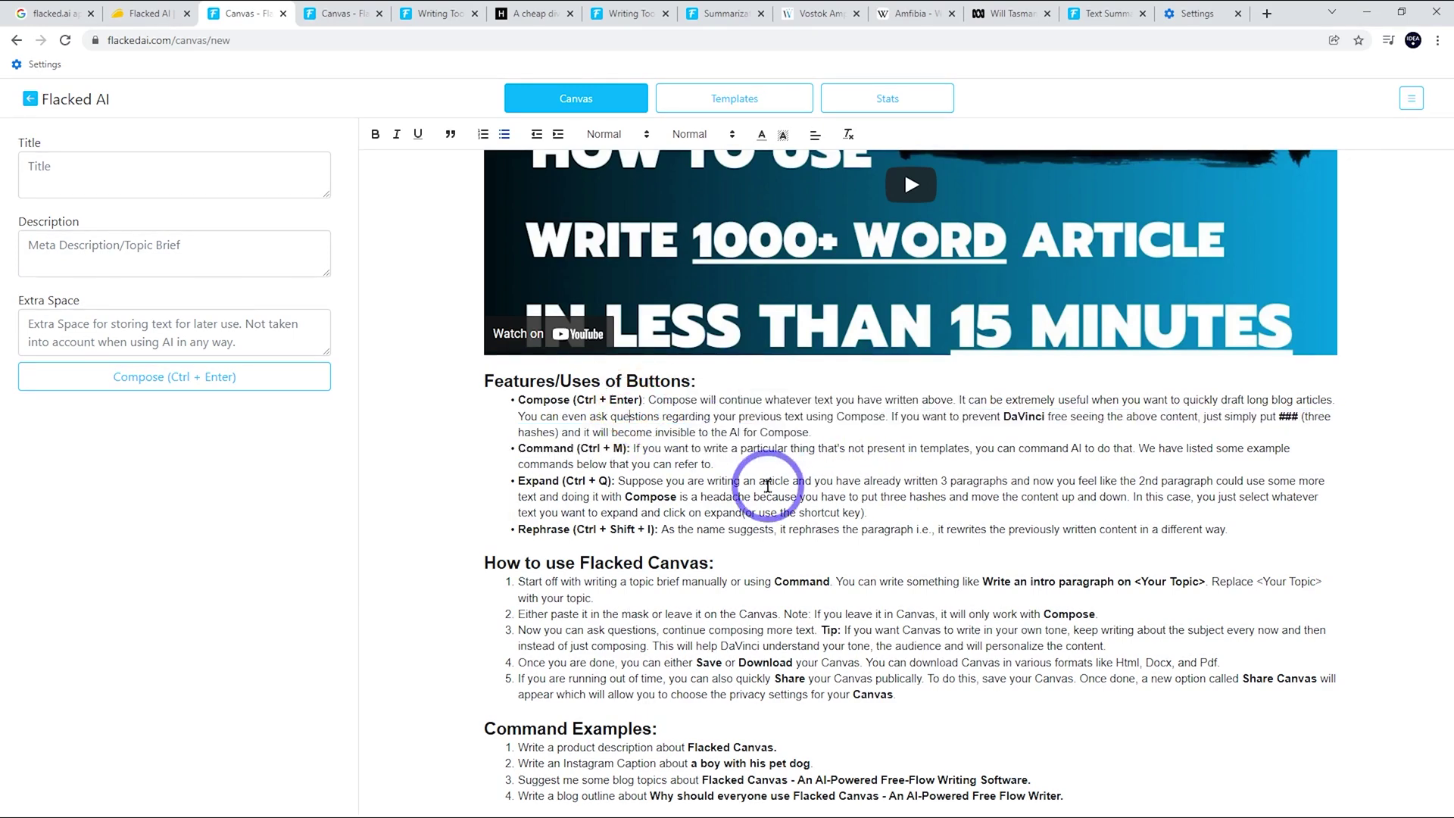
{"action": "left_click", "coordinate": [622, 397]}
{"action": "scroll", "coordinate": [769, 481], "scroll_direction": "up", "scroll_amount": 4}
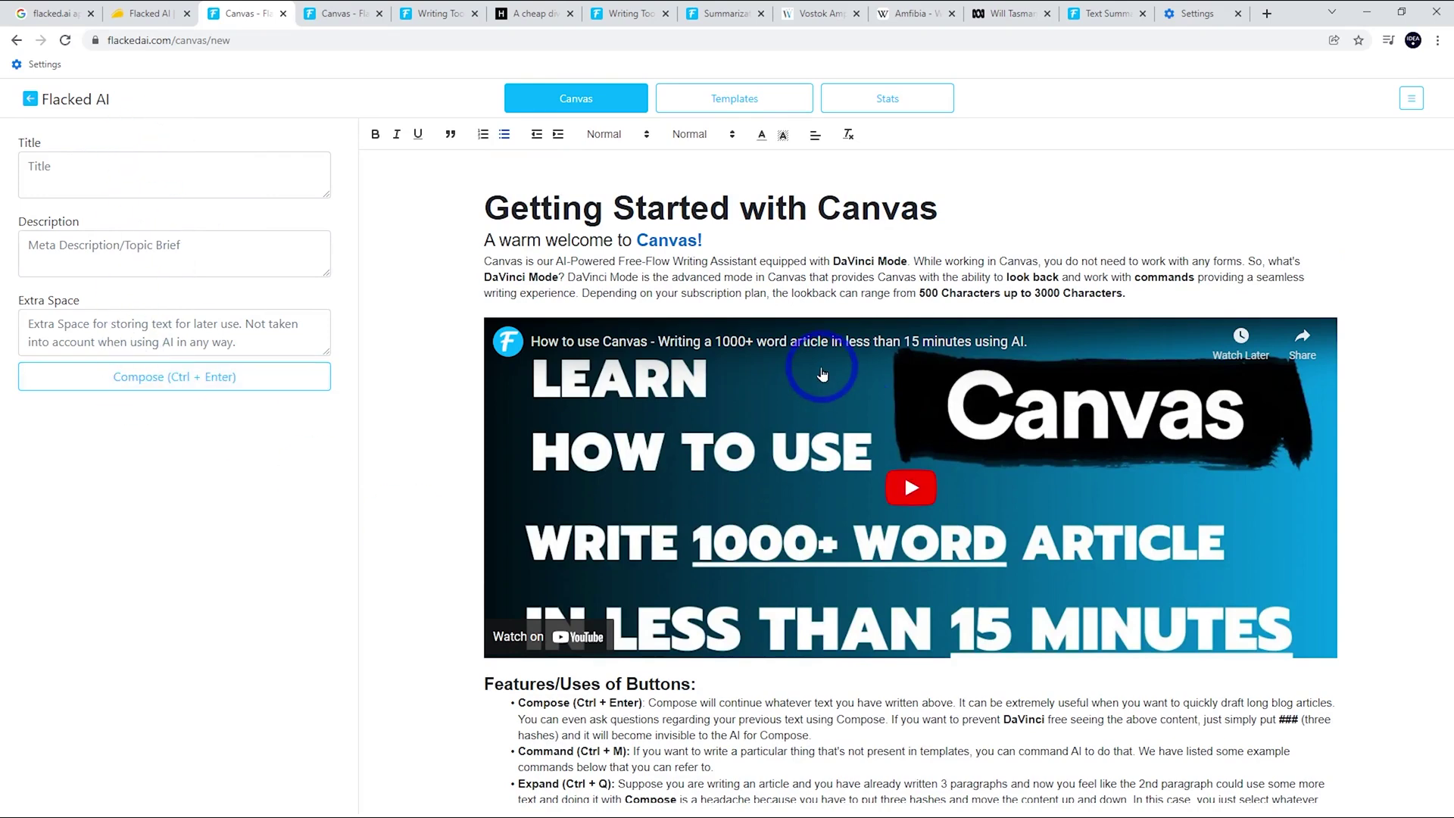
- Examine the Hodinkee article on the Vostok Amphibia "Scuba Dude" watch, looking at its headline, main photo and introduction
{"action": "left_click", "coordinate": [530, 14]}
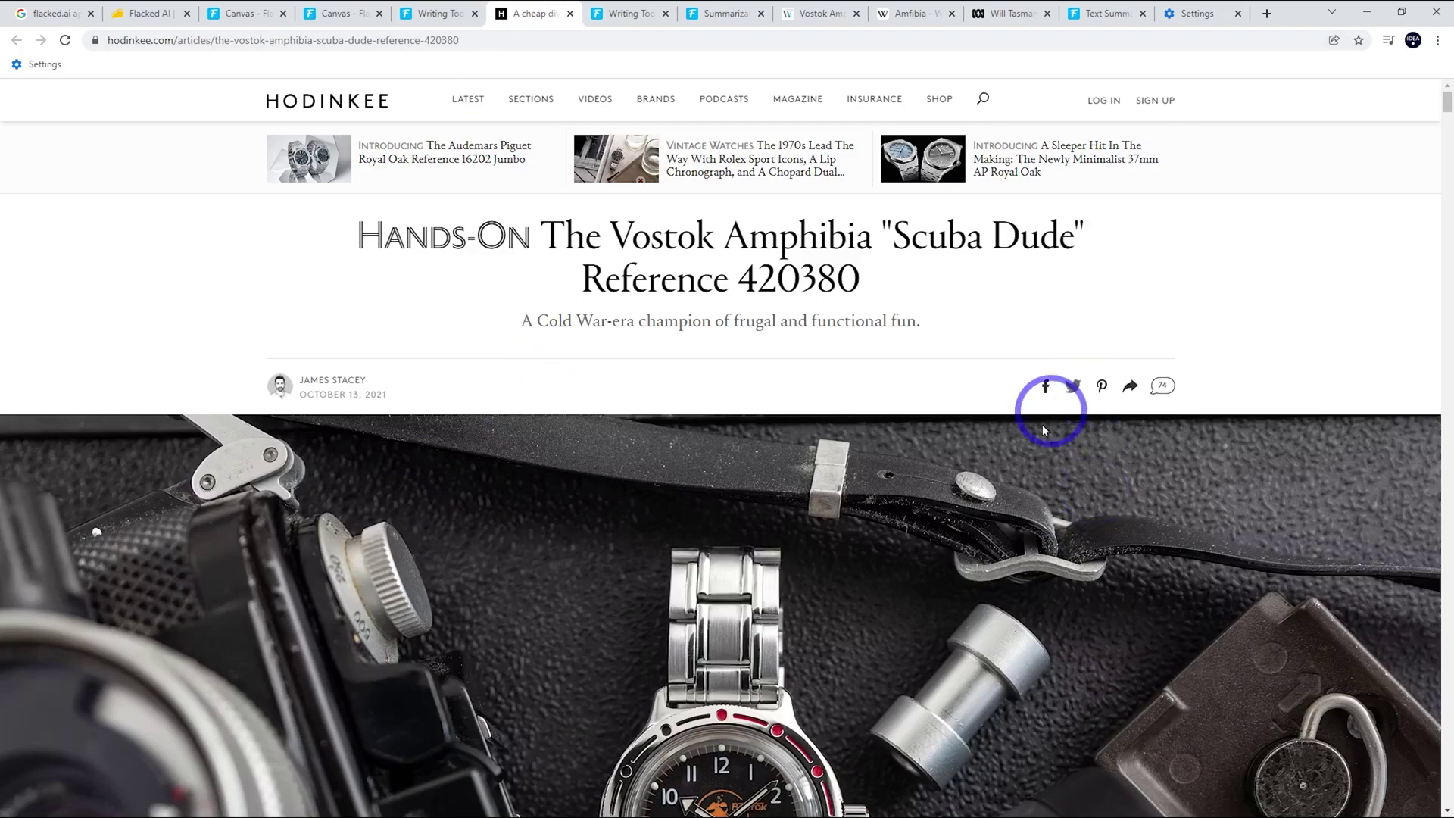
{"action": "scroll", "coordinate": [707, 358], "scroll_direction": "down", "scroll_amount": 4}
{"action": "scroll", "coordinate": [695, 373], "scroll_direction": "down", "scroll_amount": 1}
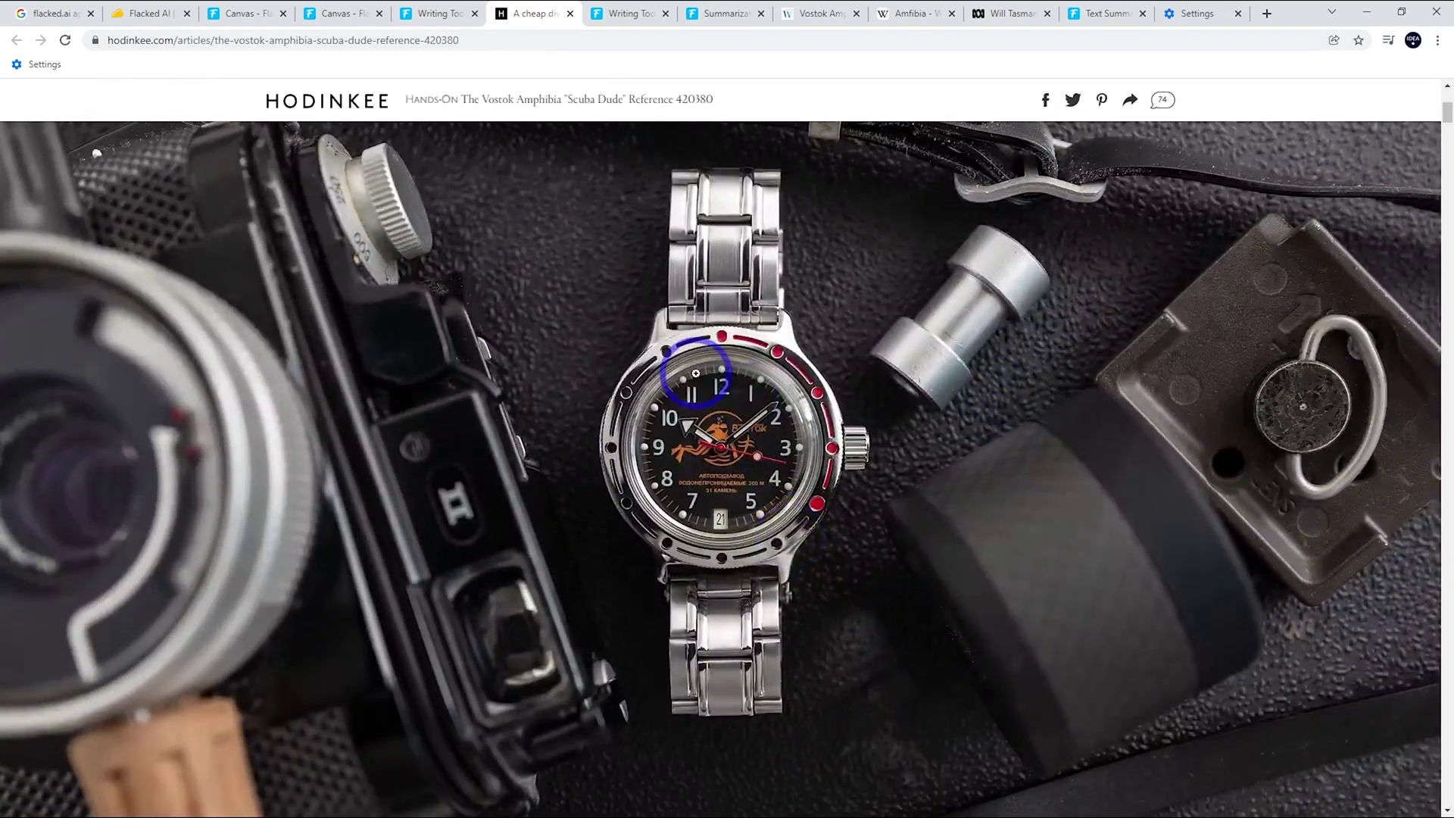
{"action": "scroll", "coordinate": [865, 485], "scroll_direction": "up", "scroll_amount": 1}
{"action": "scroll", "coordinate": [865, 485], "scroll_direction": "down", "scroll_amount": 1}
{"action": "scroll", "coordinate": [866, 485], "scroll_direction": "up", "scroll_amount": 5}
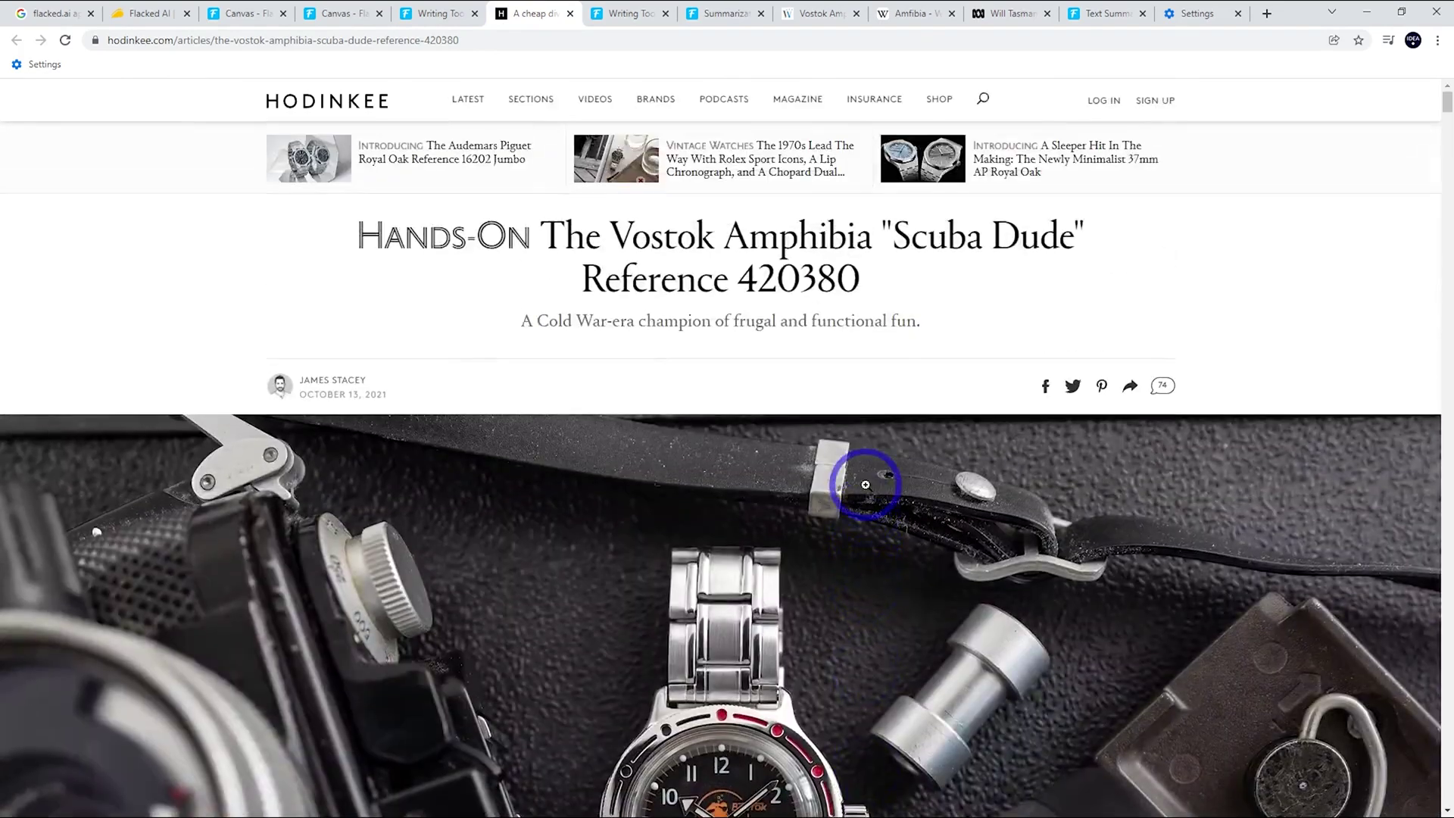
{"action": "scroll", "coordinate": [803, 321], "scroll_direction": "down", "scroll_amount": 2}
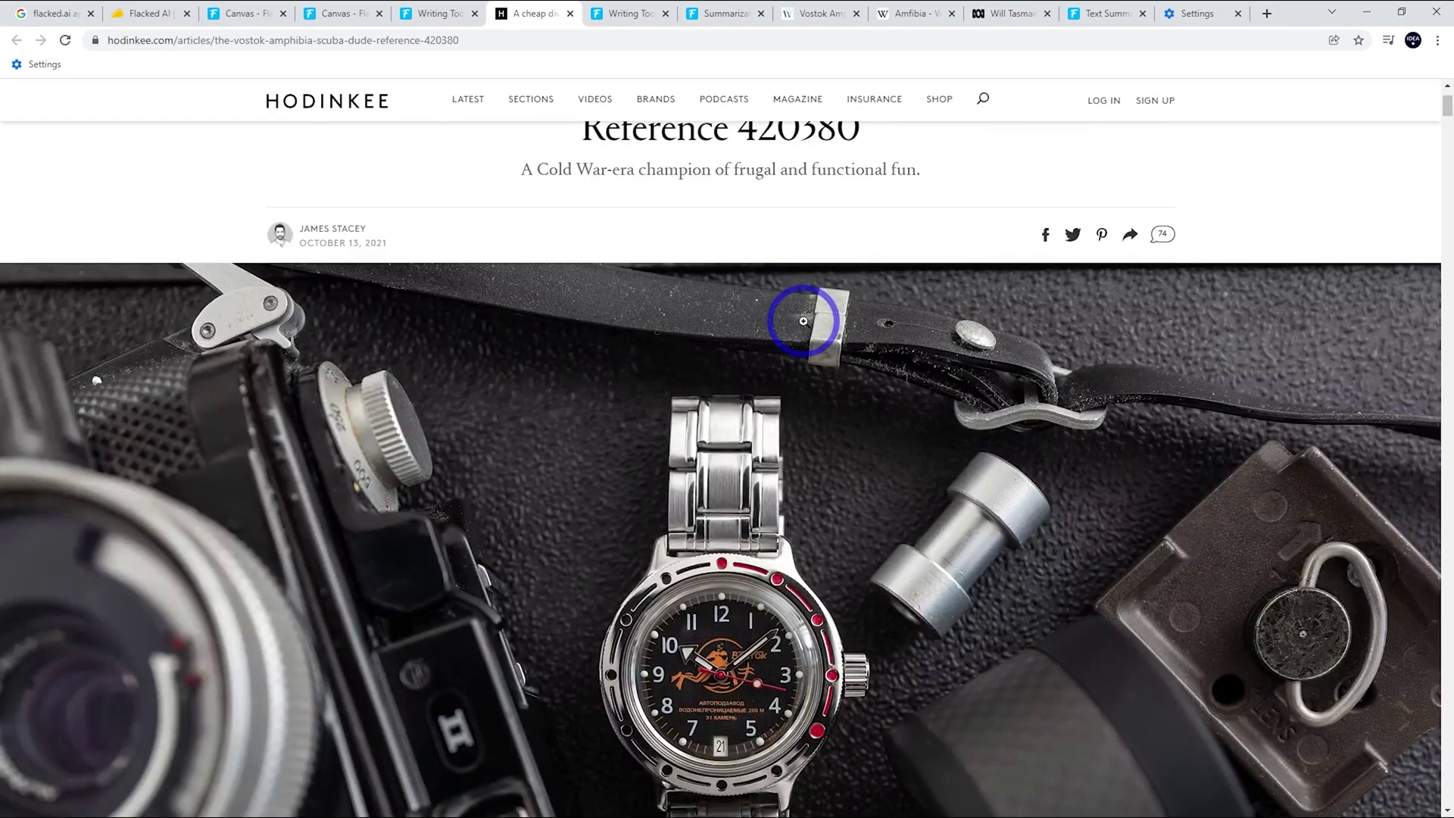
{"action": "scroll", "coordinate": [801, 364], "scroll_direction": "down", "scroll_amount": 3}
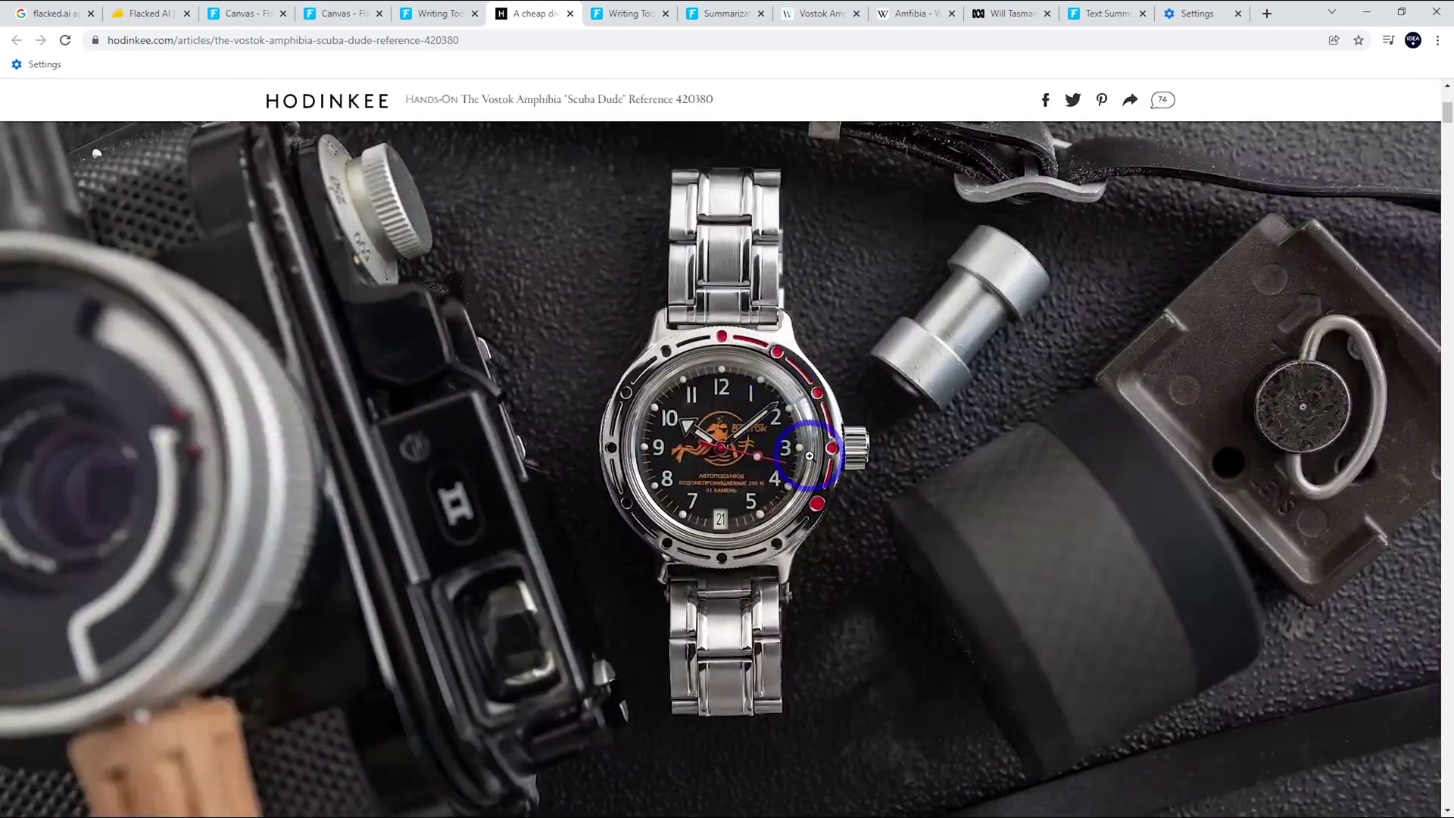
{"action": "scroll", "coordinate": [809, 455], "scroll_direction": "down", "scroll_amount": 2}
{"action": "scroll", "coordinate": [810, 457], "scroll_direction": "down", "scroll_amount": 2}
{"action": "scroll", "coordinate": [821, 454], "scroll_direction": "up", "scroll_amount": 5}
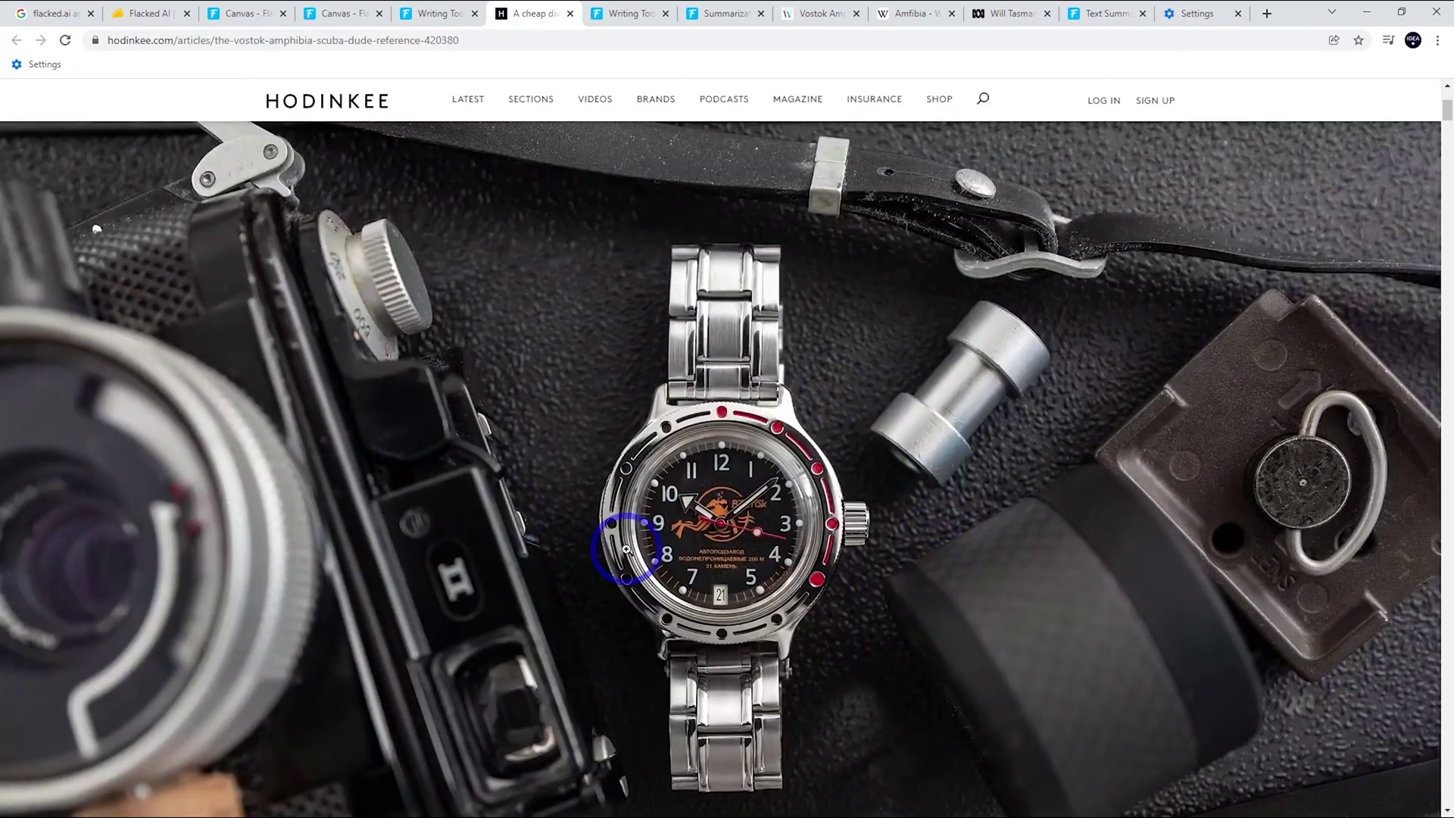
{"action": "scroll", "coordinate": [627, 548], "scroll_direction": "up", "scroll_amount": 5}
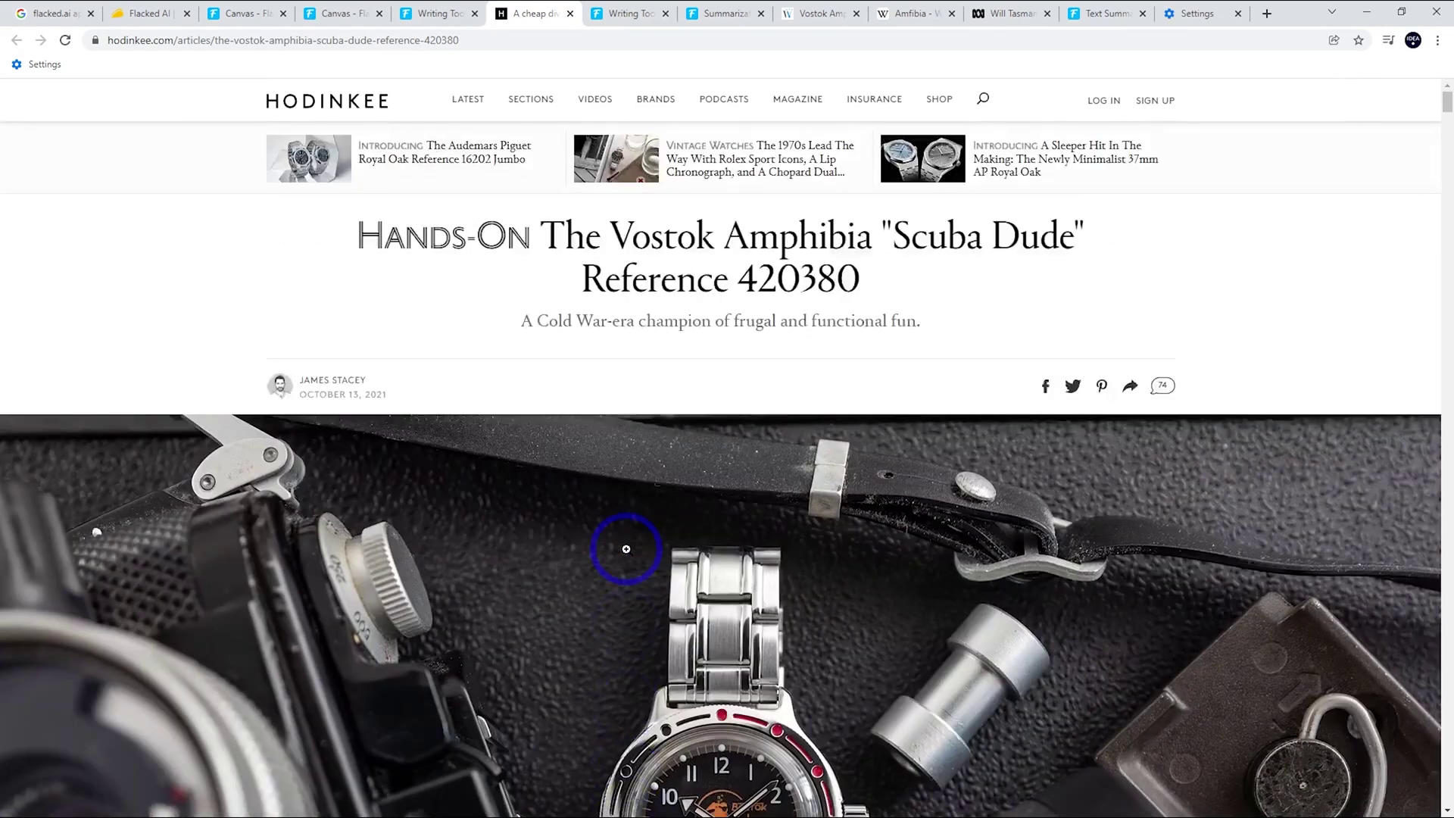
{"action": "scroll", "coordinate": [626, 548], "scroll_direction": "down", "scroll_amount": 5}
{"action": "scroll", "coordinate": [626, 549], "scroll_direction": "down", "scroll_amount": 2}
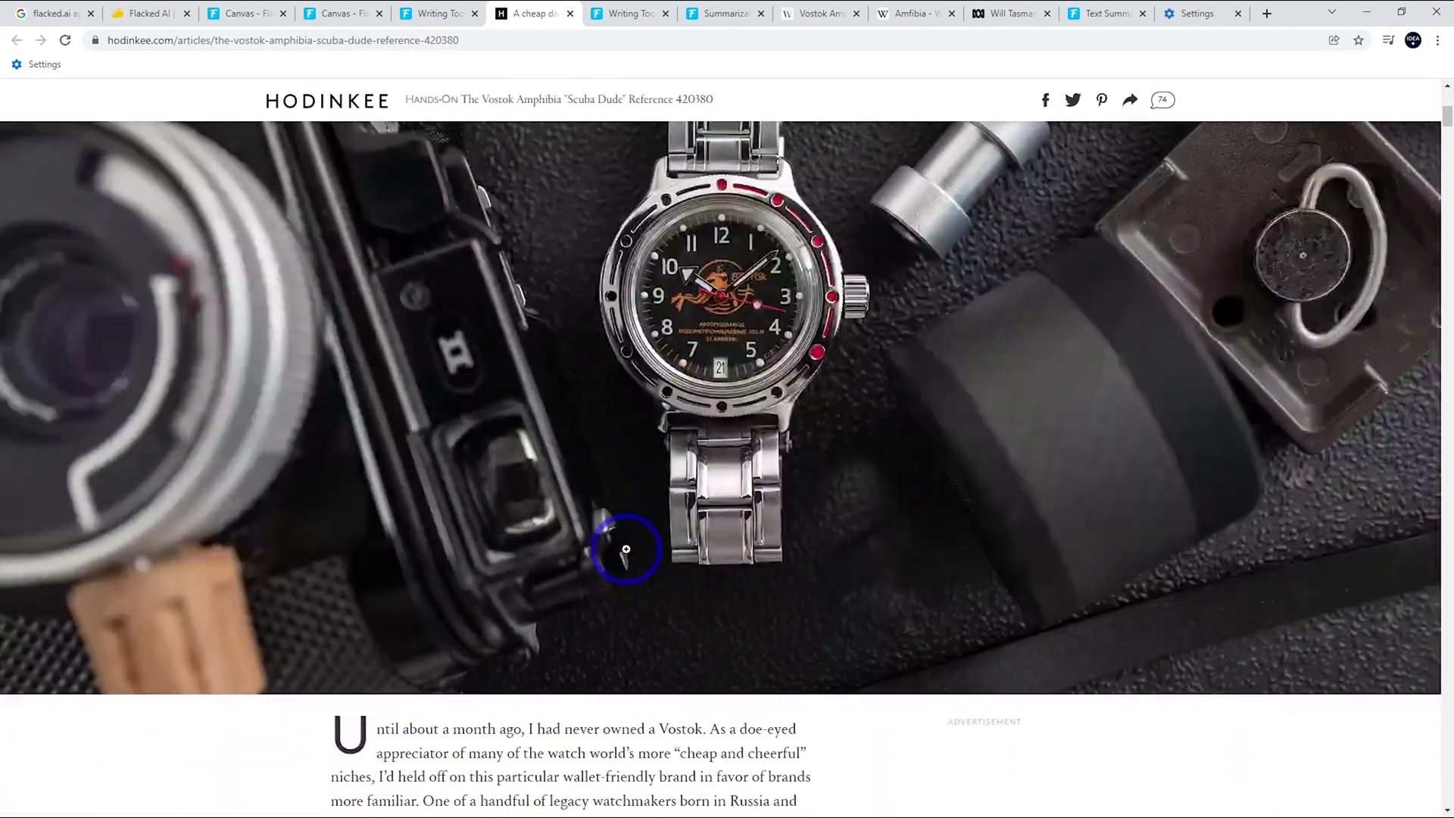
{"action": "scroll", "coordinate": [626, 548], "scroll_direction": "up", "scroll_amount": 7}
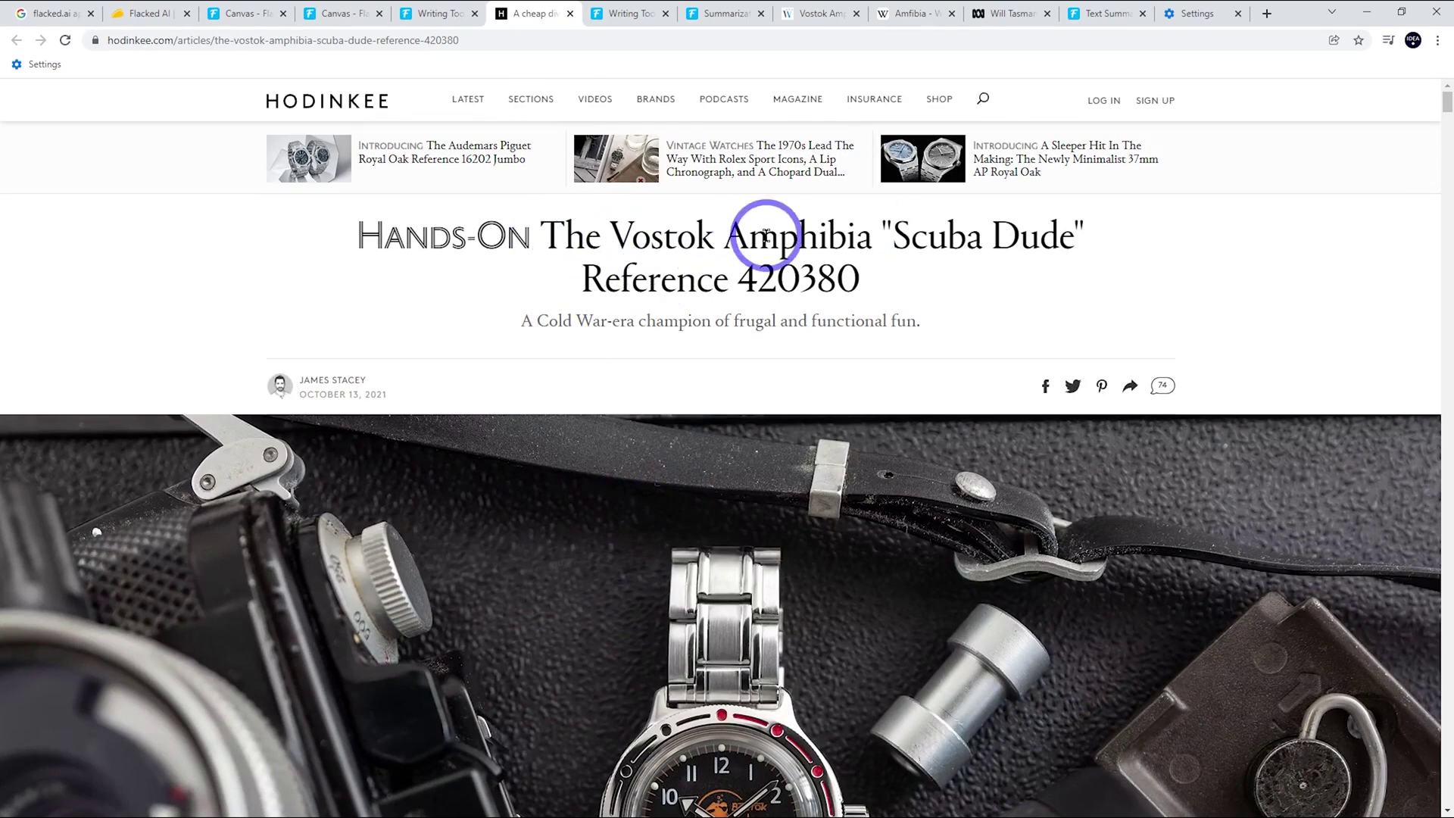
{"action": "scroll", "coordinate": [792, 422], "scroll_direction": "down", "scroll_amount": 4}
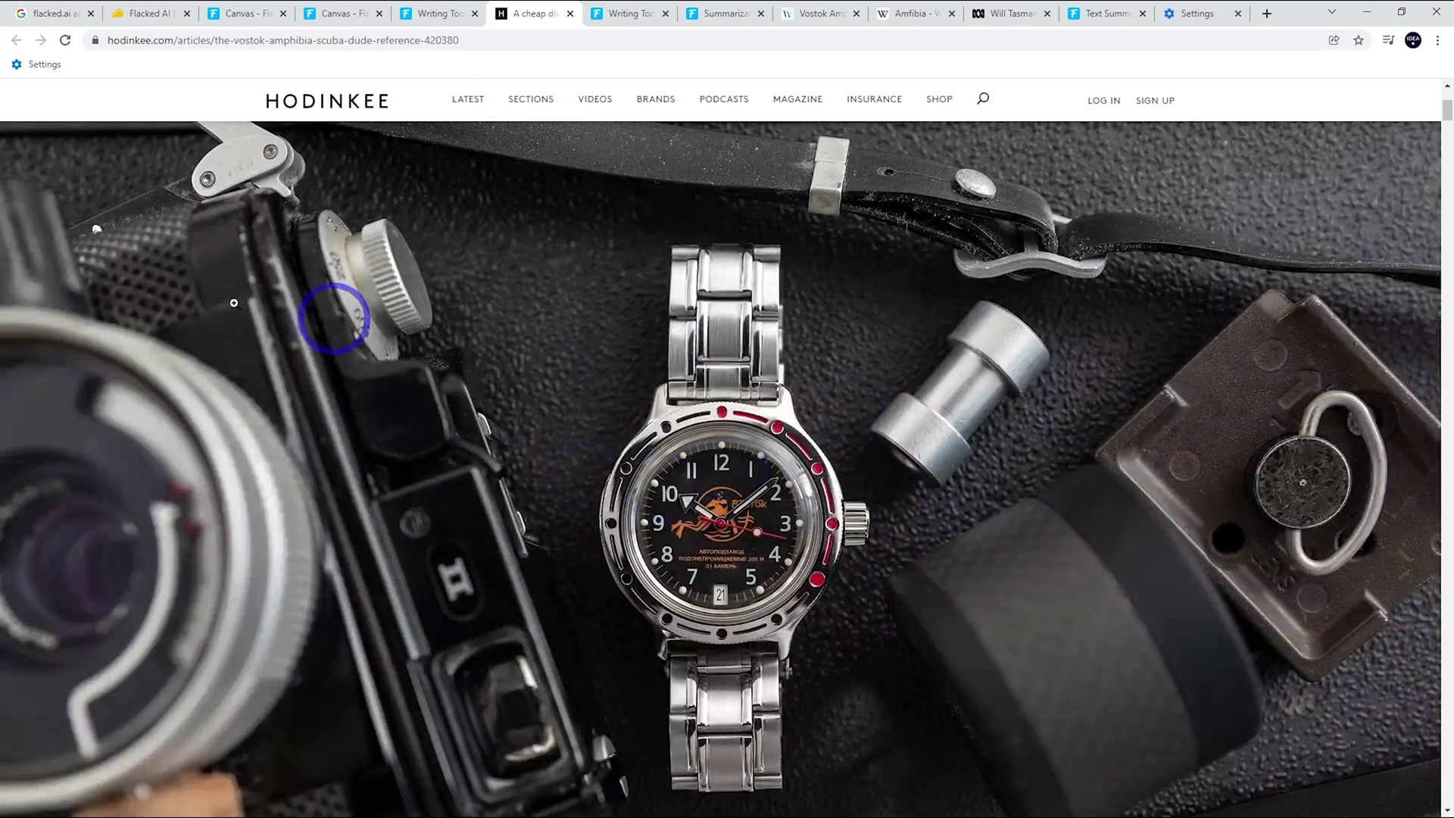
- Return to the canvas titled "Vostok Amphibia Dive Watch Review" and delete all text in its editor
{"action": "key", "text": "ctrl+shift+Tab"}
{"action": "key", "text": "ctrl+shift+Tab"}
{"action": "key", "text": "ctrl+a"}
{"action": "key", "text": "BackSpace"}
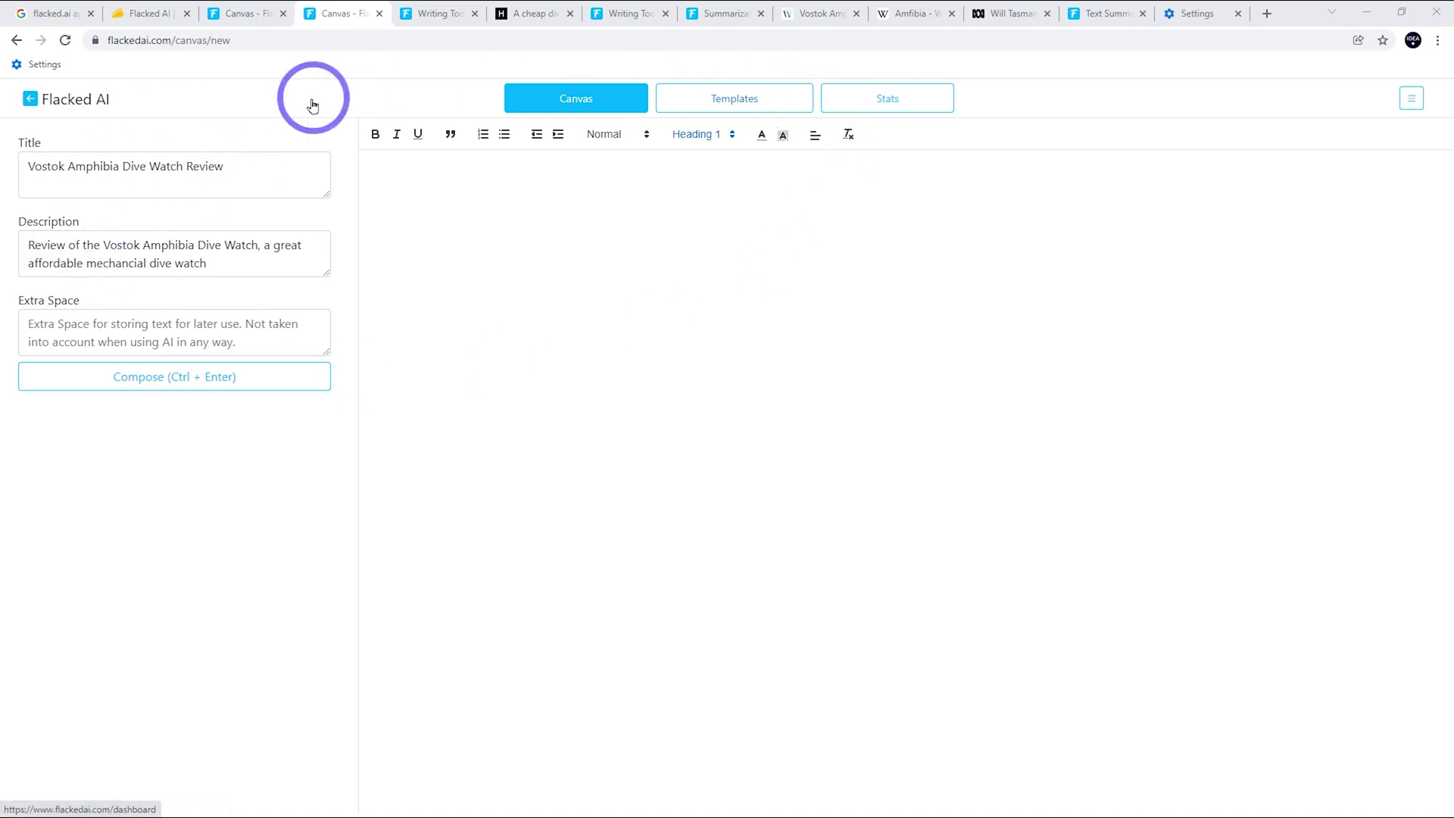
- Generate 3 variants with the Blog Titles template, using the description "Vostok Amphibia Dive Watch Review"
{"action": "left_click", "coordinate": [748, 97]}
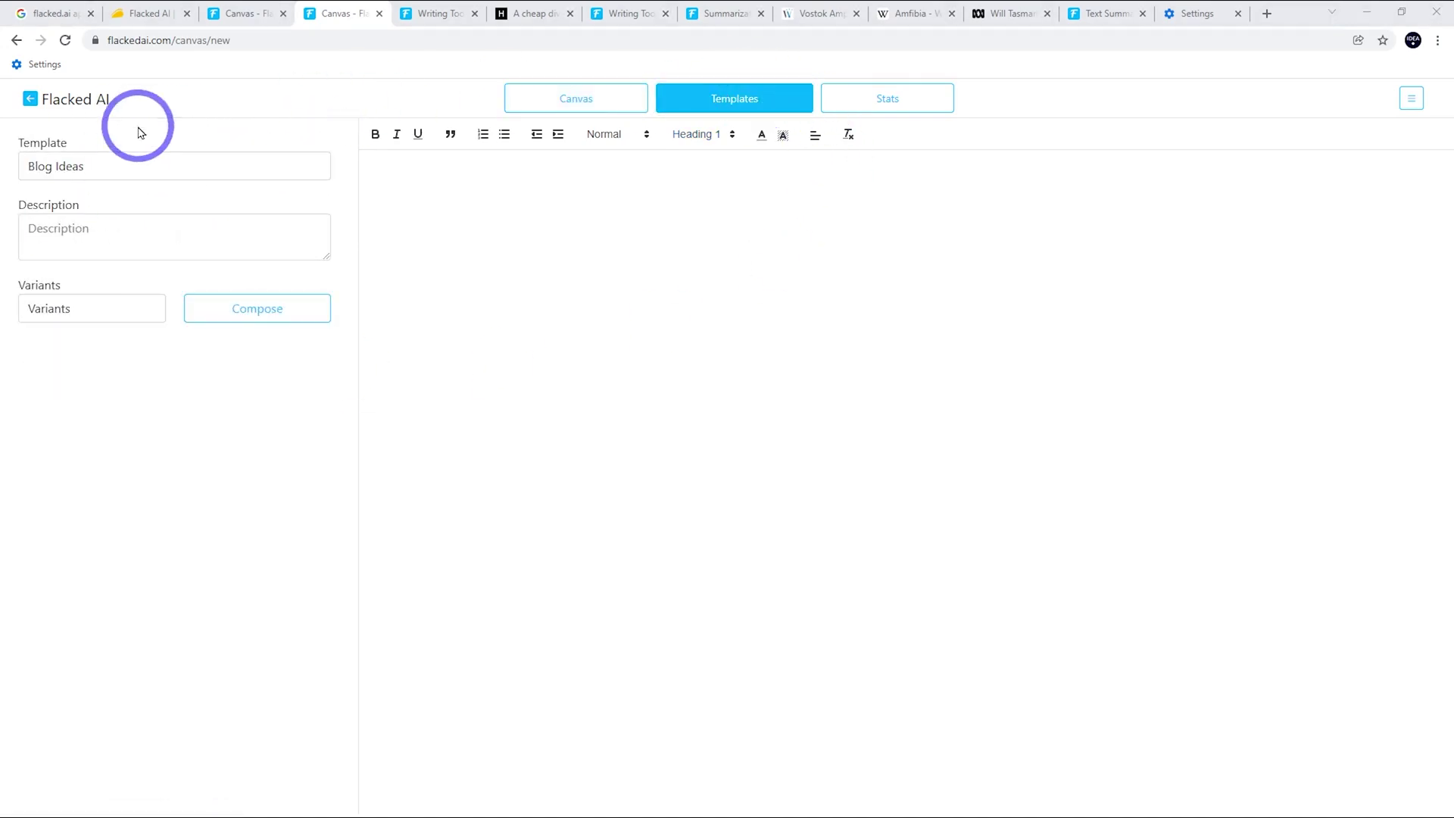
{"action": "left_click", "coordinate": [68, 166]}
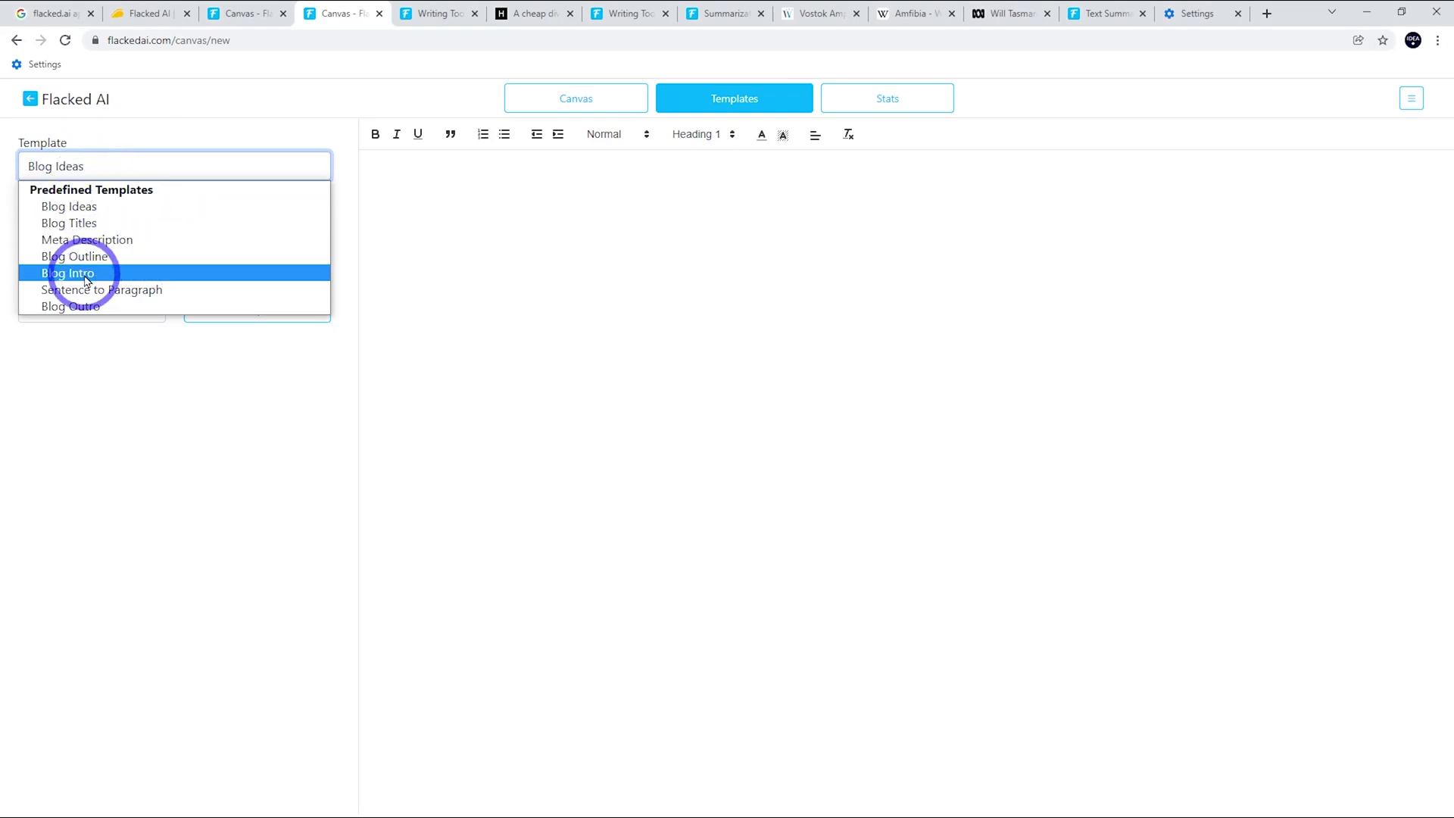
{"action": "left_click", "coordinate": [66, 222]}
{"action": "left_click", "coordinate": [101, 243]}
{"action": "type", "text": "Vostok Amphibia Dive Watch Review"}
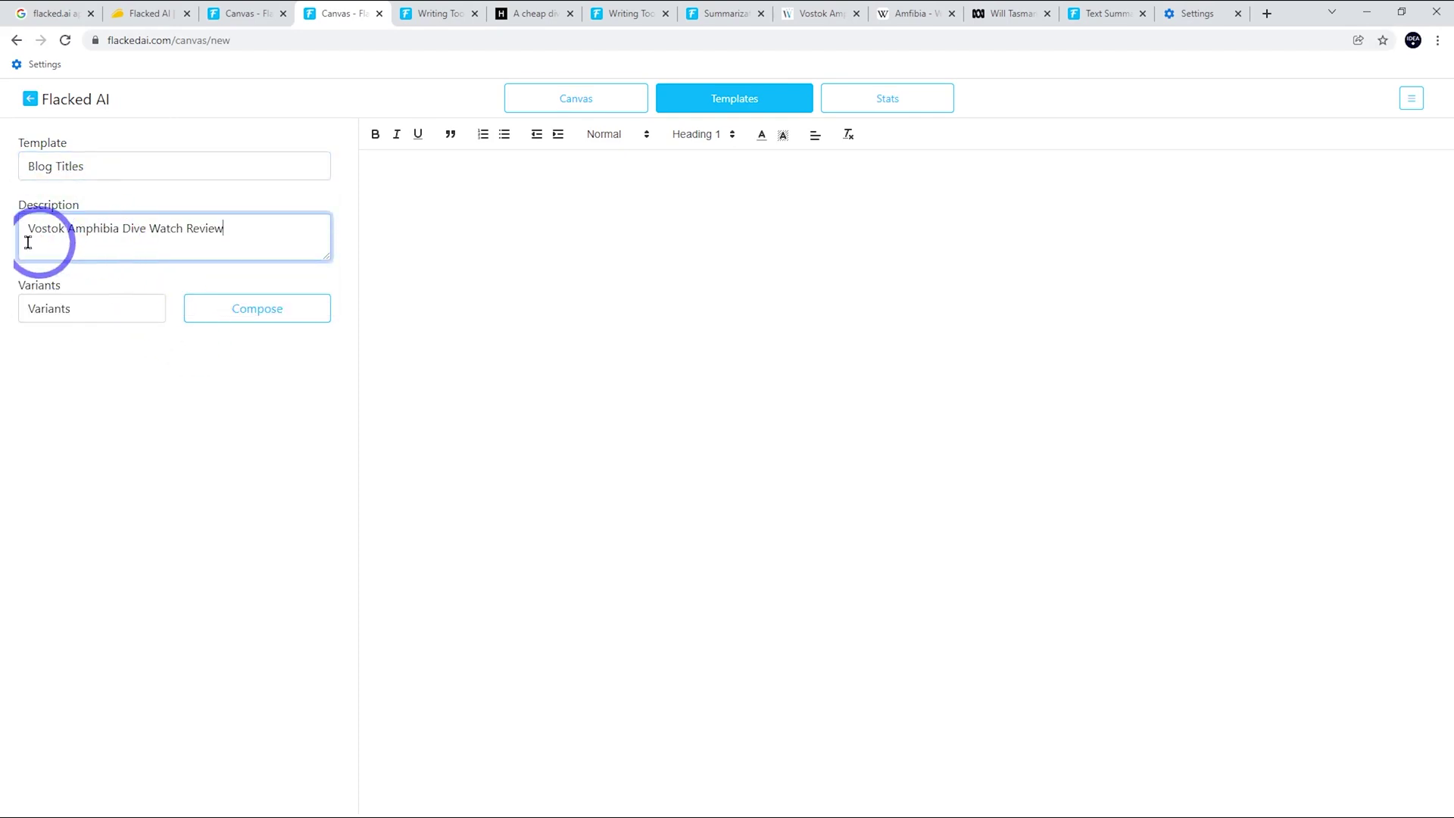
{"action": "left_click", "coordinate": [85, 309]}
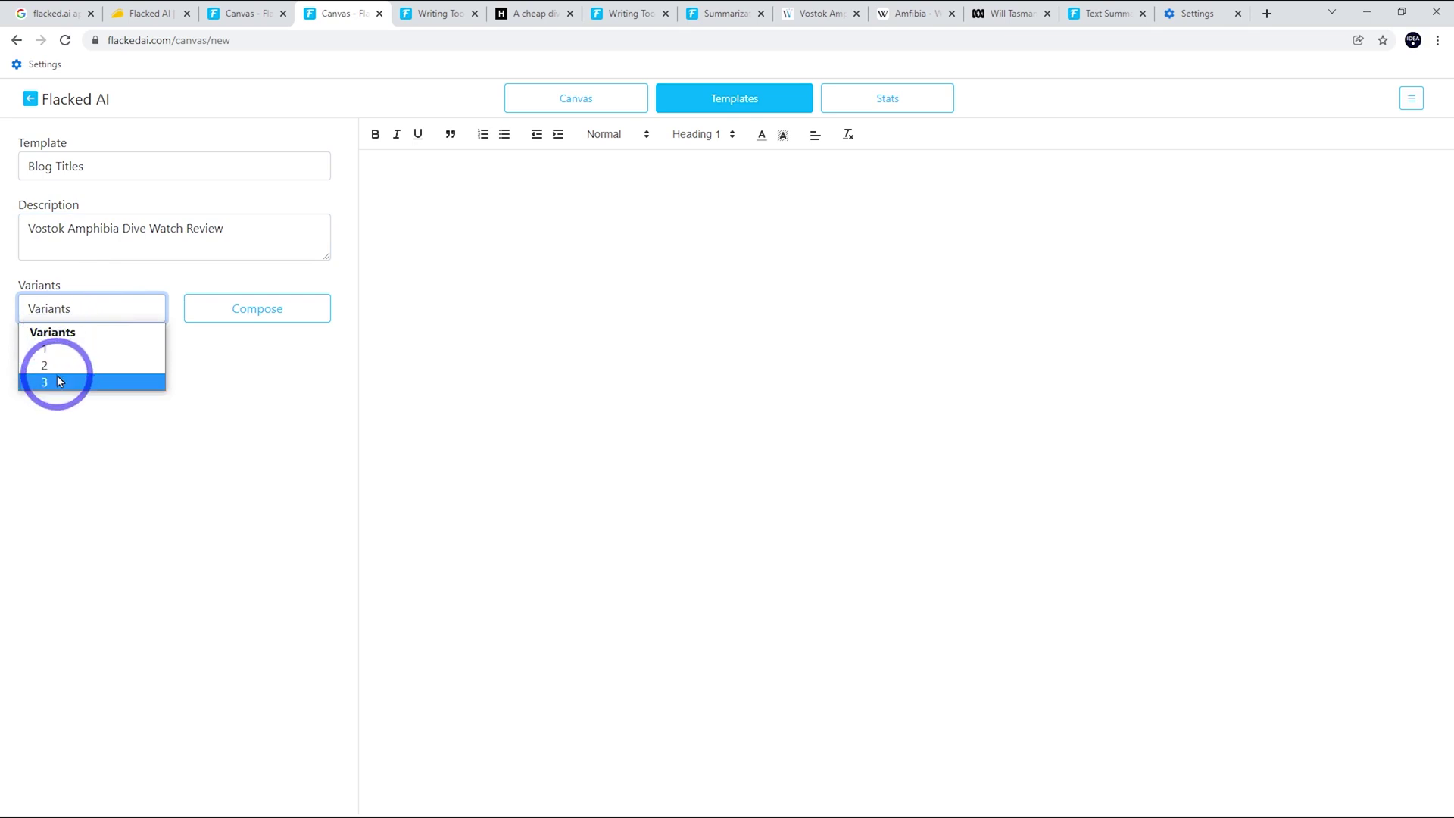
{"action": "left_click", "coordinate": [59, 381]}
{"action": "left_click", "coordinate": [269, 310]}
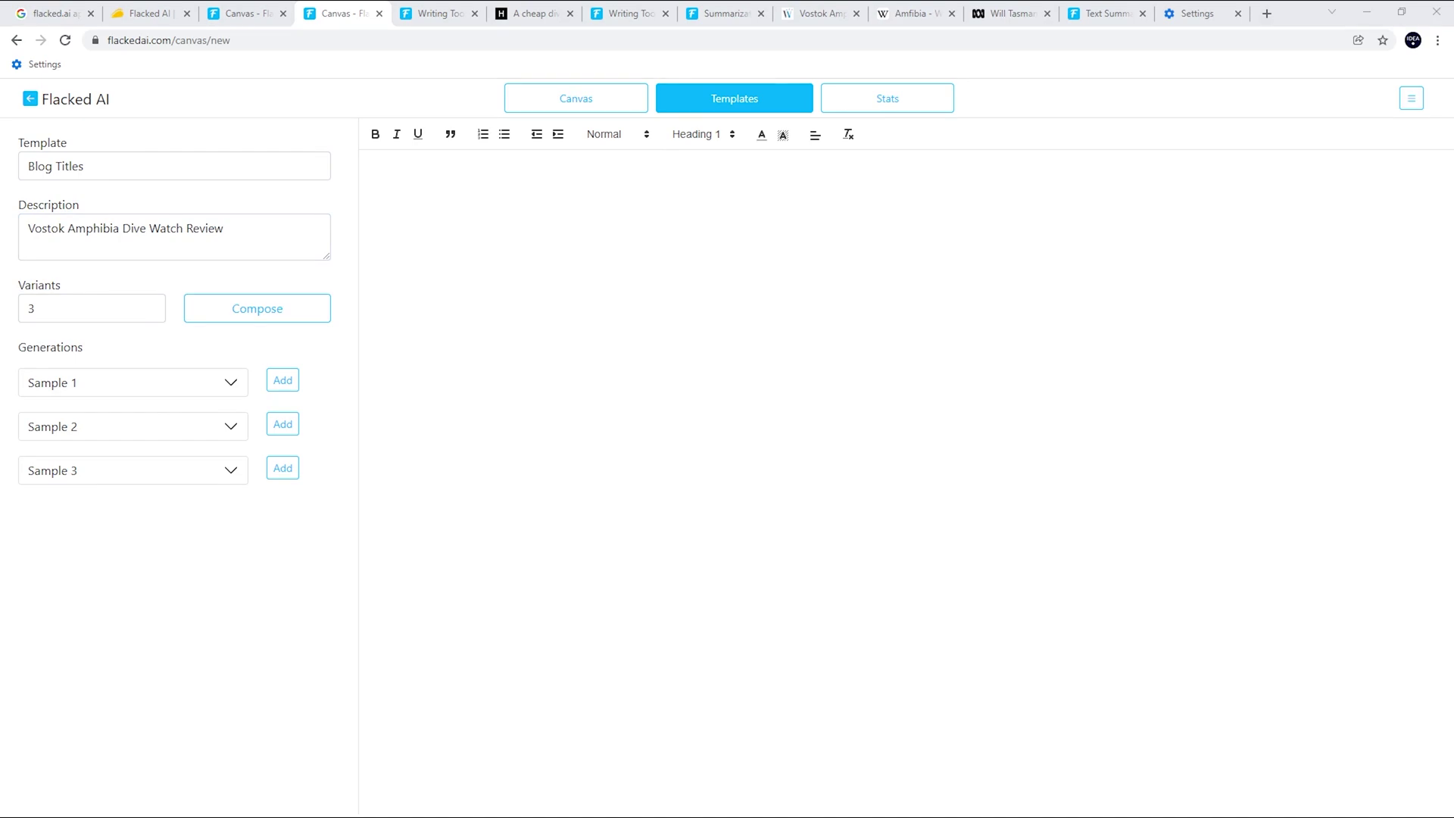
- Expand the generated blog title samples to compare them, ending on Sample 1
{"action": "left_click", "coordinate": [110, 388]}
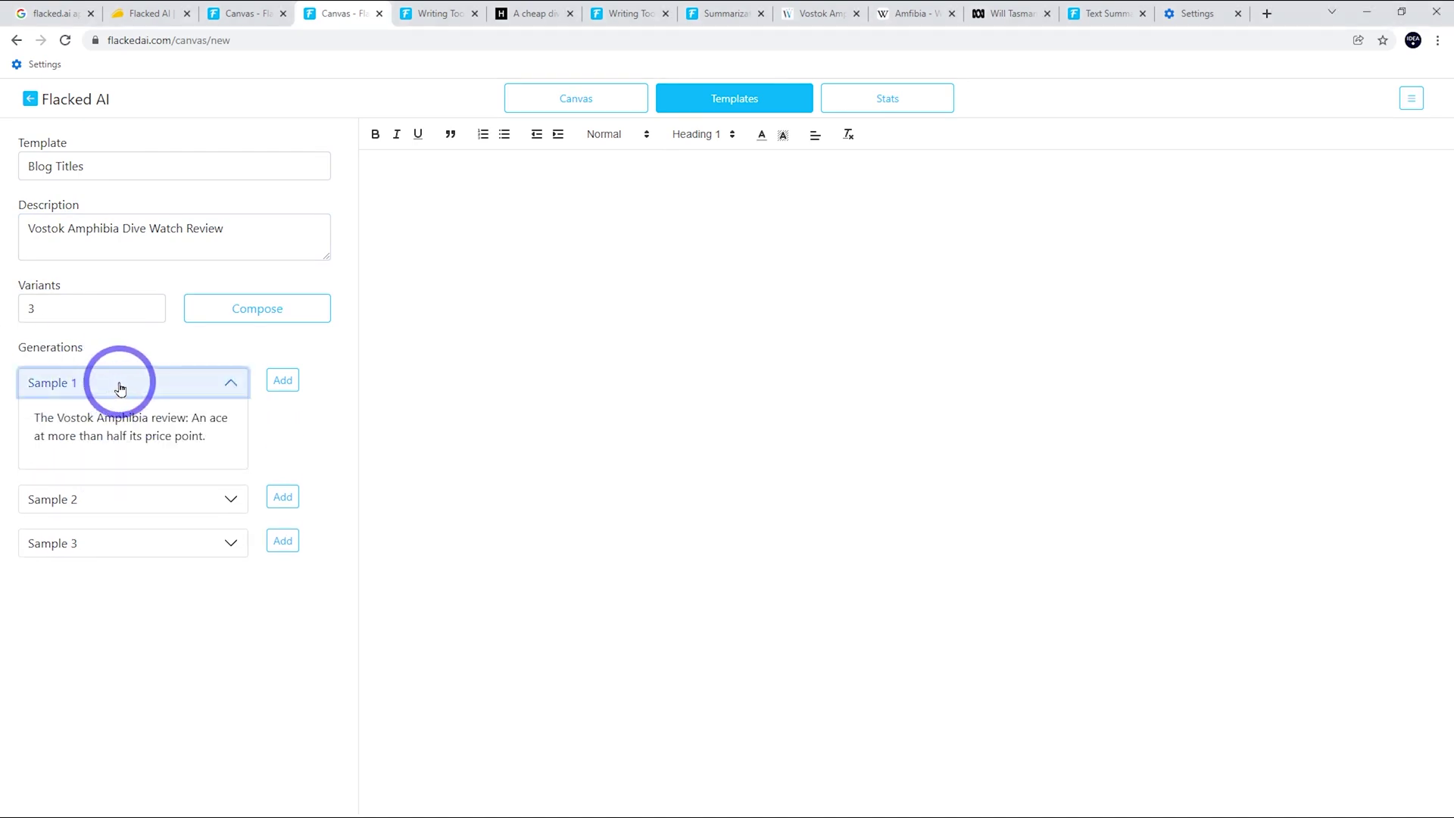
{"action": "left_click", "coordinate": [108, 497]}
{"action": "left_click", "coordinate": [139, 544]}
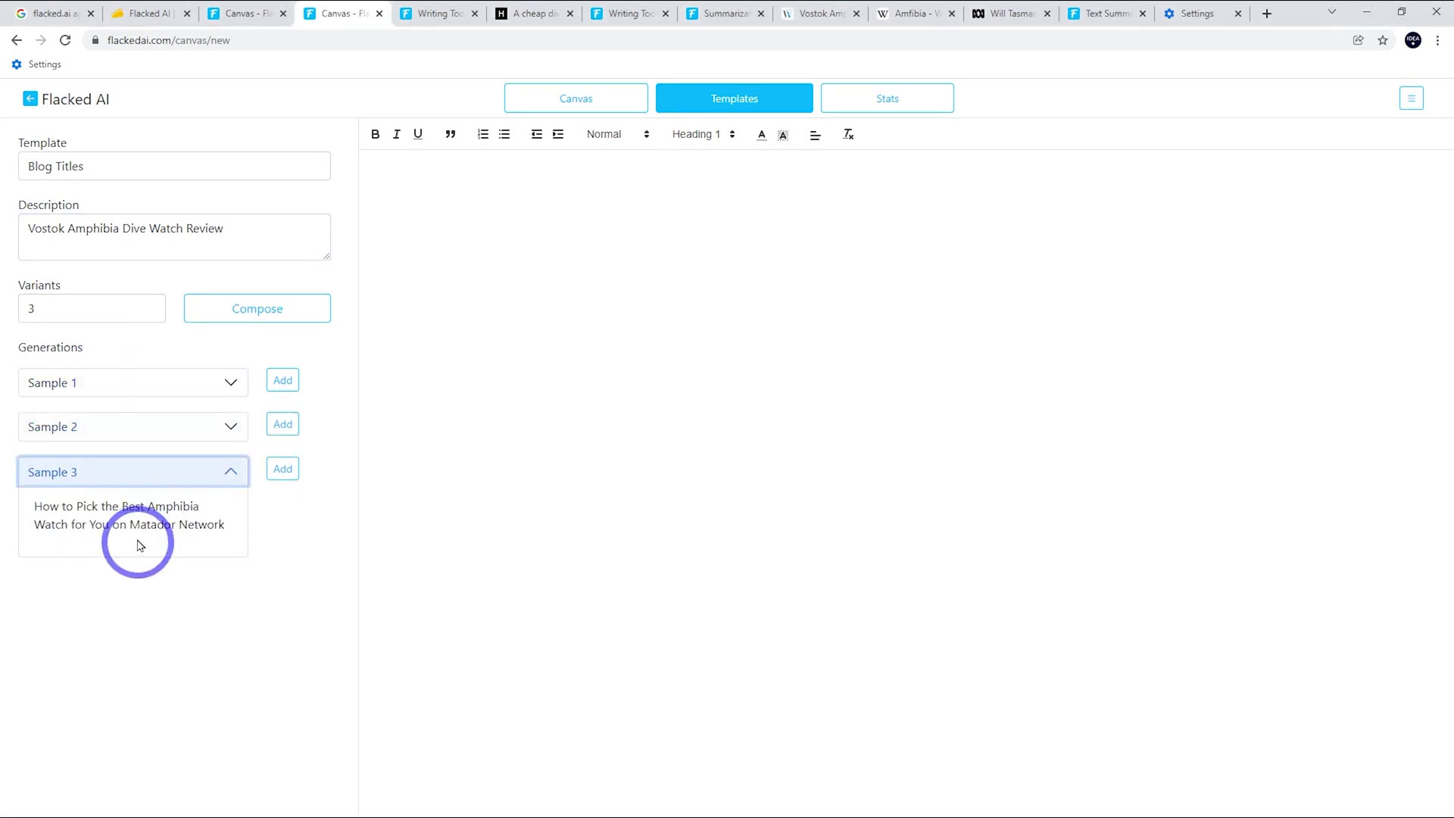
{"action": "left_click", "coordinate": [136, 379]}
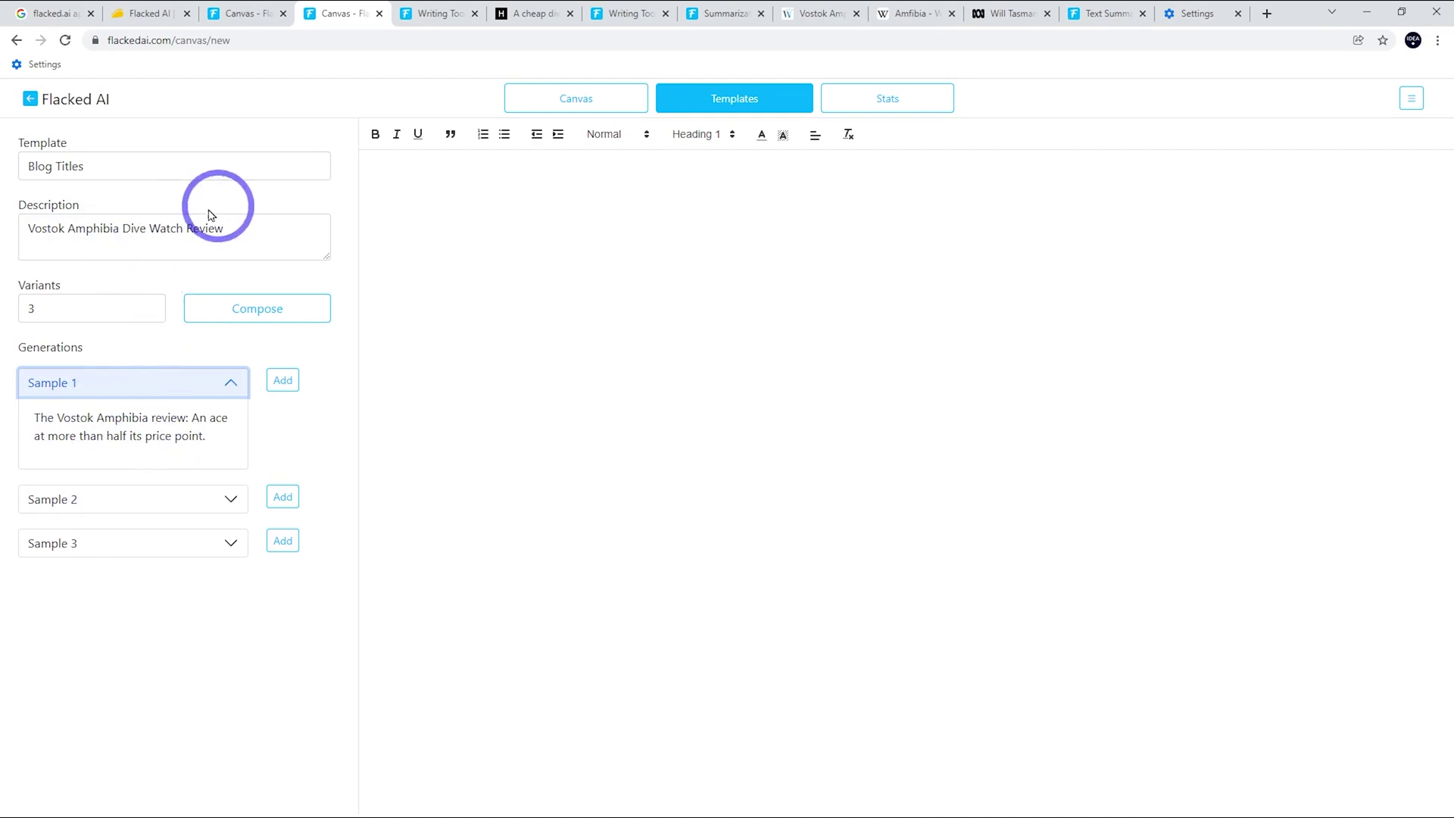
- Append ", a great mechanical dive watch under $70" to the template description and generate new blog titles
{"action": "left_click", "coordinate": [223, 259]}
{"action": "type", "text": ", a great mechanical dive watch under $70"}
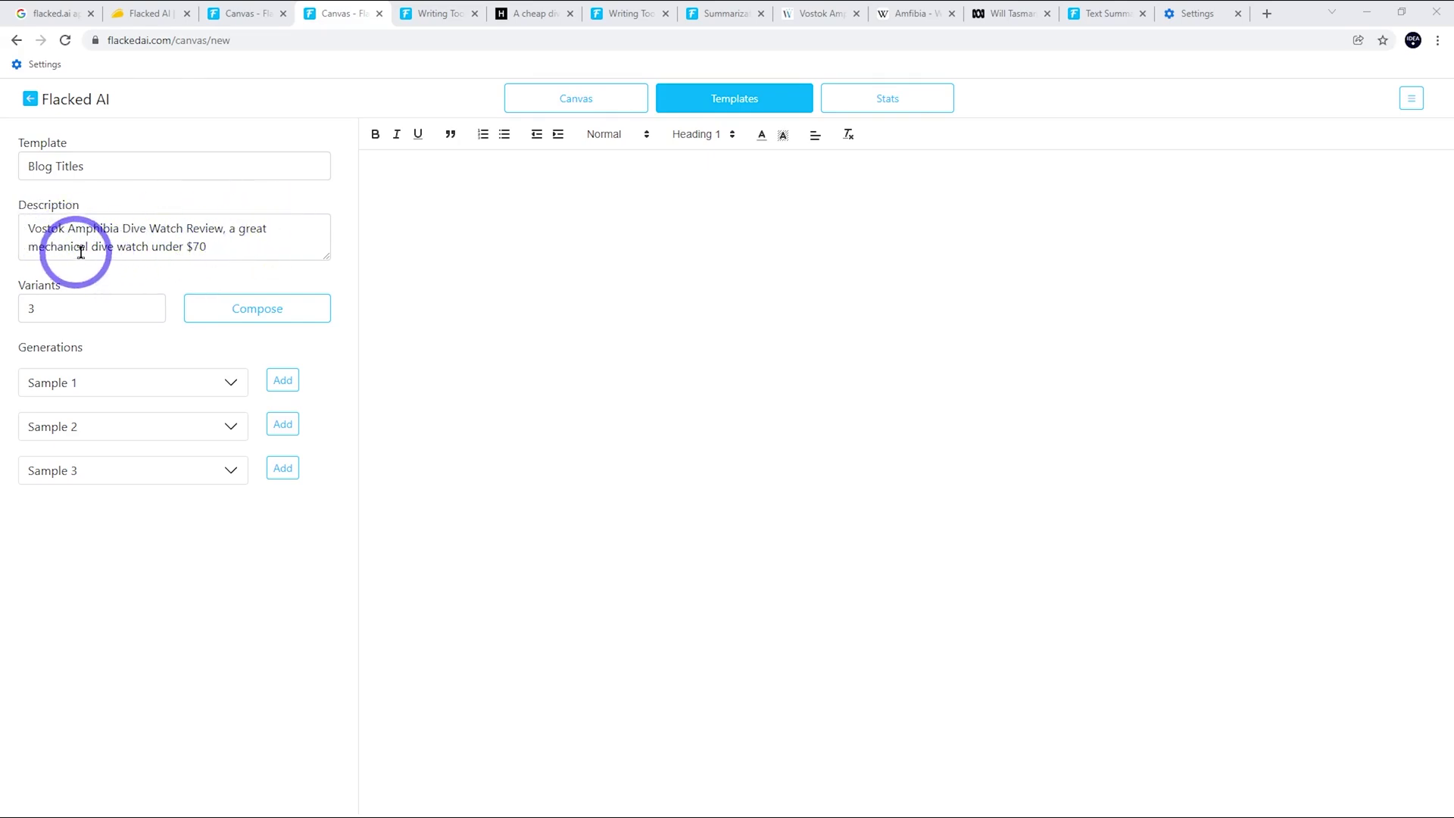
{"action": "left_click", "coordinate": [258, 312]}
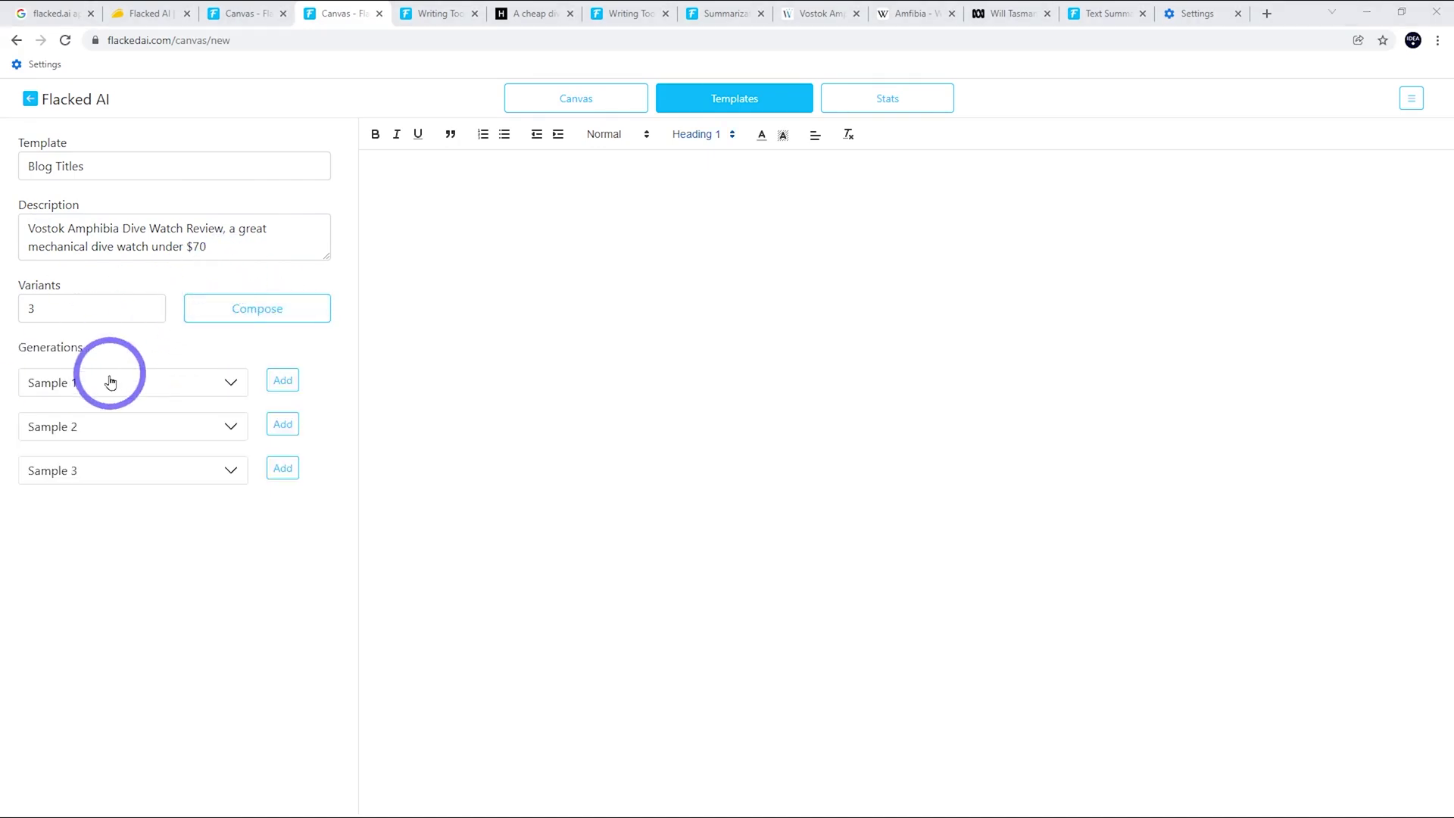
- Read each of the three newly generated blog title samples in turn
{"action": "left_click", "coordinate": [109, 382]}
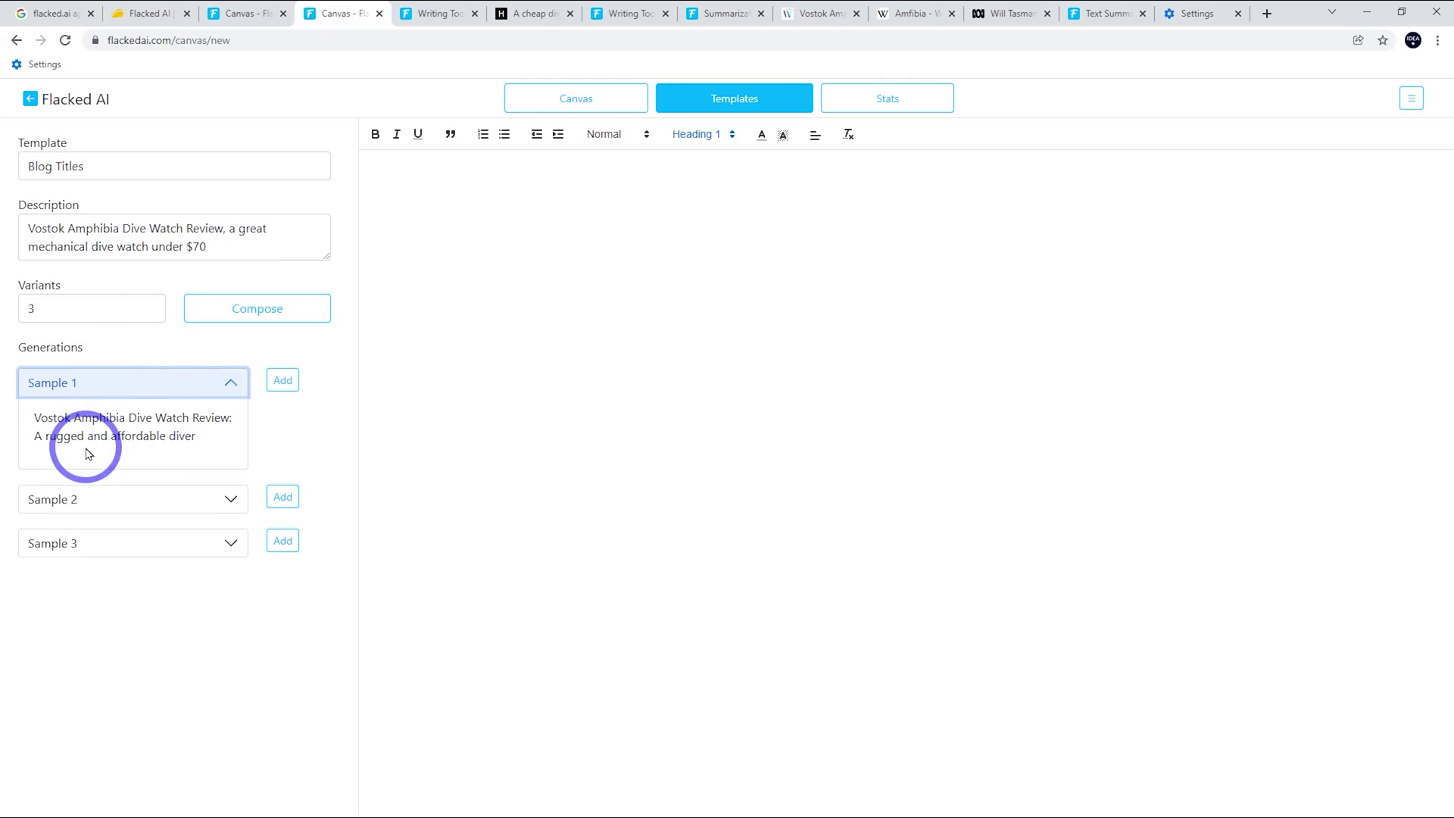
{"action": "left_click", "coordinate": [124, 500]}
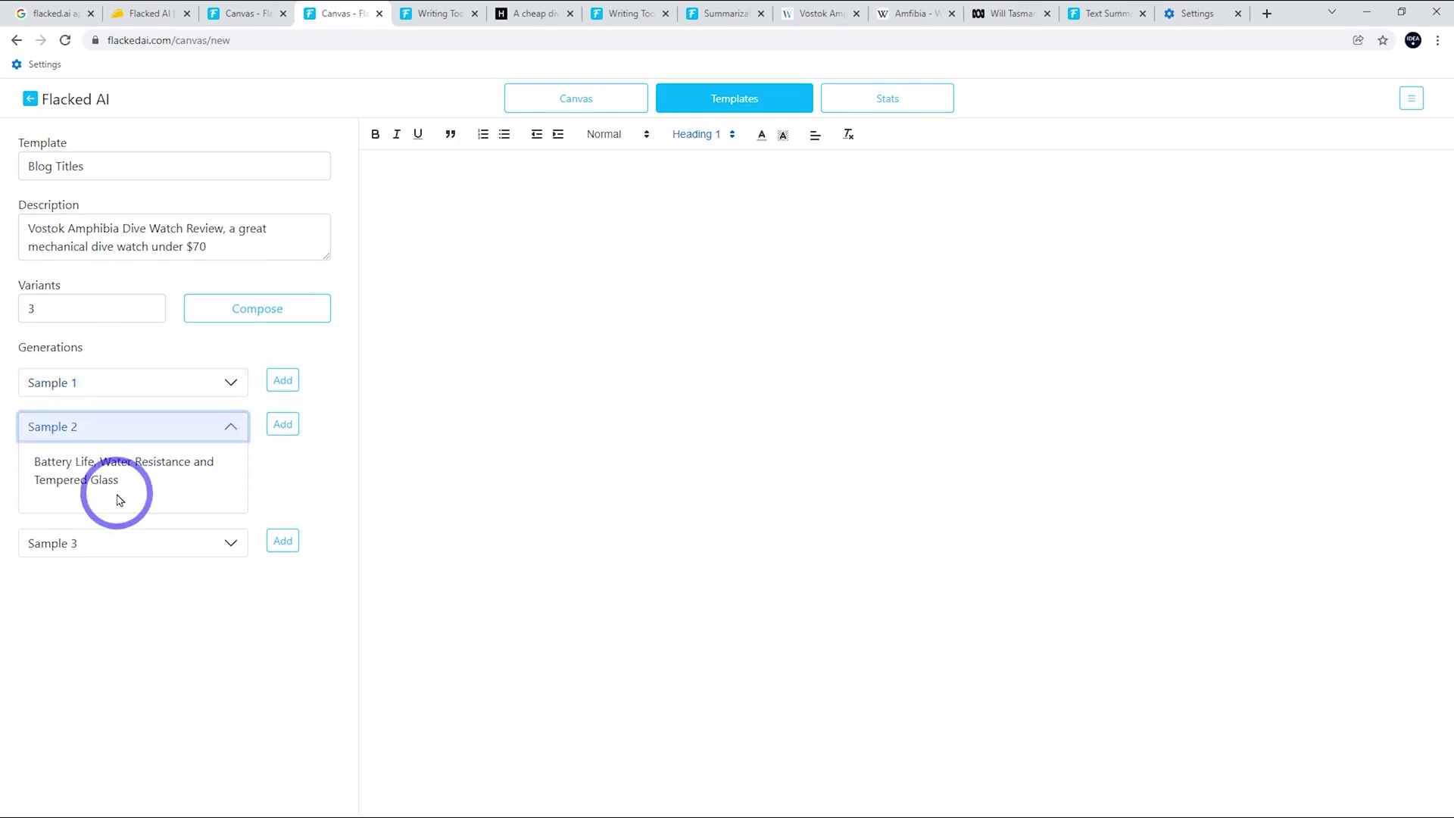
{"action": "left_click", "coordinate": [107, 542]}
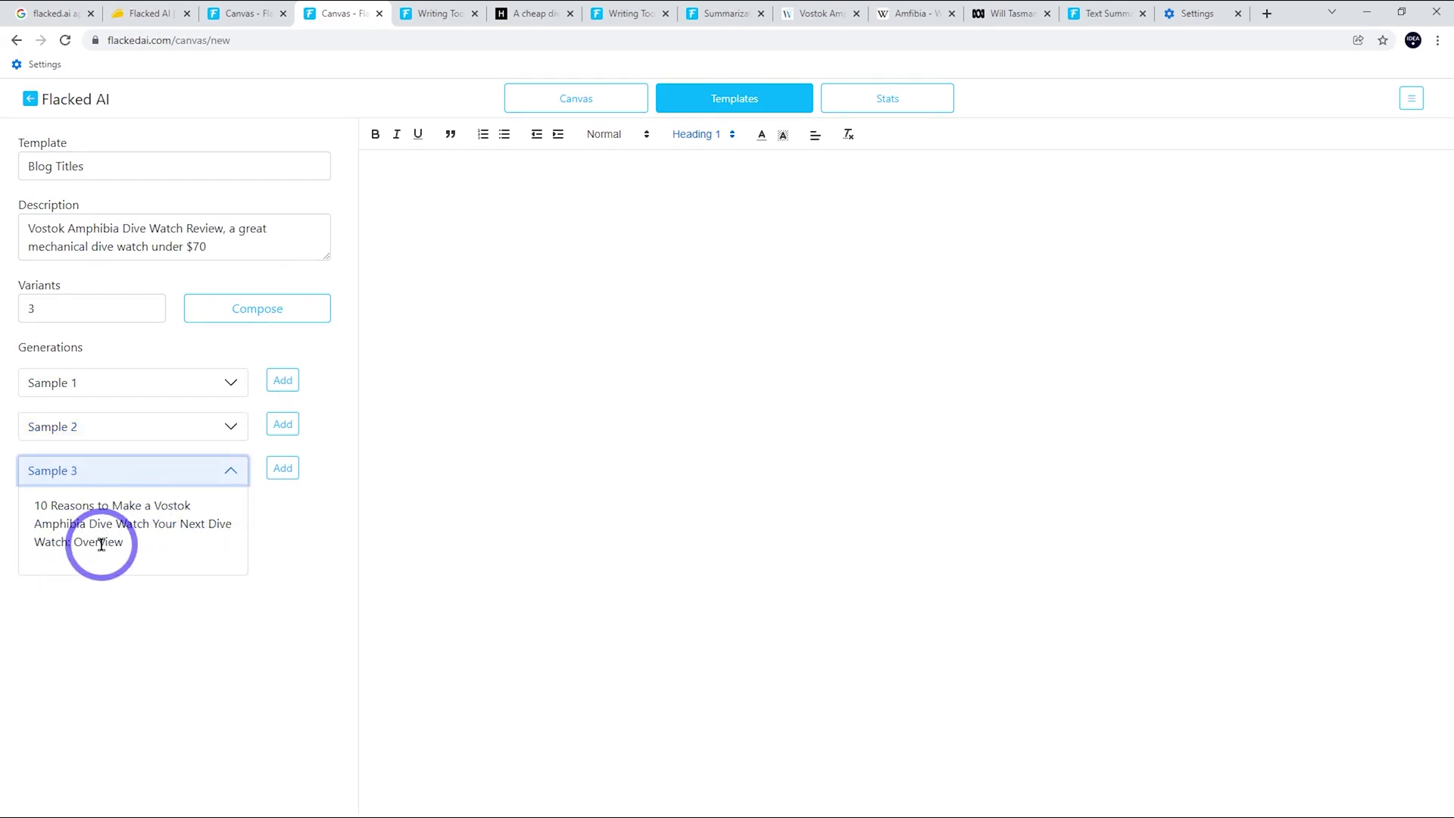
- Add the Sample 1 blog title to the document
{"action": "left_click", "coordinate": [102, 384]}
{"action": "left_click", "coordinate": [283, 380]}
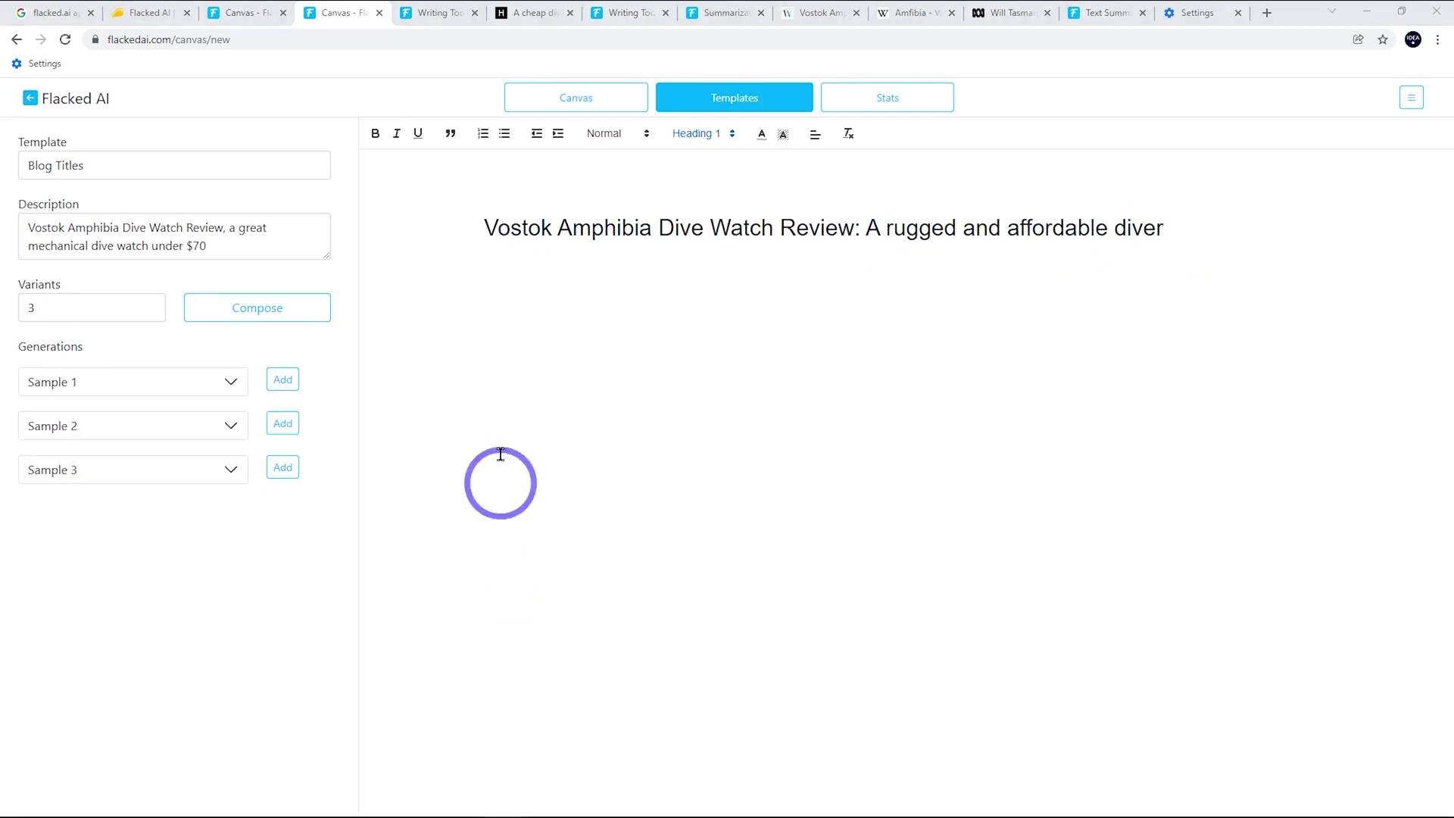
- Generate 3 variants with the Blog Outline template, using the same watch description
{"action": "left_click", "coordinate": [124, 162]}
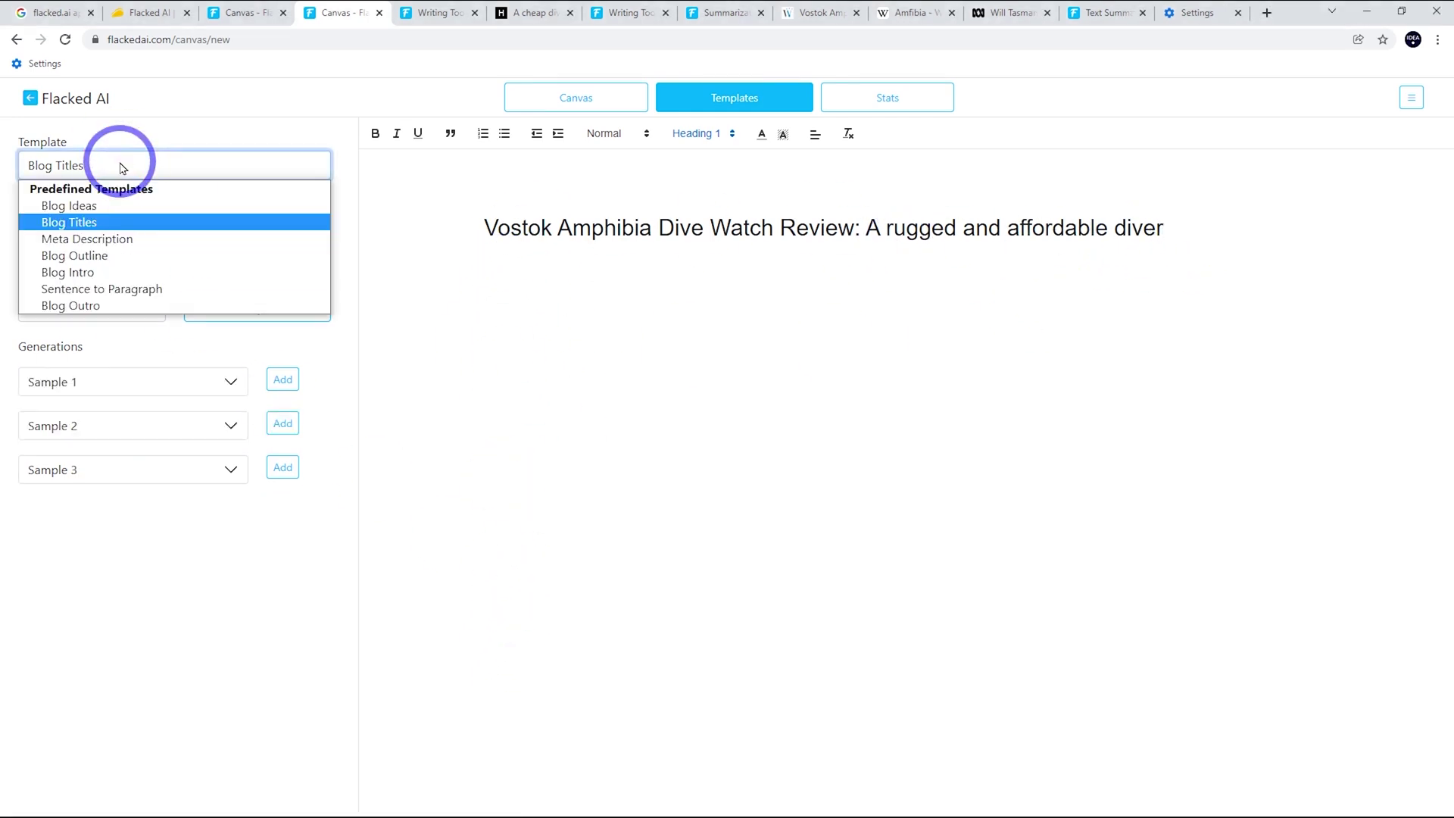
{"action": "left_click", "coordinate": [79, 257]}
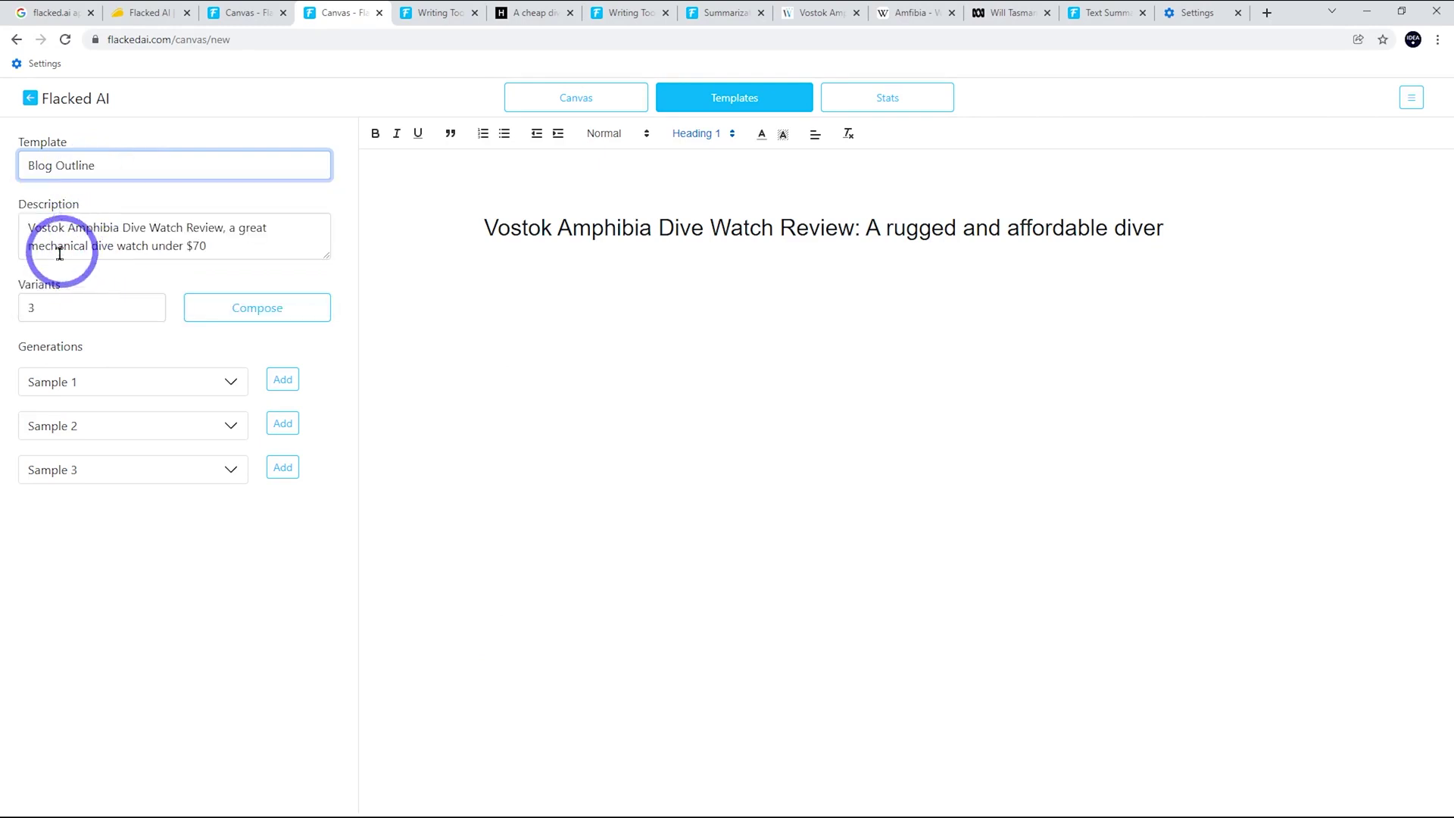
{"action": "left_click", "coordinate": [279, 303]}
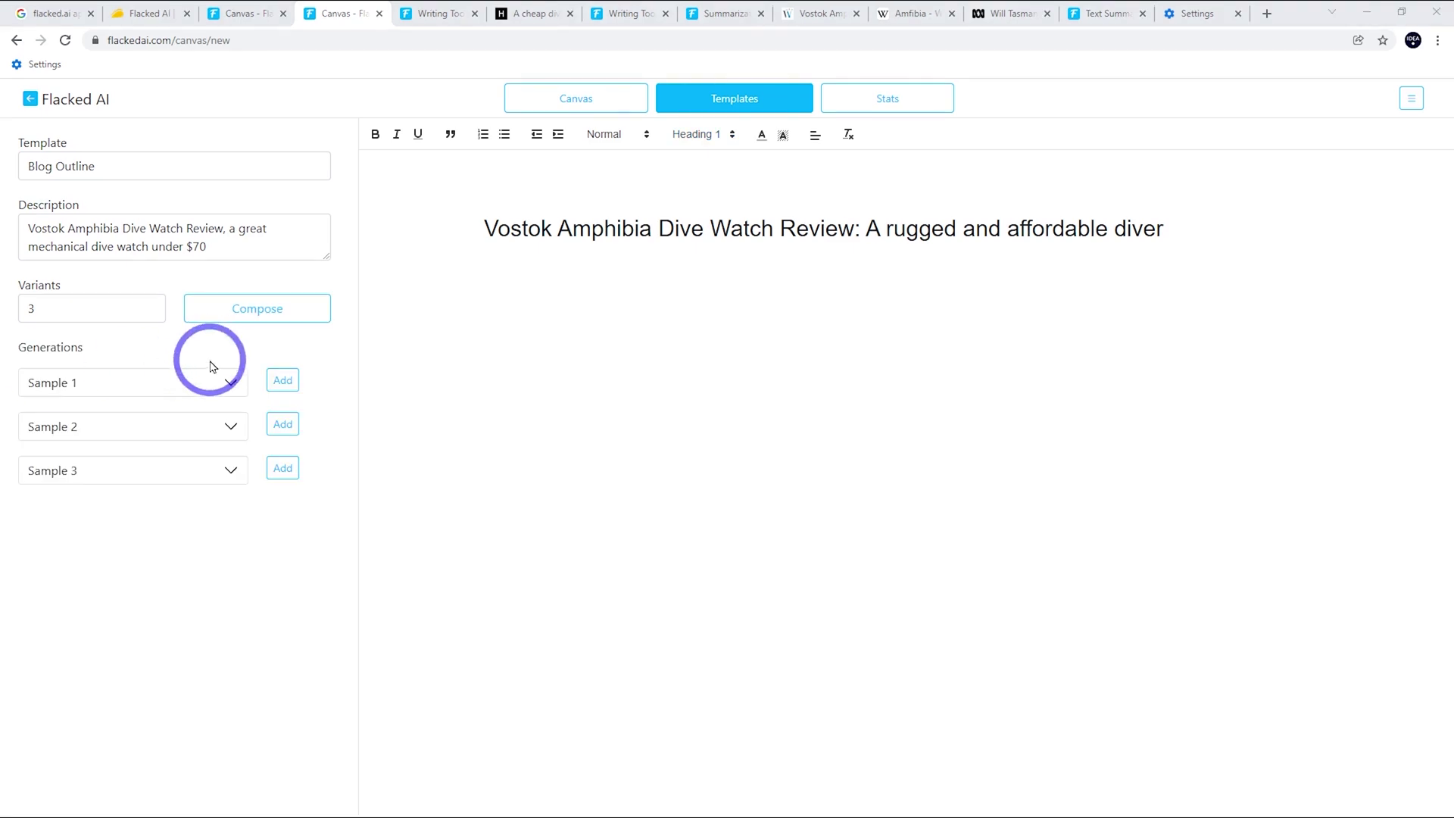
- Read the three generated outlines and add Sample 2 and Sample 3 to the document
{"action": "left_click", "coordinate": [183, 375]}
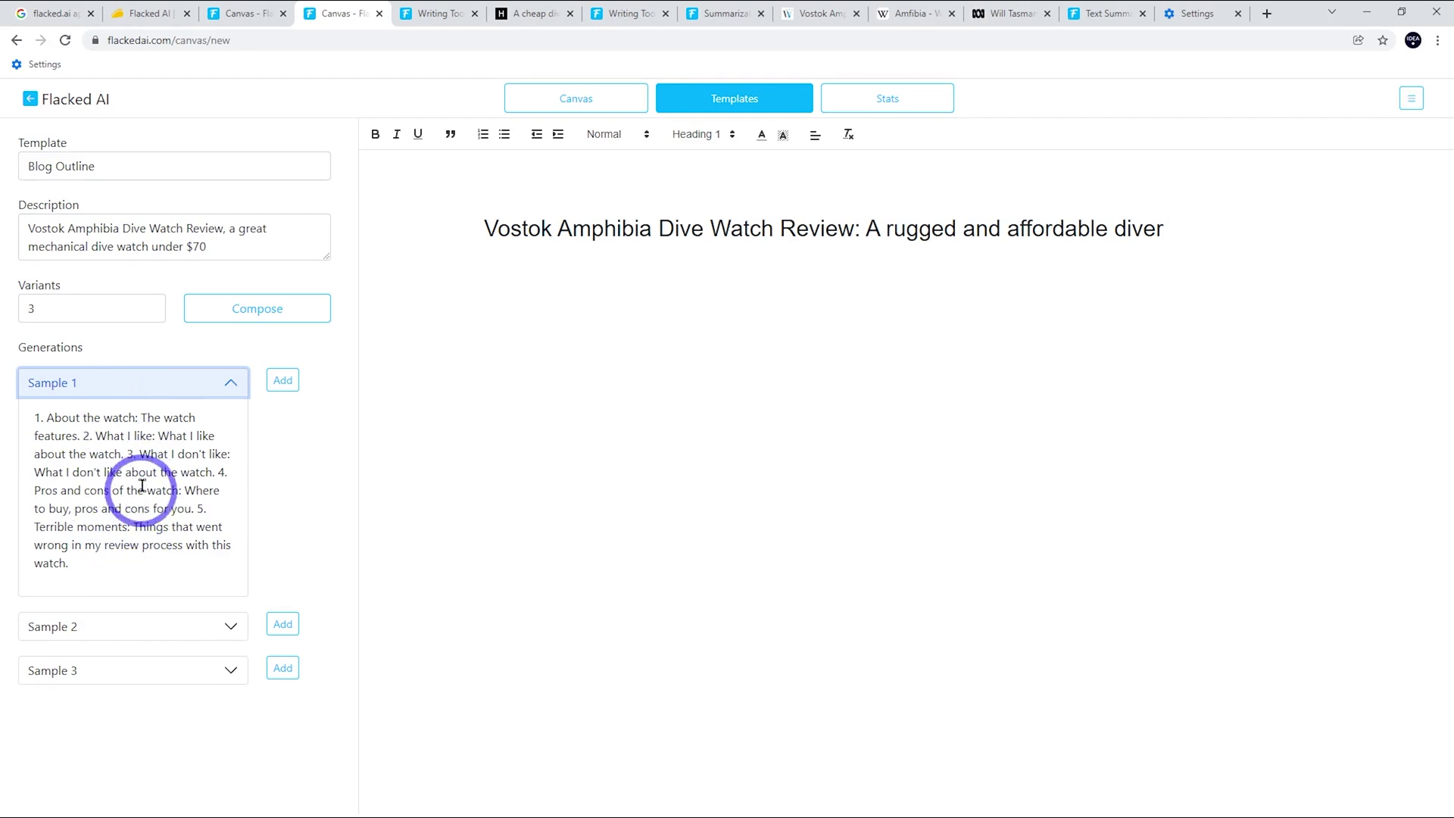
{"action": "left_click", "coordinate": [110, 632]}
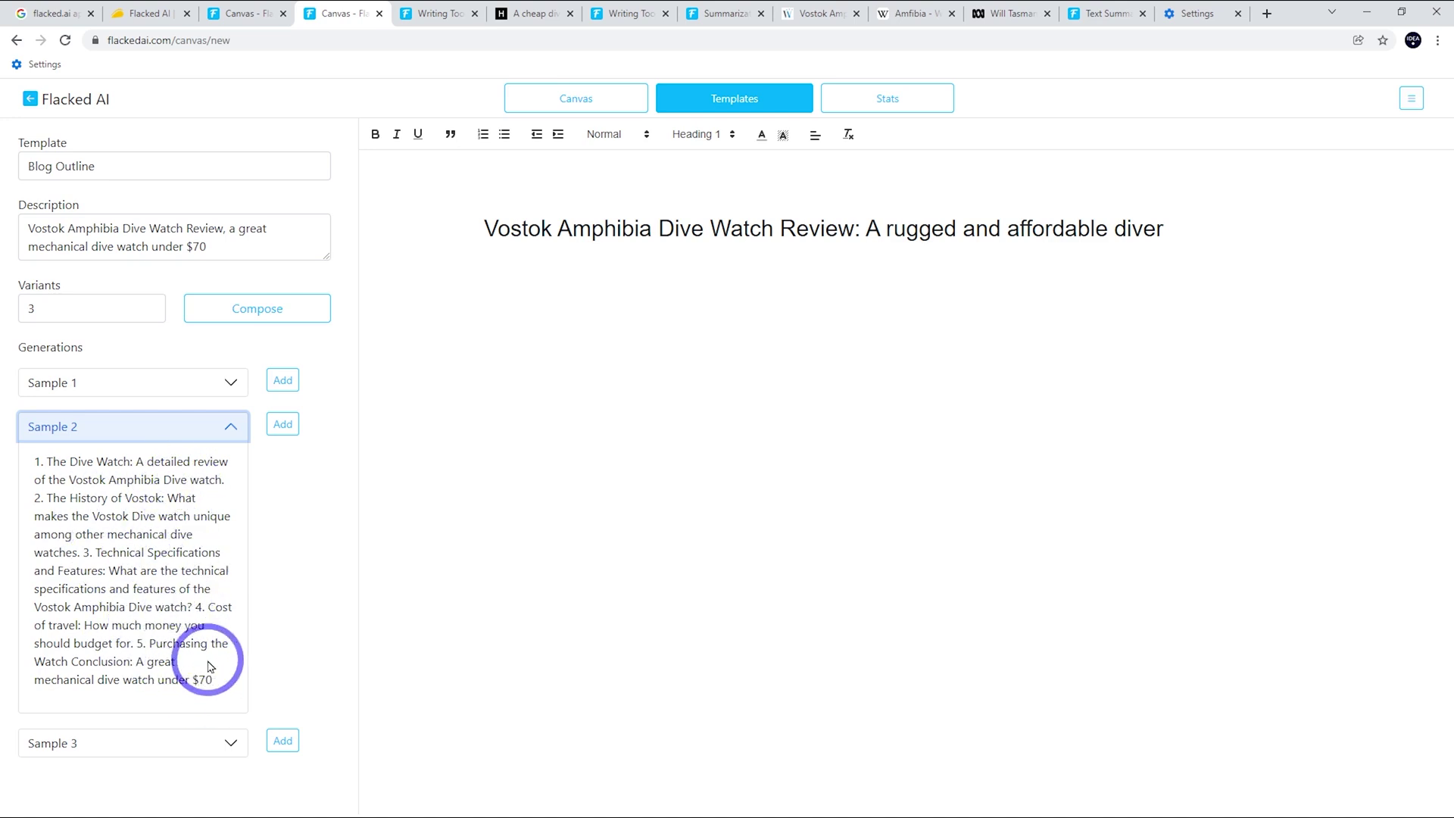
{"action": "left_click", "coordinate": [115, 743]}
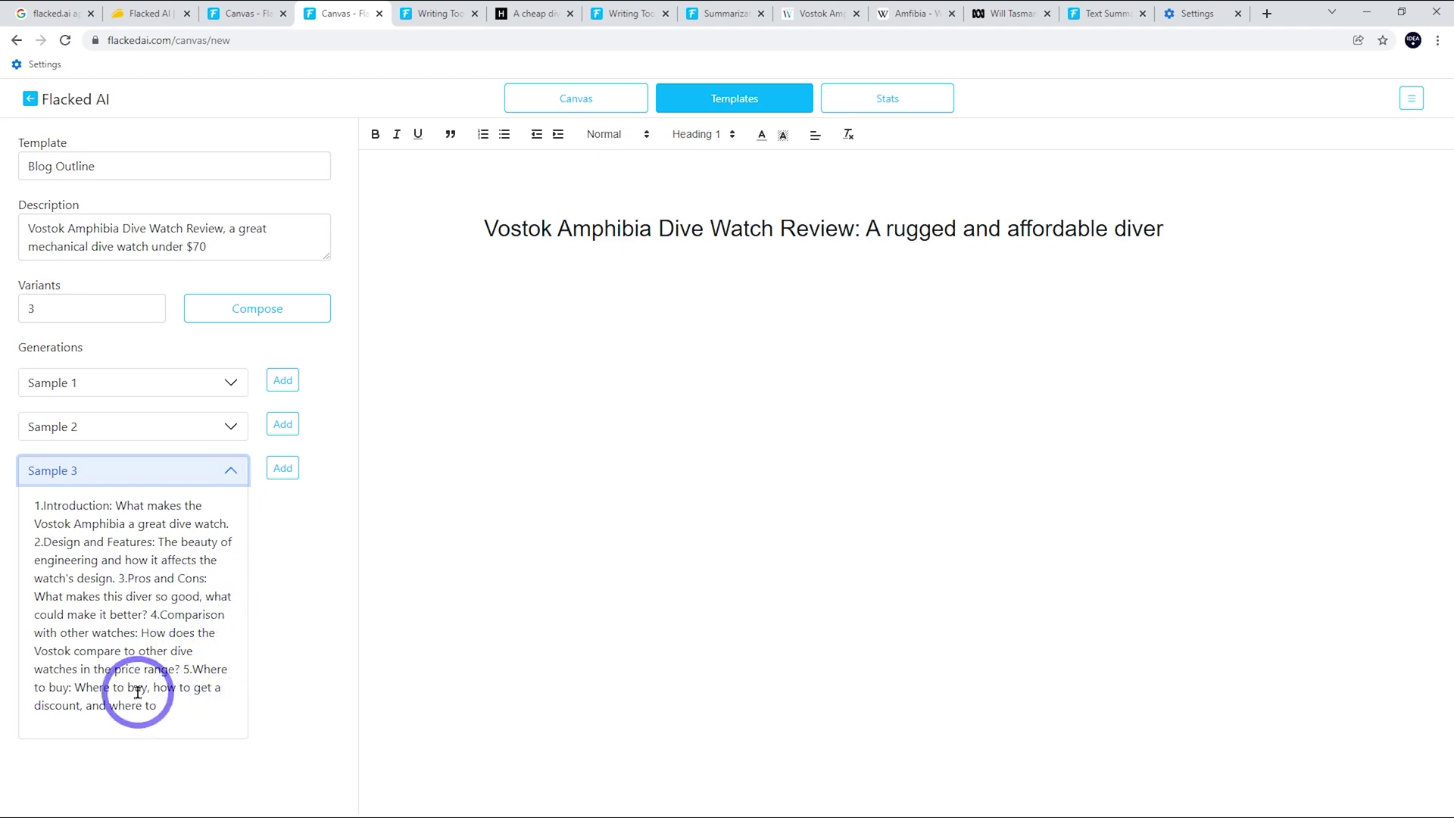
{"action": "left_click", "coordinate": [282, 424]}
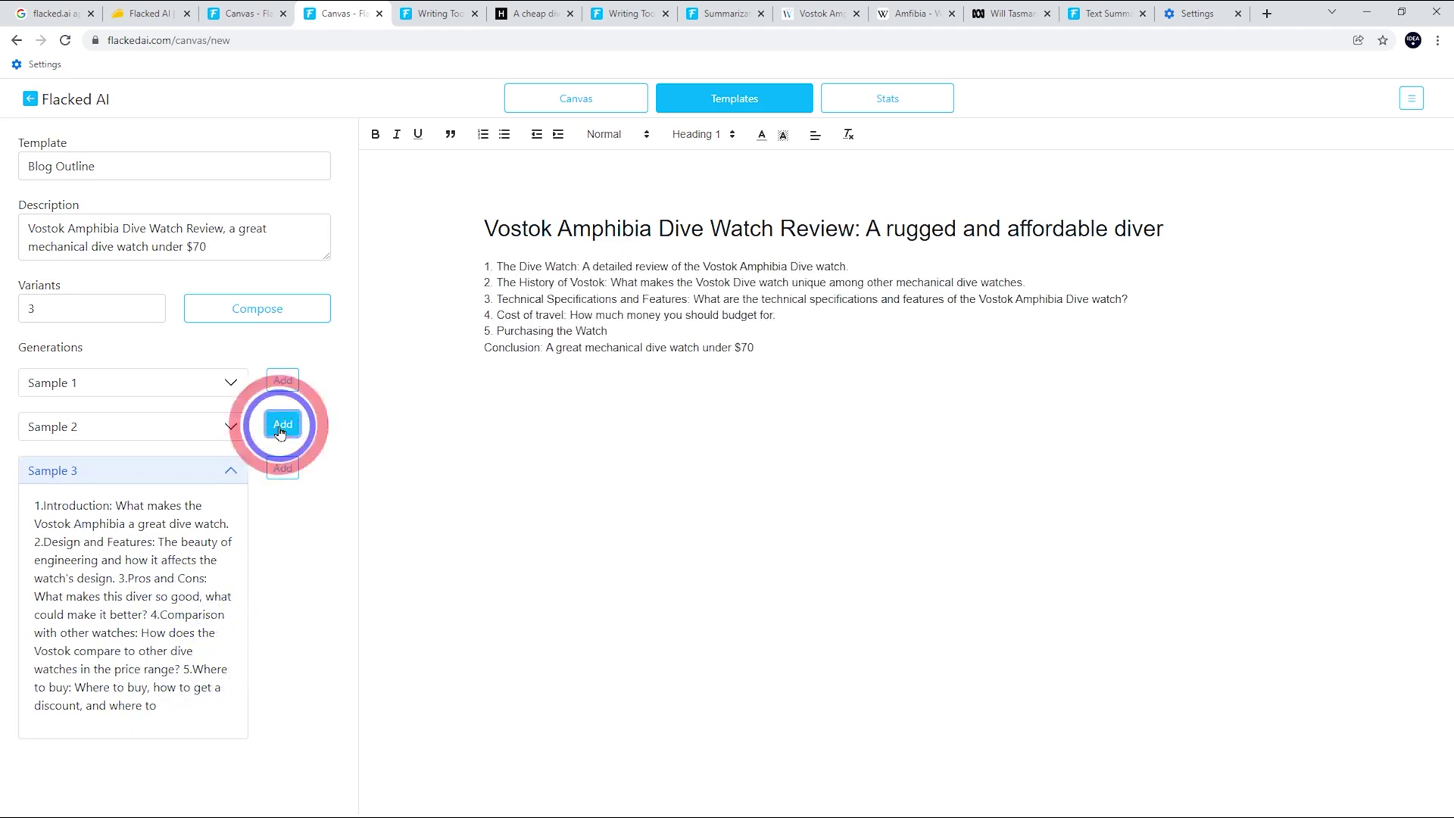
{"action": "left_click", "coordinate": [282, 468]}
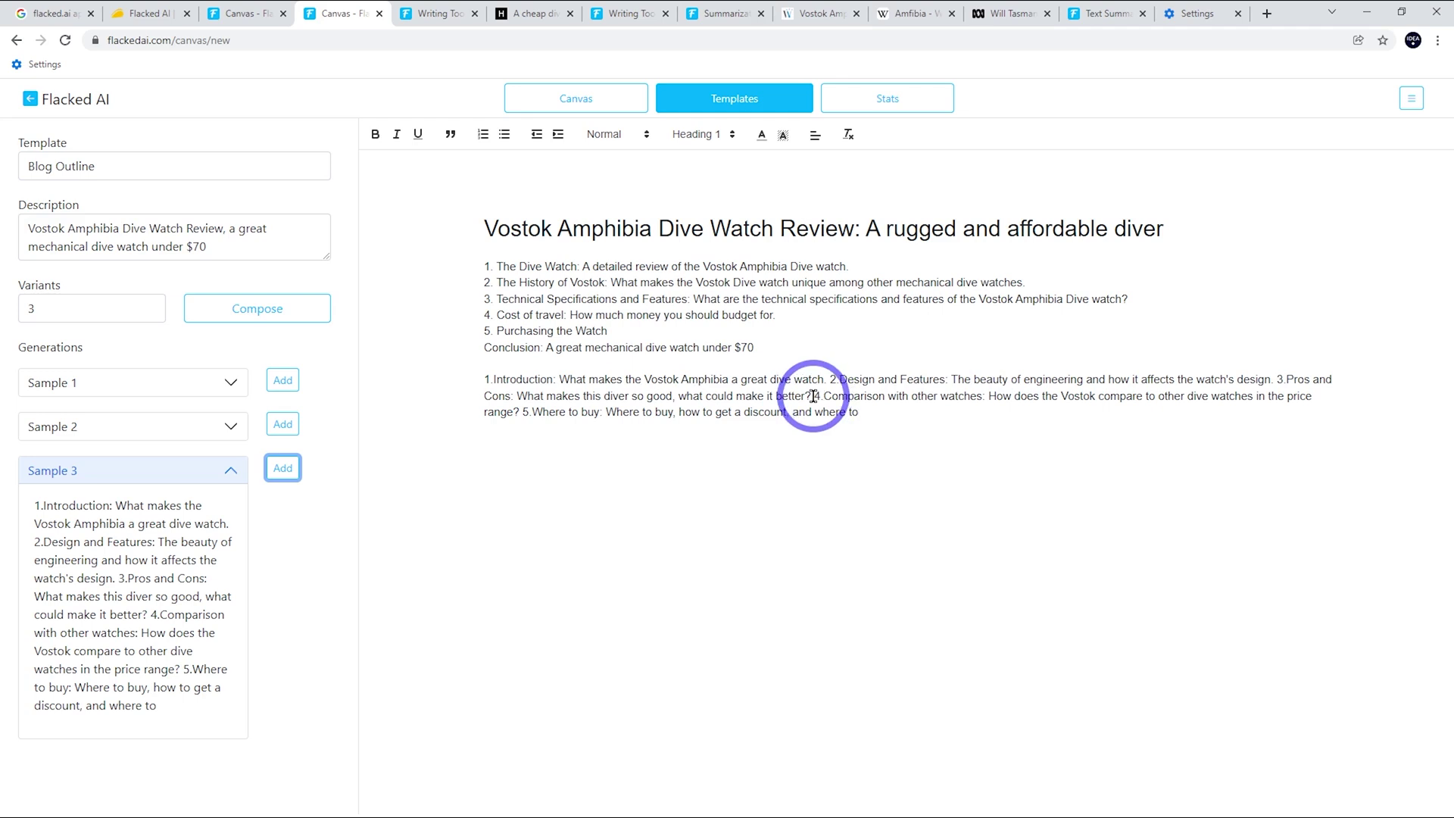
- Replace the "Cost of travel" outline item with the copied "Comparison with other watches" point from the Sample 3 outline
{"action": "left_click_drag", "start_coordinate": [813, 398], "coordinate": [520, 409]}
{"action": "key", "text": "ctrl+c"}
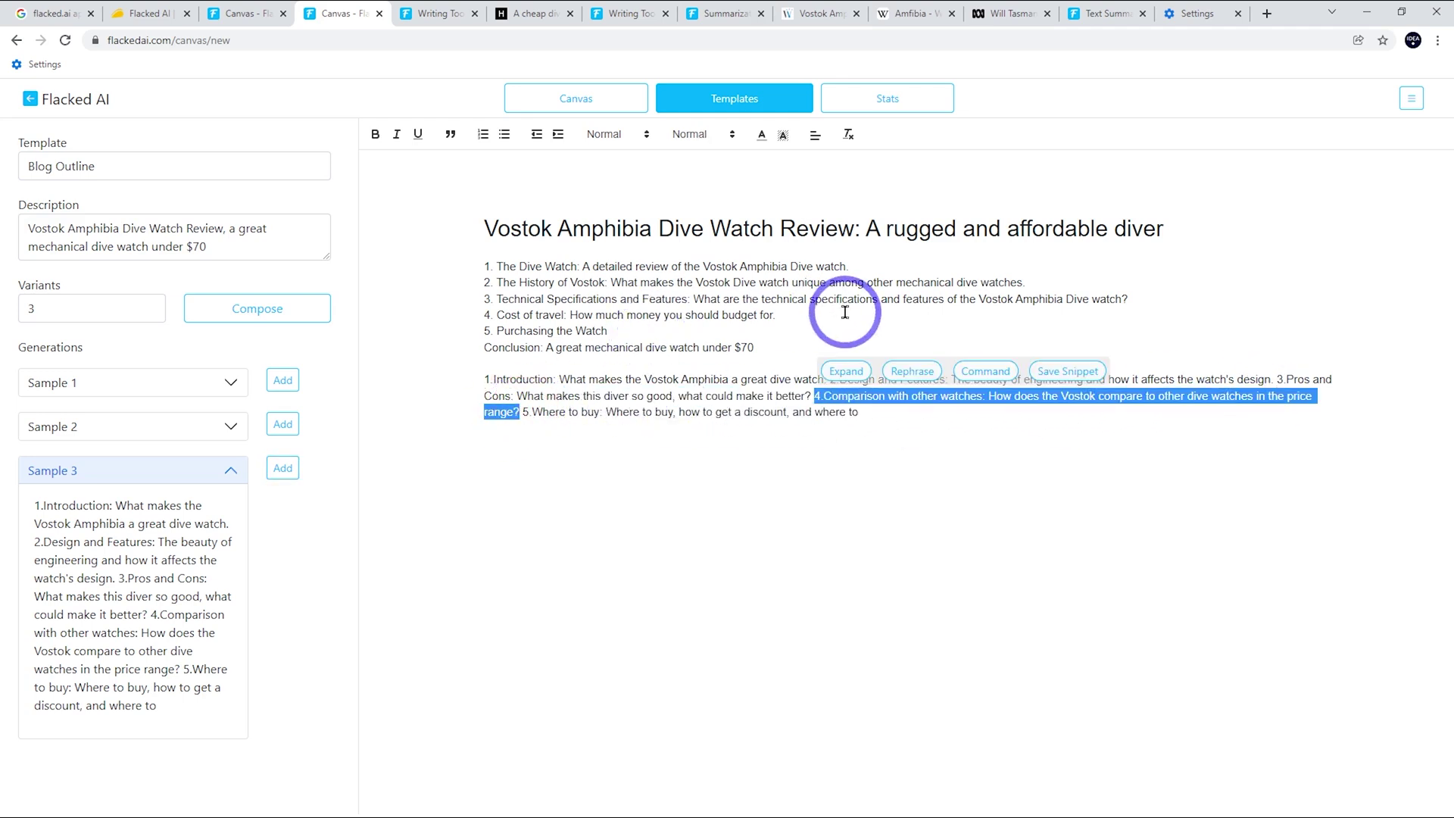
{"action": "left_click", "coordinate": [836, 318]}
{"action": "left_click_drag", "start_coordinate": [835, 320], "coordinate": [518, 318]}
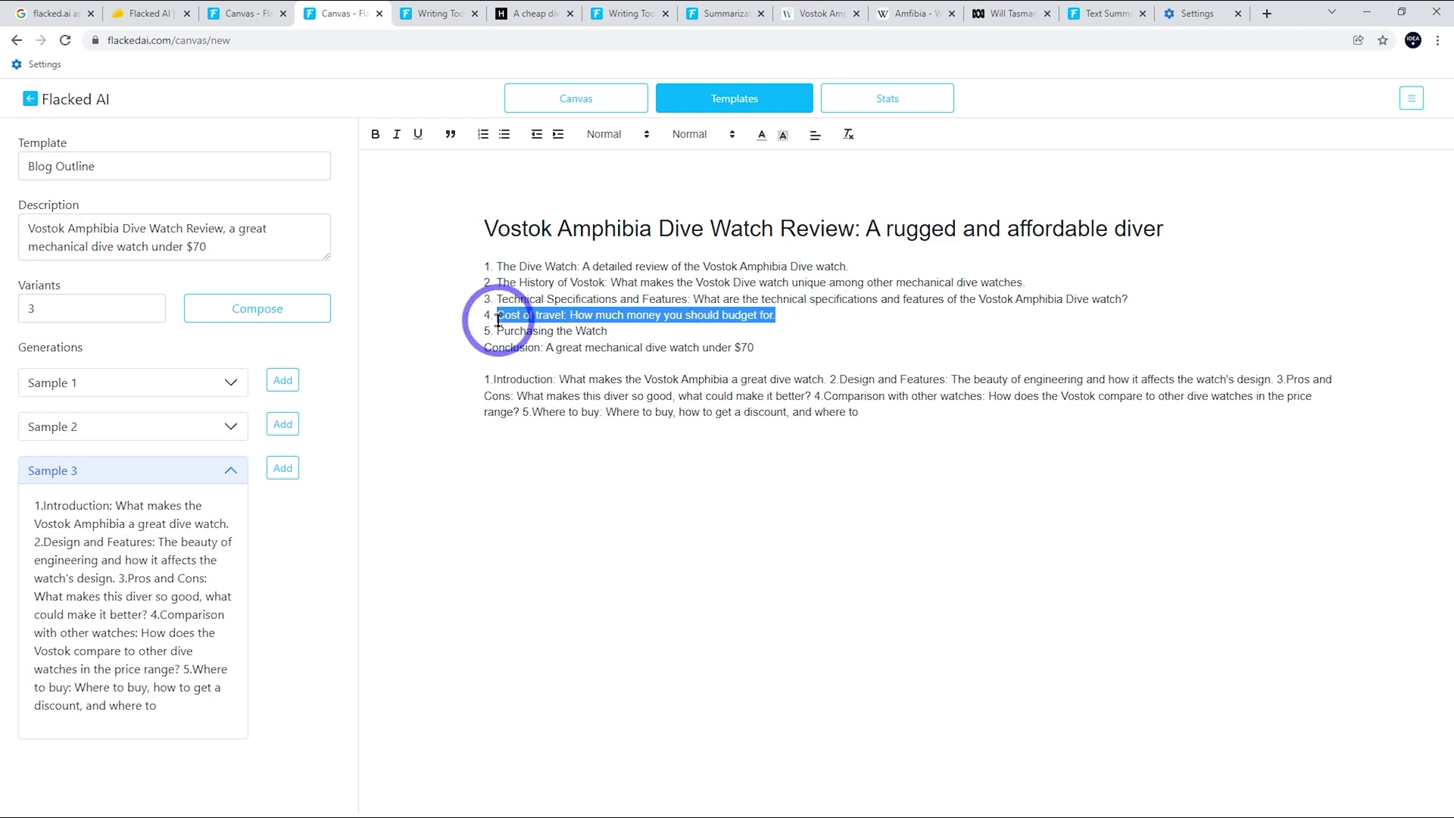
{"action": "key", "text": "ctrl+v"}
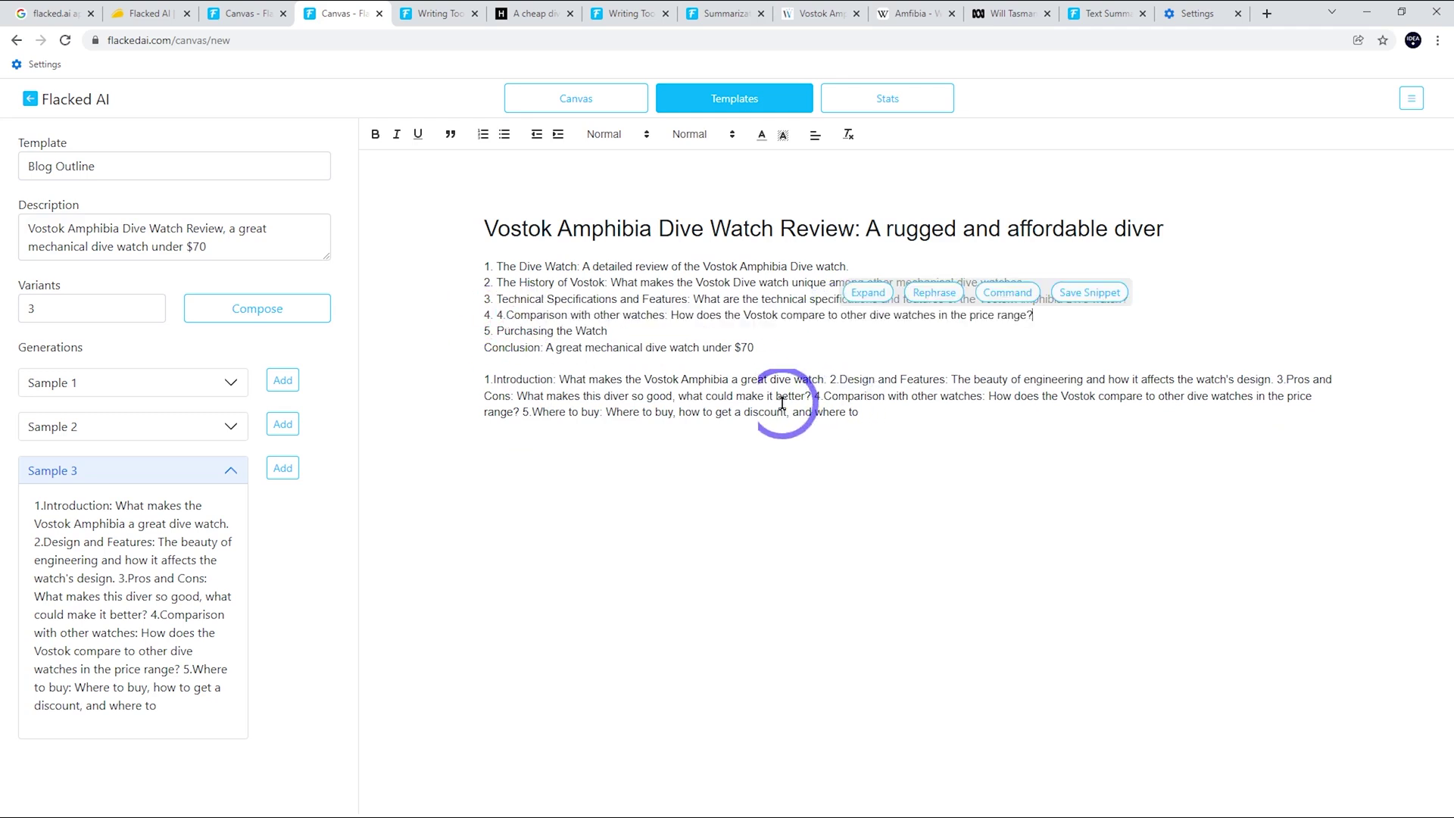
- Delete the Sample 3 outline paragraph below the conclusion line
{"action": "left_click", "coordinate": [986, 417]}
{"action": "left_click_drag", "start_coordinate": [986, 417], "coordinate": [416, 383]}
{"action": "key", "text": "BackSpace"}
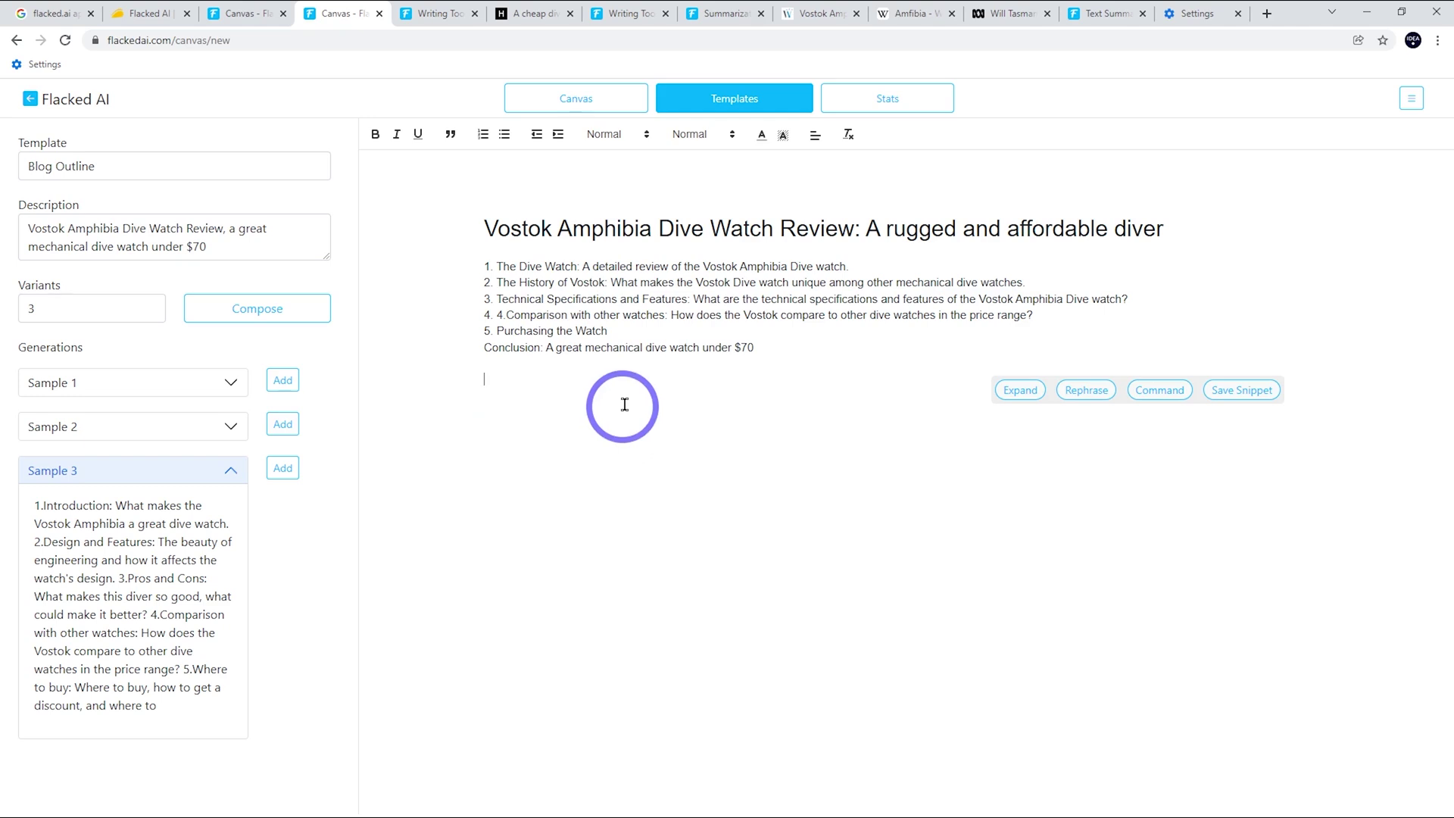
- Generate 3 variants with the Blog Intro template, using the same watch description
{"action": "left_click", "coordinate": [98, 179]}
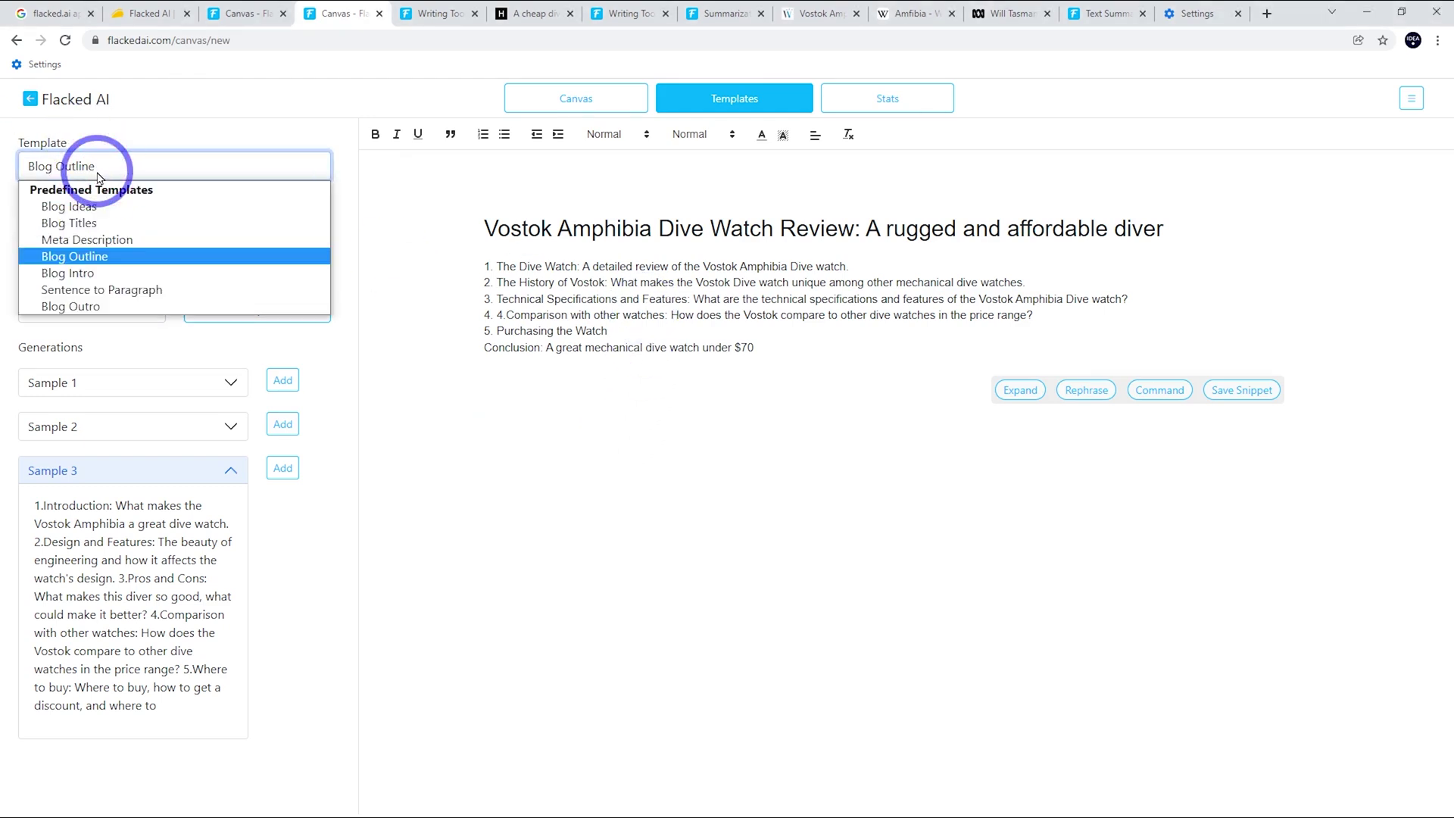
{"action": "left_click", "coordinate": [83, 274]}
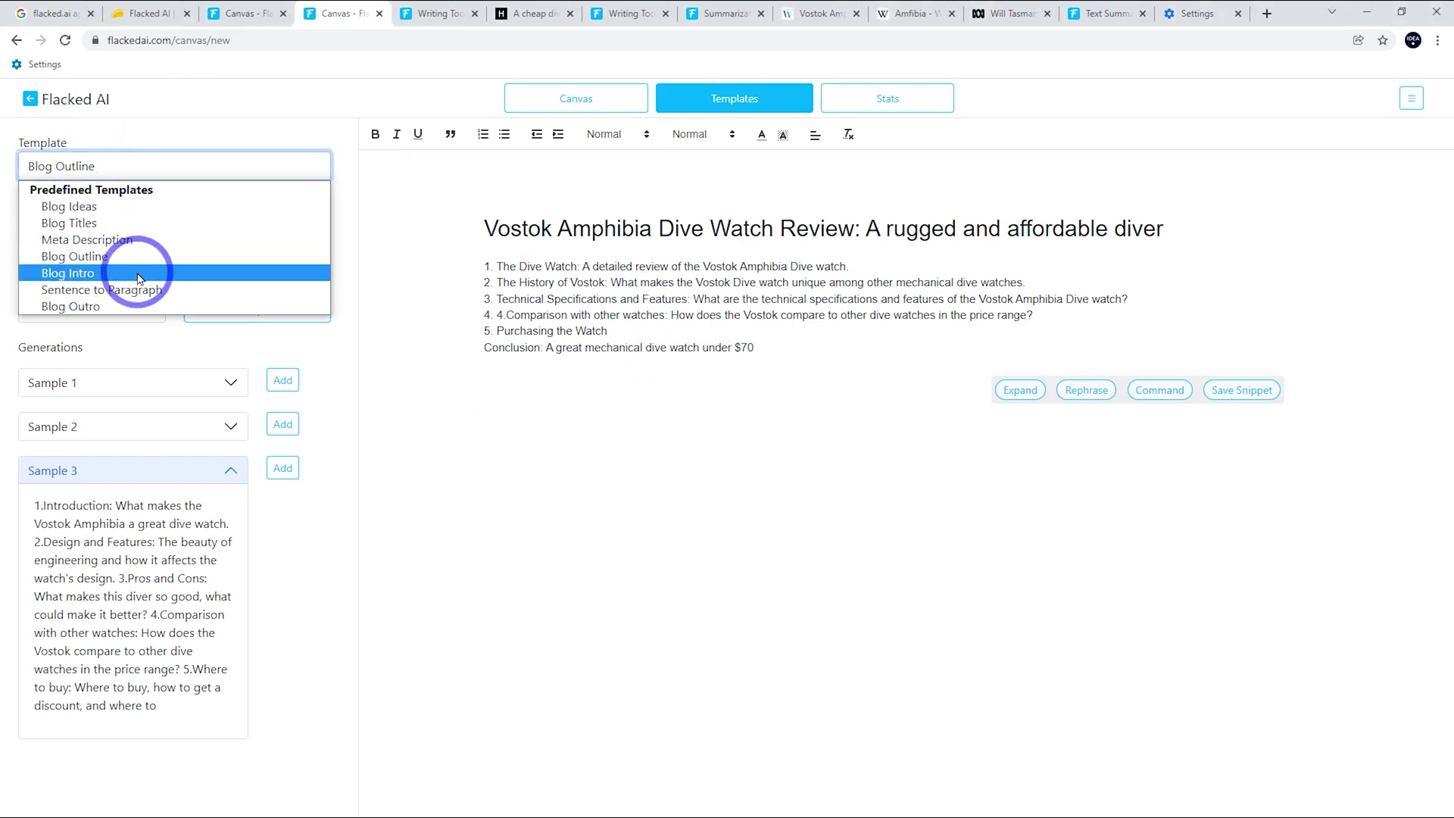
{"action": "left_click", "coordinate": [303, 307]}
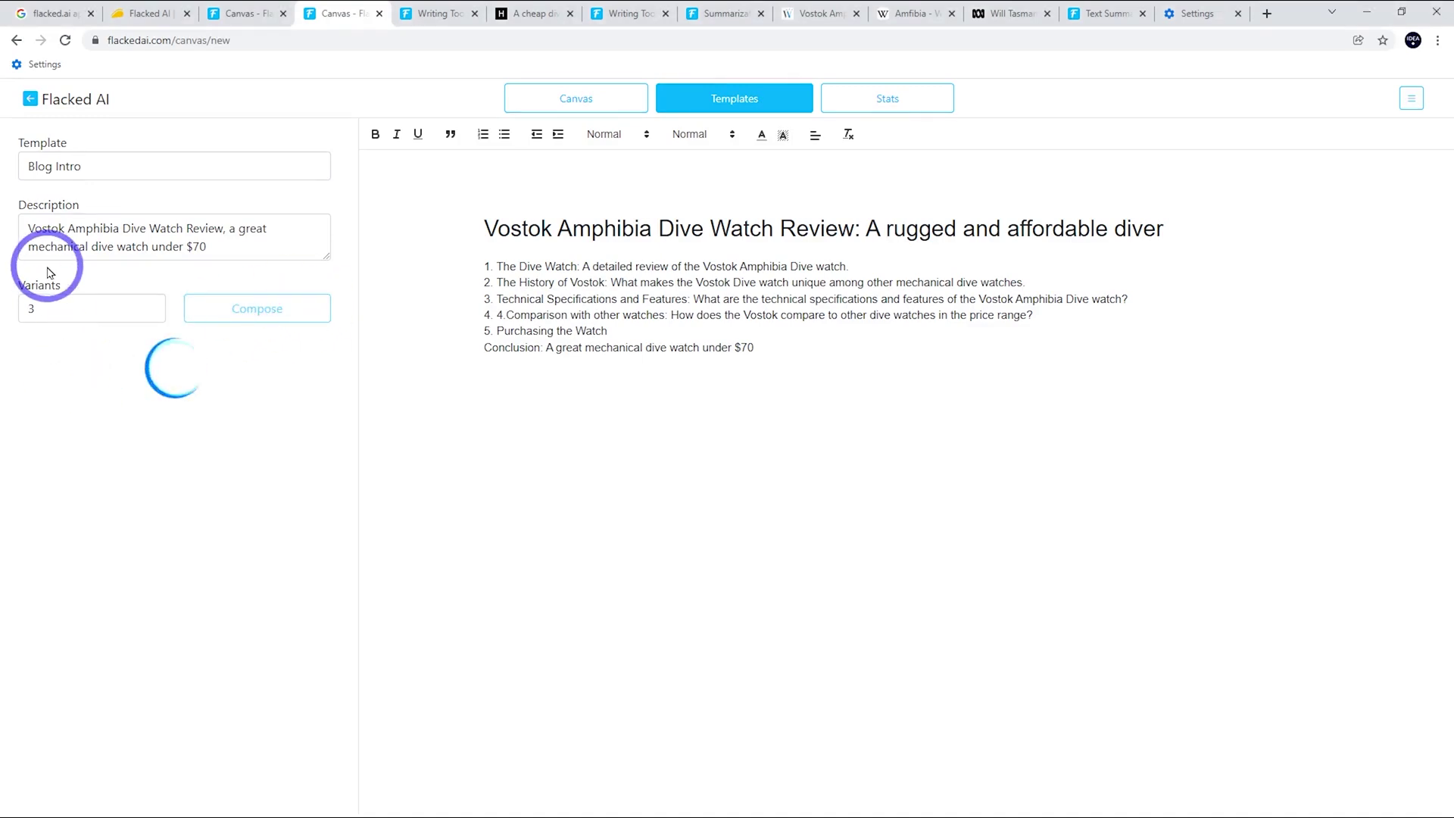
- Look through the generated blog intros and add Sample 1 below the outline
{"action": "left_click", "coordinate": [109, 392]}
{"action": "left_click", "coordinate": [128, 696]}
{"action": "left_click", "coordinate": [129, 746]}
{"action": "left_click", "coordinate": [128, 376]}
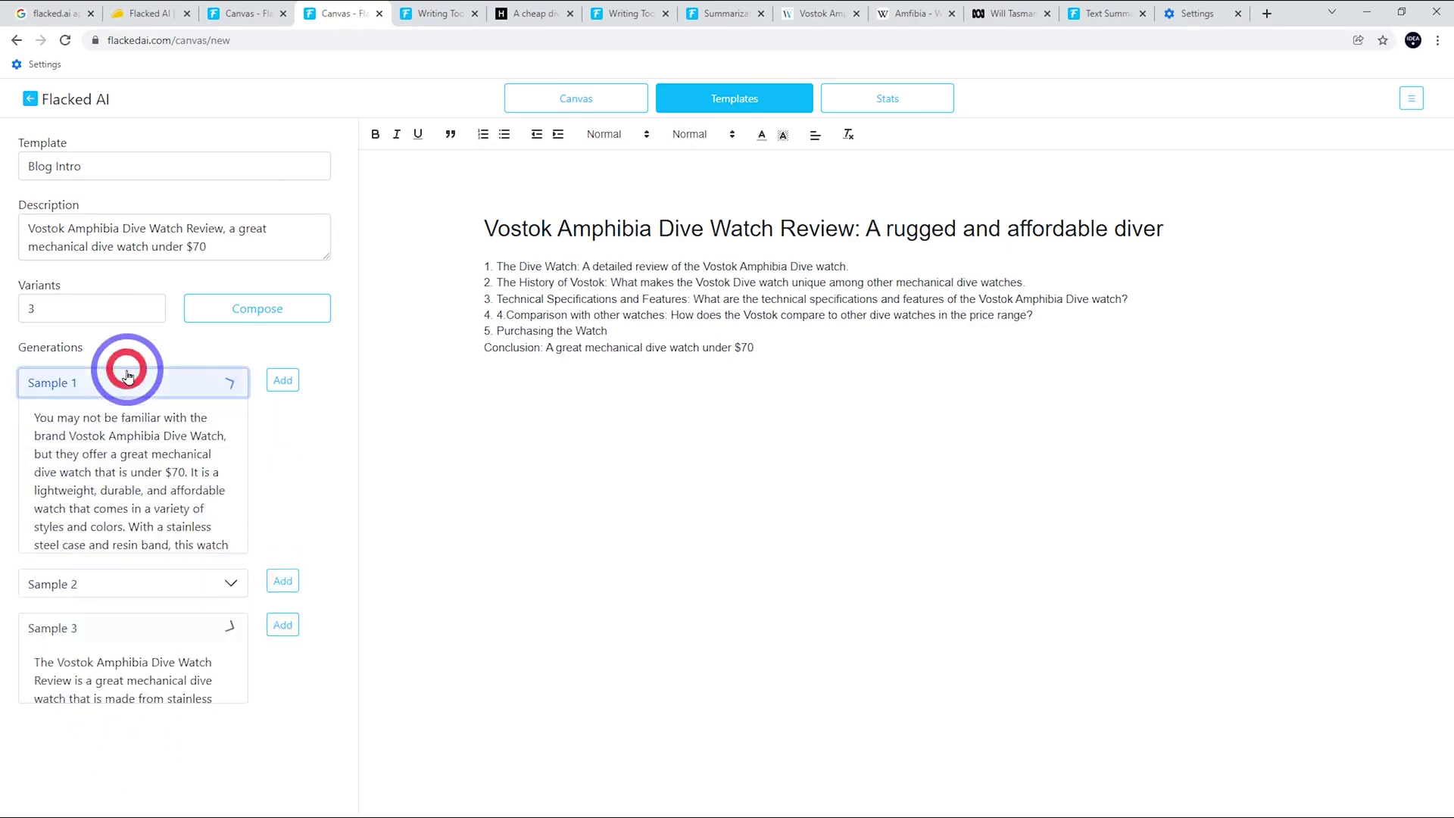
{"action": "left_click", "coordinate": [292, 384]}
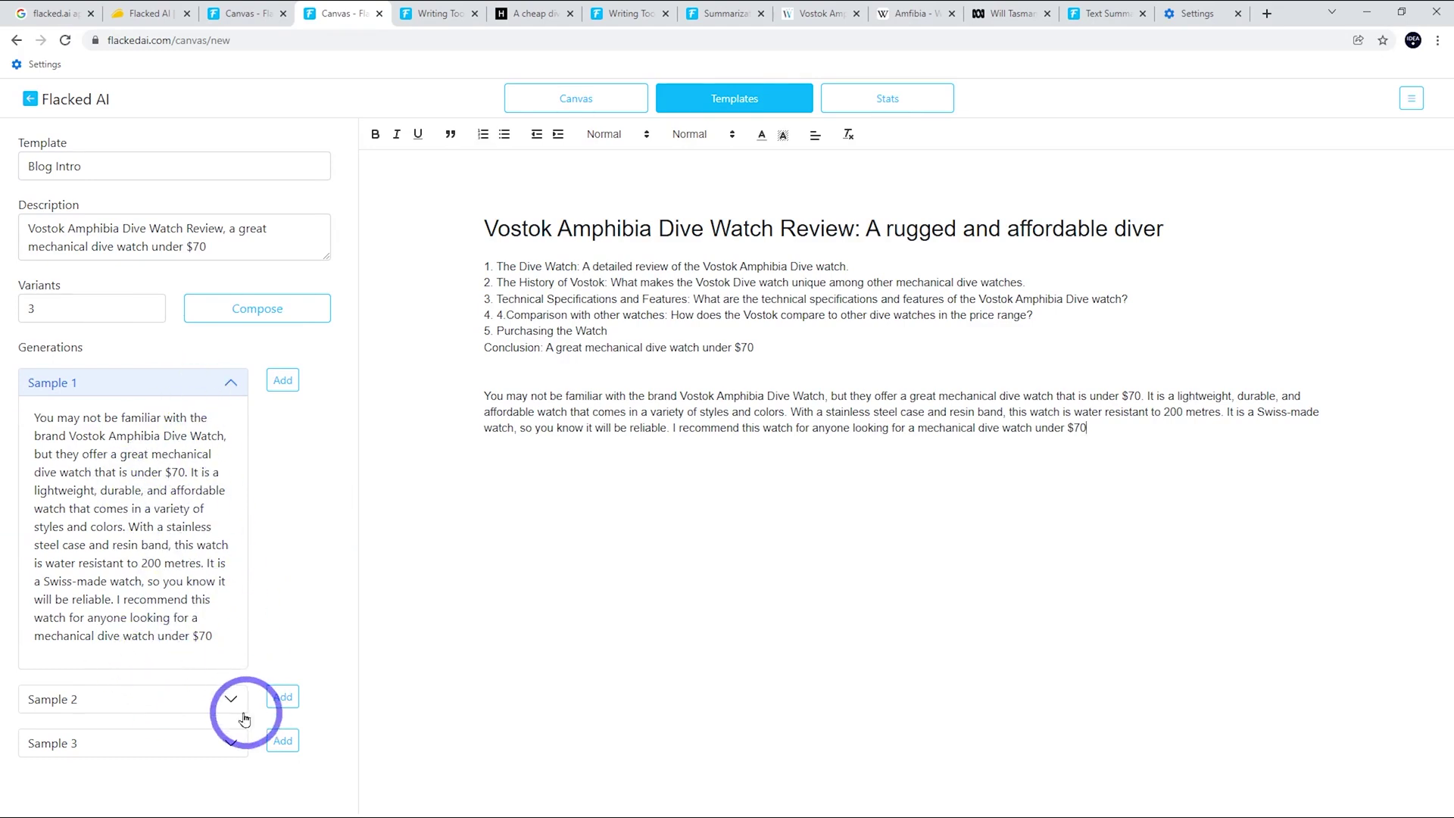
- Add the Sample 2 intro to the document and separate it from the first intro with a blank line
{"action": "left_click", "coordinate": [196, 707]}
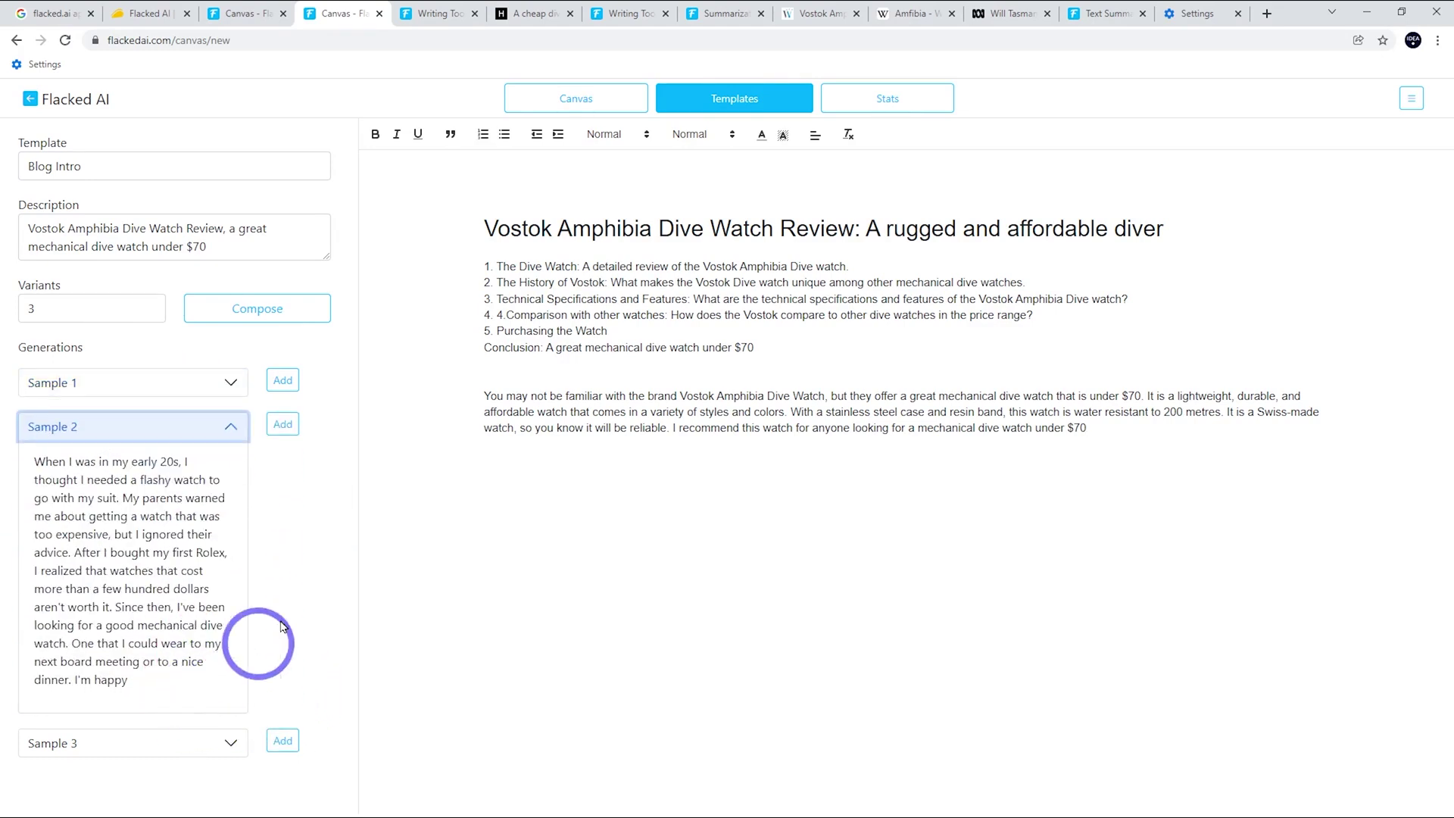
{"action": "left_click", "coordinate": [283, 424]}
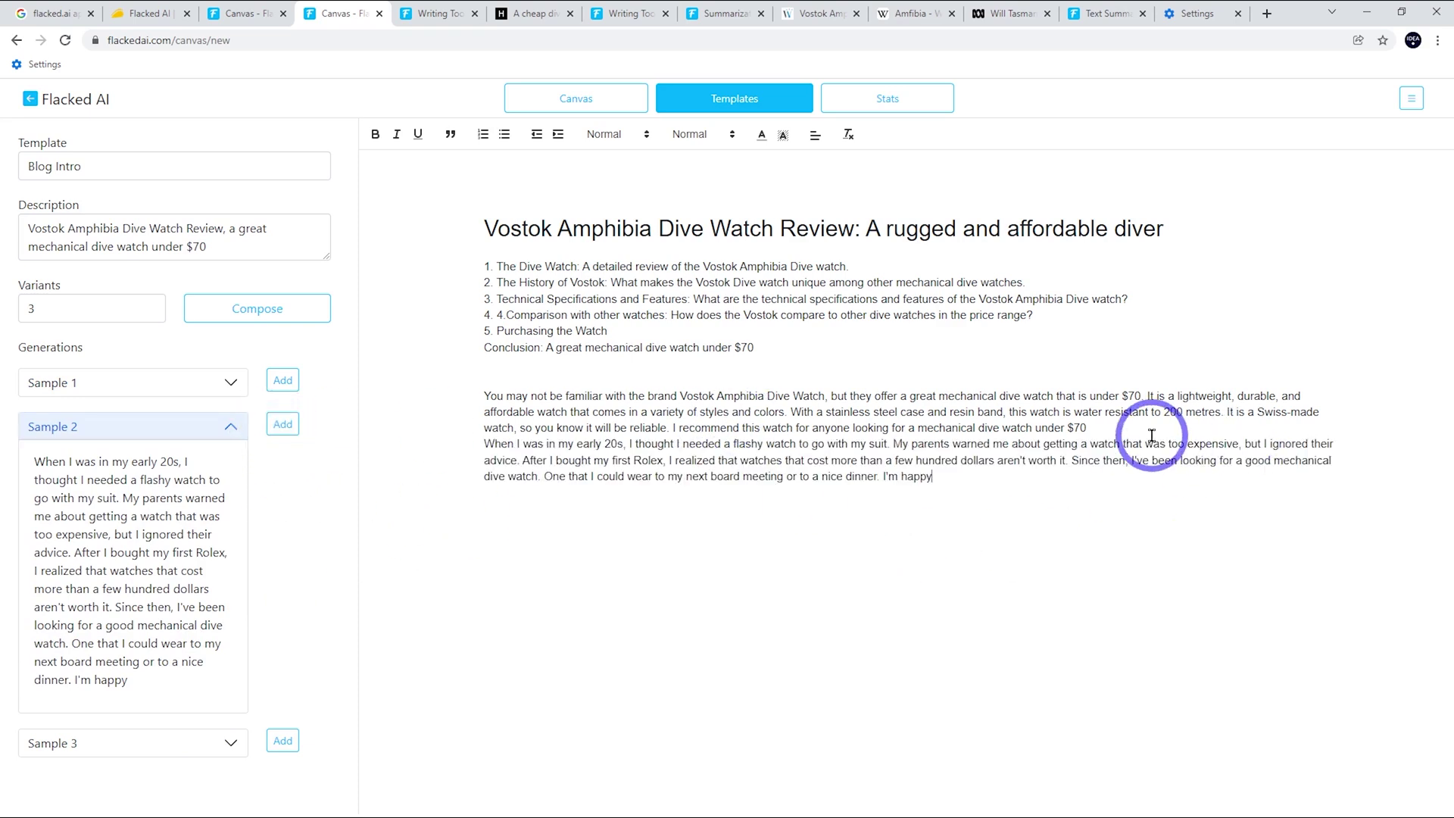
{"action": "left_click", "coordinate": [1121, 428]}
{"action": "key", "text": "Return"}
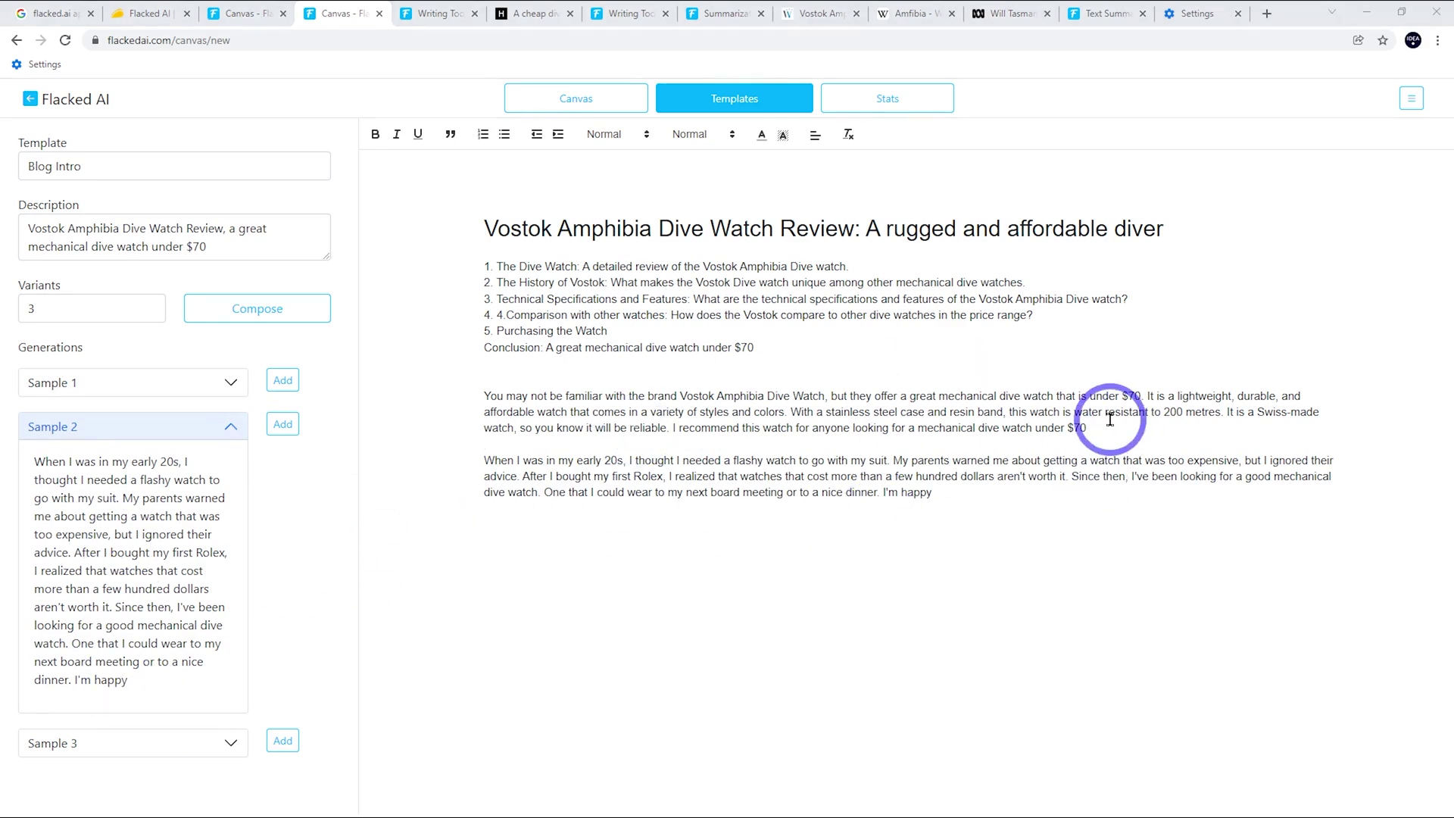
- Delete the Swiss-made reliability claim from the first intro and the unfinished "I'm happy" from the end of the second
{"action": "left_click_drag", "start_coordinate": [1225, 406], "coordinate": [670, 429]}
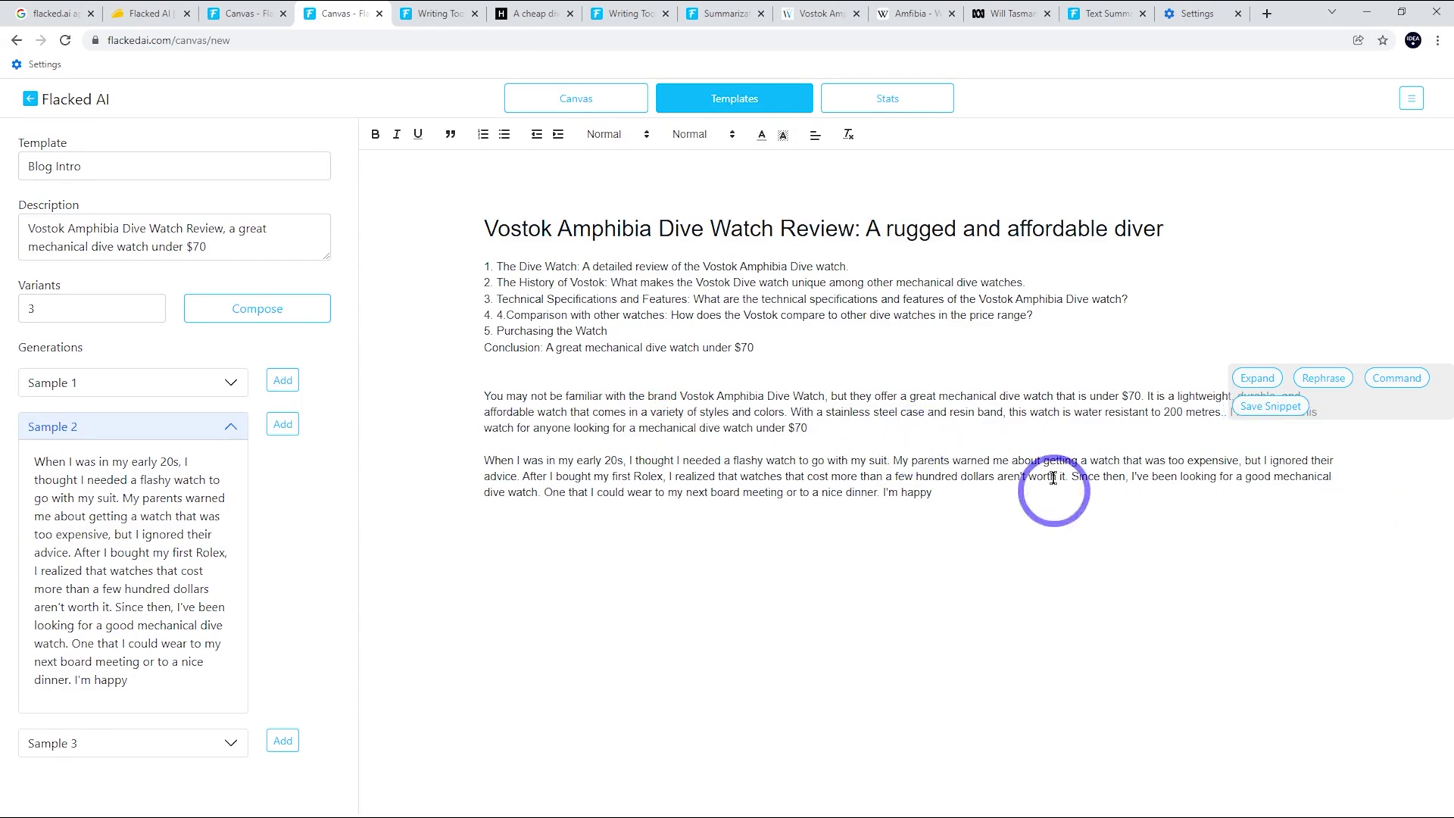
{"action": "key", "text": "BackSpace"}
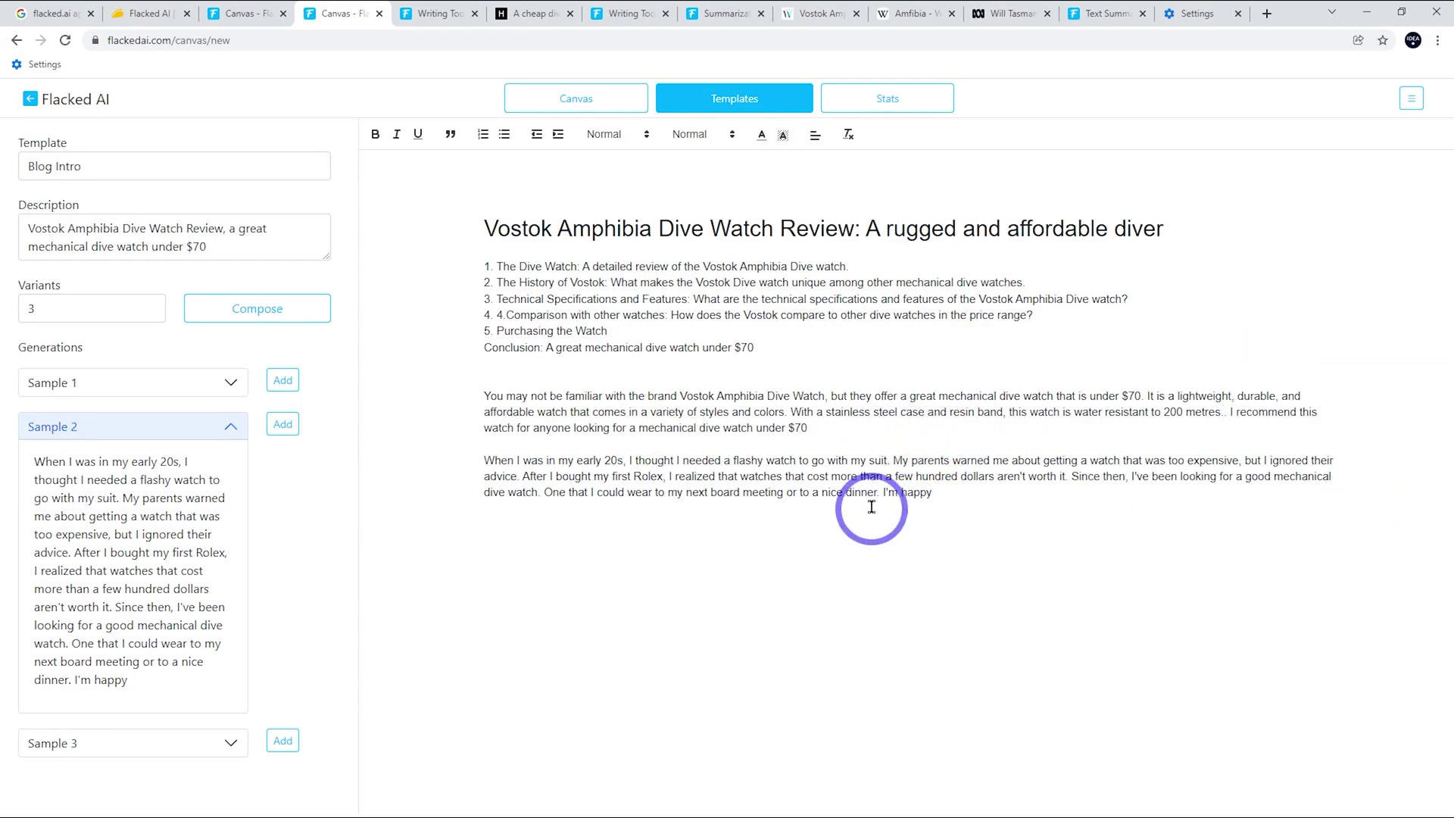
{"action": "left_click_drag", "start_coordinate": [881, 492], "coordinate": [958, 494]}
{"action": "key", "text": "BackSpace"}
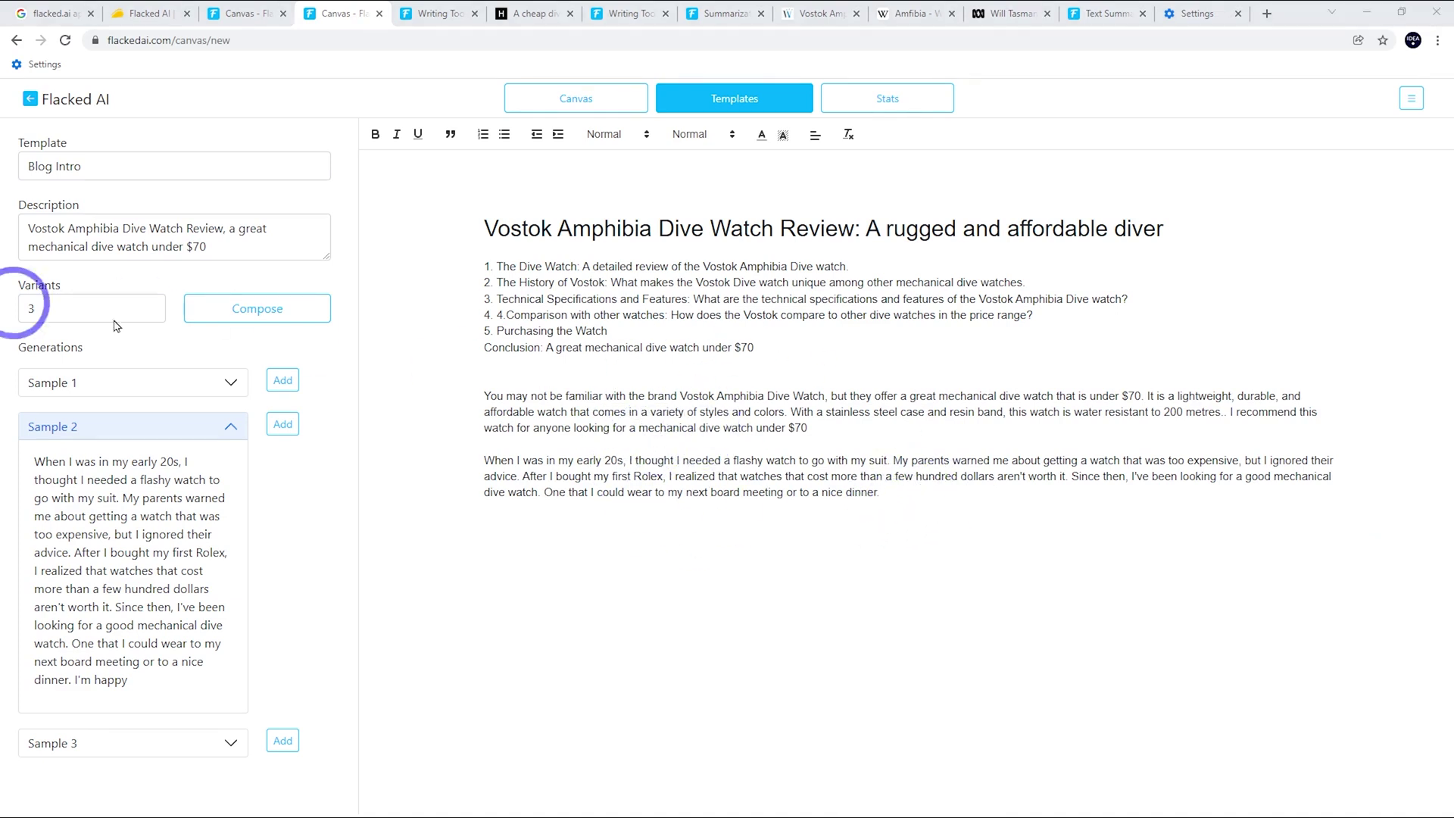
- Move both intro paragraphs from below the outline to directly beneath the blog title
{"action": "left_click_drag", "start_coordinate": [965, 497], "coordinate": [424, 390]}
{"action": "key", "text": "ctrl+c"}
{"action": "key", "text": "BackSpace"}
{"action": "left_click", "coordinate": [563, 254]}
{"action": "key", "text": "ctrl+v"}
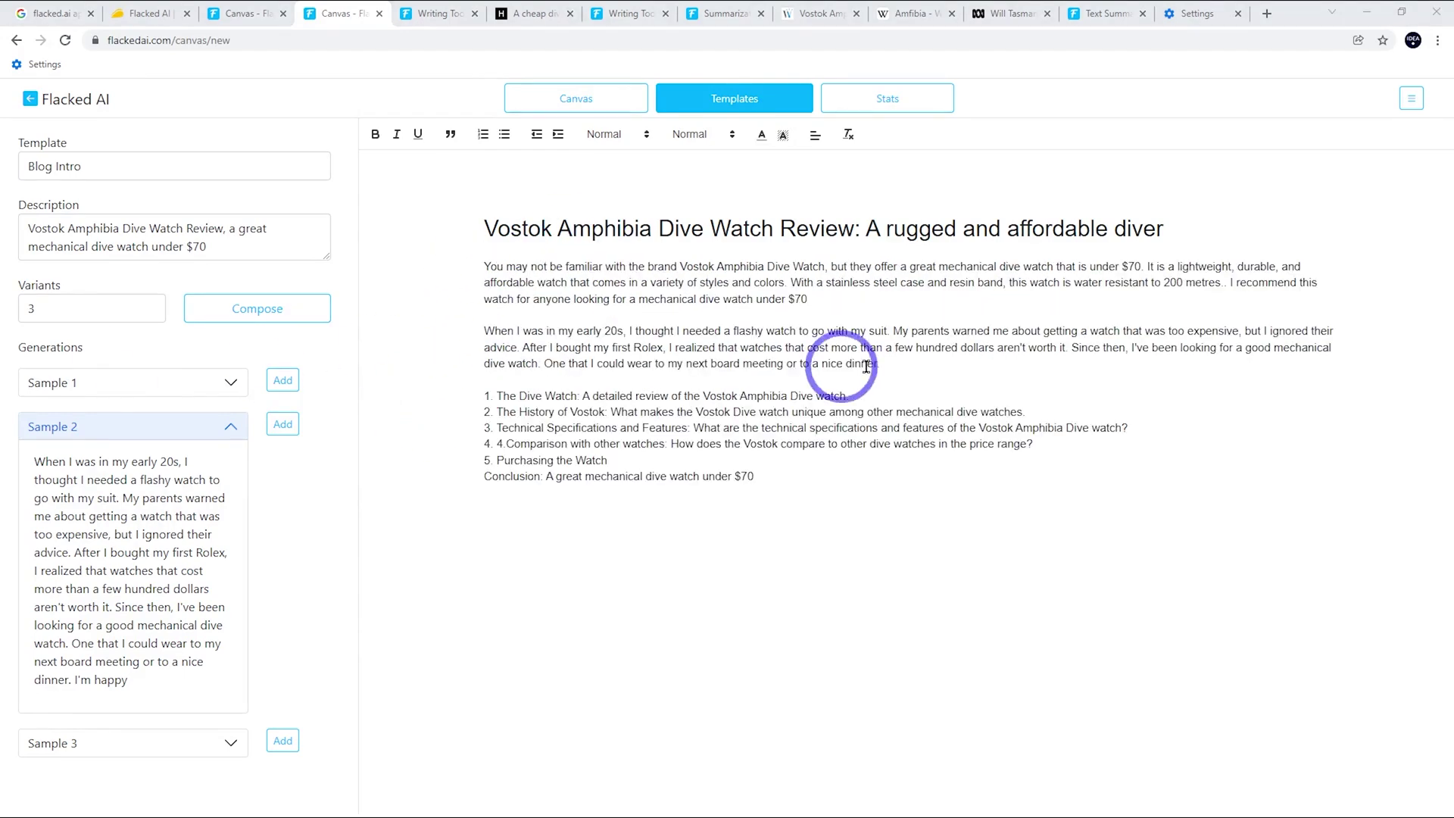
- Insert blank lines below the "The Dive Watch" outline item to make room for its section text
{"action": "left_click", "coordinate": [881, 390]}
{"action": "key", "text": "Return"}
{"action": "key", "text": "Return"}
{"action": "key", "text": "Return"}
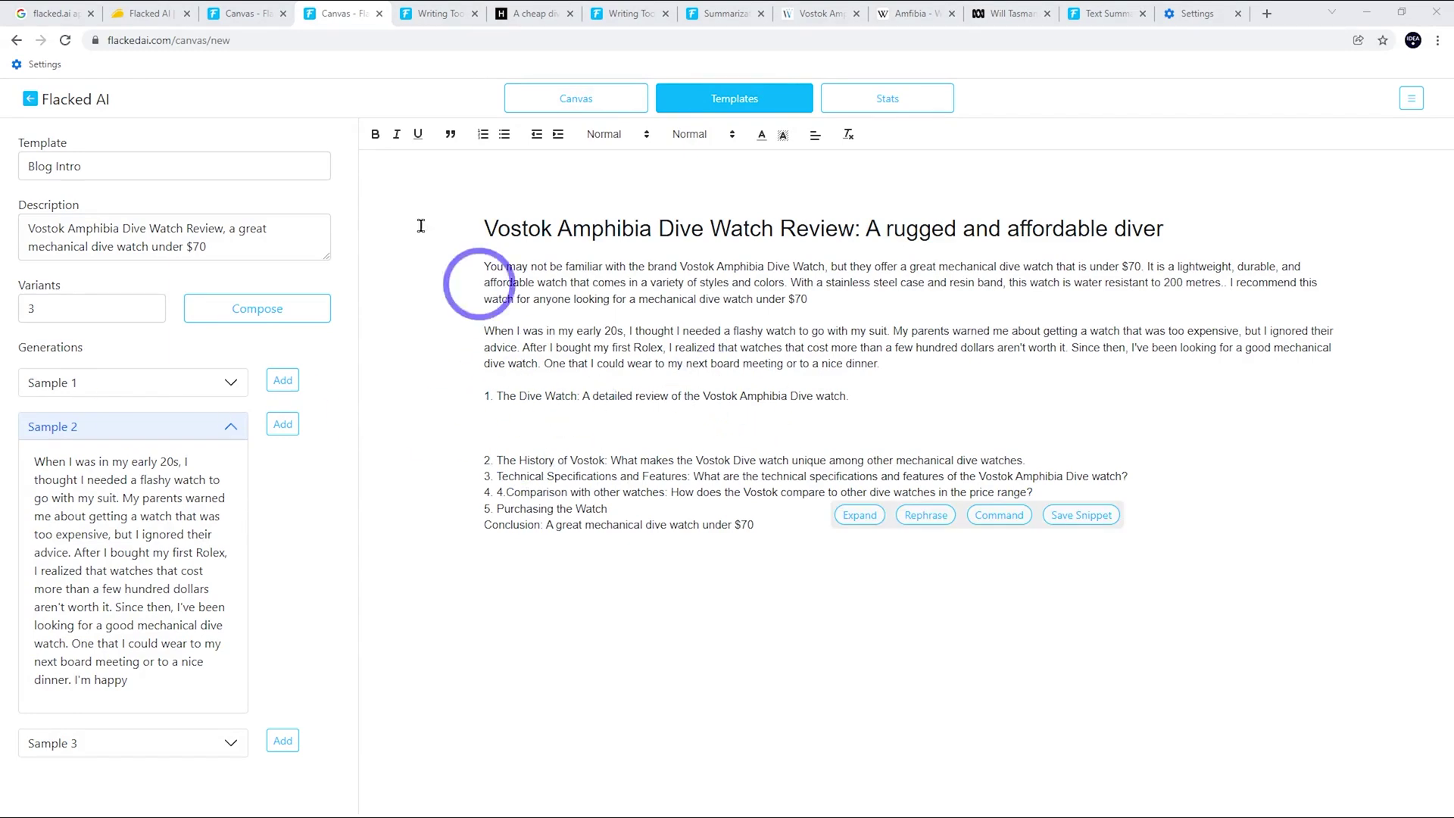
- Check the Compose instructions in the other canvas, remove the "1." from "The Dive Watch" heading, and compose AI text beneath it
{"action": "left_click", "coordinate": [240, 13]}
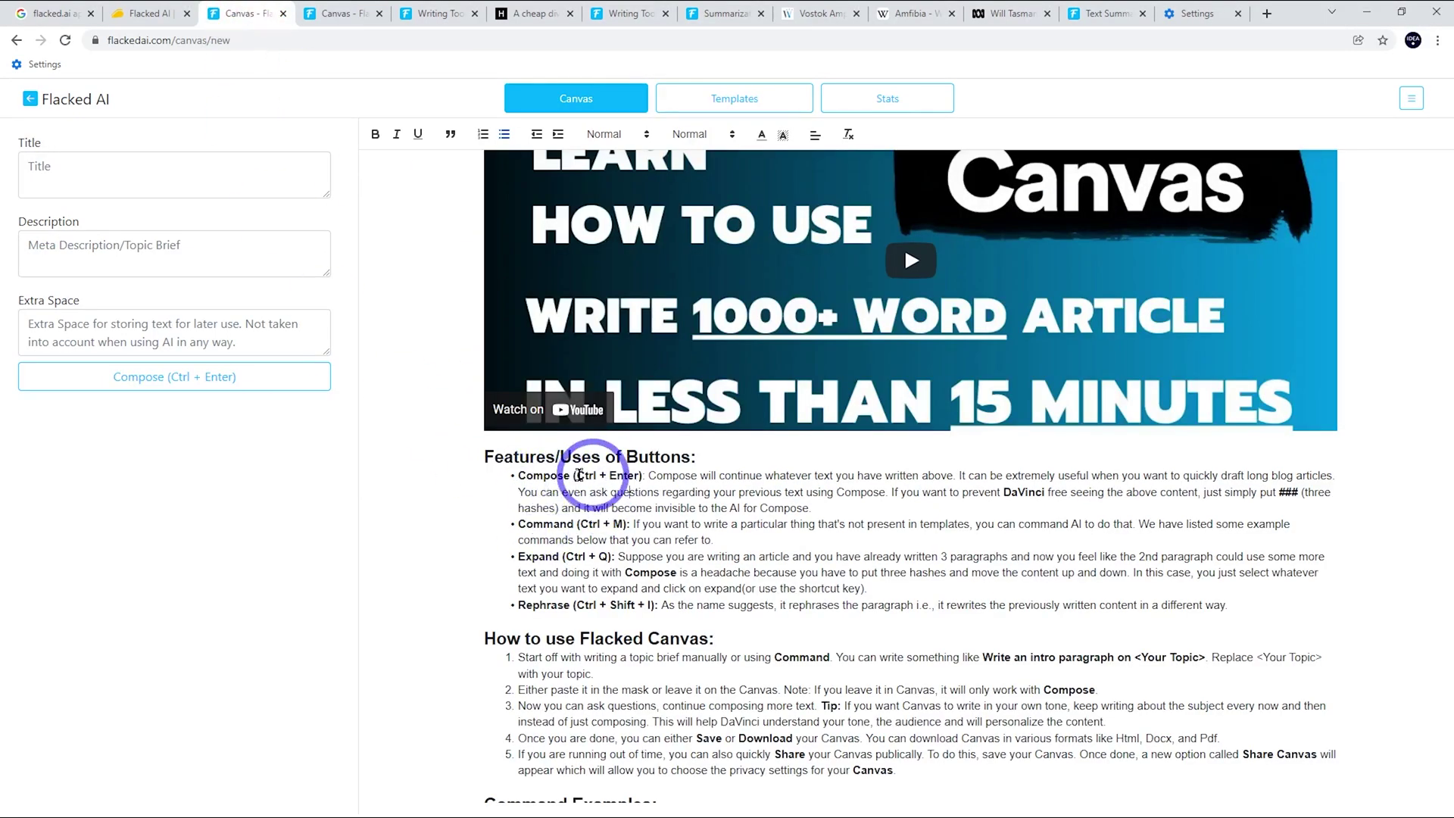
{"action": "left_click", "coordinate": [355, 13]}
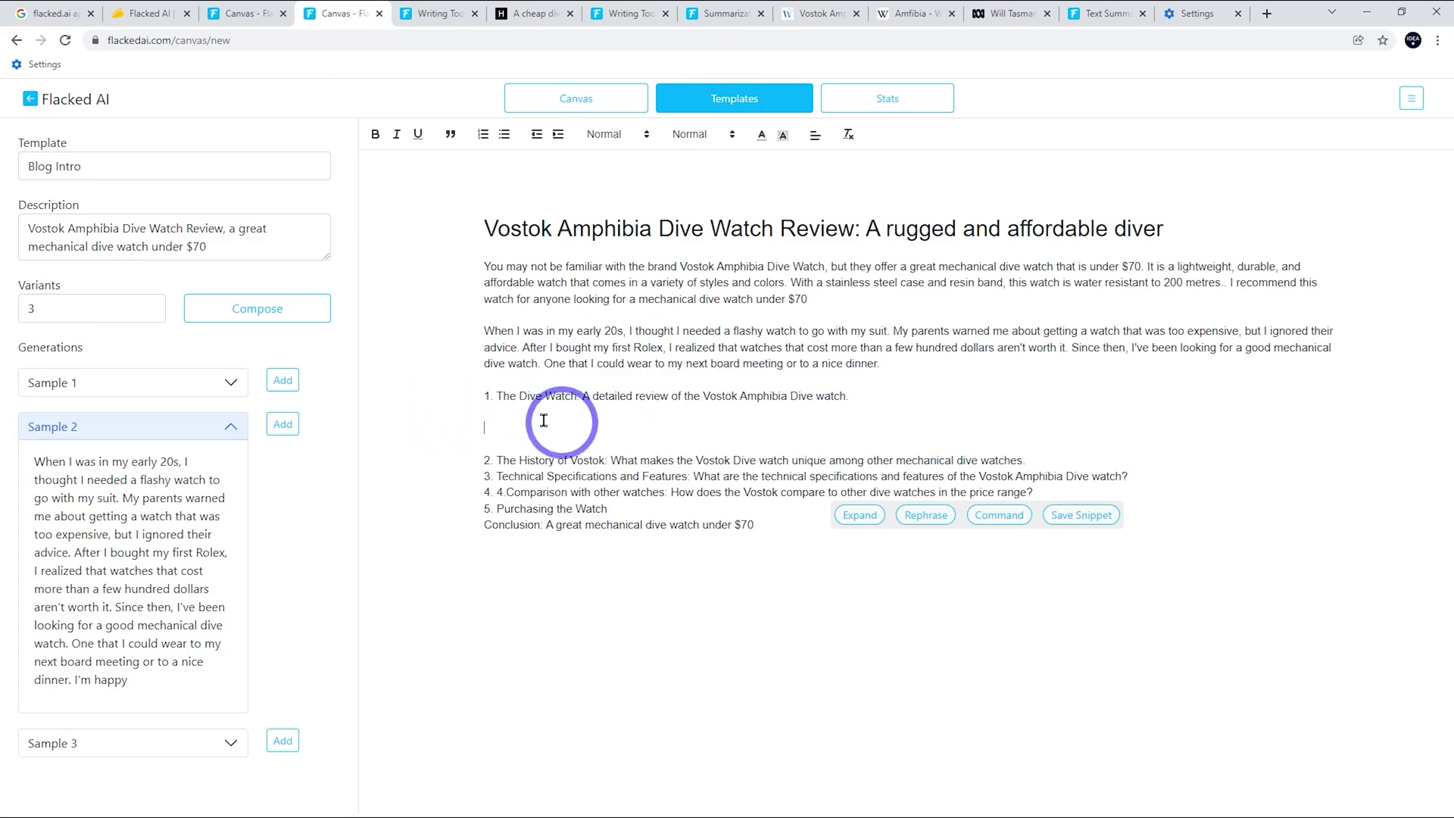
{"action": "left_click", "coordinate": [453, 444]}
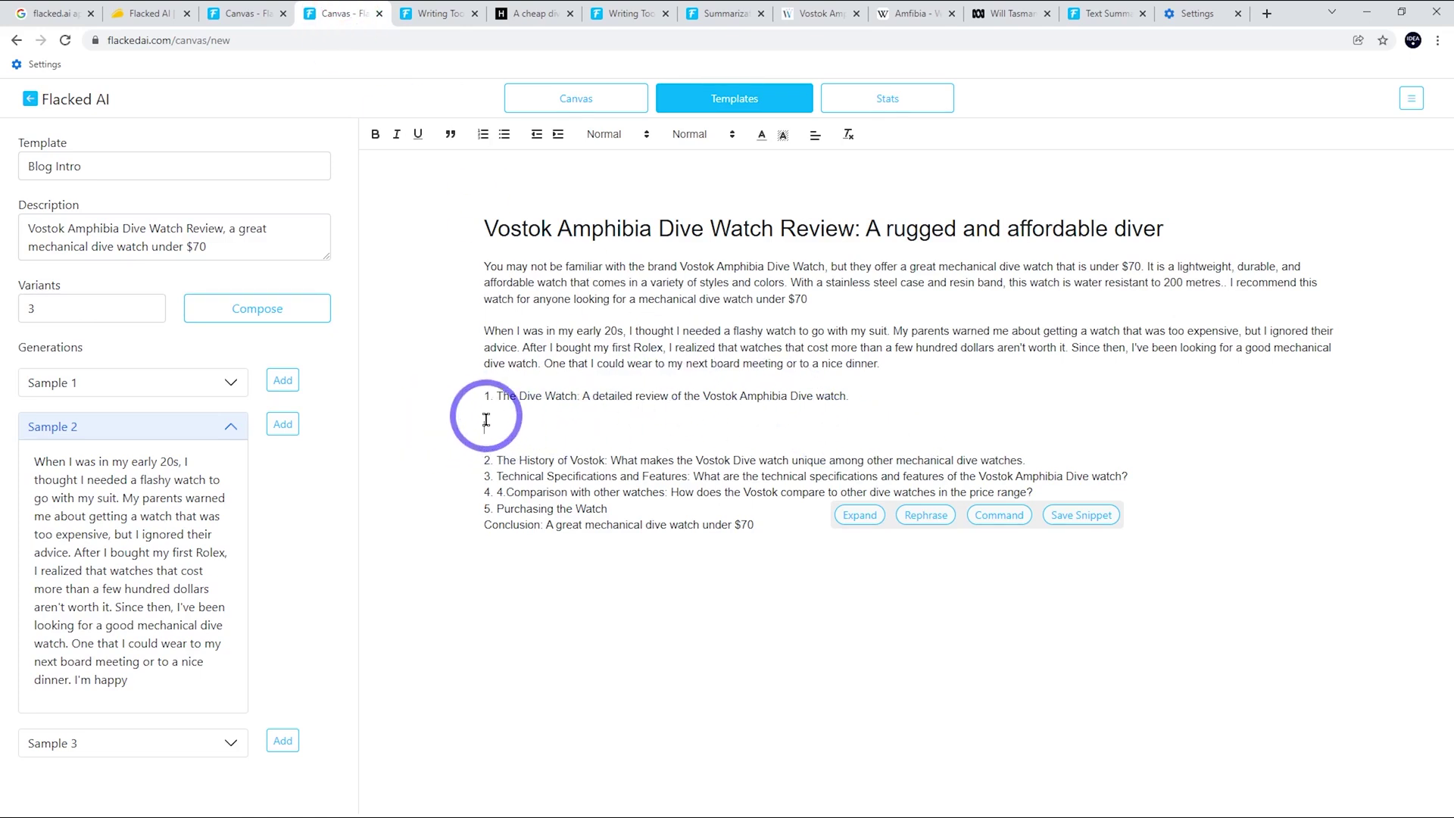
{"action": "key", "text": "Up"}
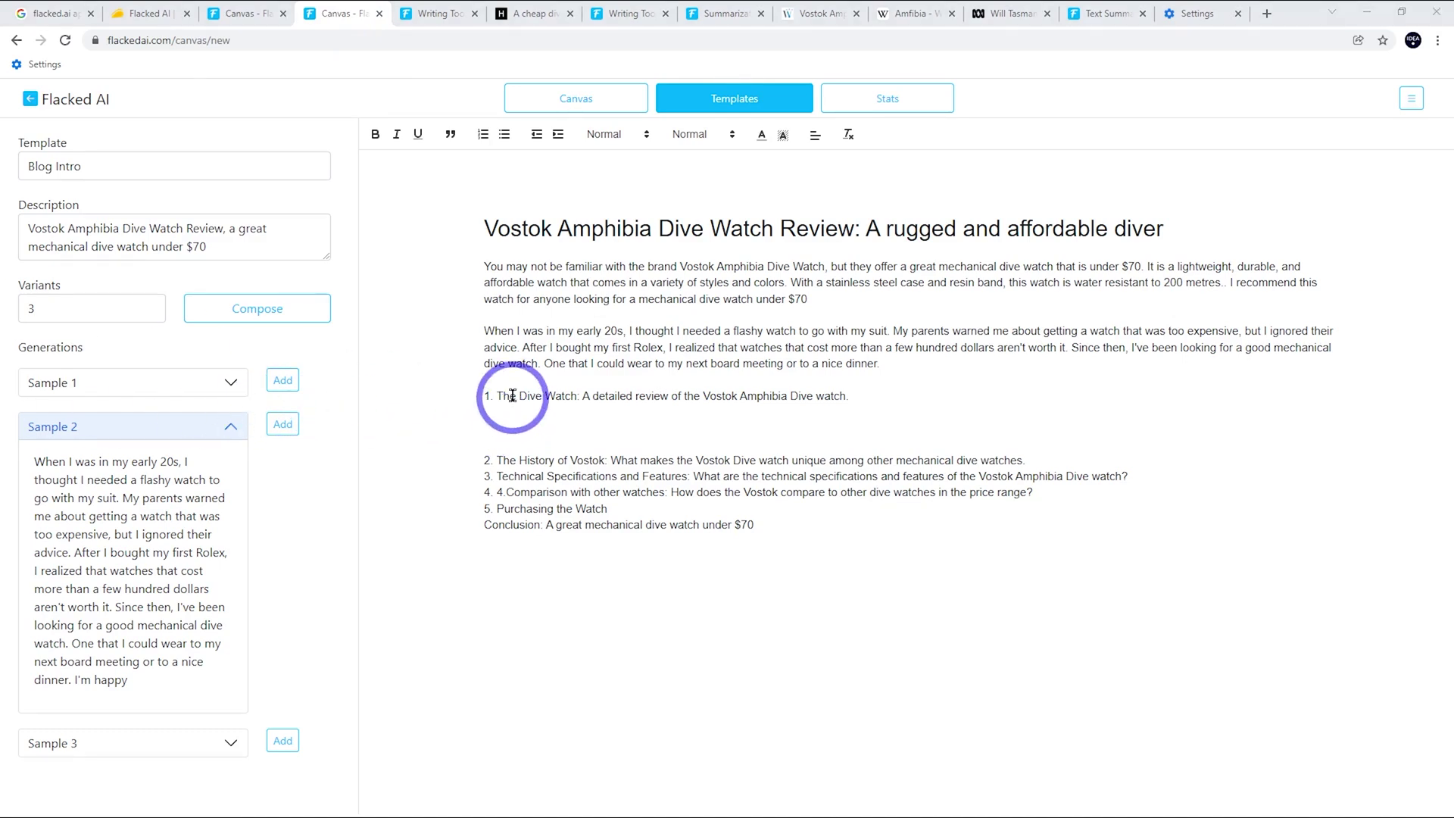
{"action": "key", "text": "BackSpace"}
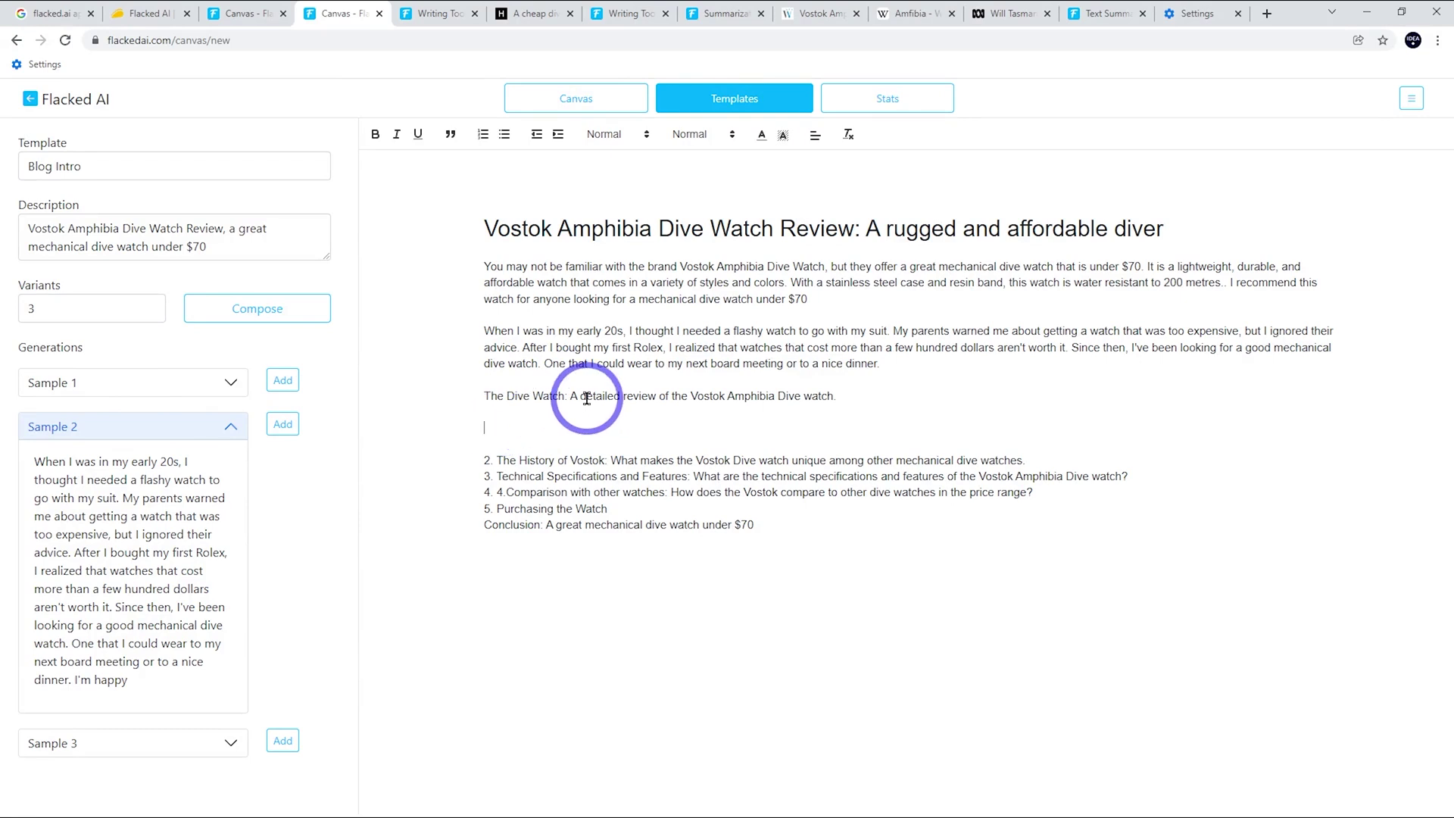
{"action": "left_click", "coordinate": [481, 429]}
{"action": "left_click", "coordinate": [721, 428]}
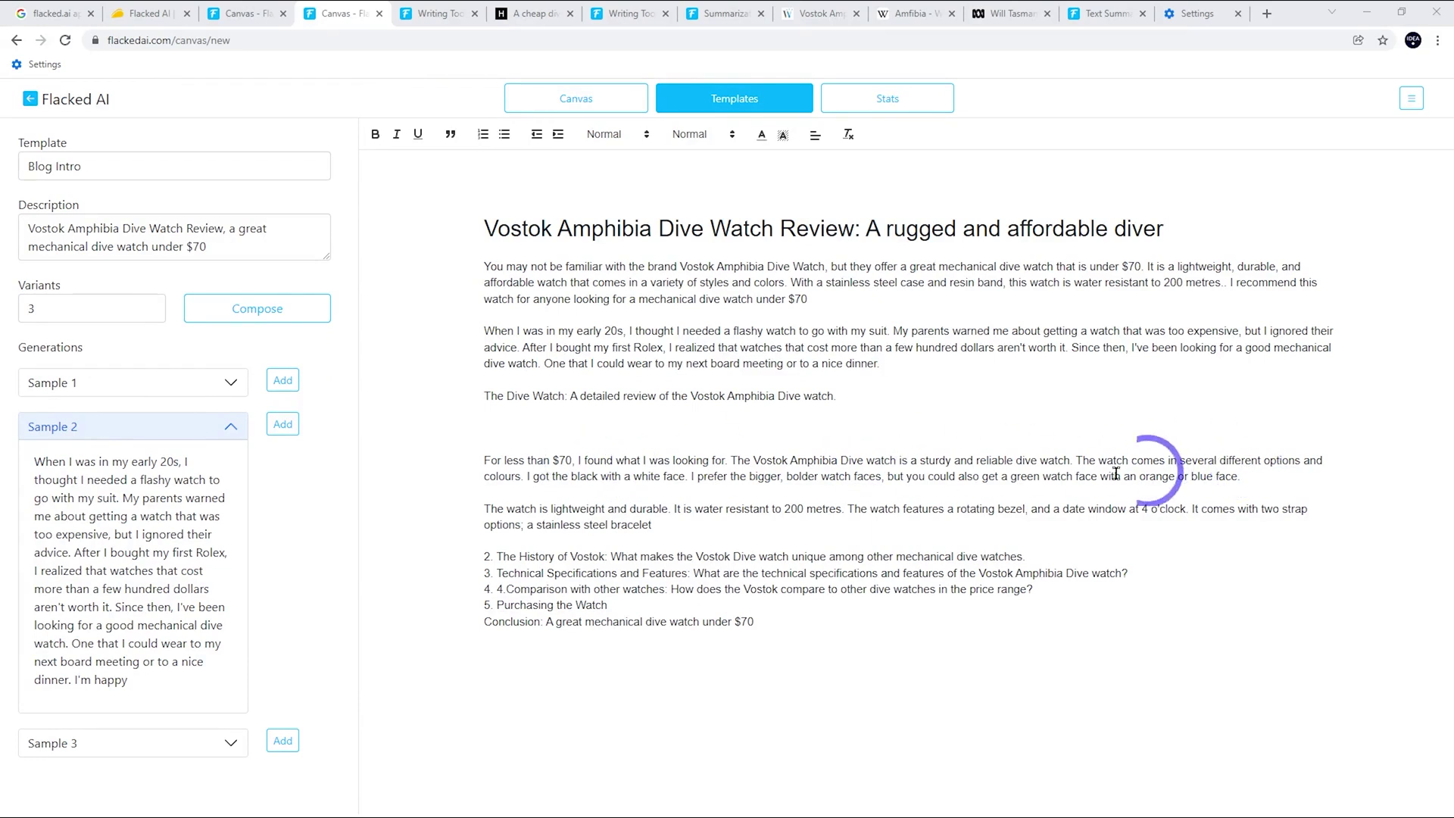
- Move the composed paragraph starting "The watch is lightweight and durable" under the "Technical Specifications and Features" item
{"action": "left_click_drag", "start_coordinate": [669, 521], "coordinate": [486, 512]}
{"action": "key", "text": "ctrl+c"}
{"action": "key", "text": "BackSpace"}
{"action": "left_click", "coordinate": [1170, 557]}
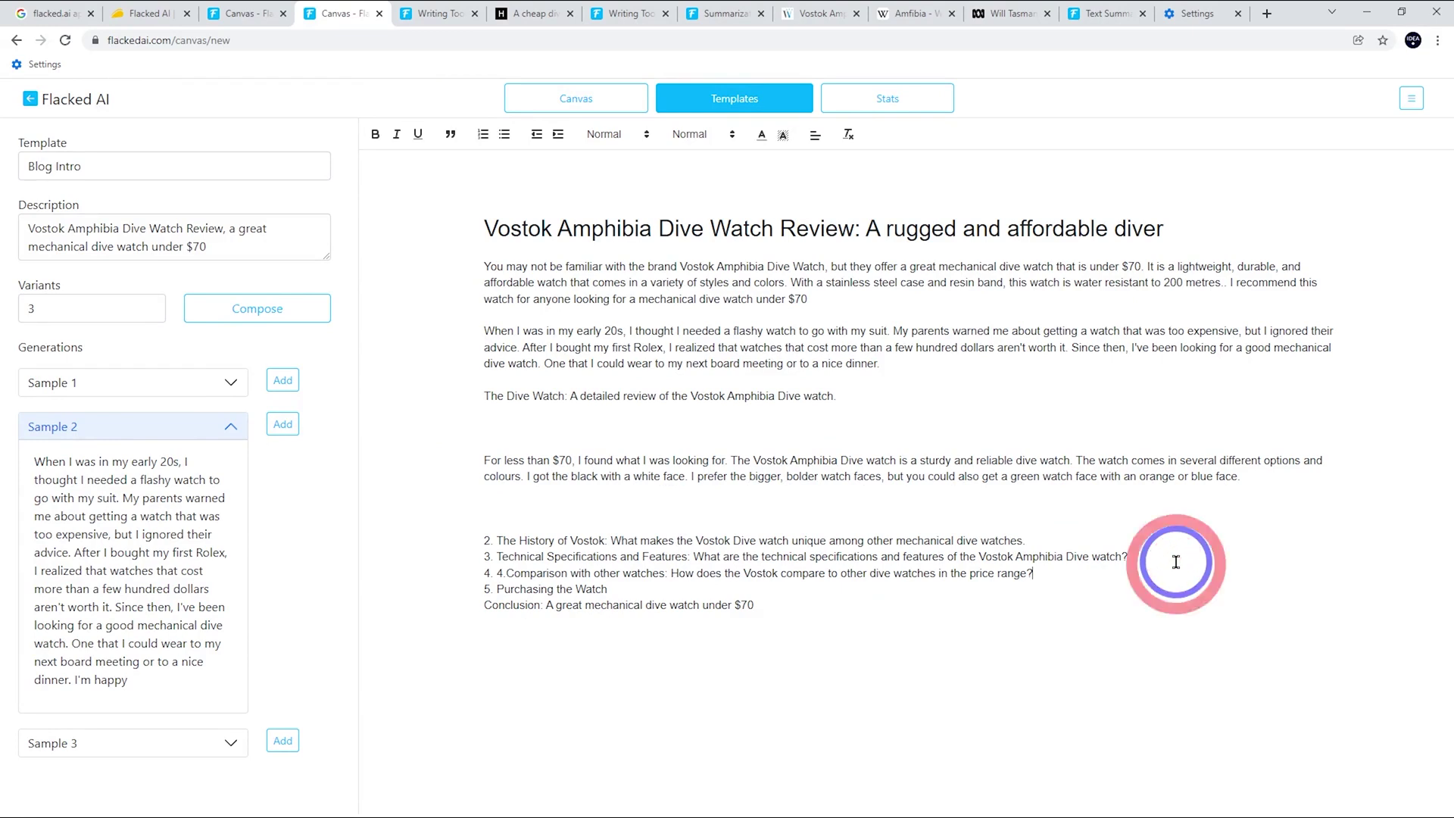
{"action": "key", "text": "Return"}
{"action": "key", "text": "ctrl+v"}
- Remove the extra blank lines between "The Dive Watch" heading and its first paragraph
{"action": "left_click", "coordinate": [520, 435]}
{"action": "key", "text": "BackSpace"}
{"action": "key", "text": "BackSpace"}
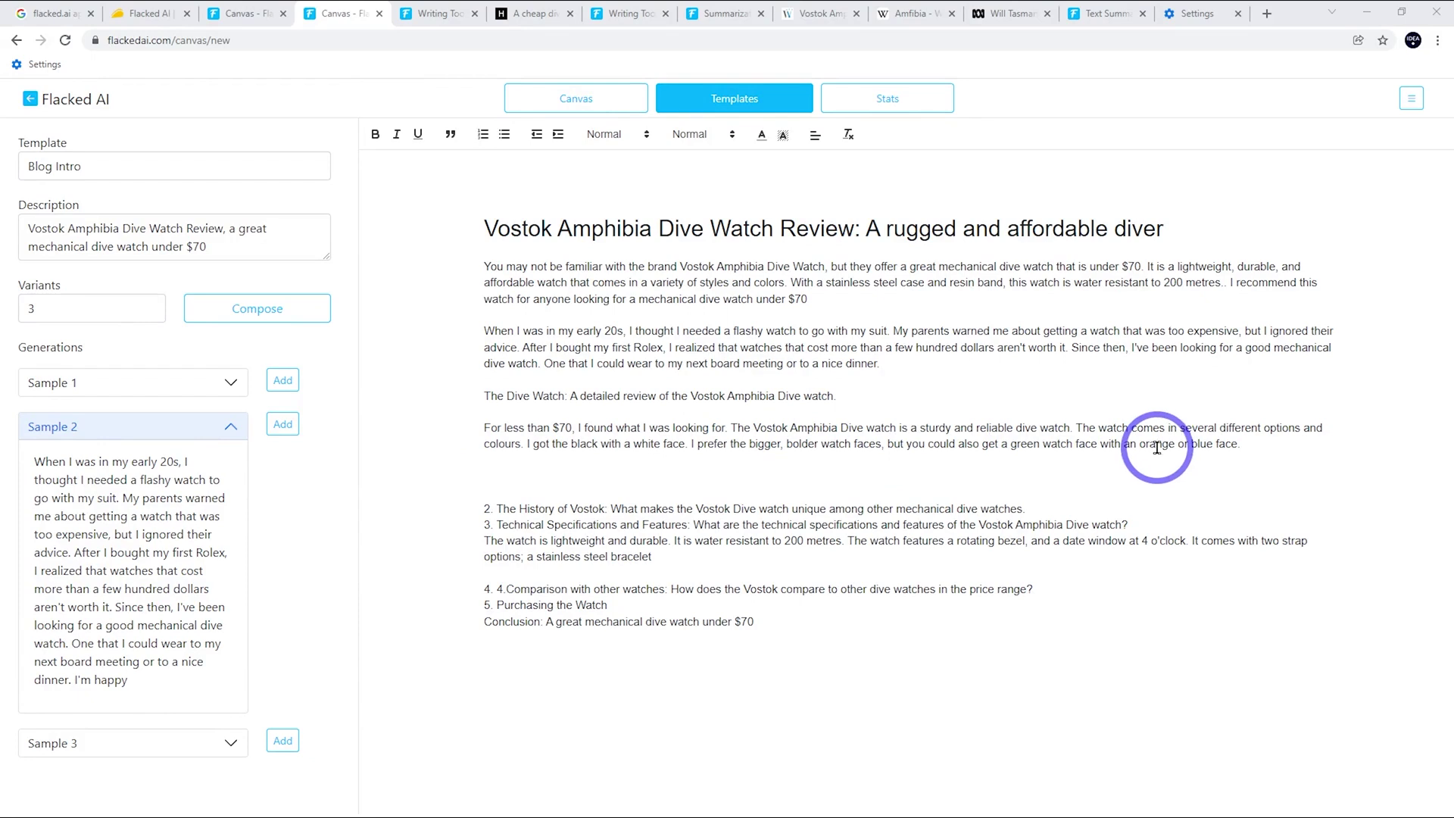
- Edit the watch-colour sentence to end "a green watch or an orange or blue face, there are a lot of options."
{"action": "double_click", "coordinate": [1086, 444]}
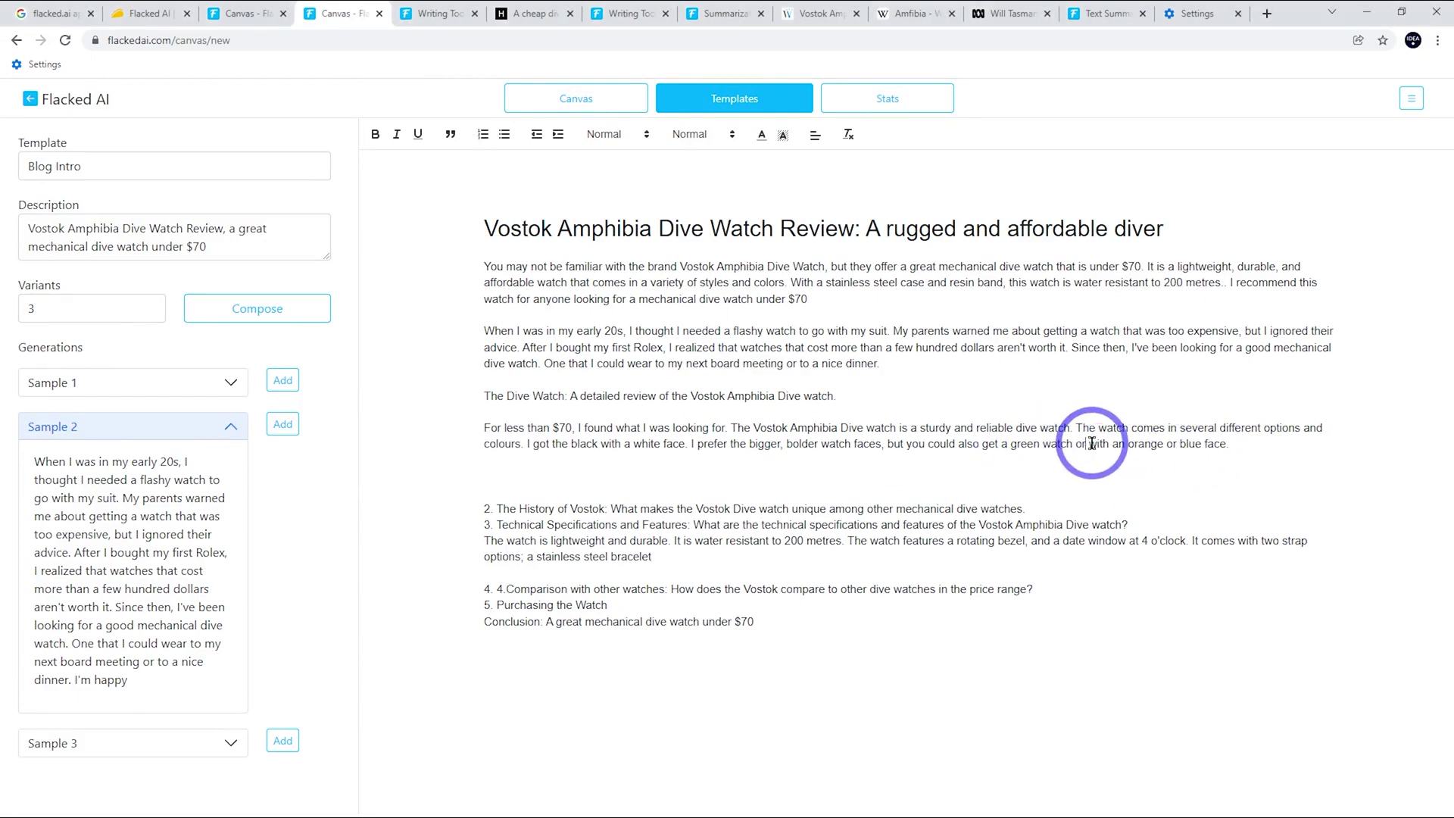
{"action": "left_click", "coordinate": [1087, 456]}
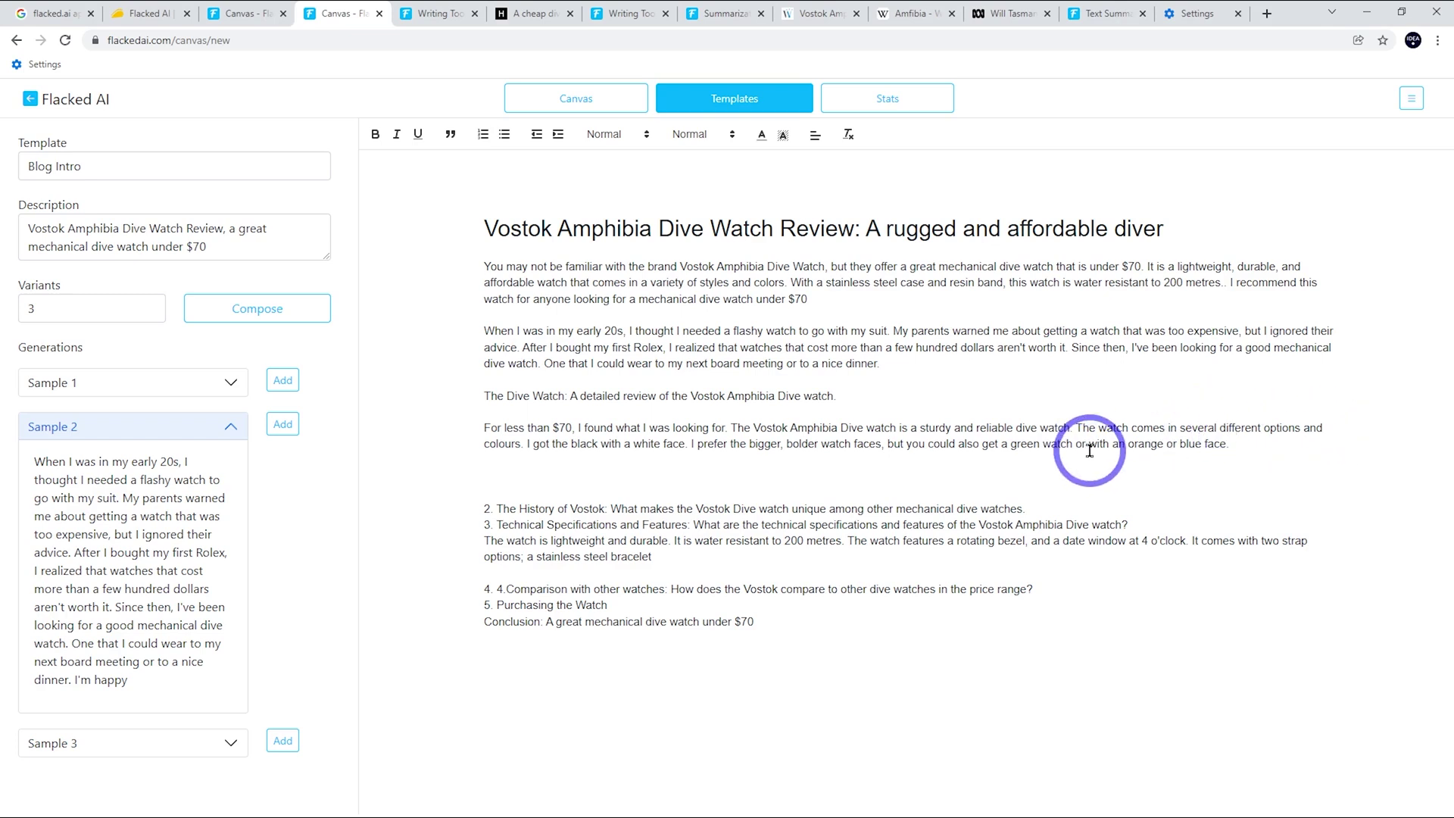
{"action": "double_click", "coordinate": [1097, 445]}
{"action": "key", "text": "BackSpace"}
{"action": "left_click", "coordinate": [1206, 445]}
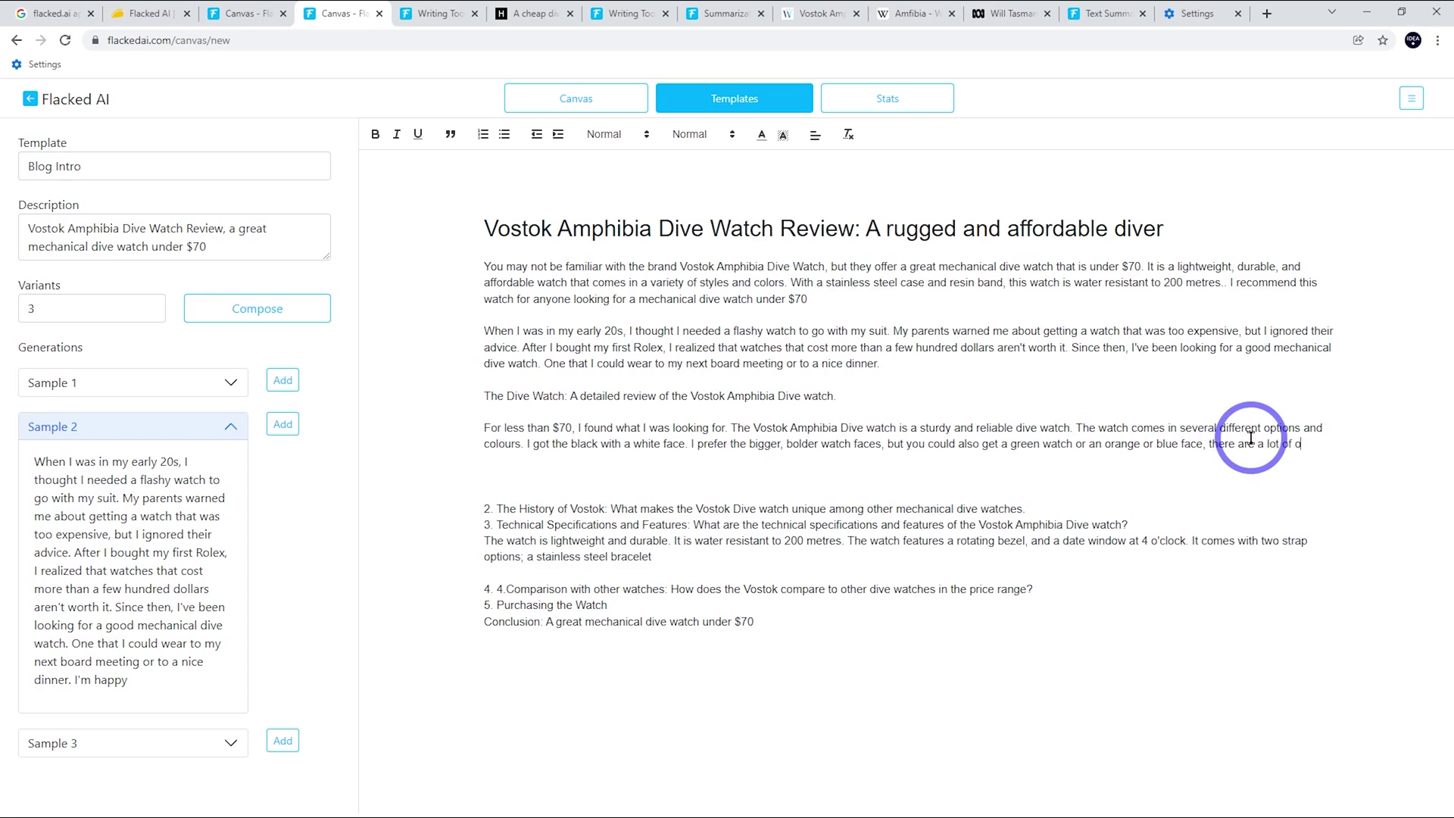
{"action": "type", "text": "ptions."}
- Generate 3 Sentence to Paragraph variants from the section's first two sentences, "For less than $70" through "reliable dive watch."
{"action": "left_click", "coordinate": [162, 165]}
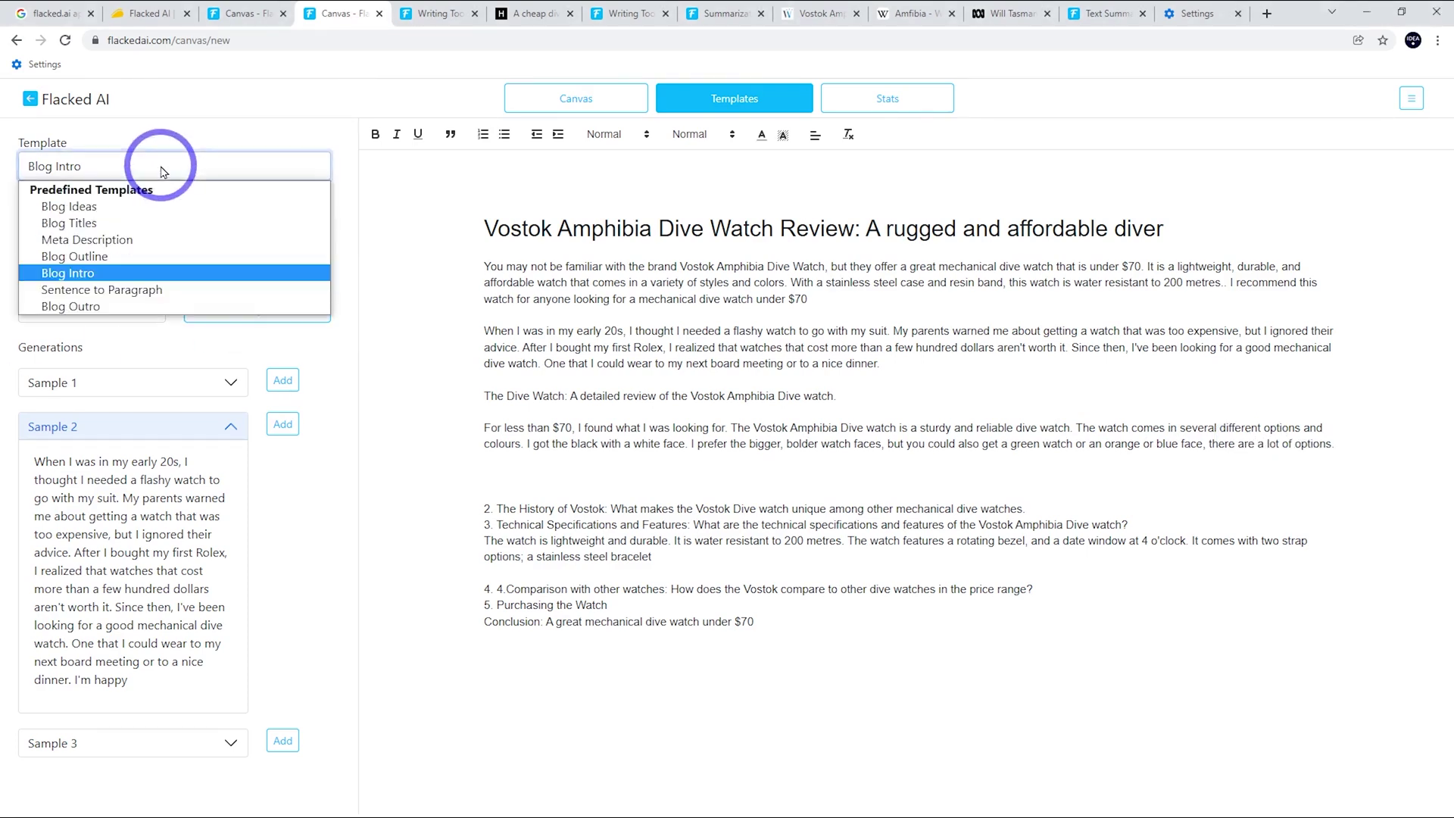
{"action": "left_click", "coordinate": [88, 294]}
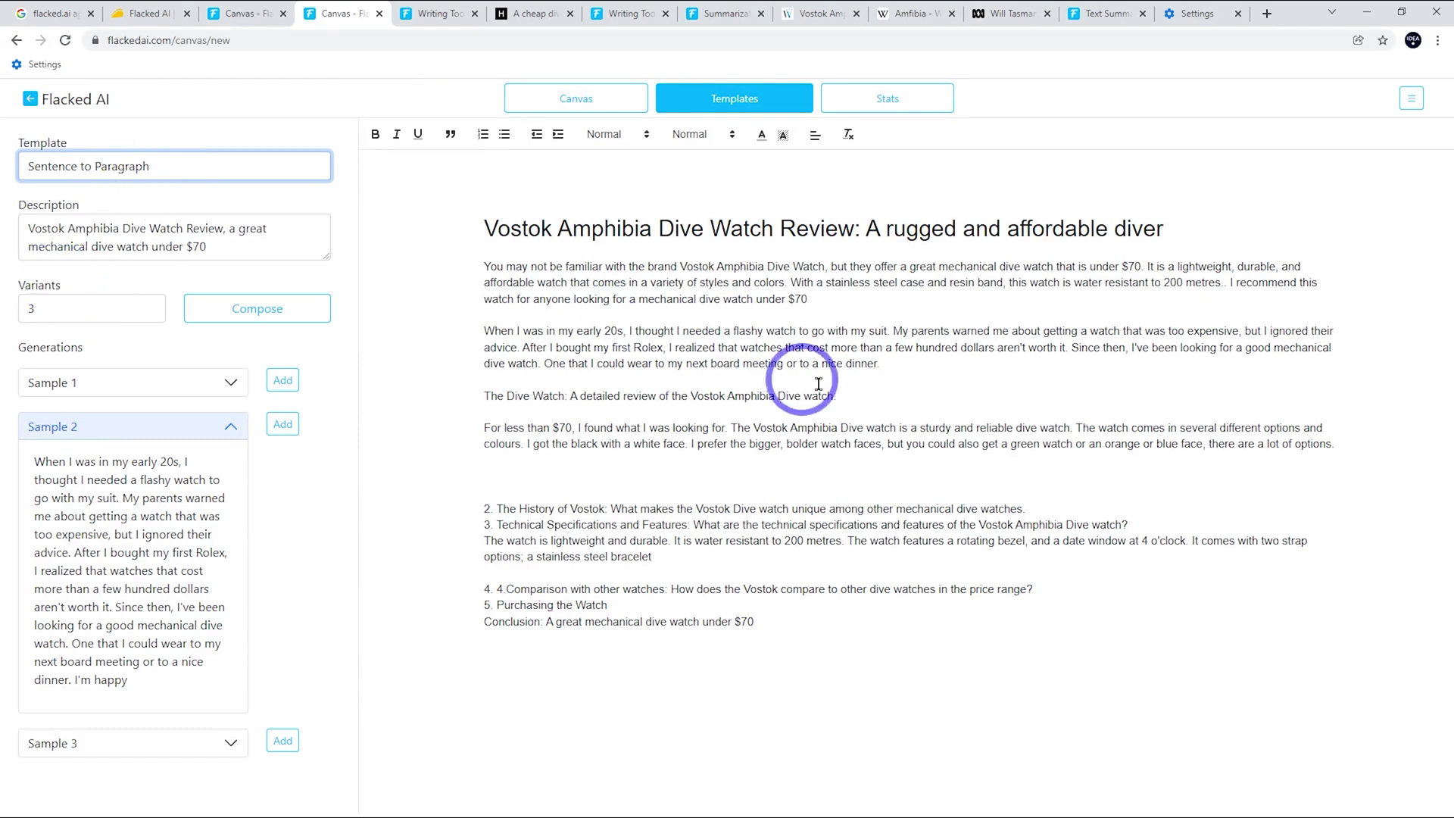
{"action": "left_click_drag", "start_coordinate": [1076, 429], "coordinate": [480, 427]}
{"action": "key", "text": "ctrl+c"}
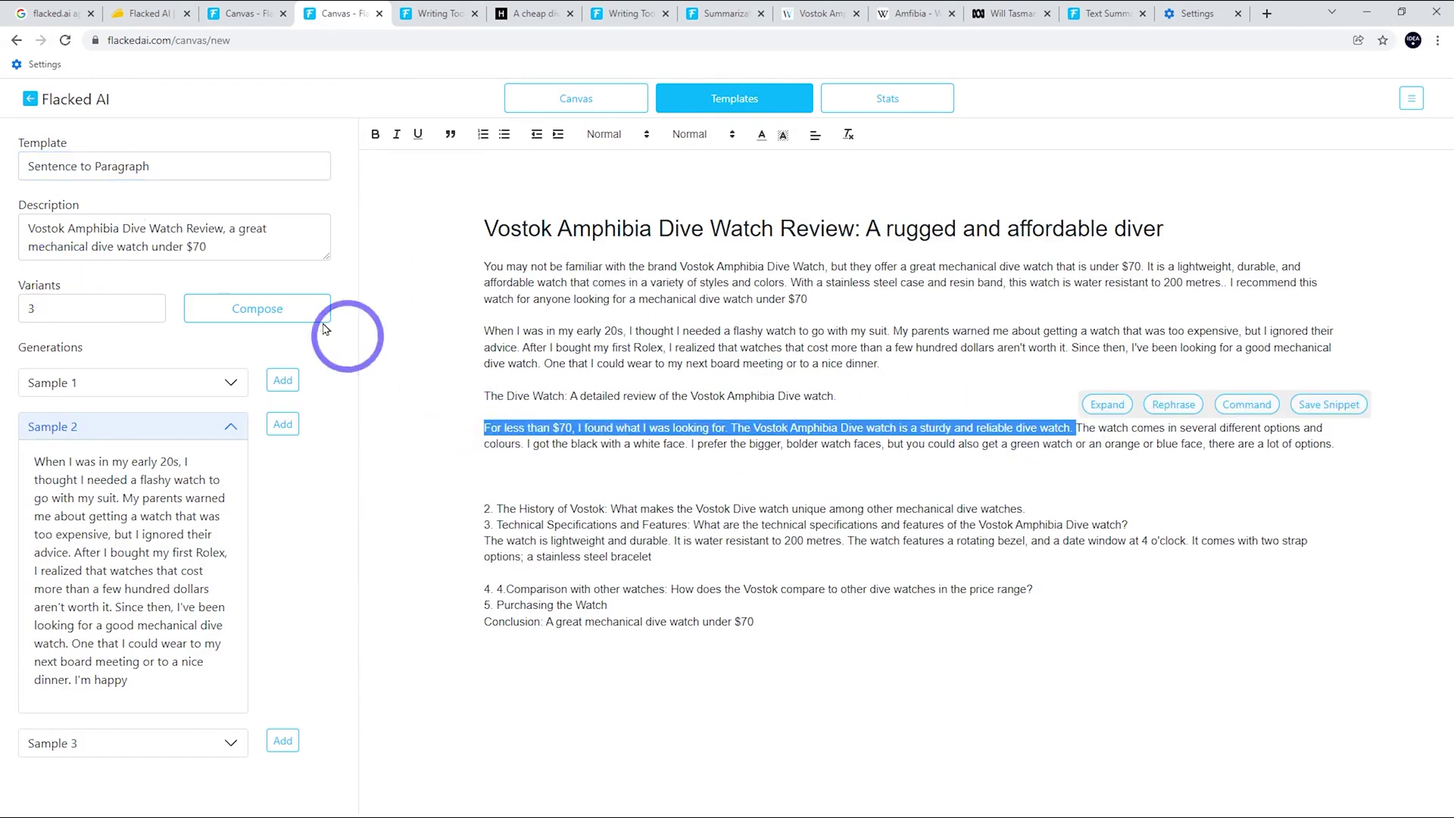
{"action": "left_click", "coordinate": [237, 251]}
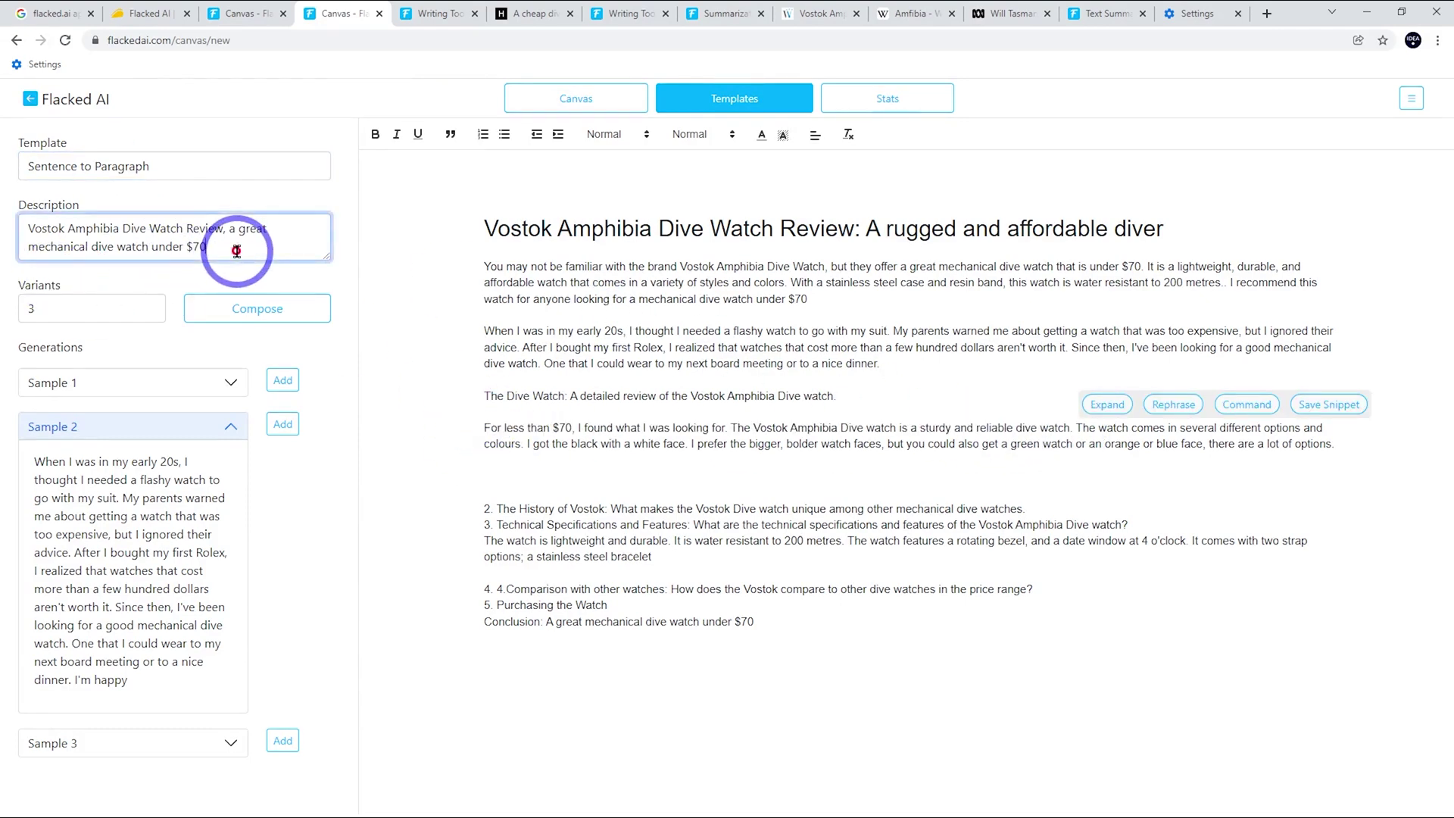
{"action": "key", "text": "ctrl+a"}
{"action": "key", "text": "ctrl+v"}
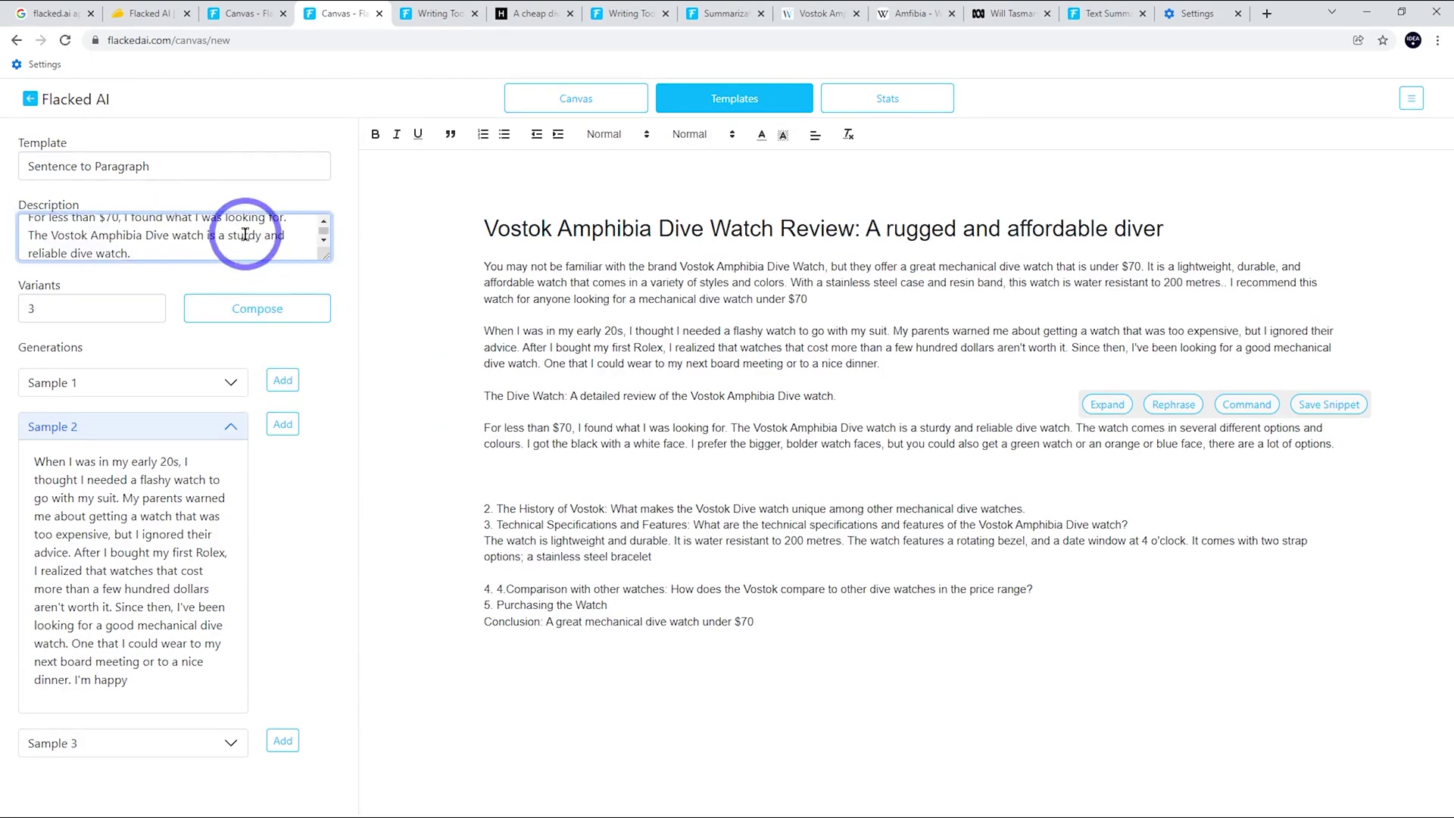
{"action": "scroll", "coordinate": [310, 231], "scroll_direction": "up", "scroll_amount": 1}
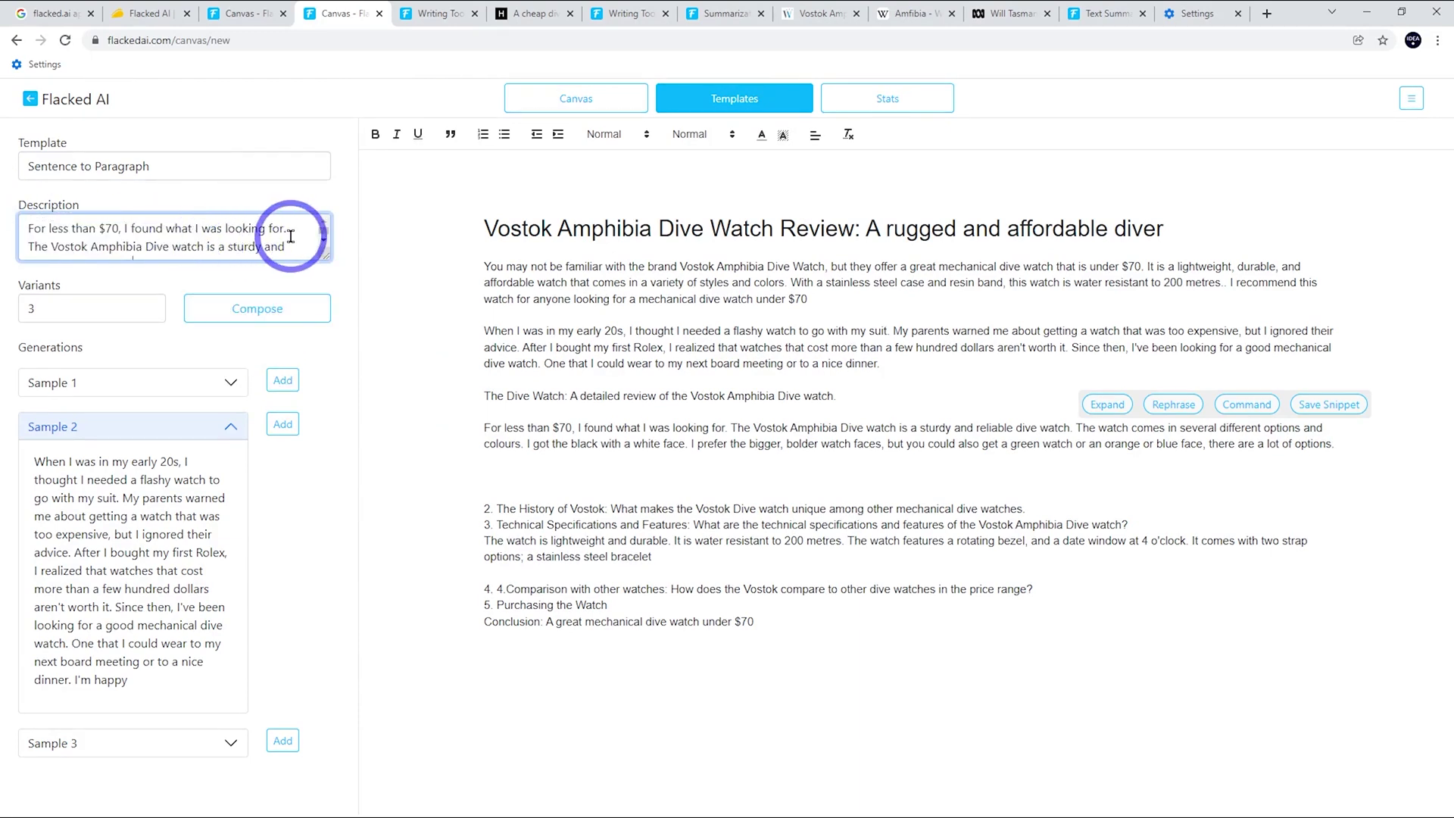
{"action": "left_click", "coordinate": [272, 308]}
{"action": "left_click_drag", "start_coordinate": [54, 308], "coordinate": [65, 321]}
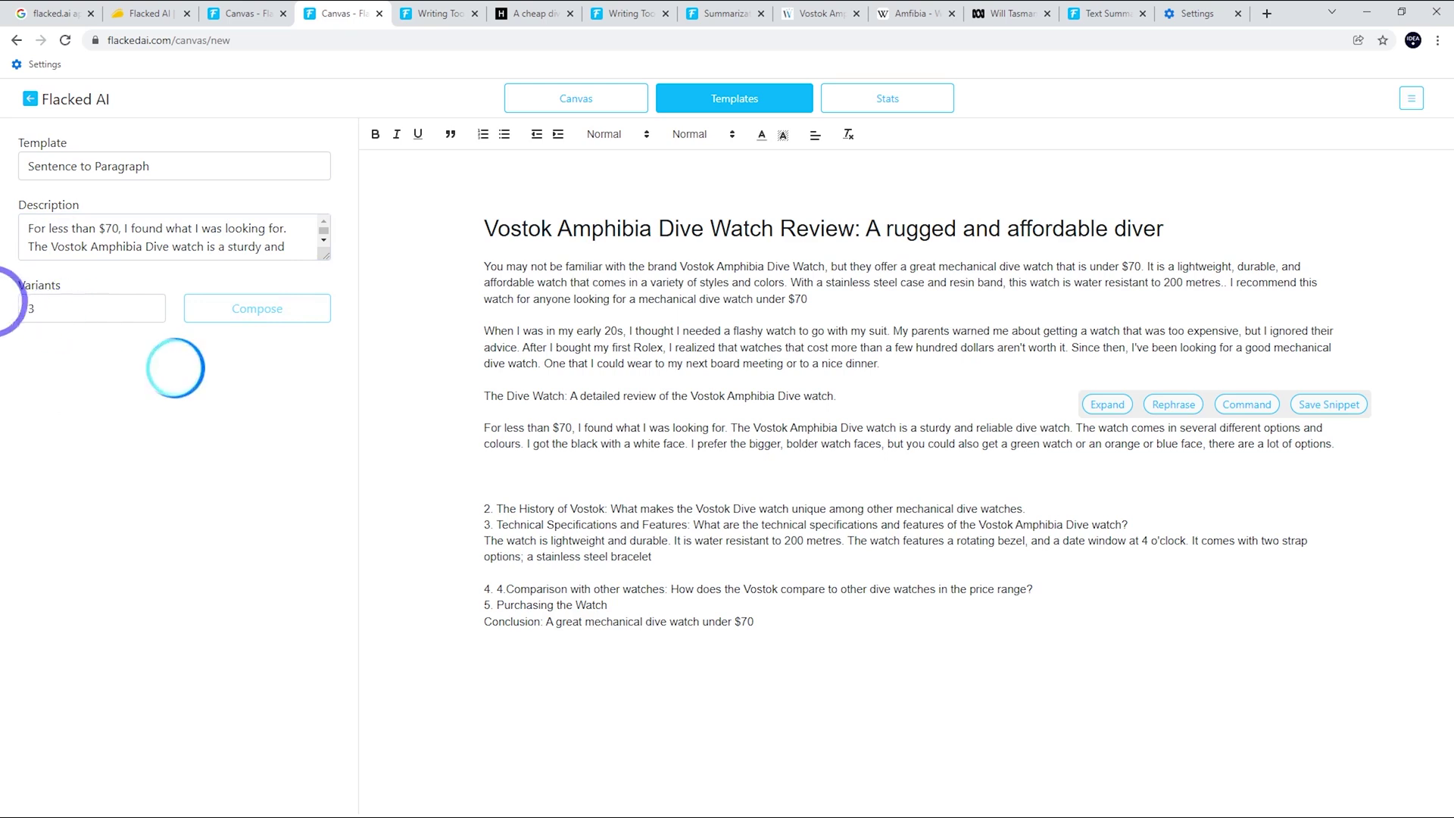
- Review the generated paragraph samples and add Sample 3 to the document
{"action": "left_click", "coordinate": [52, 389]}
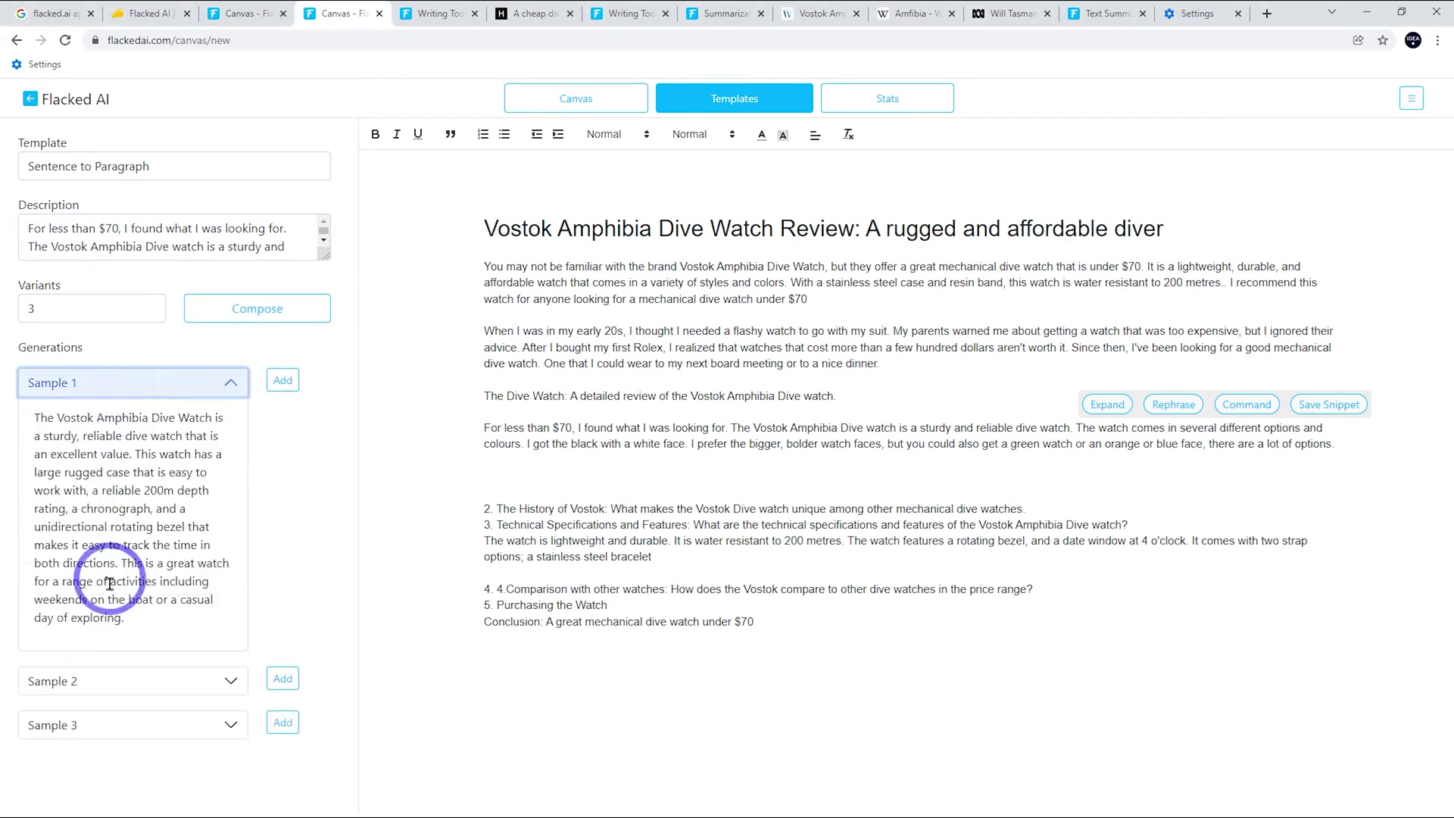
{"action": "left_click", "coordinate": [113, 666]}
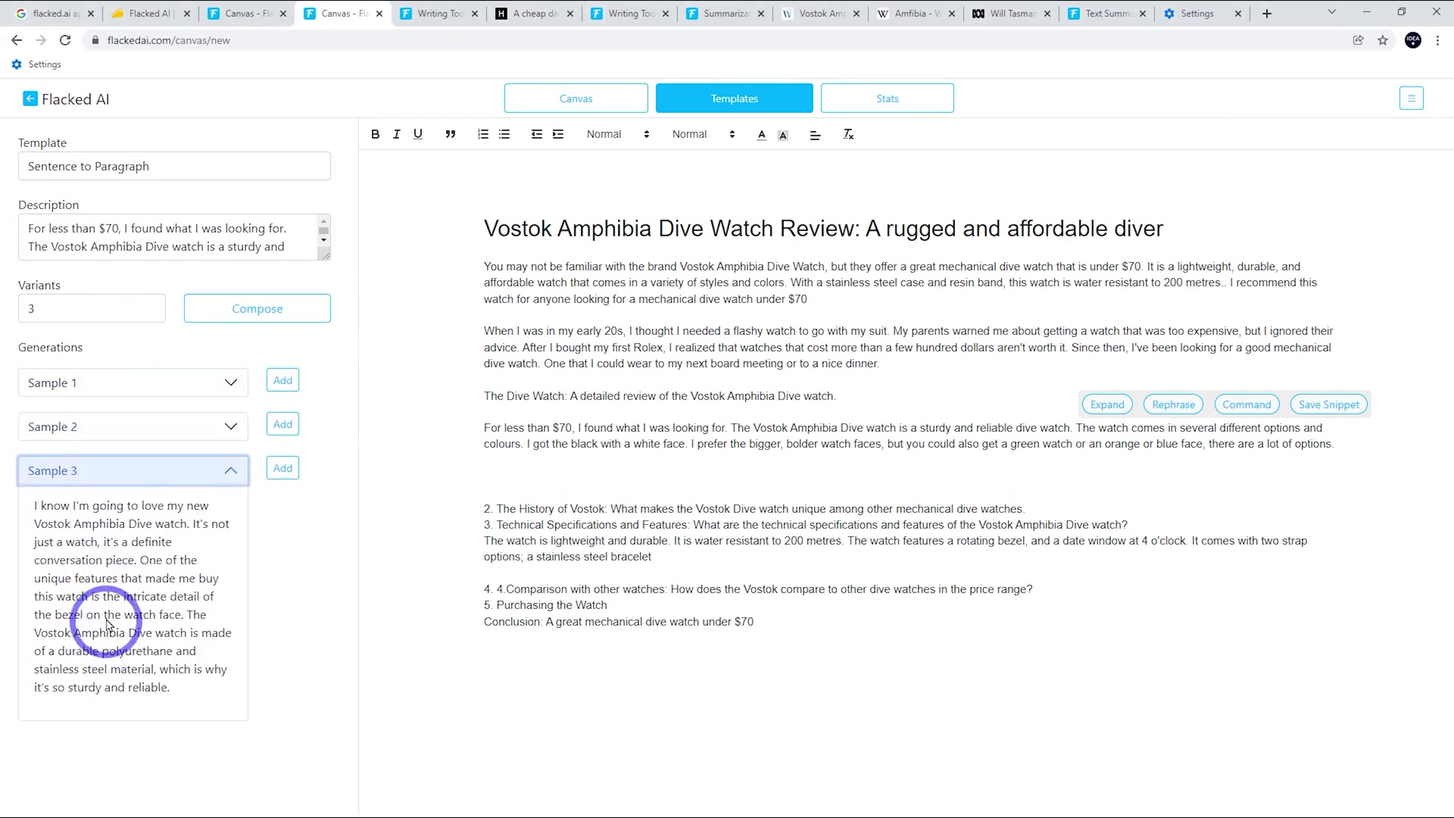
{"action": "left_click", "coordinate": [282, 468]}
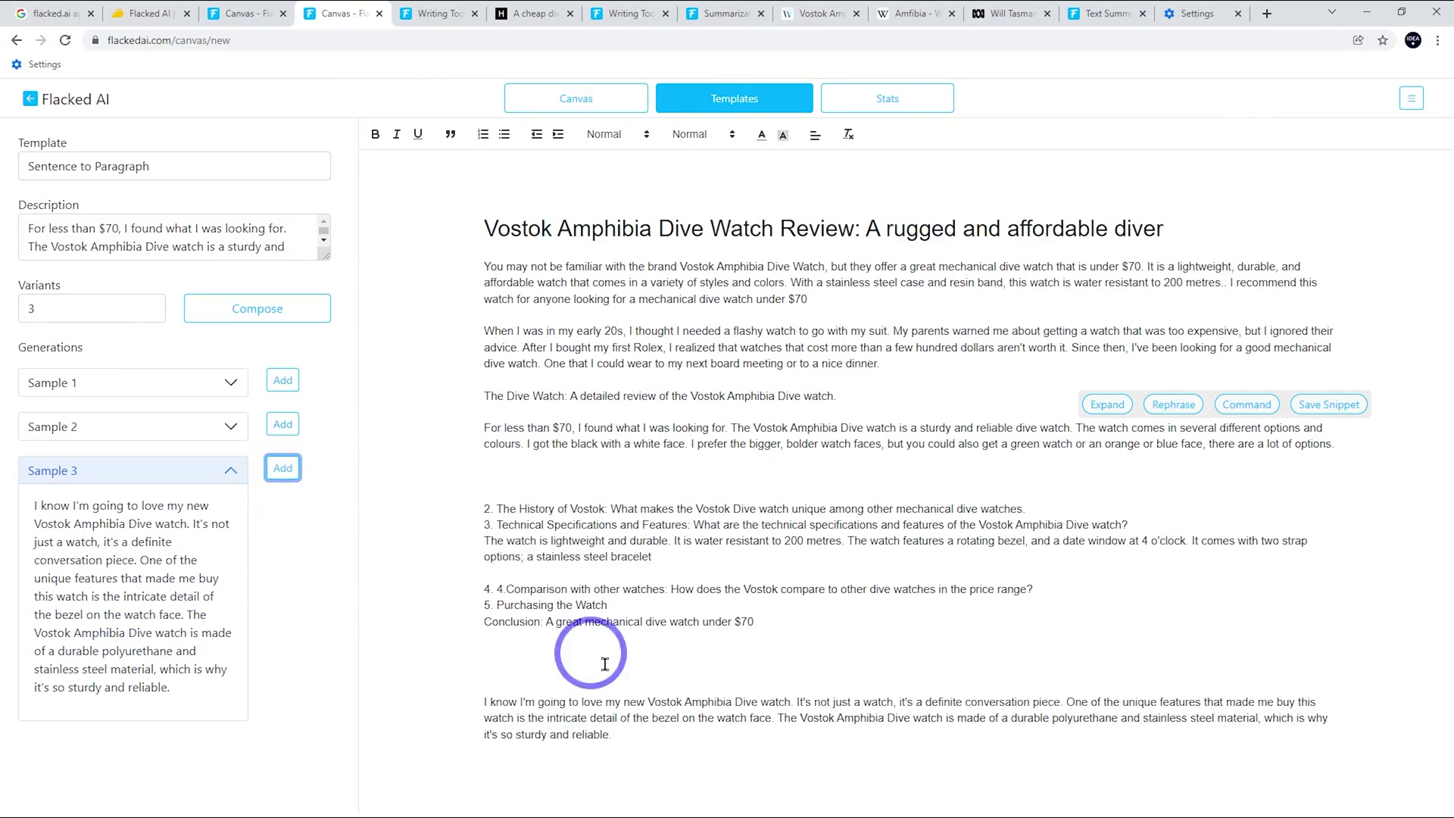
- Move the added paragraph starting "I know I'm going to love" directly beneath the "For less than $70" paragraph
{"action": "left_click_drag", "start_coordinate": [617, 730], "coordinate": [482, 791]}
{"action": "key", "text": "ctrl+c"}
{"action": "key", "text": "BackSpace"}
{"action": "left_click", "coordinate": [546, 463]}
{"action": "key", "text": "ctrl+v"}
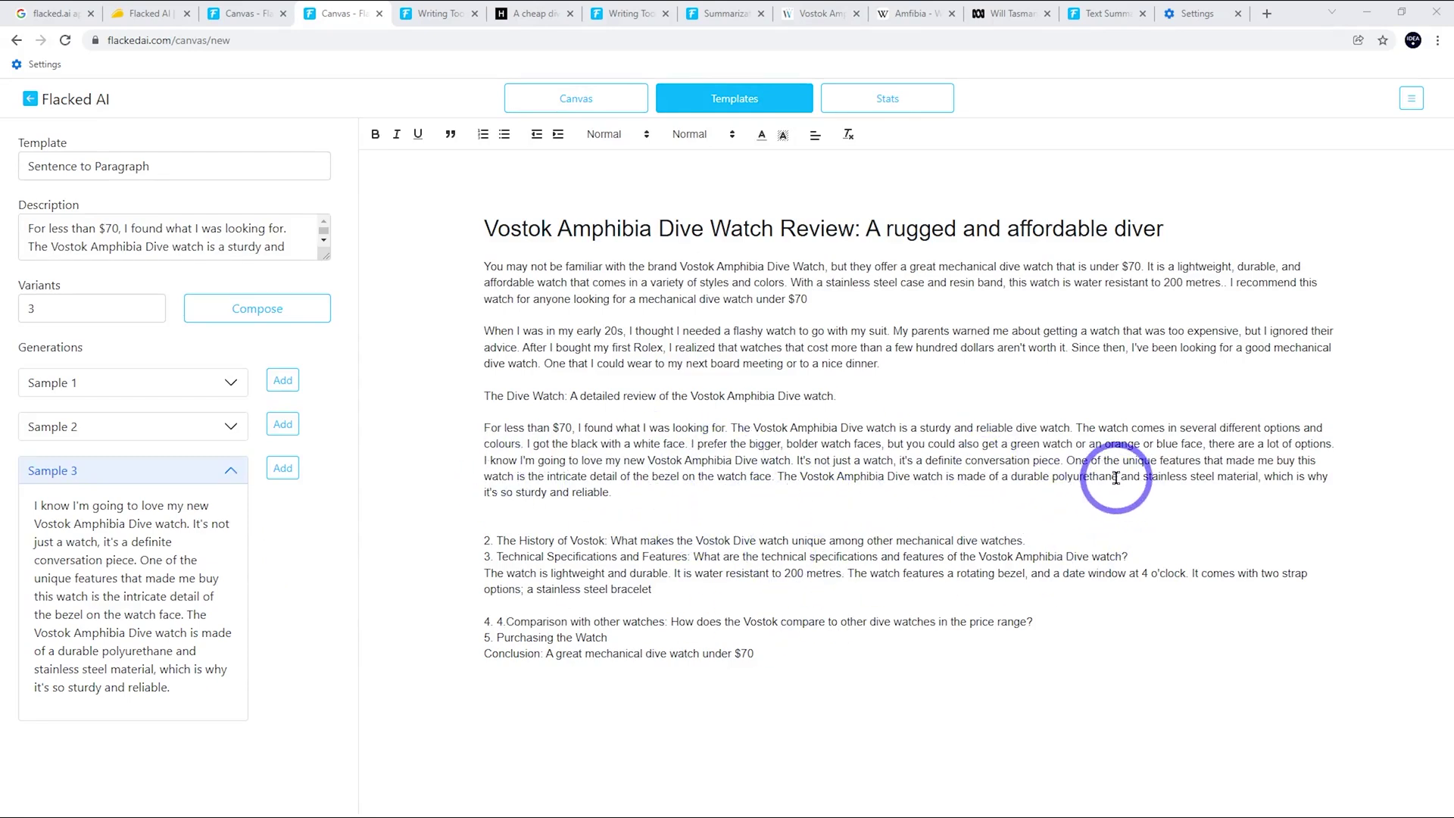
- In the moved paragraph, reduce the material to "durable stainless steel" and replace "intricate" with "interesting"
{"action": "left_click_drag", "start_coordinate": [1121, 477], "coordinate": [1055, 477]}
{"action": "key", "text": "BackSpace"}
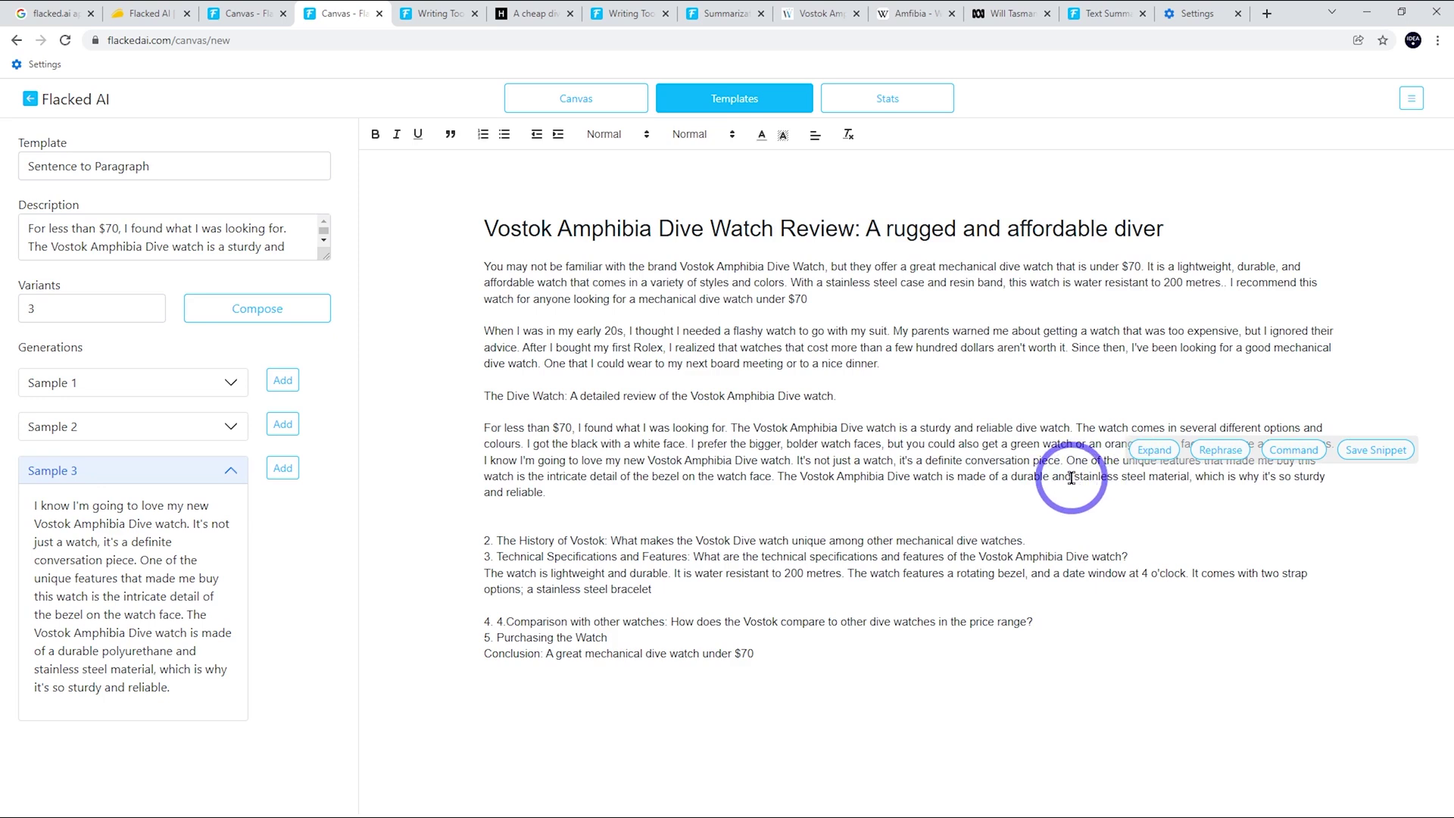
{"action": "left_click", "coordinate": [1071, 478]}
{"action": "key", "text": "BackSpace"}
{"action": "key", "text": "BackSpace"}
{"action": "key", "text": "BackSpace"}
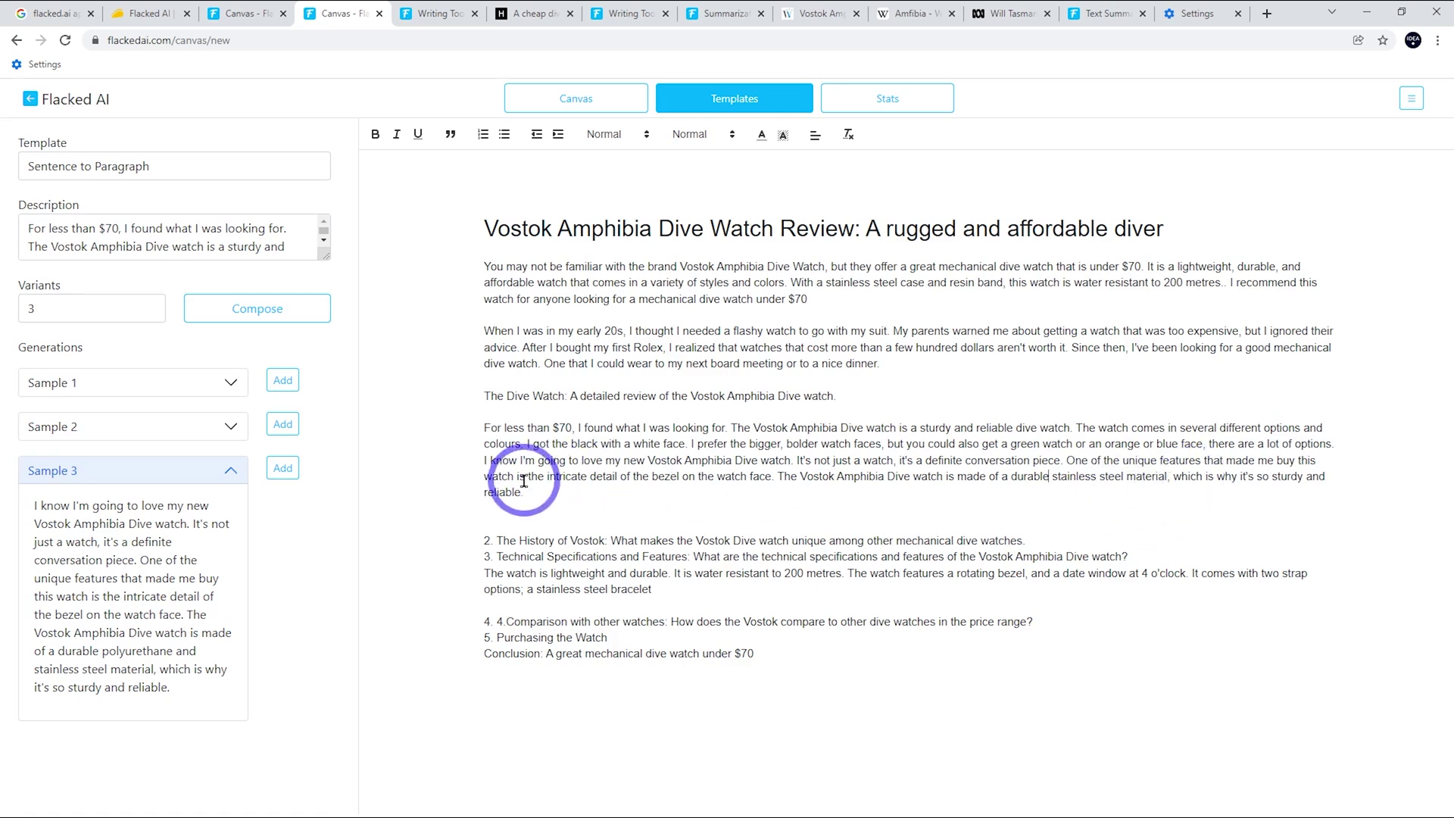
{"action": "double_click", "coordinate": [568, 477]}
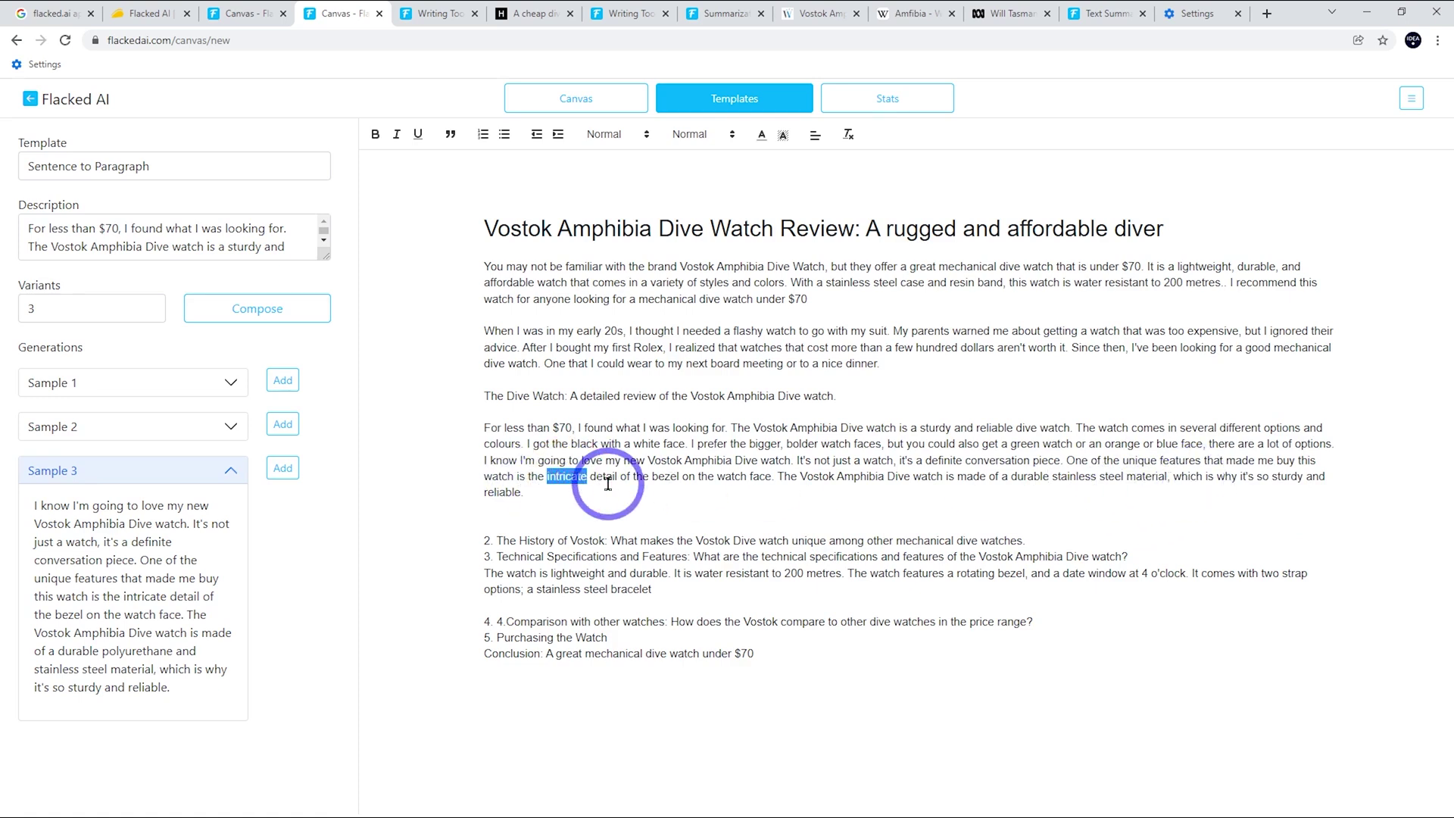
{"action": "type", "text": "intere"}
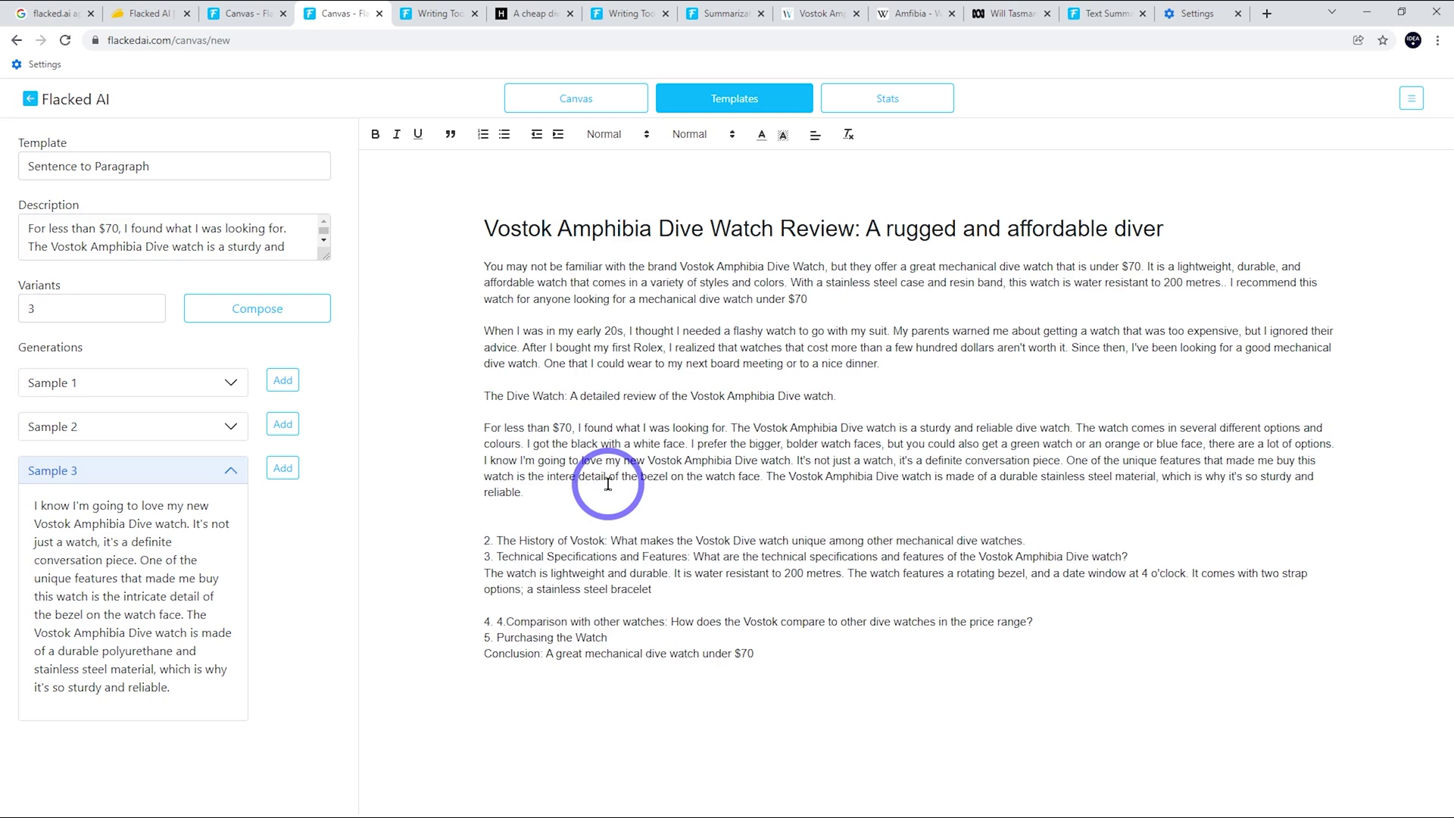
{"action": "type", "text": "sting"}
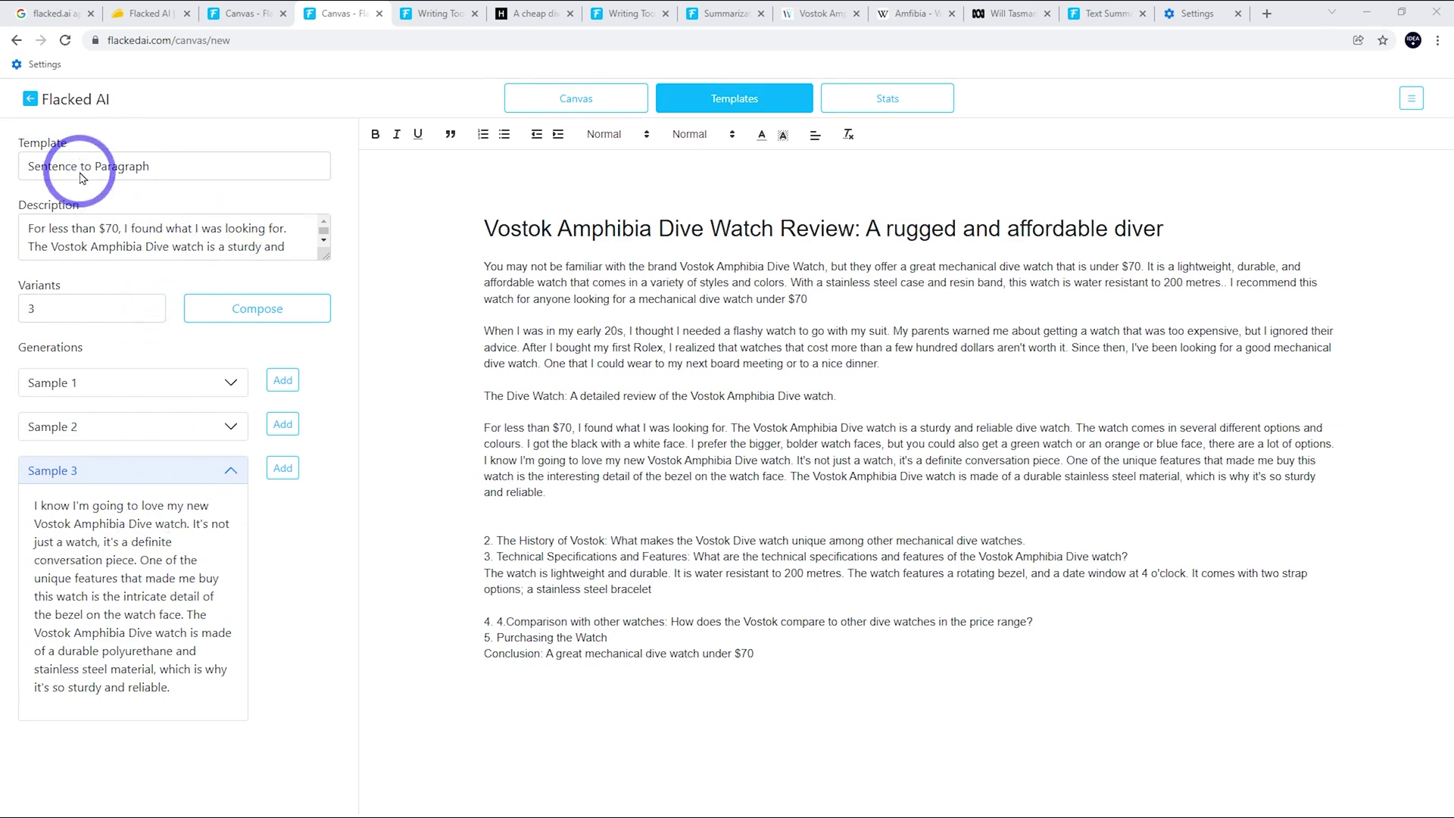
- Insert blank lines below "The History of Vostok" heading and remove its "2." numbering
{"action": "left_click", "coordinate": [1030, 539]}
{"action": "key", "text": "Return"}
{"action": "key", "text": "Return"}
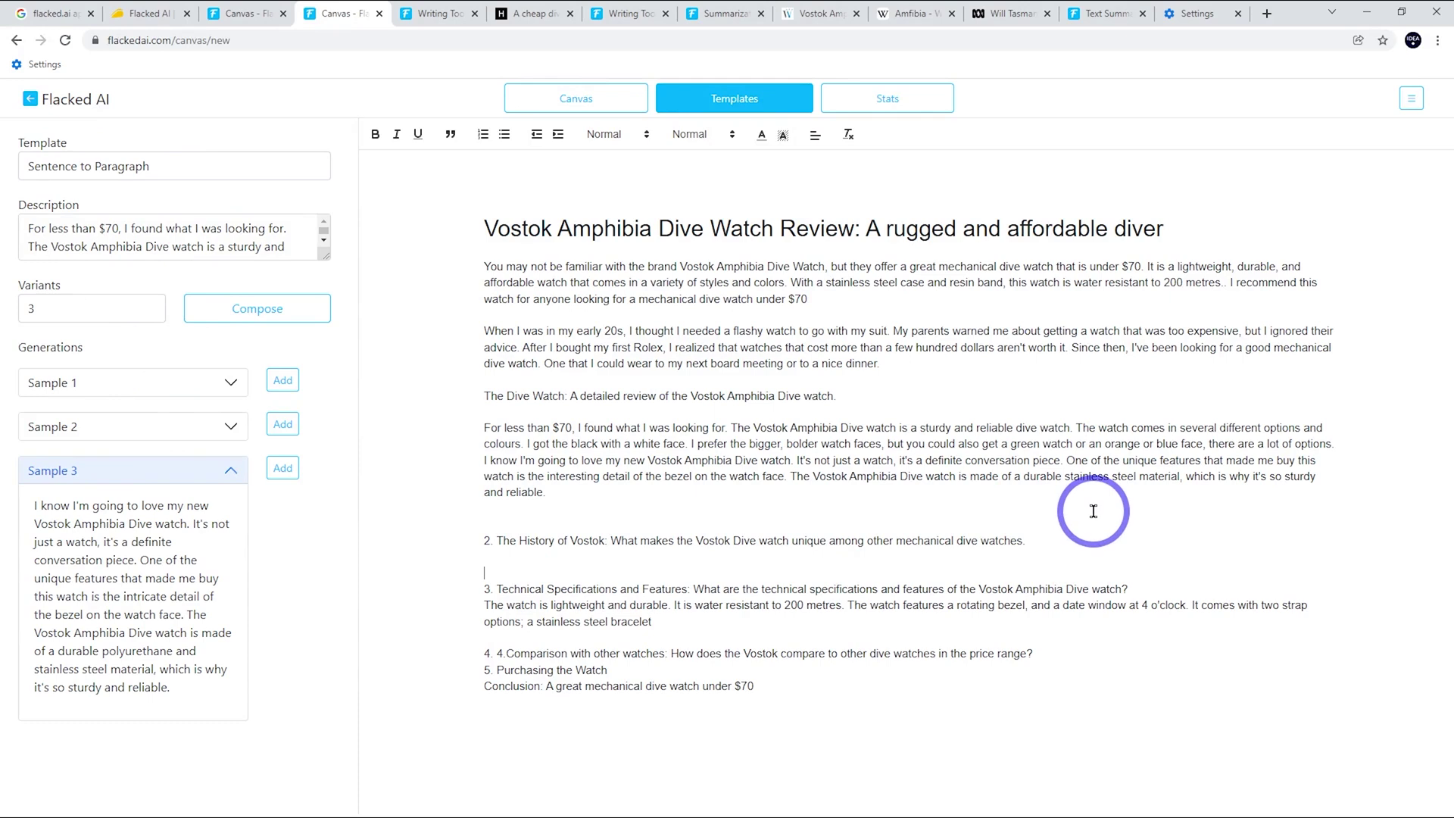
{"action": "key", "text": "Return"}
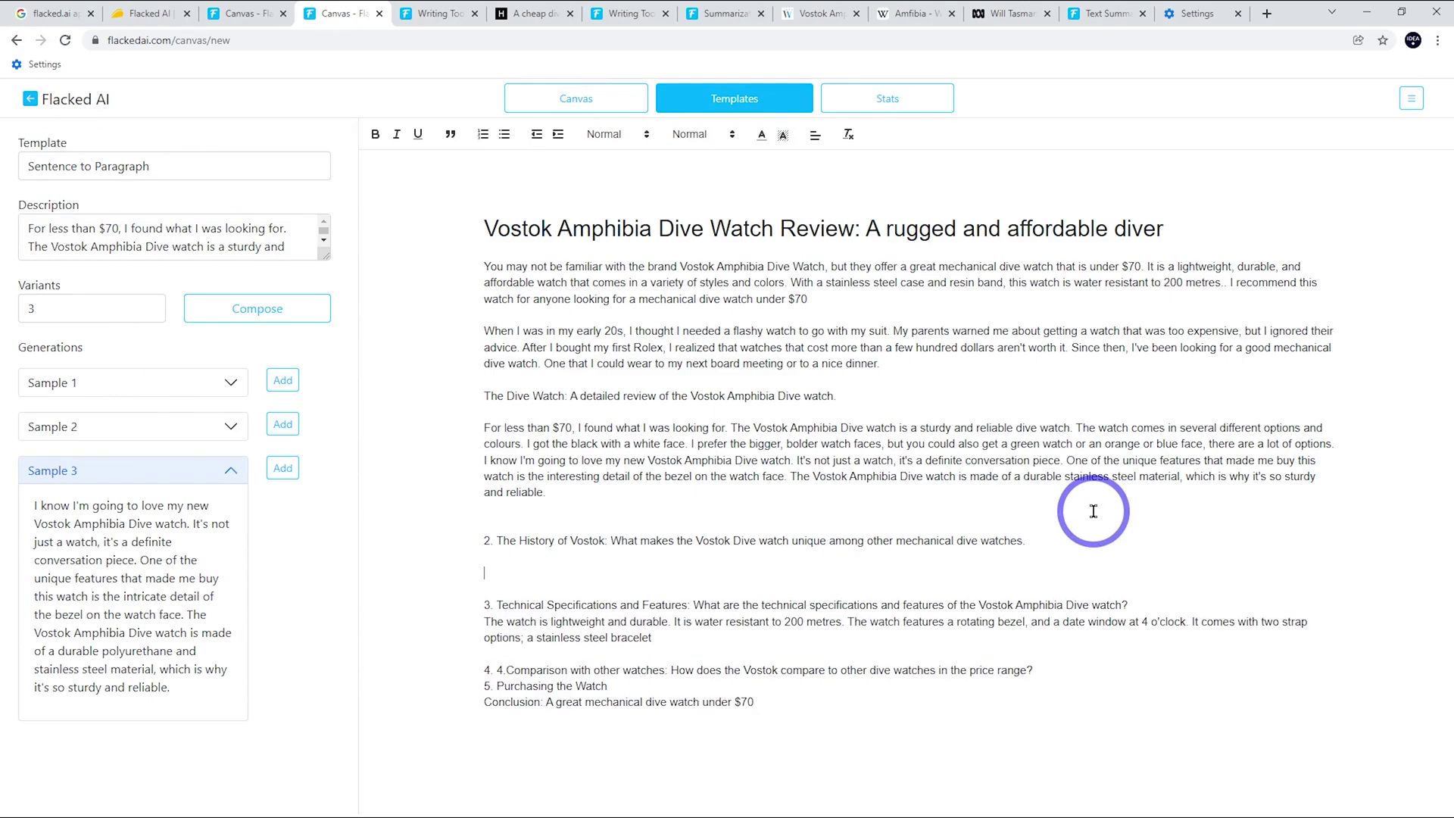
{"action": "left_click", "coordinate": [497, 540]}
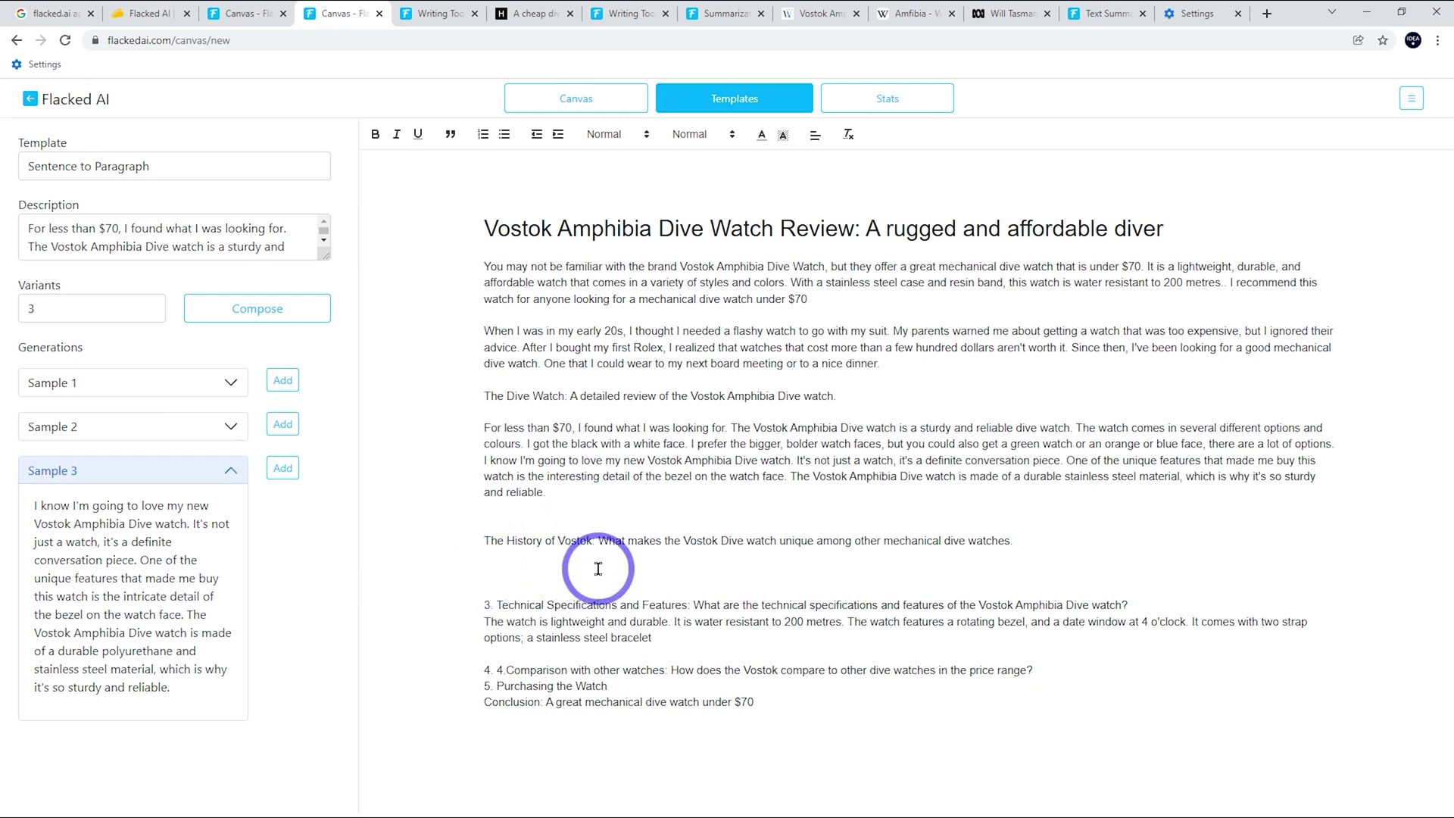
- Try composing AI text beneath "The History of Vostok" heading about the brand, its movement, water resistance and watch face
{"action": "key", "text": "Return"}
{"action": "type", "text": "Vostok is a brand based in Switzerland. They make dive watches that are reliable and affordable. The Vostok"}
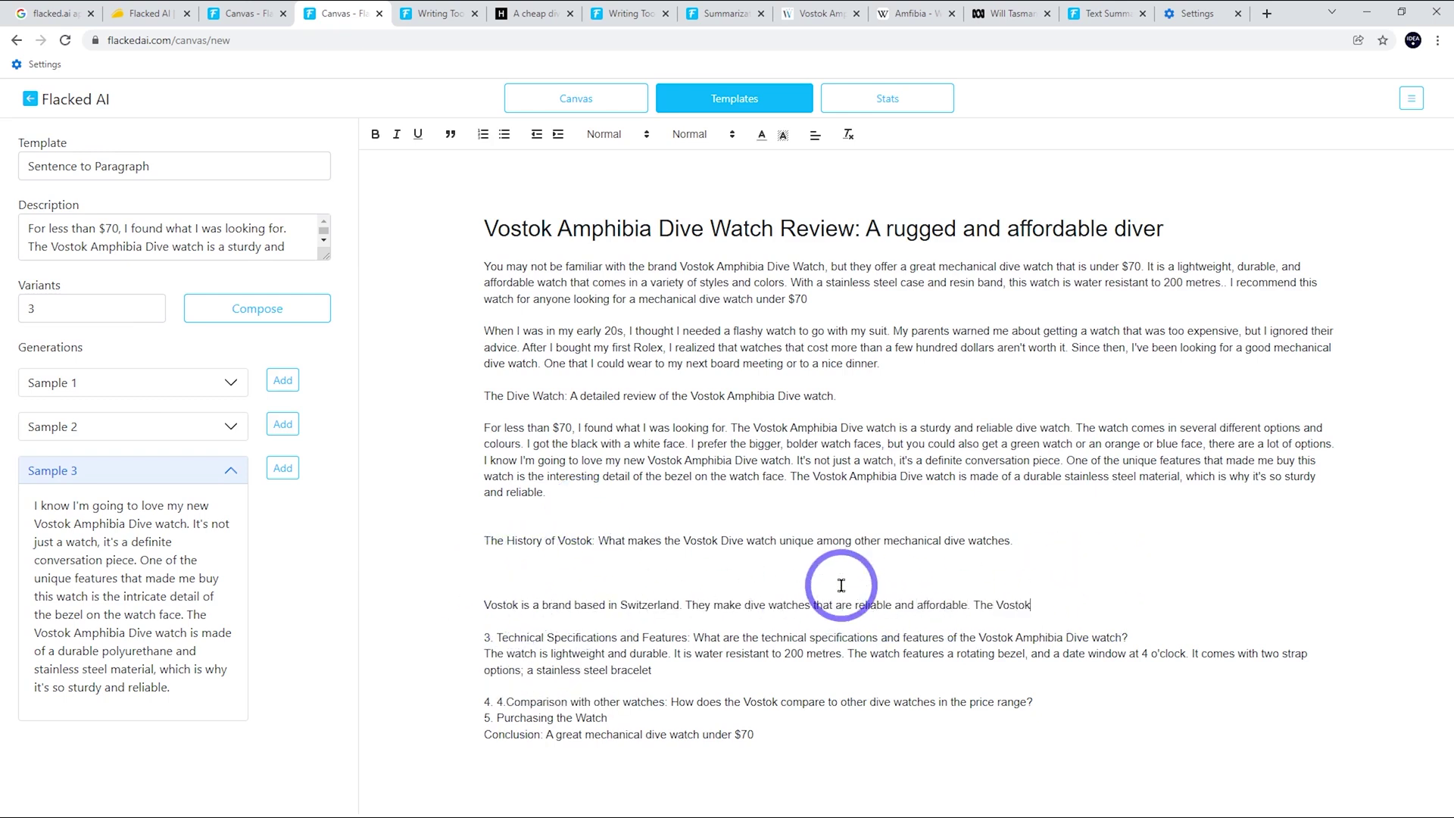
{"action": "type", "text": " Amphibia Dive watch is a mechanical dive watch, with a Swiss movement. The watch is water resistant to 200 metres, whi"}
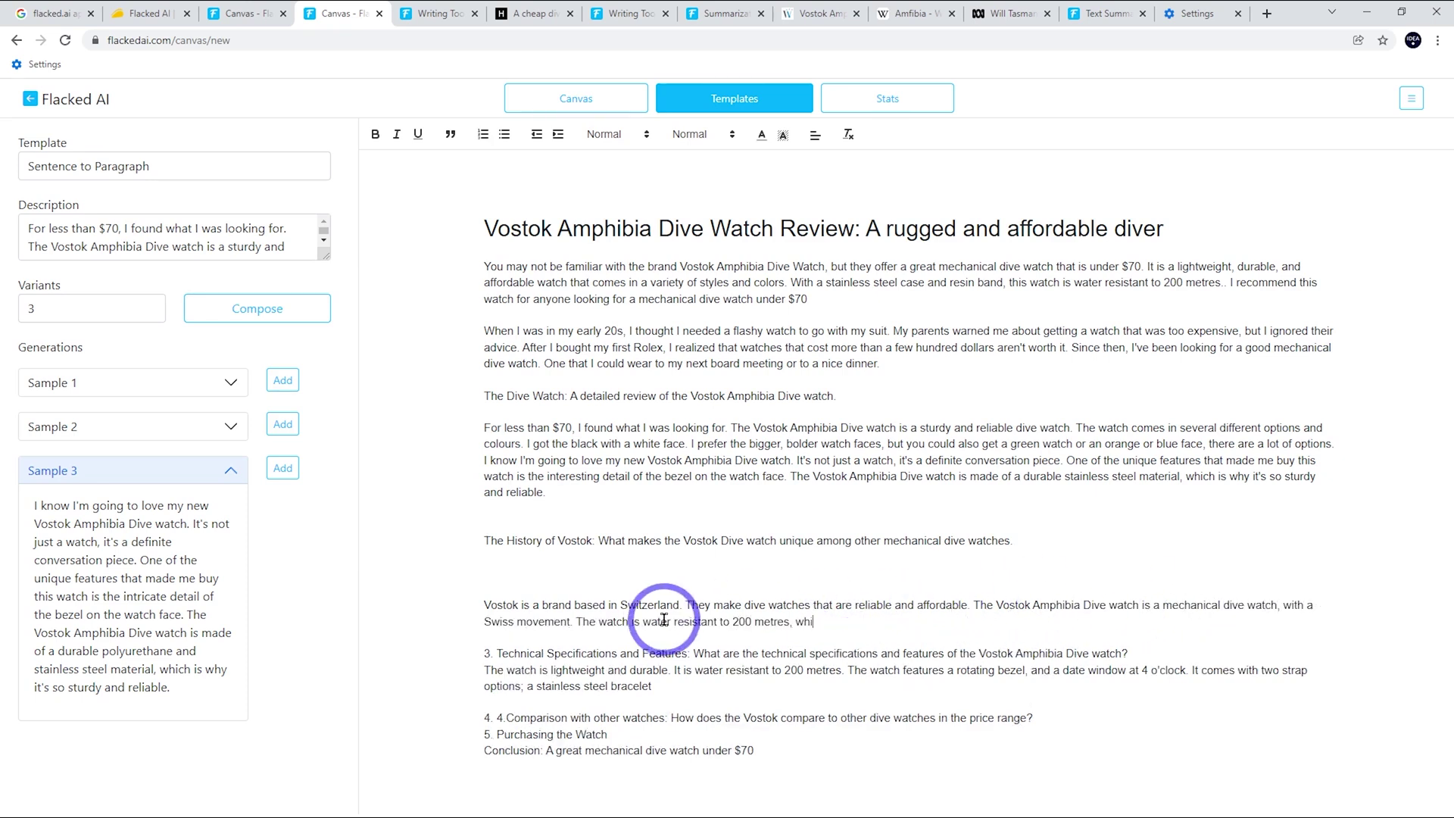
{"action": "type", "text": "ch is much more than most divers need."}
{"action": "key", "text": "Return"}
{"action": "key", "text": "Return"}
{"action": "type", "text": "The watch face is easy to read, and it features 30-minute and 12-hour markings. "}
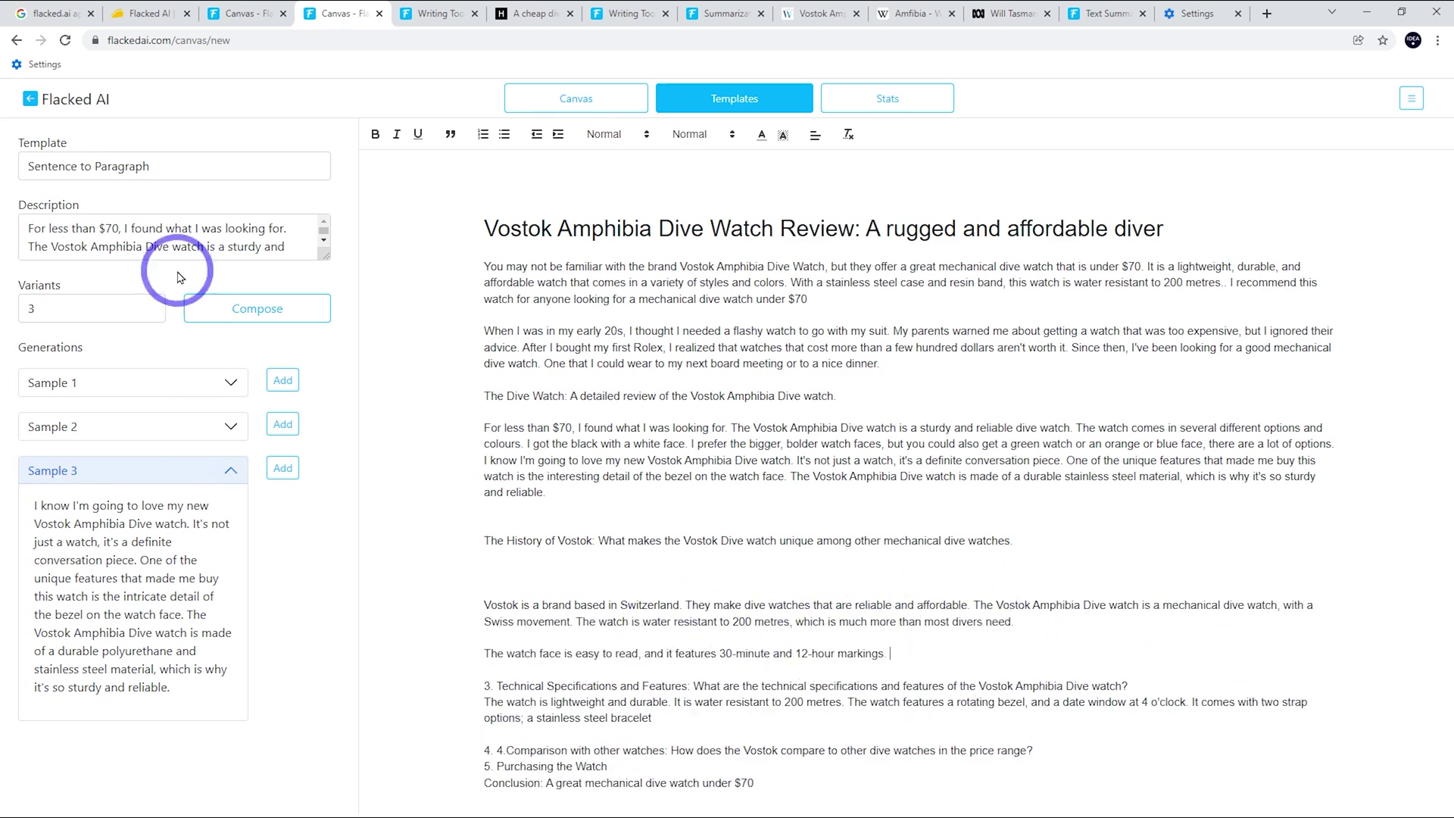
{"action": "type", "text": "The watch has sub dials for 30-minute and 12-hour diving time. The chronometer-certified watch, which is"}
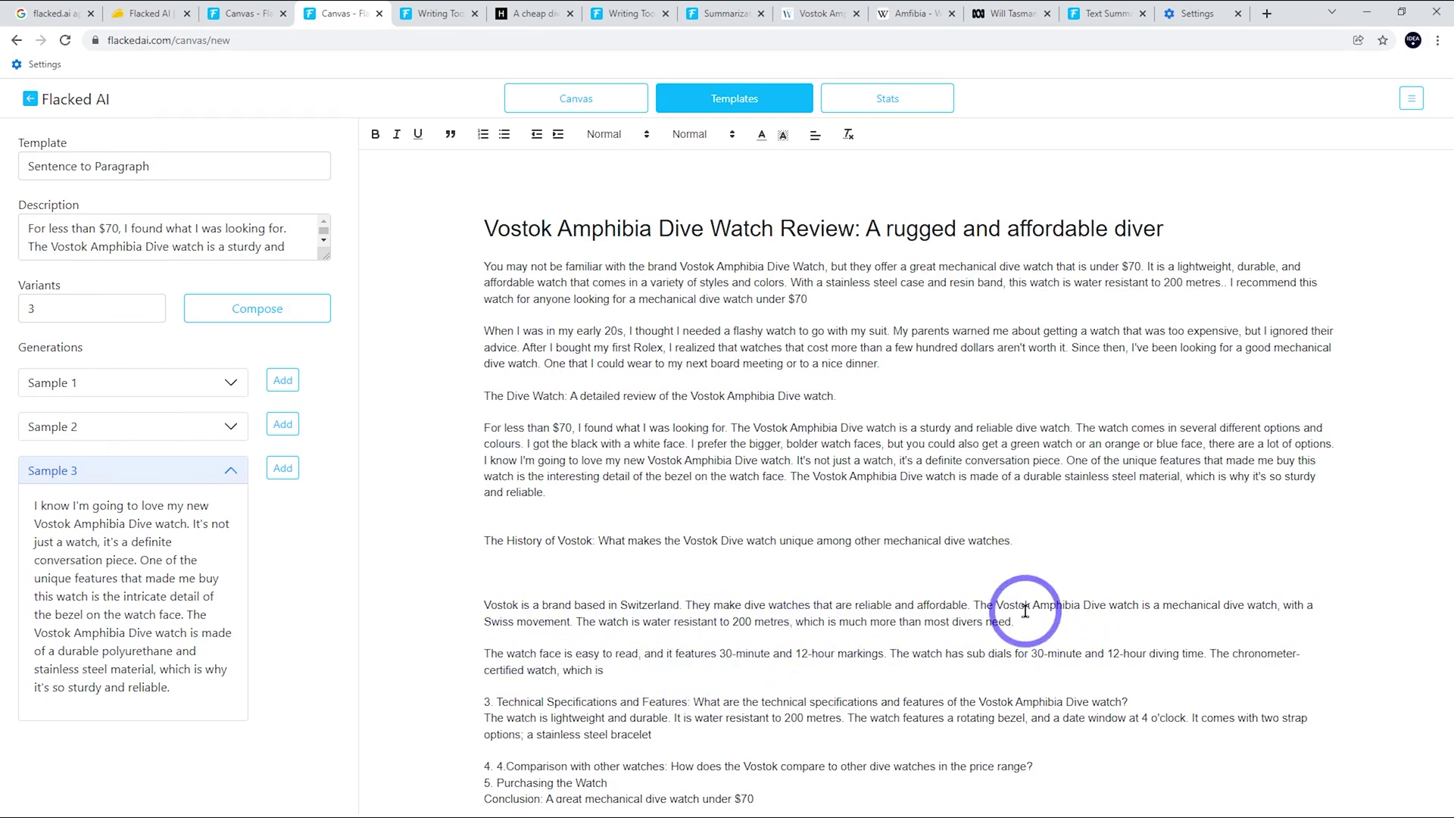
- Delete the composed paragraphs beneath "The History of Vostok" heading along with the extra blank line
{"action": "left_click_drag", "start_coordinate": [602, 669], "coordinate": [470, 611]}
{"action": "key", "text": "BackSpace"}
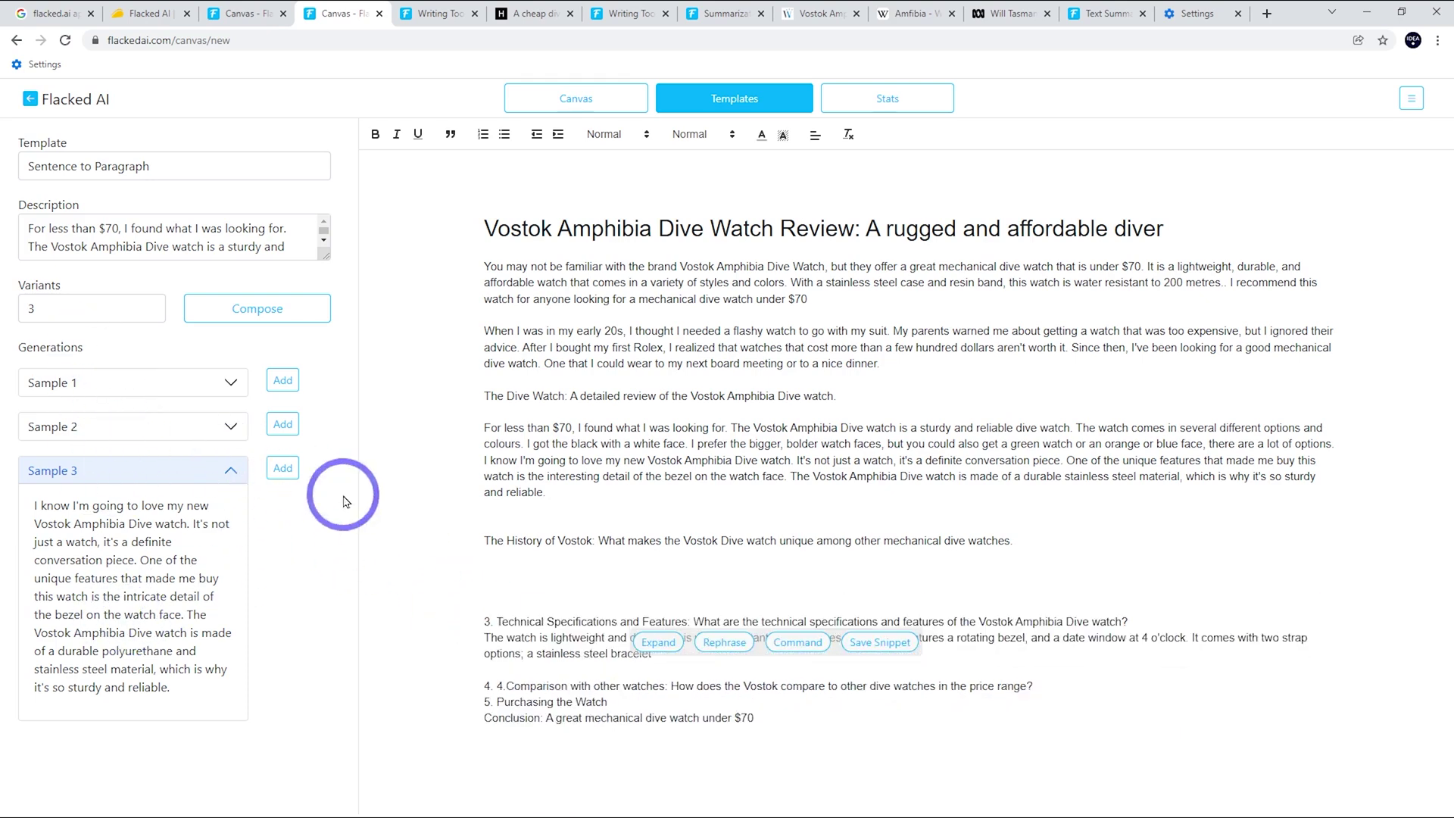
{"action": "key", "text": "BackSpace"}
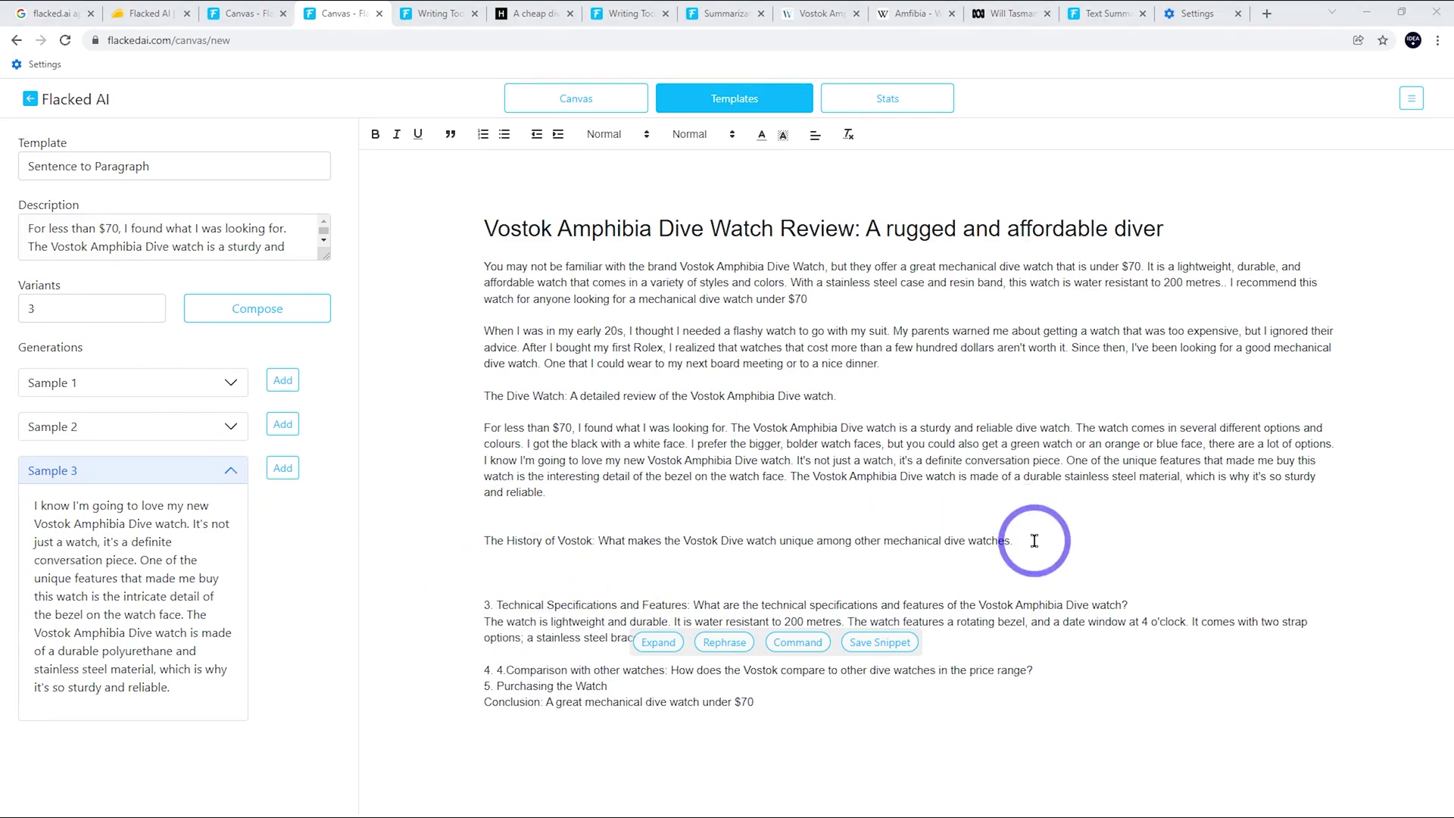
- Generate 3 Sentence to Paragraph variants using the full "The History of Vostok" heading as the description
{"action": "left_click_drag", "start_coordinate": [1019, 539], "coordinate": [470, 534]}
{"action": "key", "text": "ctrl+c"}
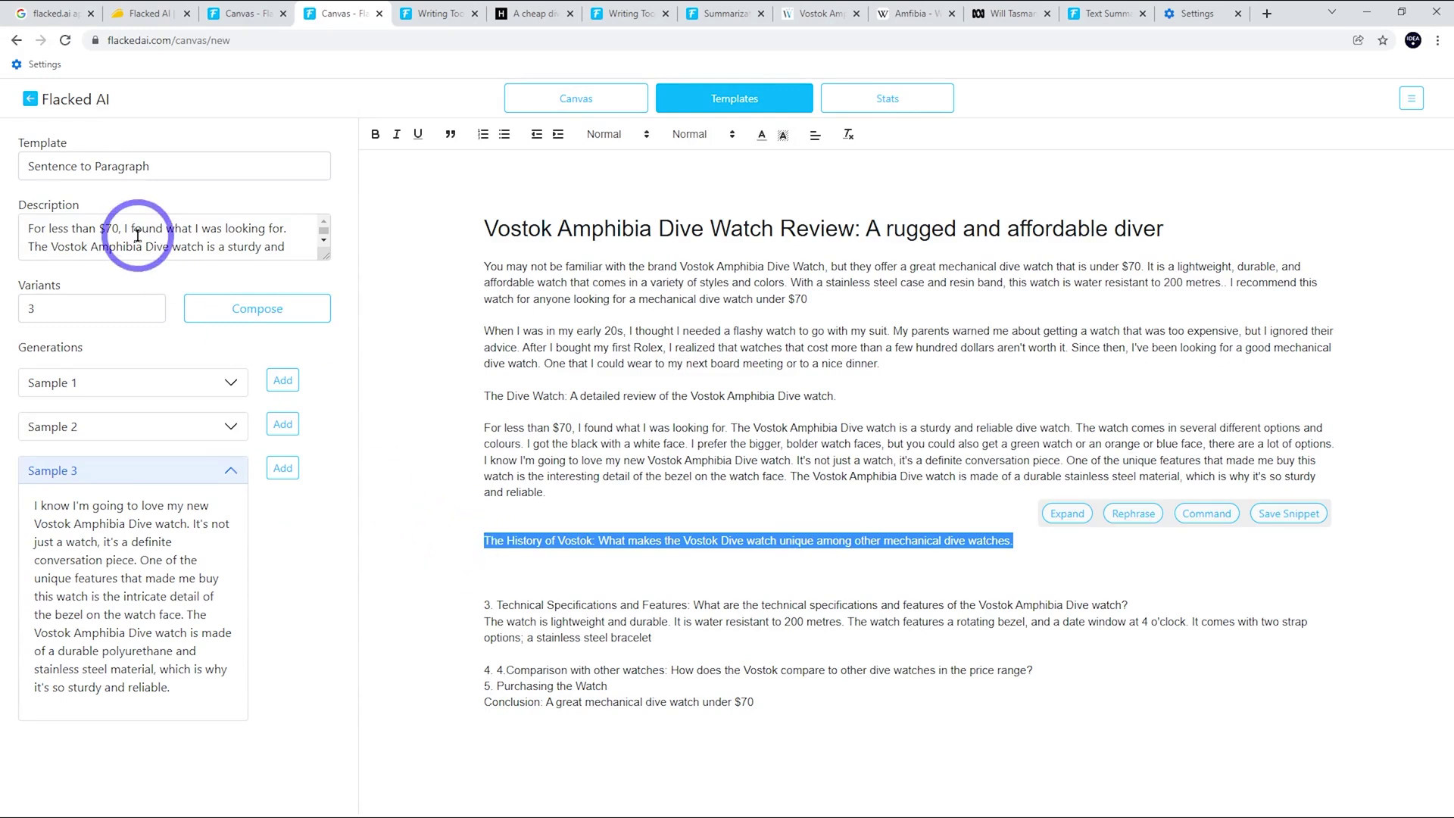
{"action": "triple_click", "coordinate": [159, 227]}
{"action": "key", "text": "ctrl+v"}
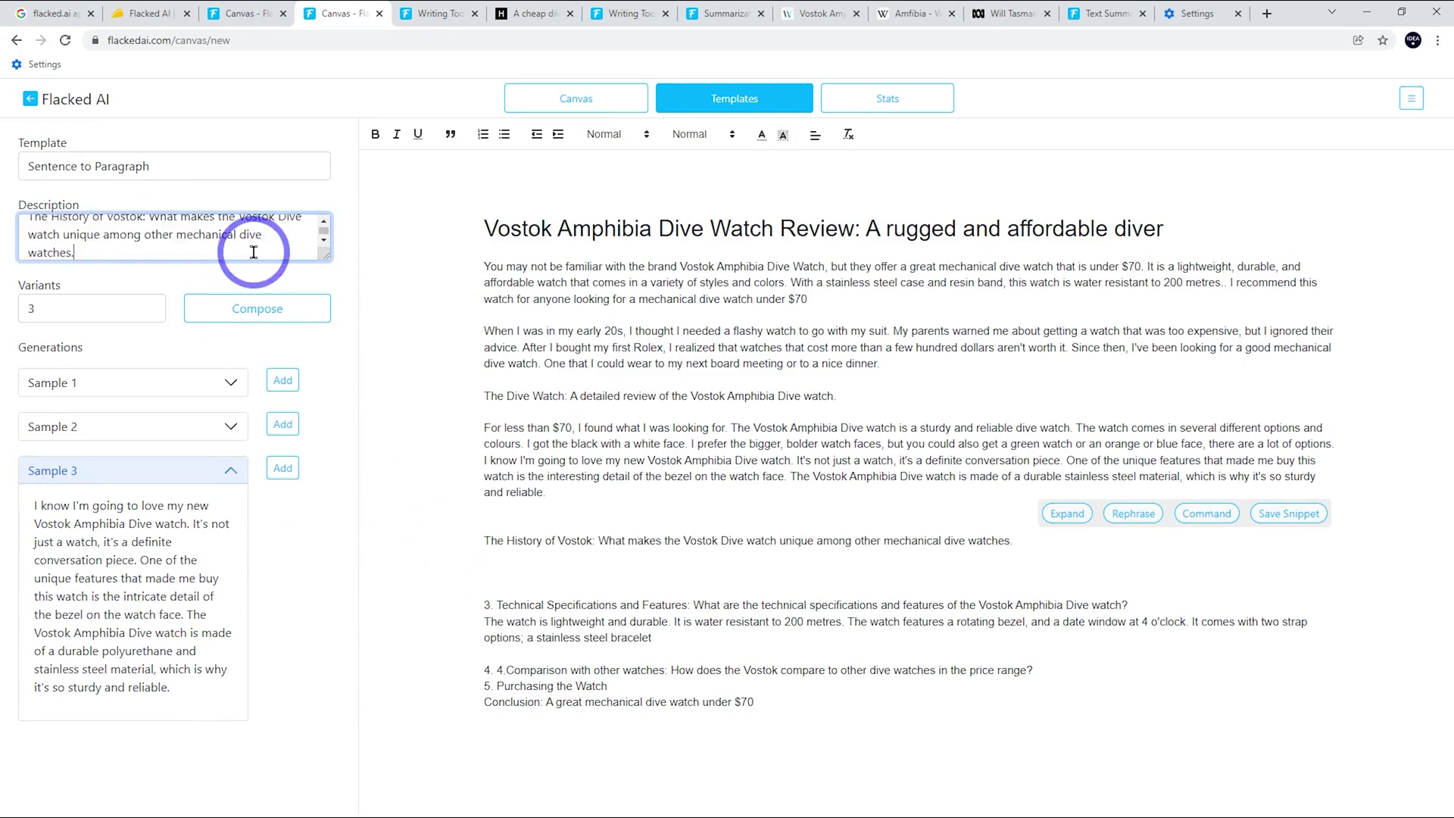
{"action": "left_click", "coordinate": [196, 309]}
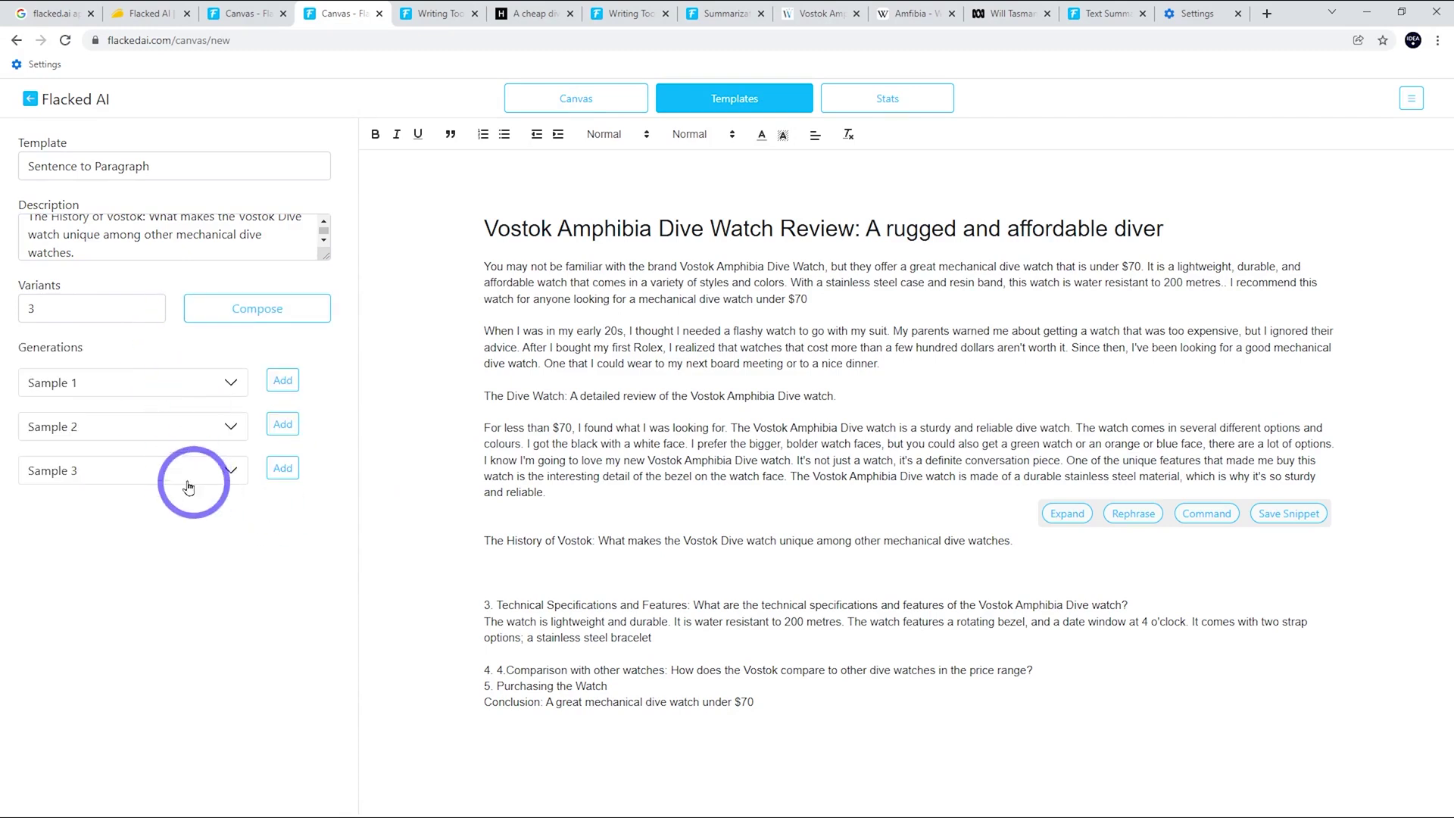
- Compare the three generated Vostok history samples and reopen Sample 2 to check its details
{"action": "left_click", "coordinate": [118, 388]}
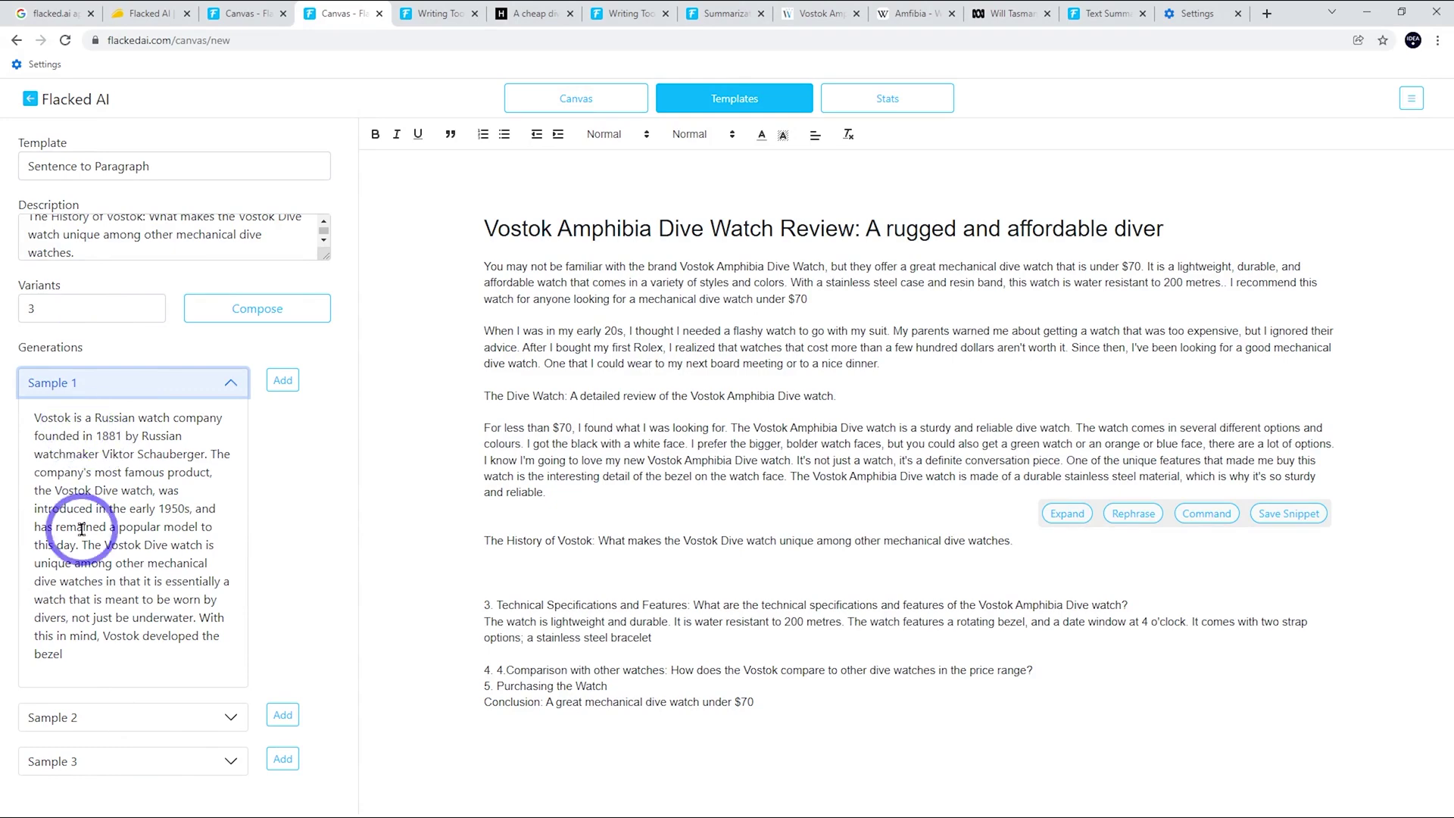
{"action": "left_click", "coordinate": [174, 719]}
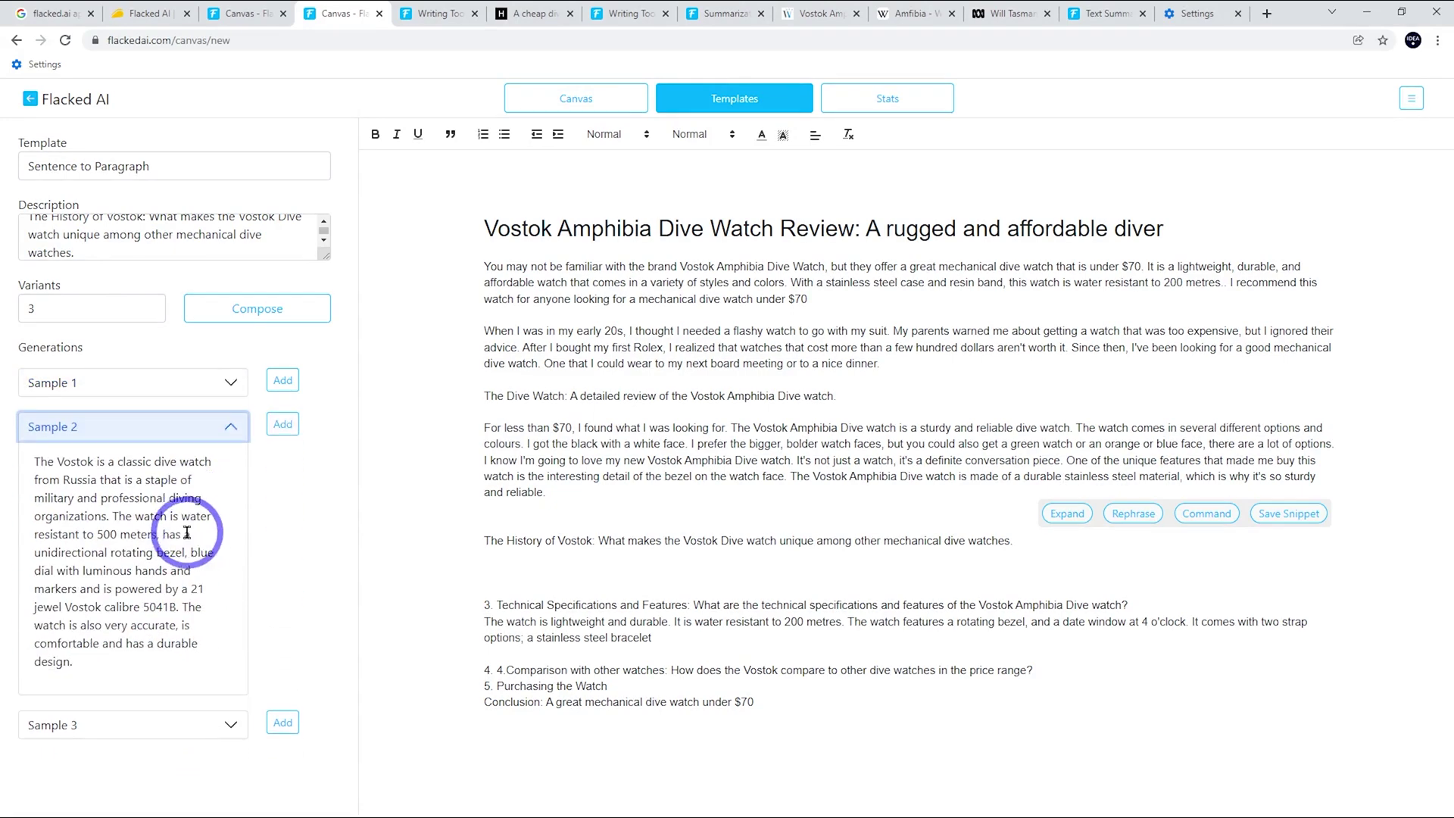
{"action": "left_click", "coordinate": [113, 725]}
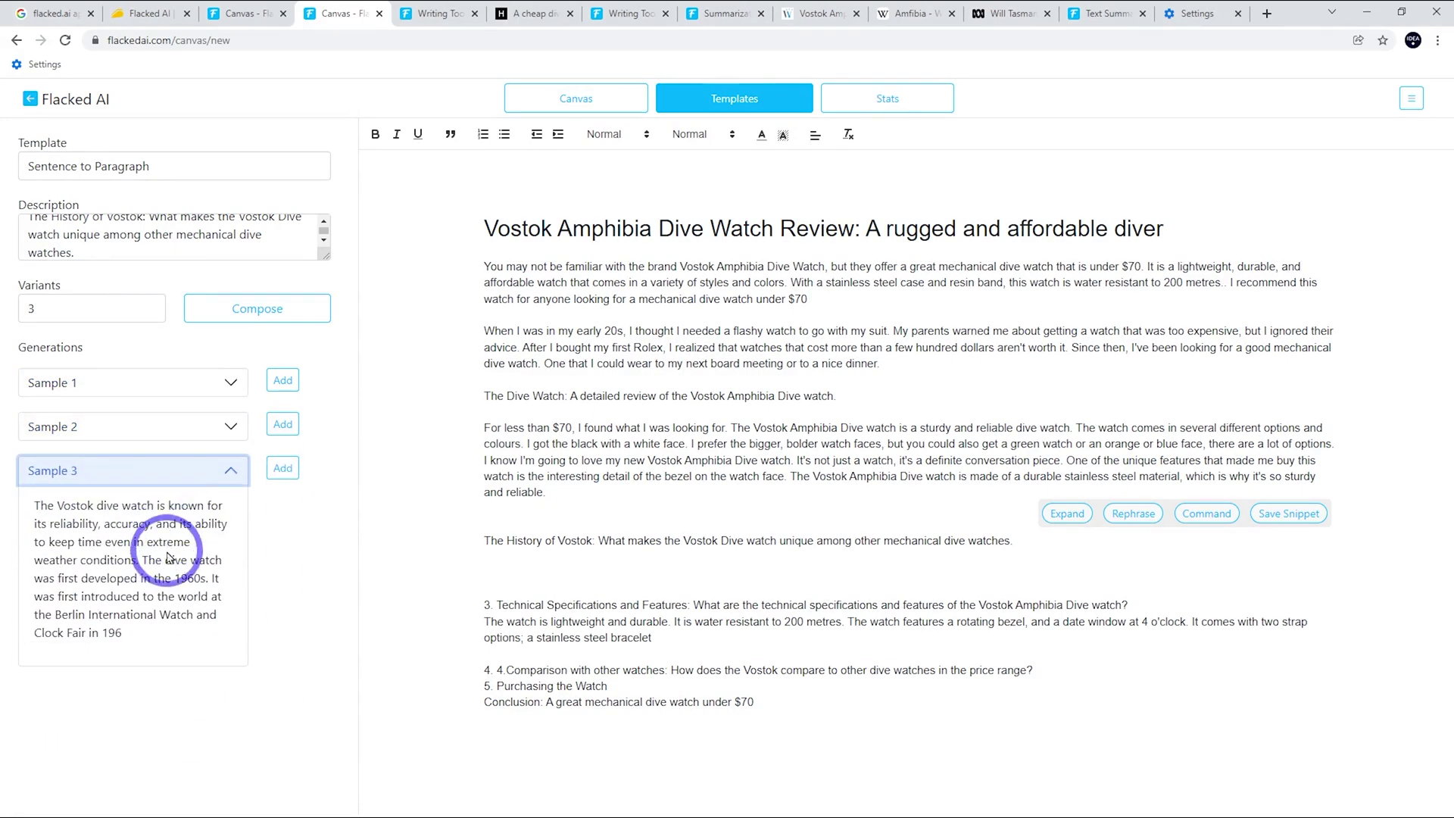
{"action": "left_click", "coordinate": [130, 430]}
{"action": "left_click", "coordinate": [79, 647]}
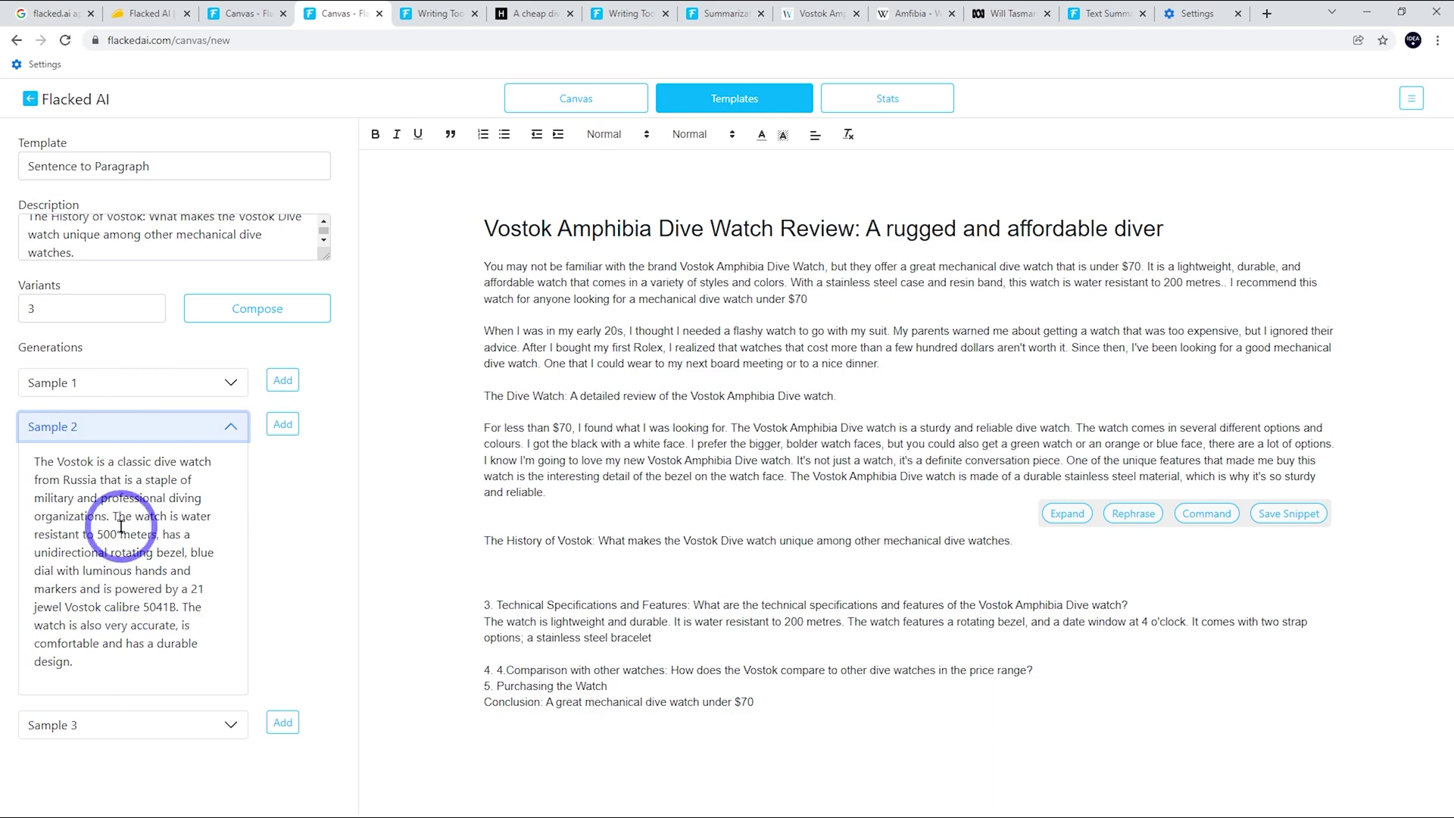
- Open Sample 1 and add its text beneath "The History of Vostok" heading
{"action": "left_click", "coordinate": [116, 381]}
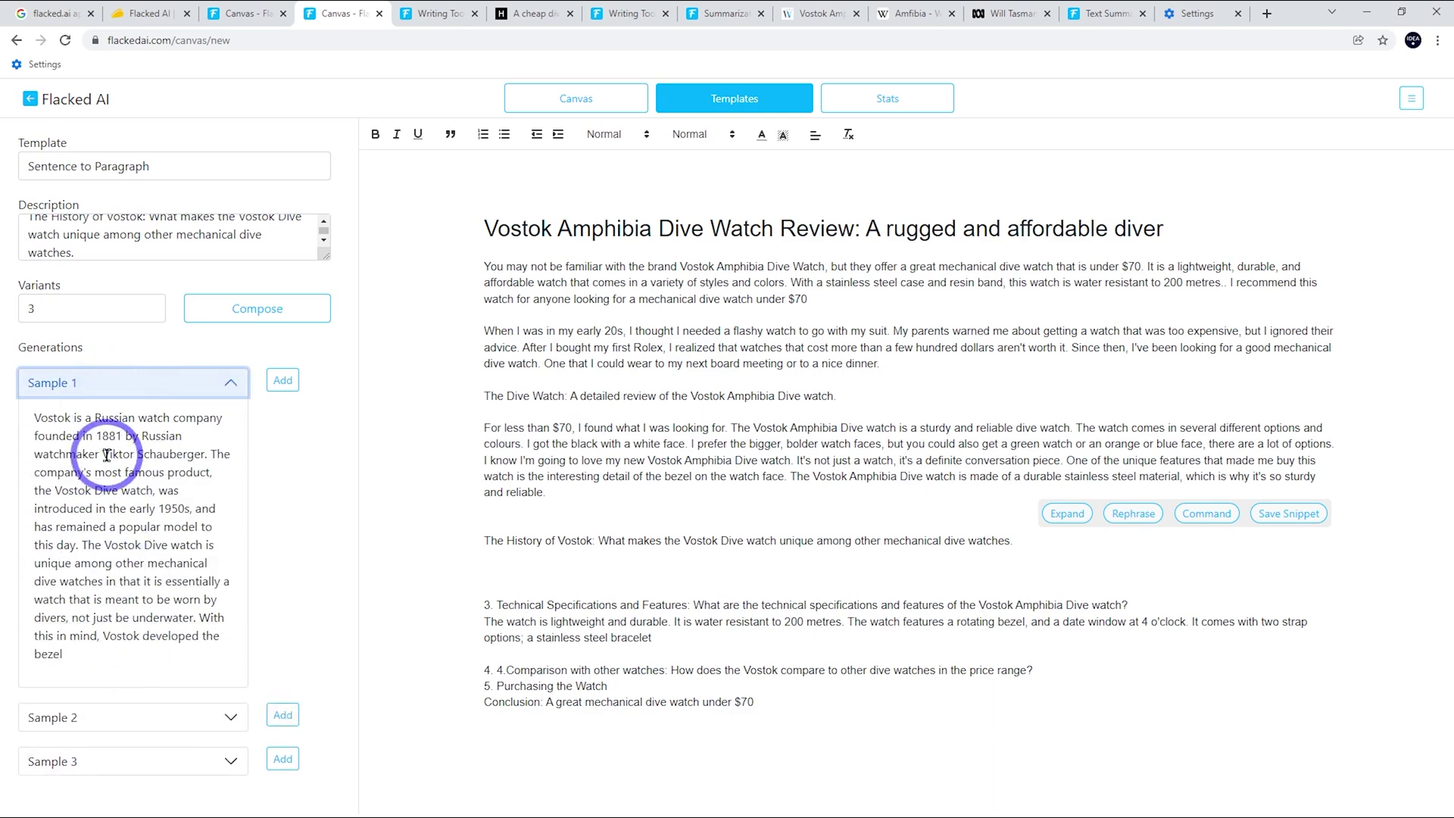
{"action": "left_click", "coordinate": [582, 574]}
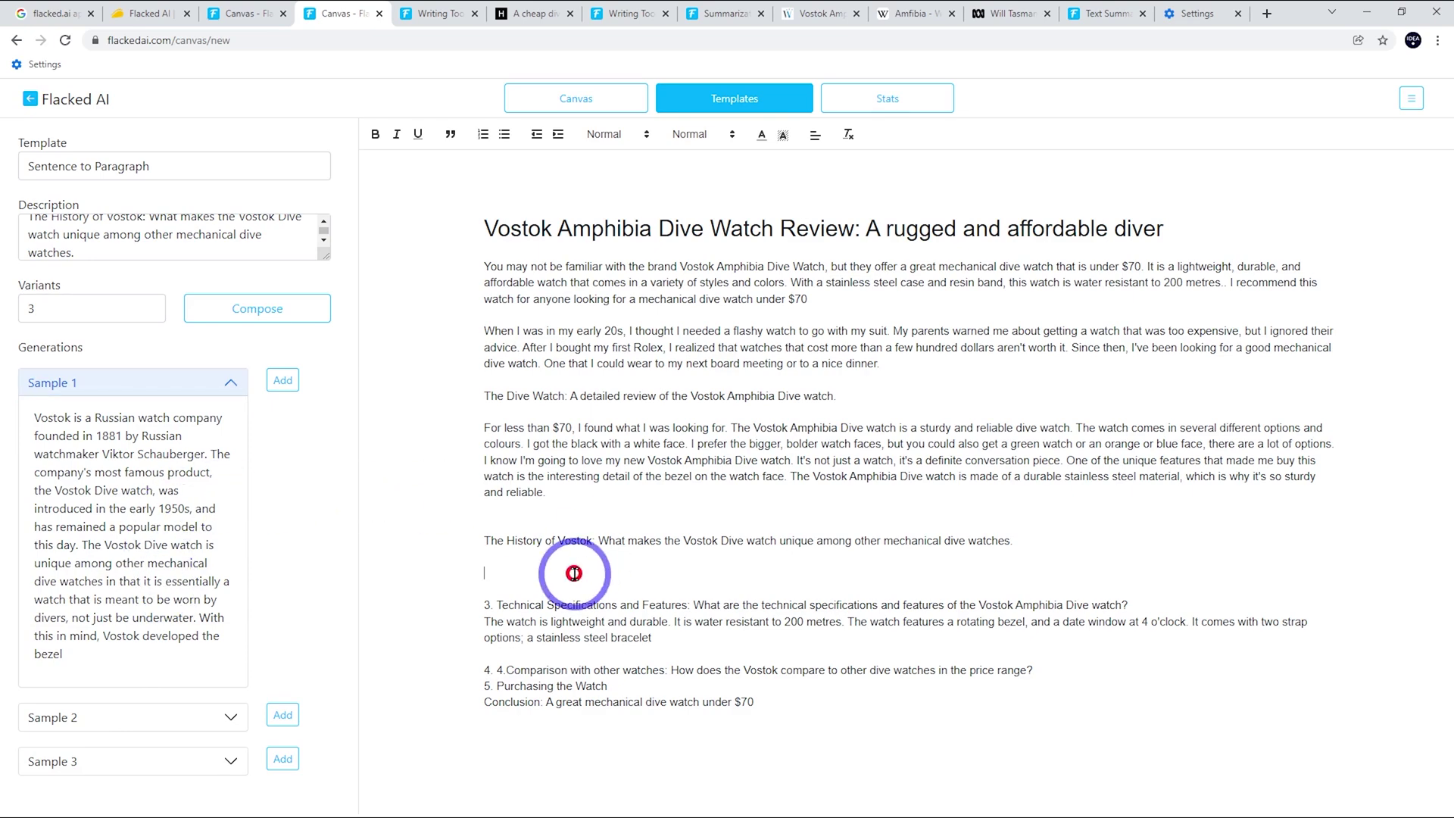
{"action": "left_click", "coordinate": [283, 381]}
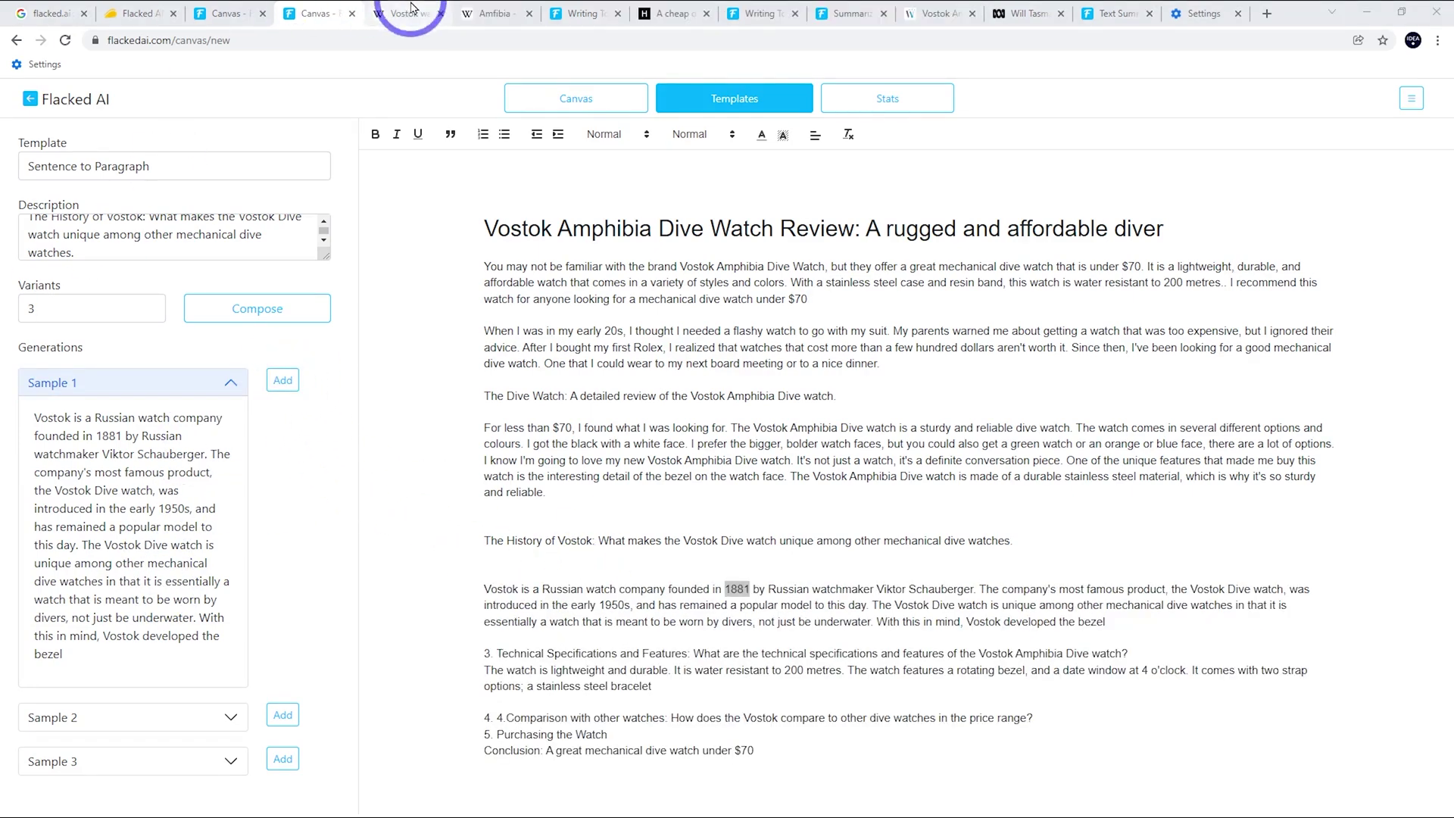
- Check the Vostok watches Wikipedia article for the founding year and set the year in the history paragraph to 1942
{"action": "left_click", "coordinate": [413, 9]}
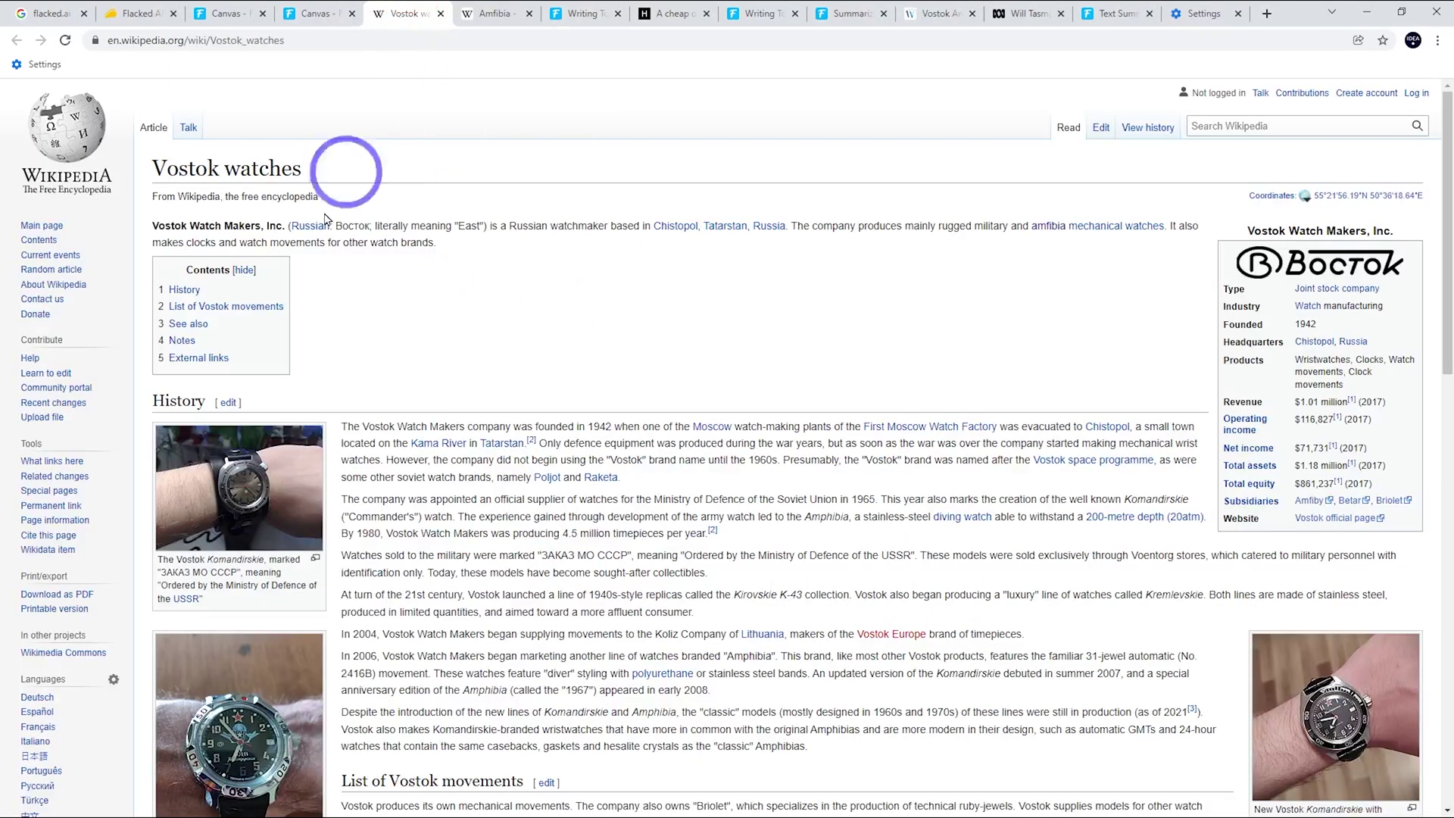
{"action": "left_click", "coordinate": [491, 13]}
{"action": "left_click", "coordinate": [415, 9]}
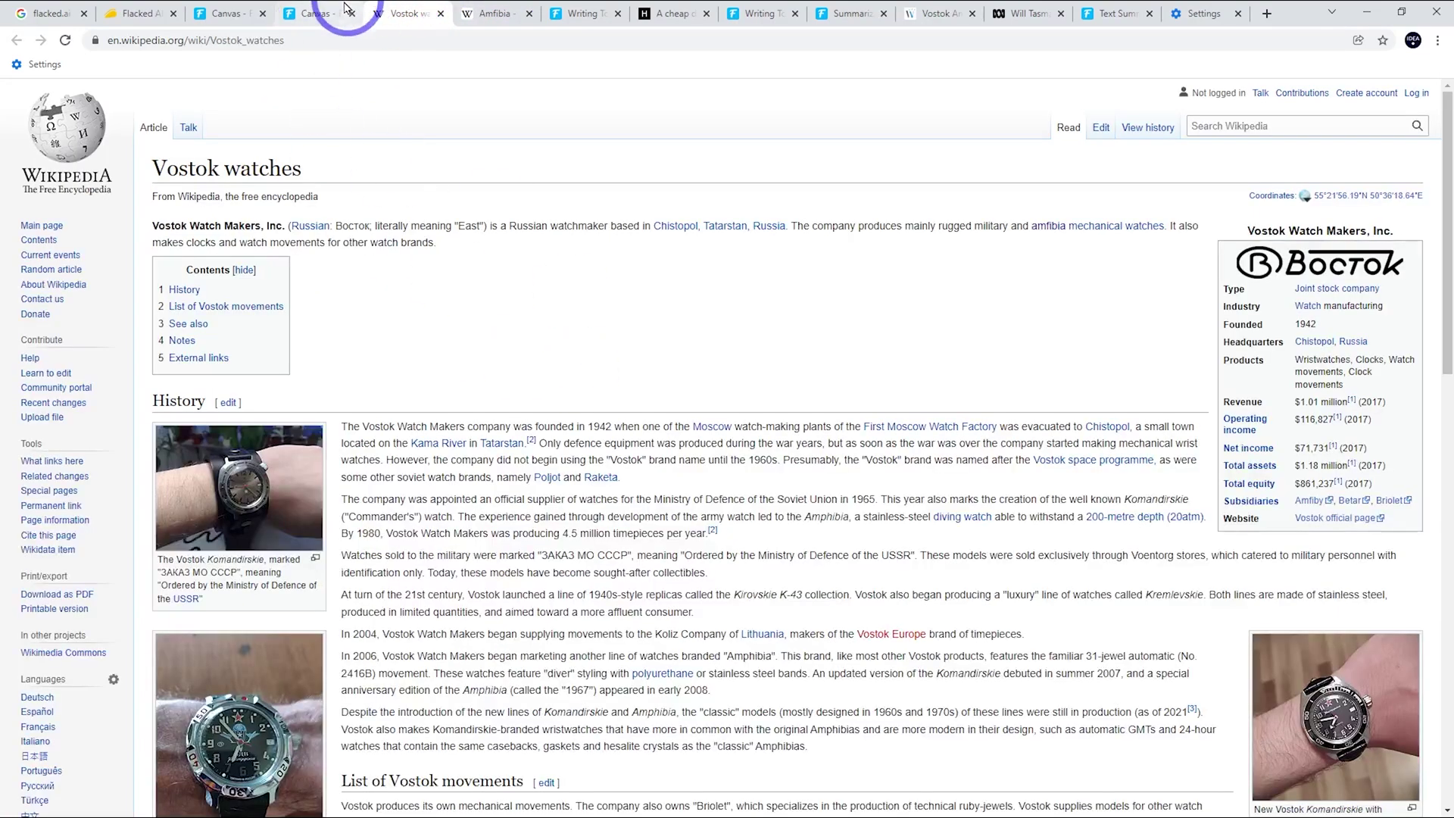
{"action": "left_click", "coordinate": [318, 12]}
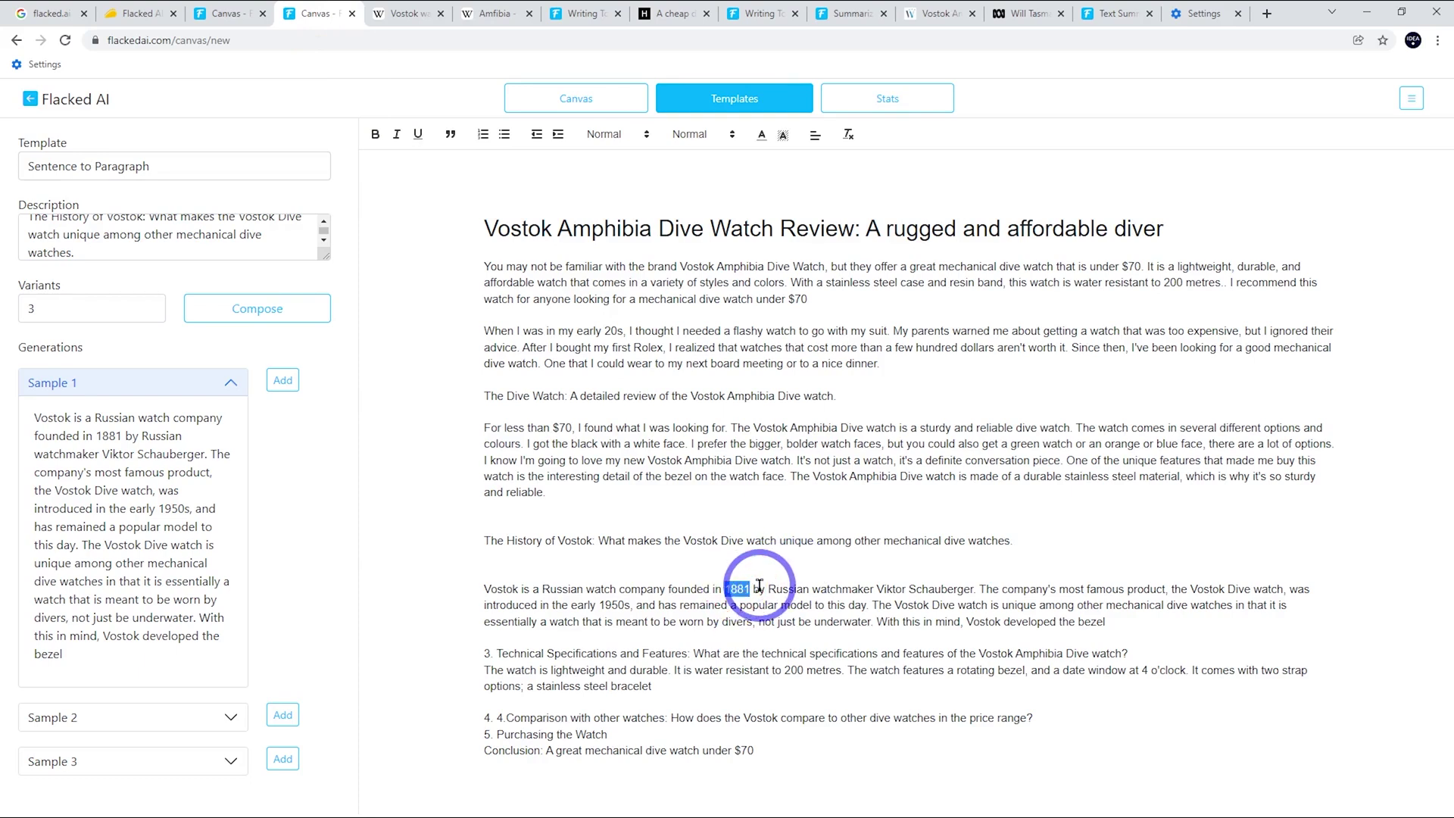
{"action": "type", "text": "1942"}
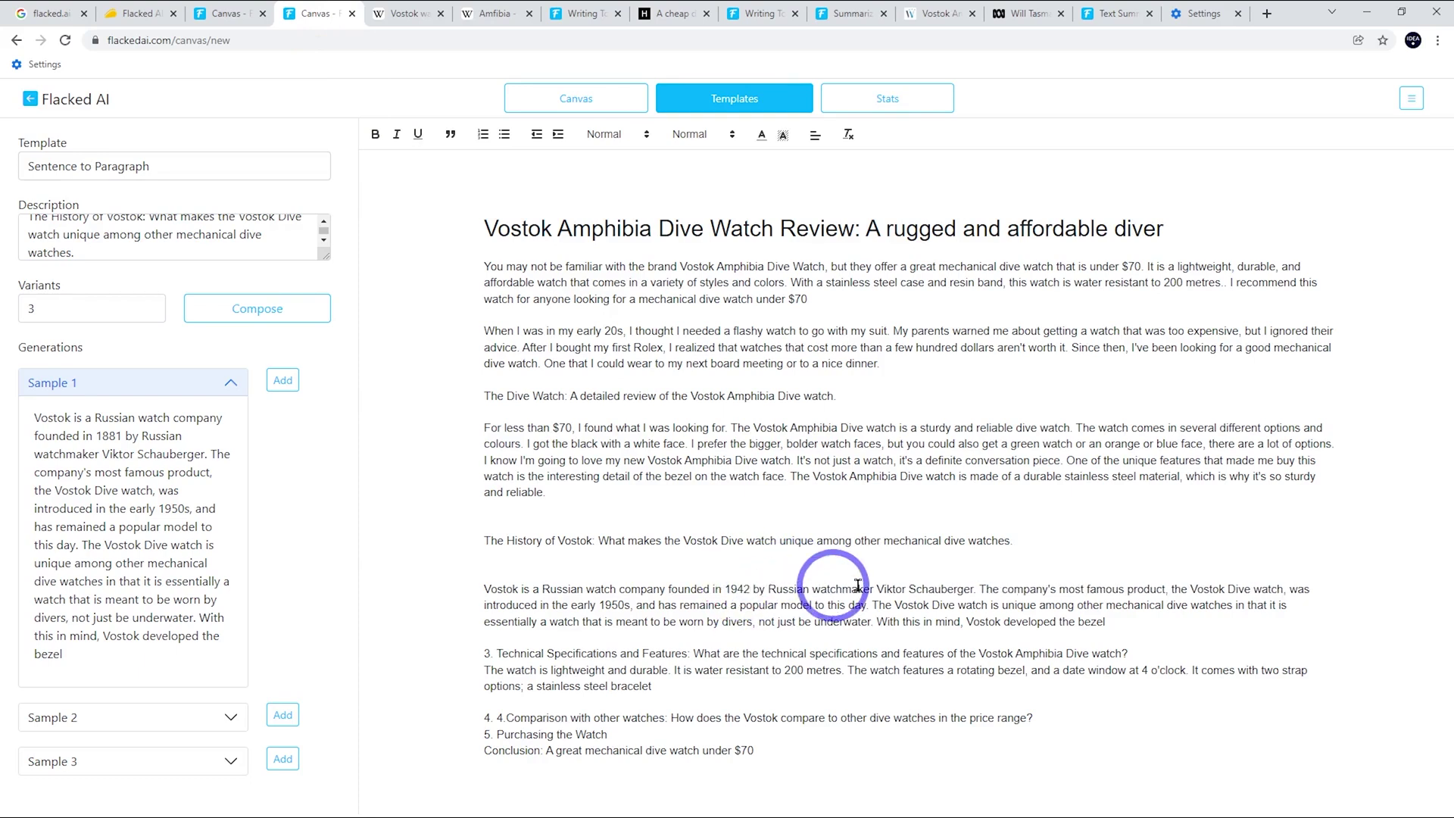
- Remove the founder attribution after 1942 and end the sentence with a full stop
{"action": "left_click_drag", "start_coordinate": [976, 590], "coordinate": [789, 590]}
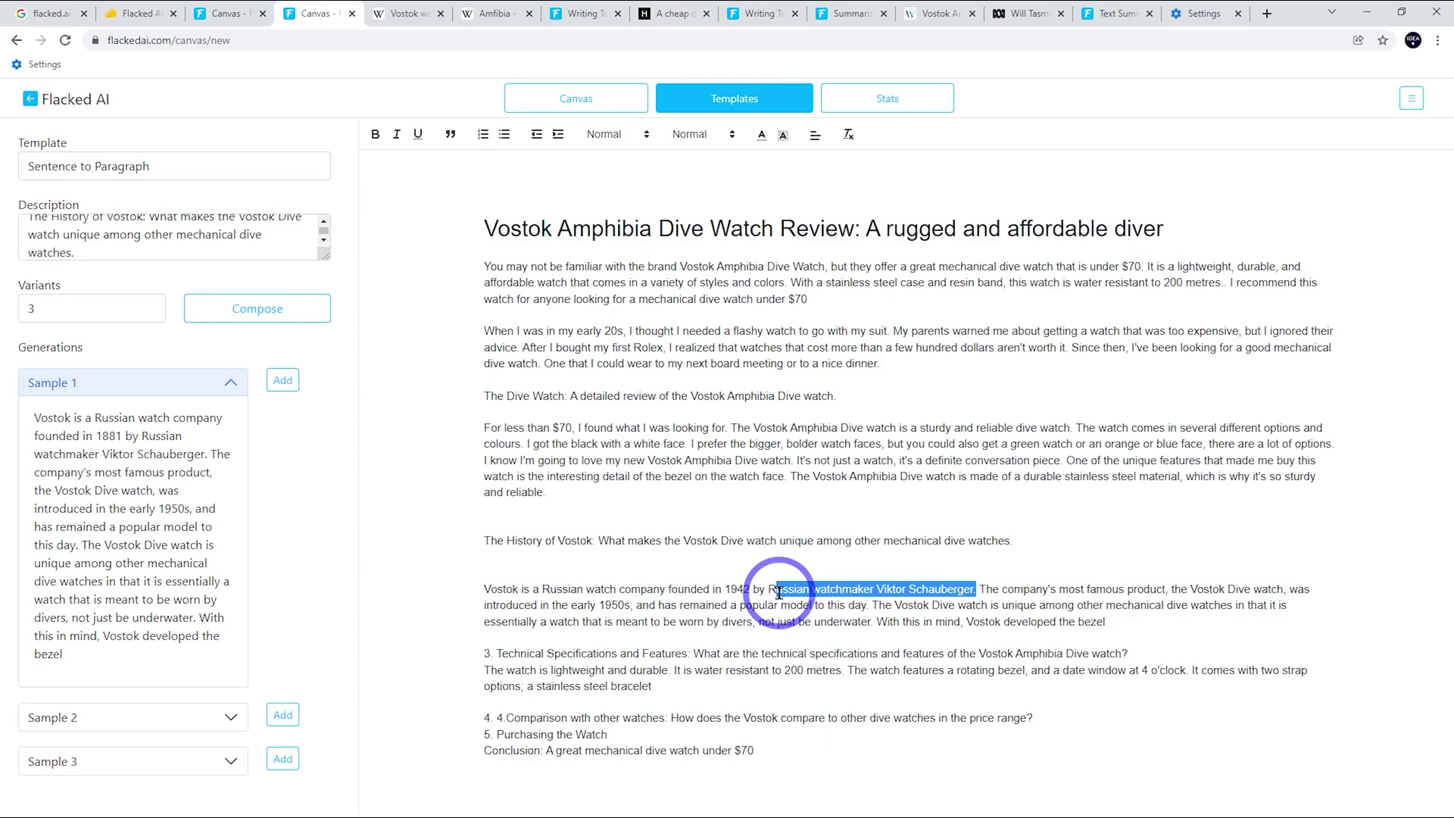
{"action": "key", "text": "BackSpace"}
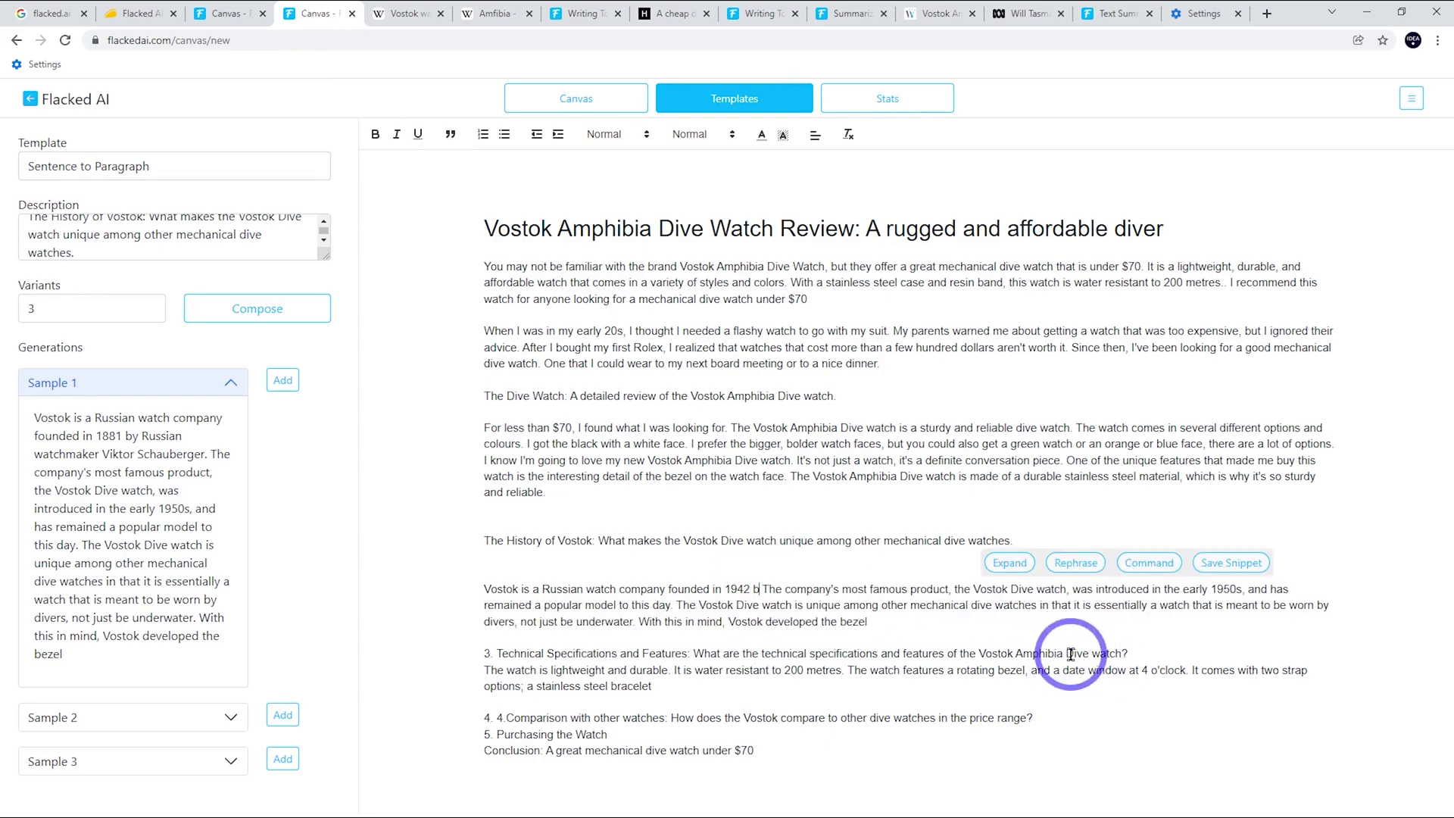
{"action": "type", "text": "."}
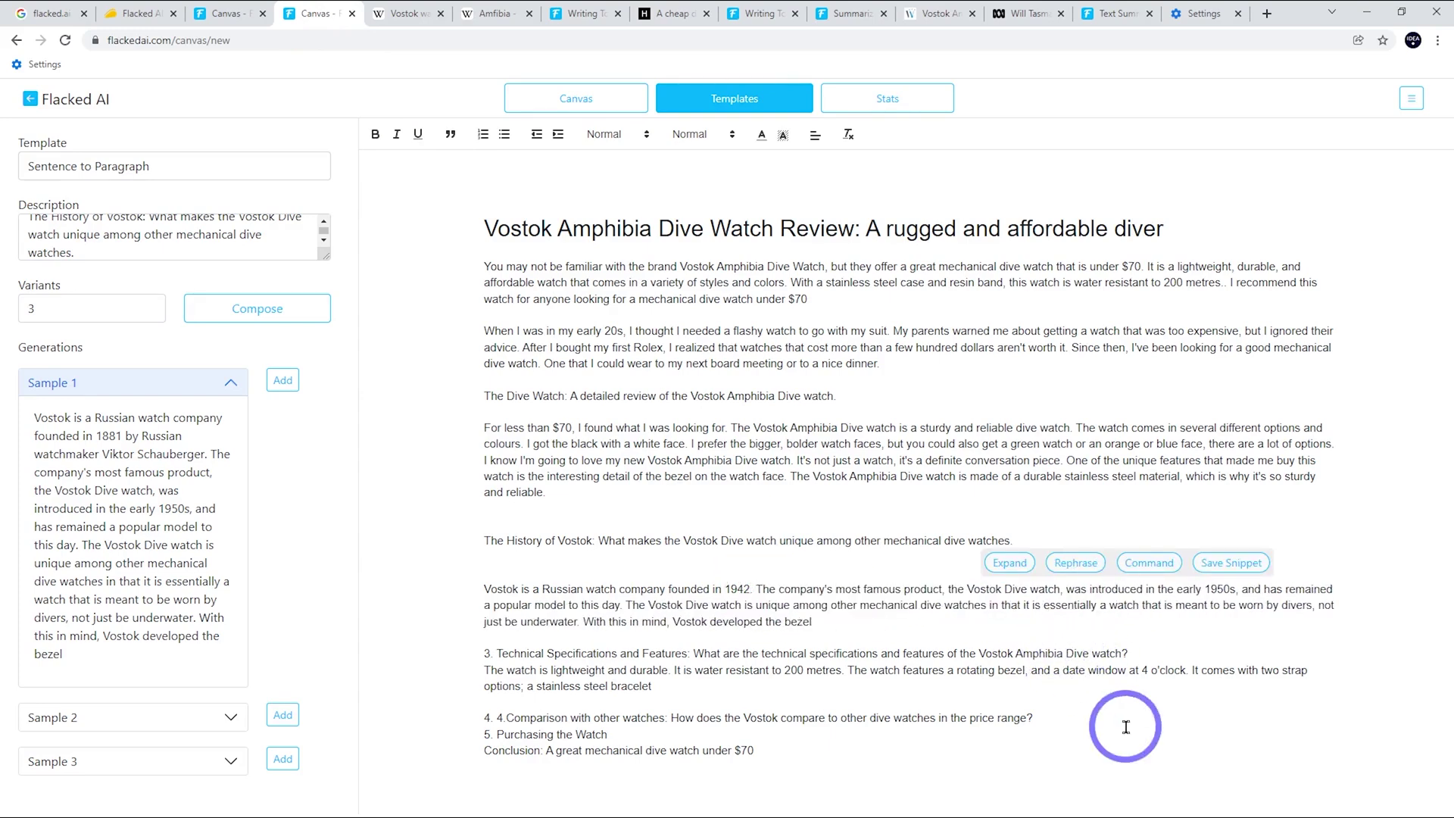
- Change the introduction decade to the early 1960s and trim the paragraph's ending so it closes with "navy divers."
{"action": "left_click", "coordinate": [1223, 590]}
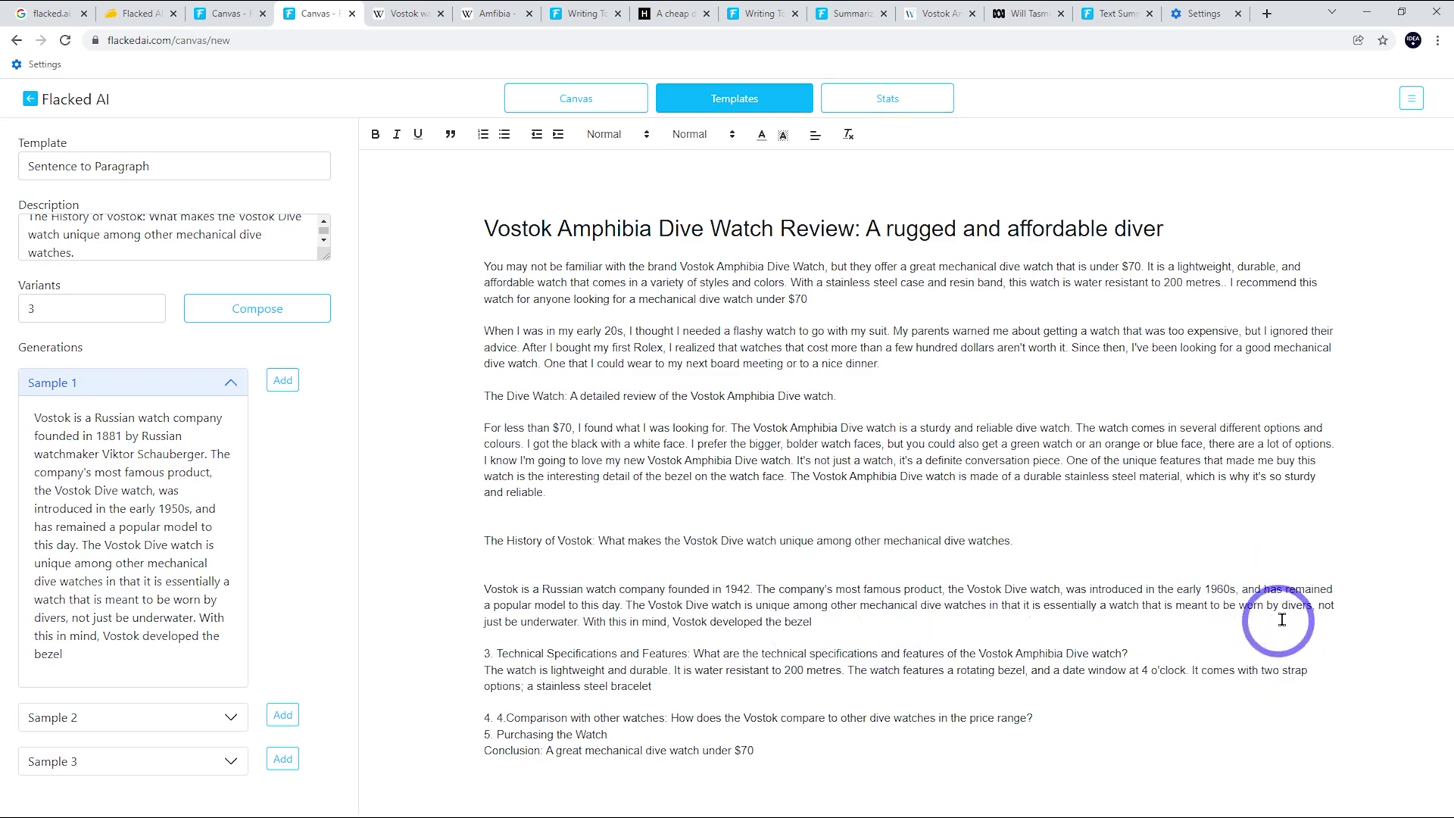
{"action": "left_click_drag", "start_coordinate": [1312, 605], "coordinate": [1344, 624]}
{"action": "key", "text": "BackSpace"}
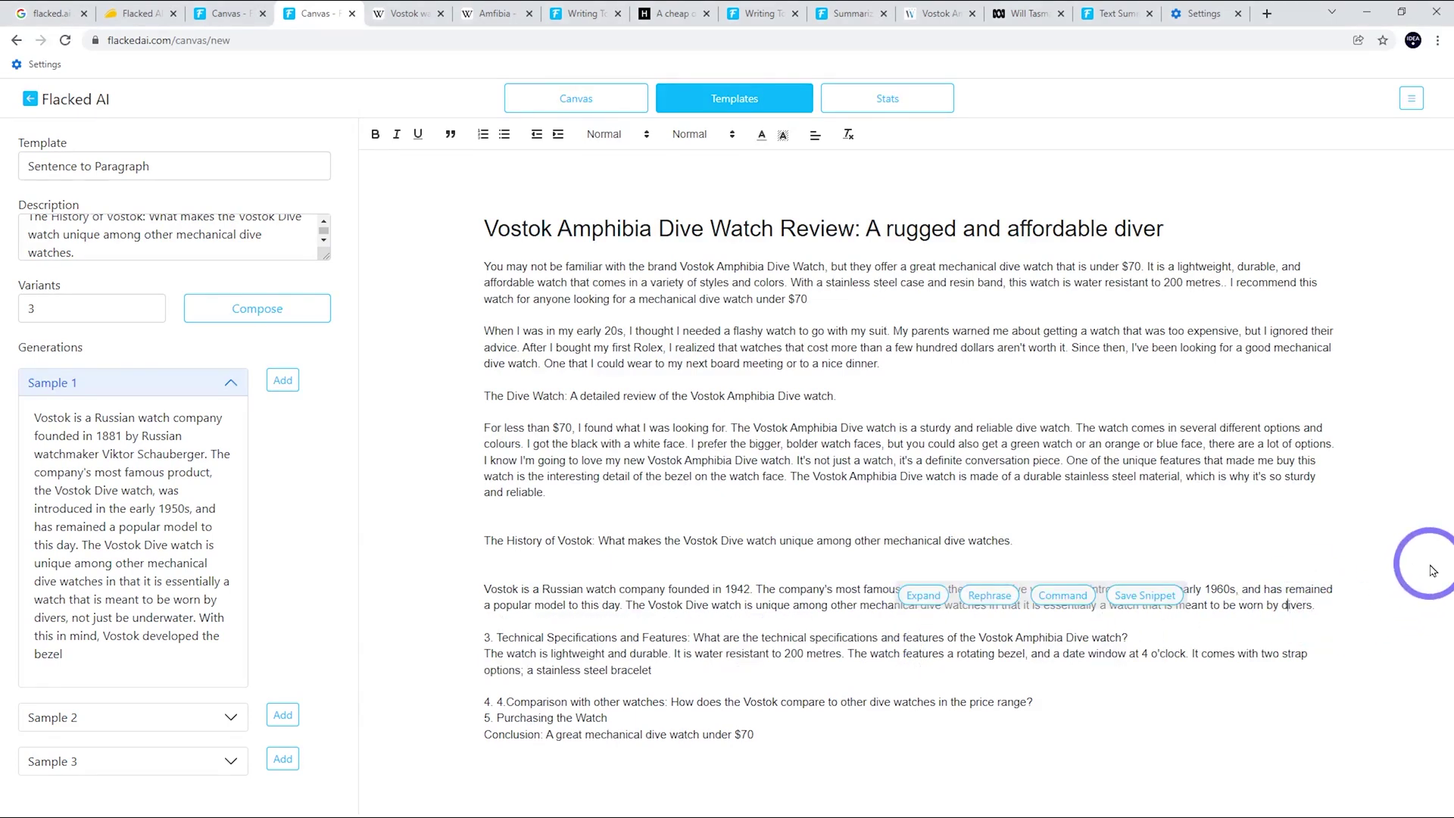
{"action": "type", "text": "avy"}
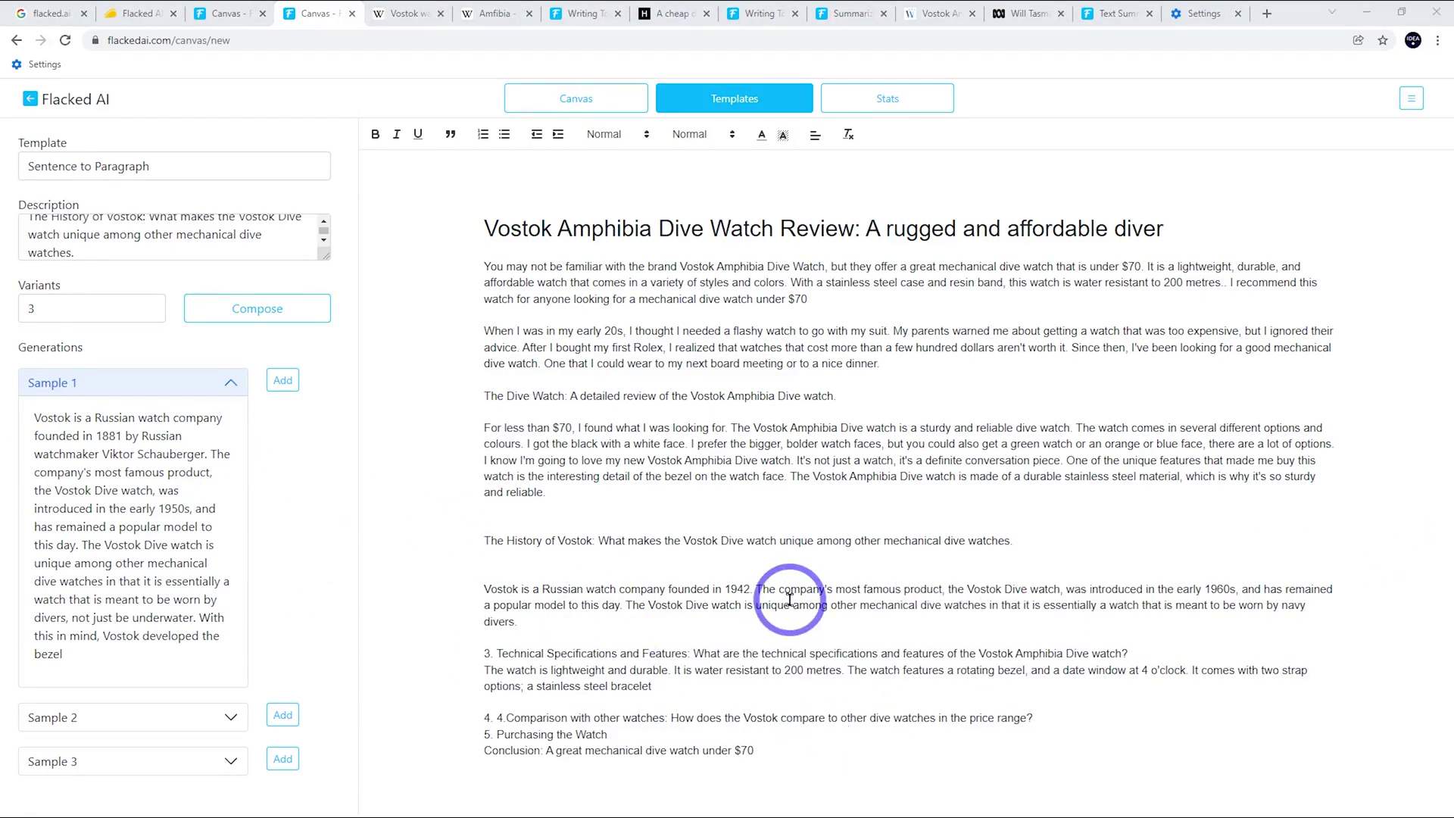
- Copy the first two sentences of the Vostok history paragraph and try expanding them with AI
{"action": "left_click_drag", "start_coordinate": [484, 587], "coordinate": [625, 606]}
{"action": "key", "text": "ctrl+c"}
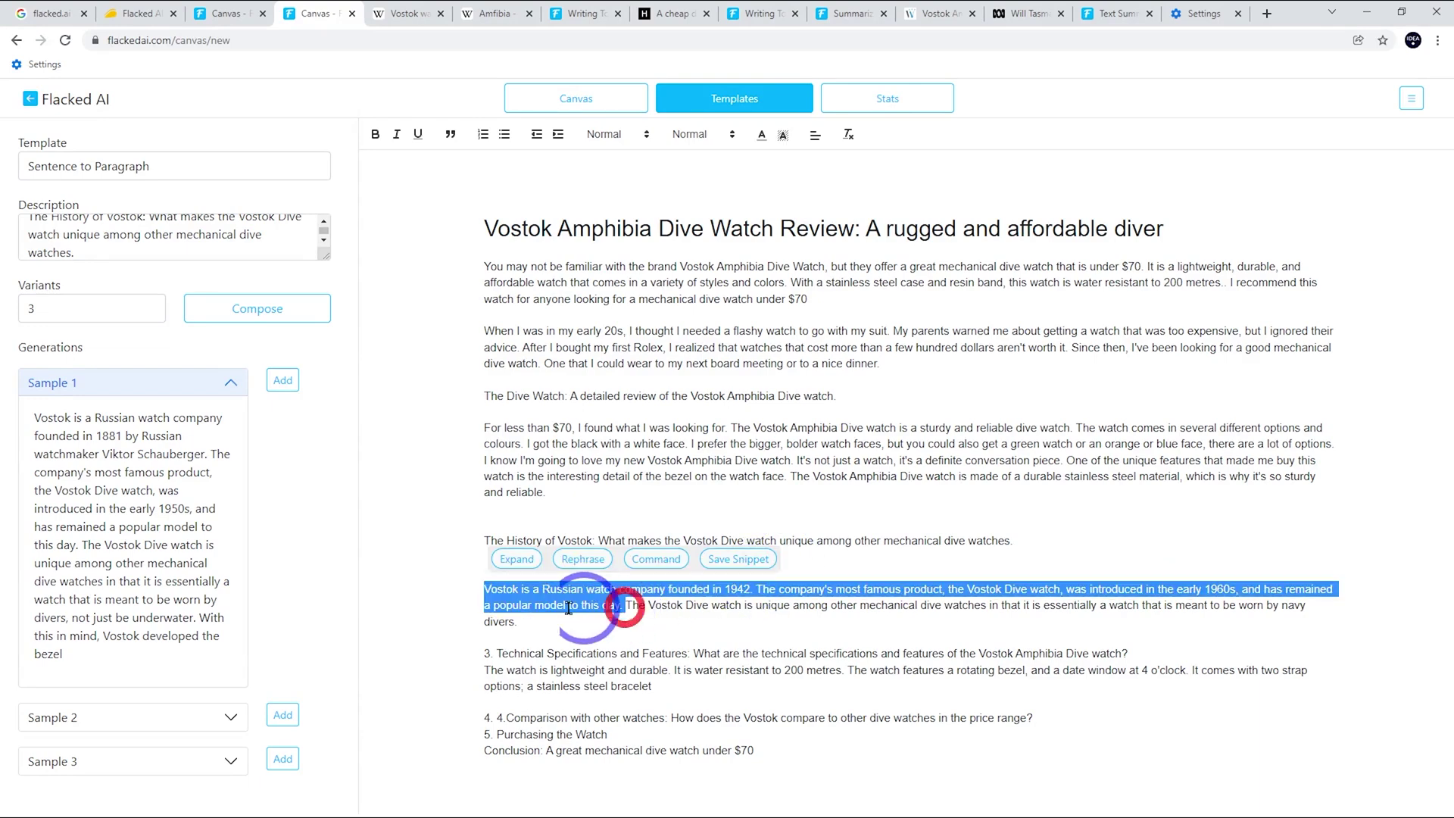
{"action": "left_click", "coordinate": [582, 566]}
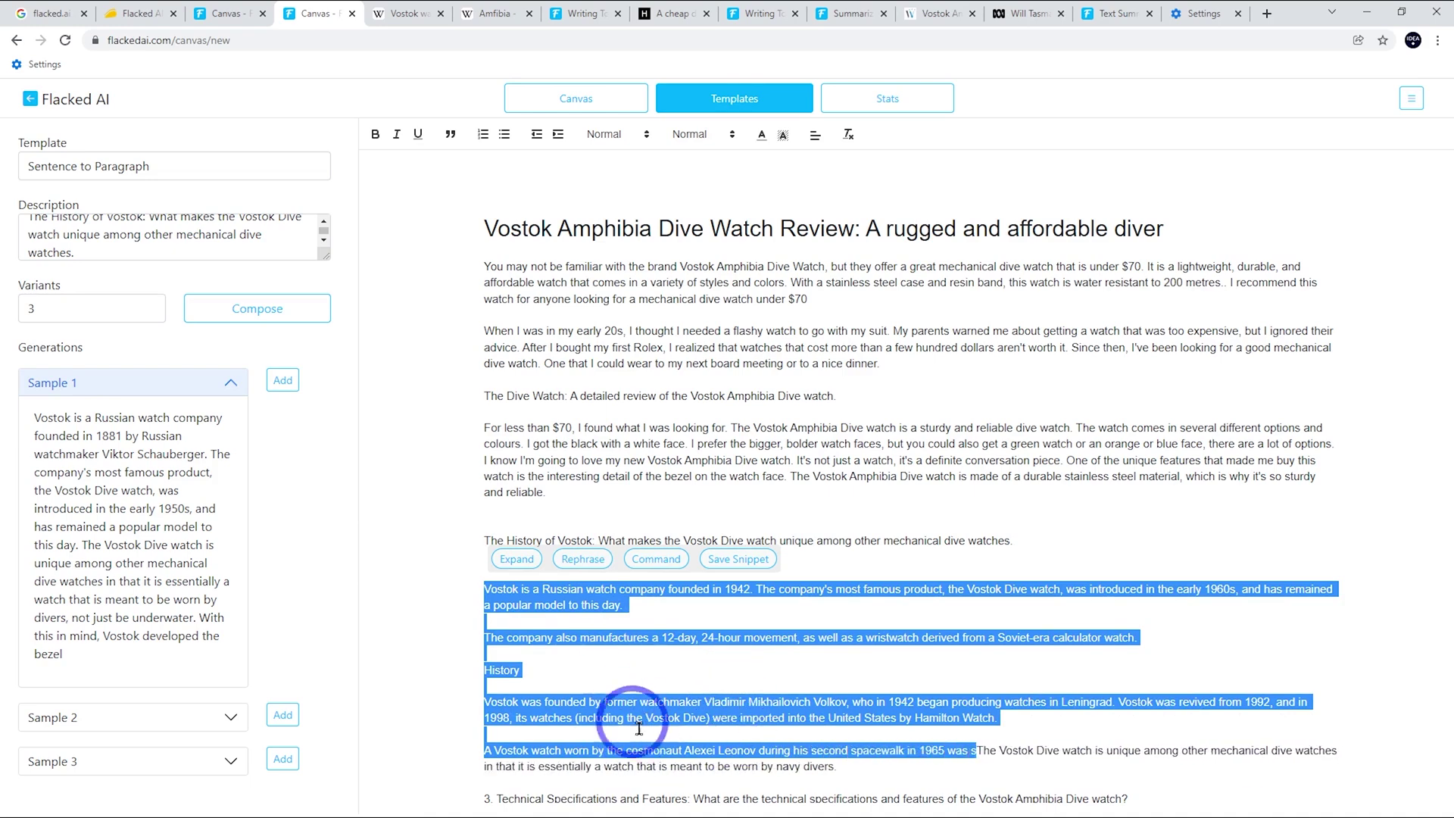
{"action": "scroll", "coordinate": [768, 691], "scroll_direction": "down", "scroll_amount": 1}
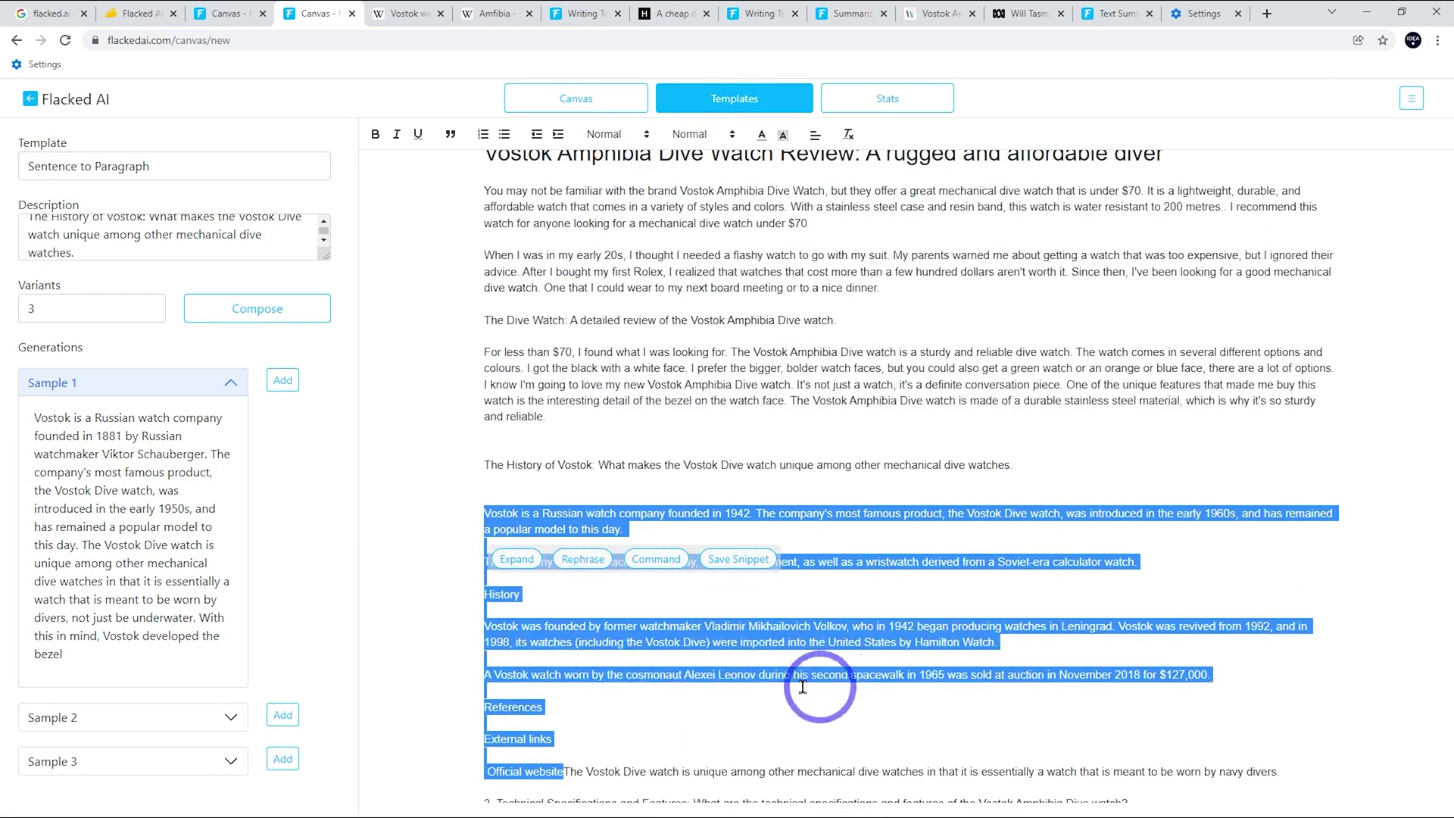
- Delete the expanded history text and paste back the original first two sentences
{"action": "key", "text": "BackSpace"}
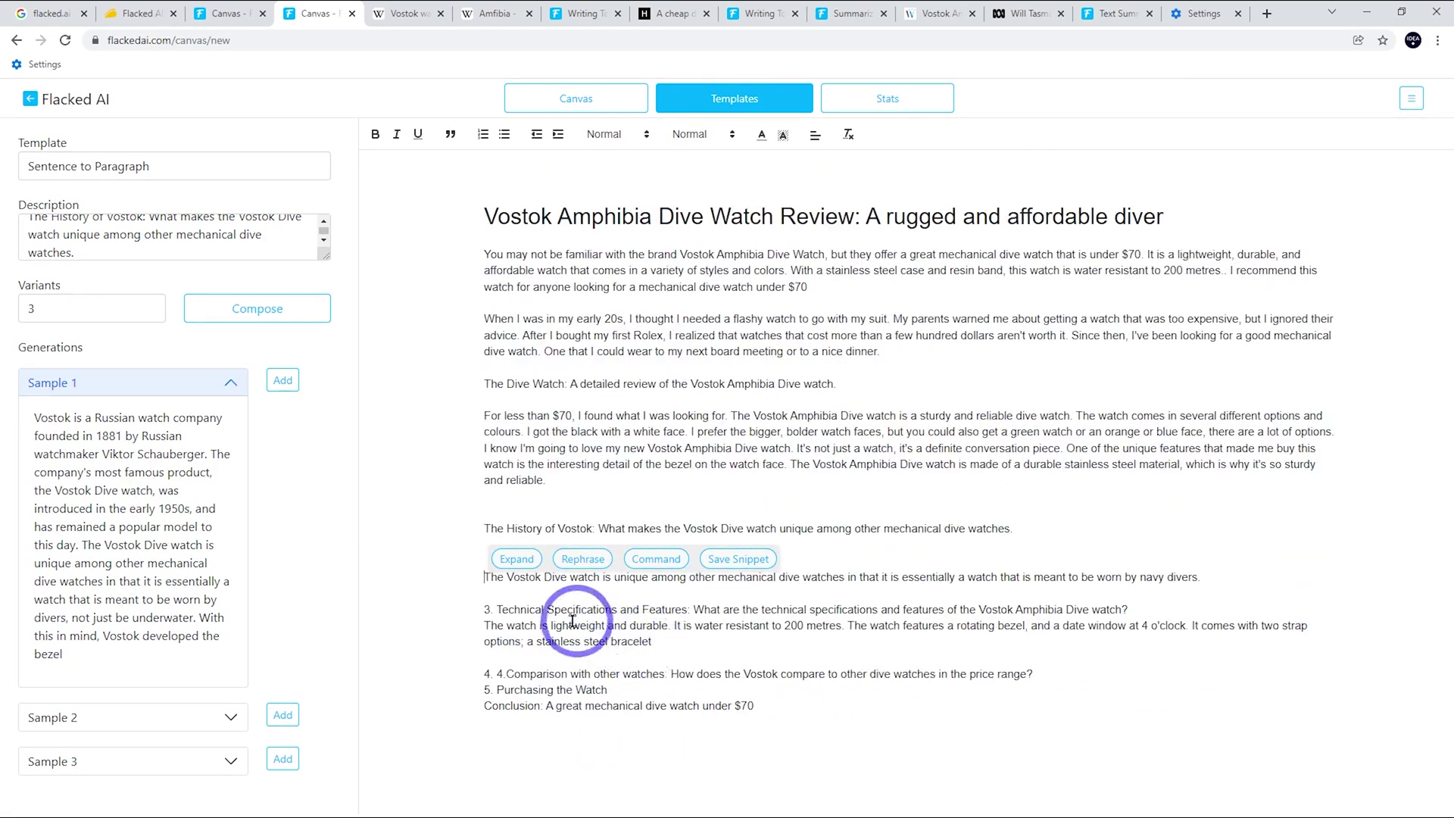
{"action": "left_click", "coordinate": [110, 586]}
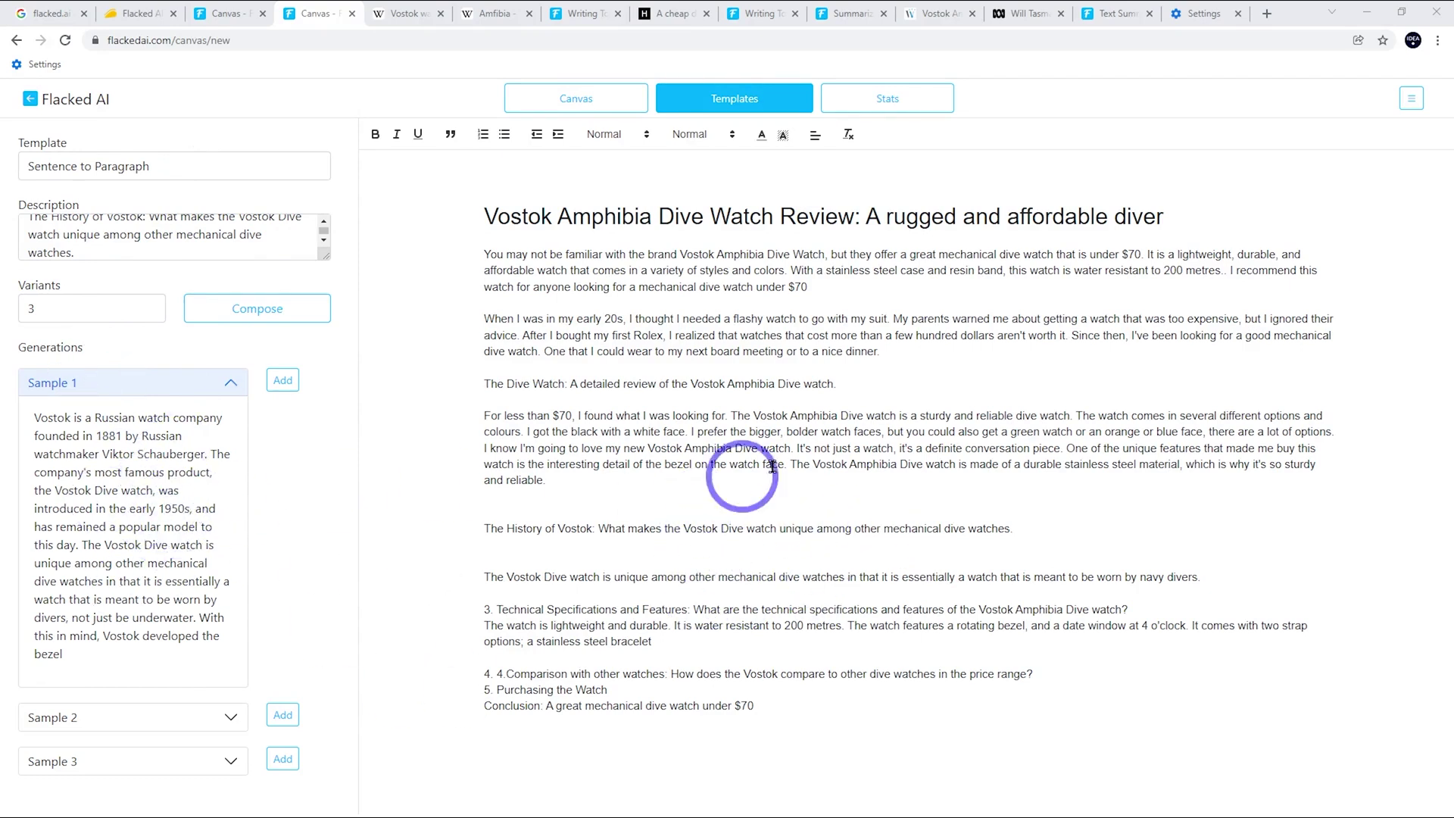
{"action": "key", "text": "ctrl+v"}
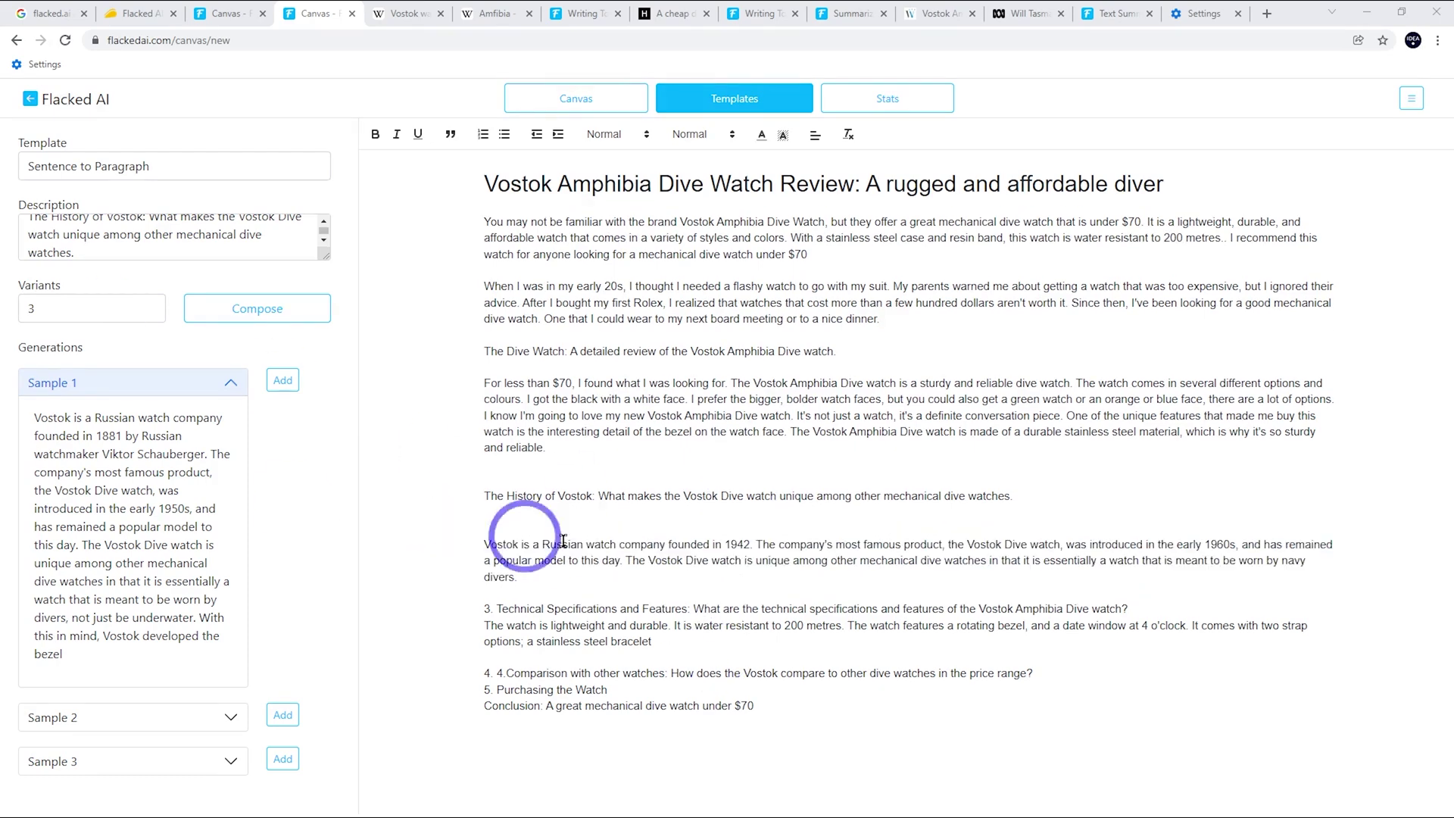
- Remove the extra blank line between "The History of Vostok" heading and its paragraph
{"action": "left_click_drag", "start_coordinate": [398, 528], "coordinate": [412, 576]}
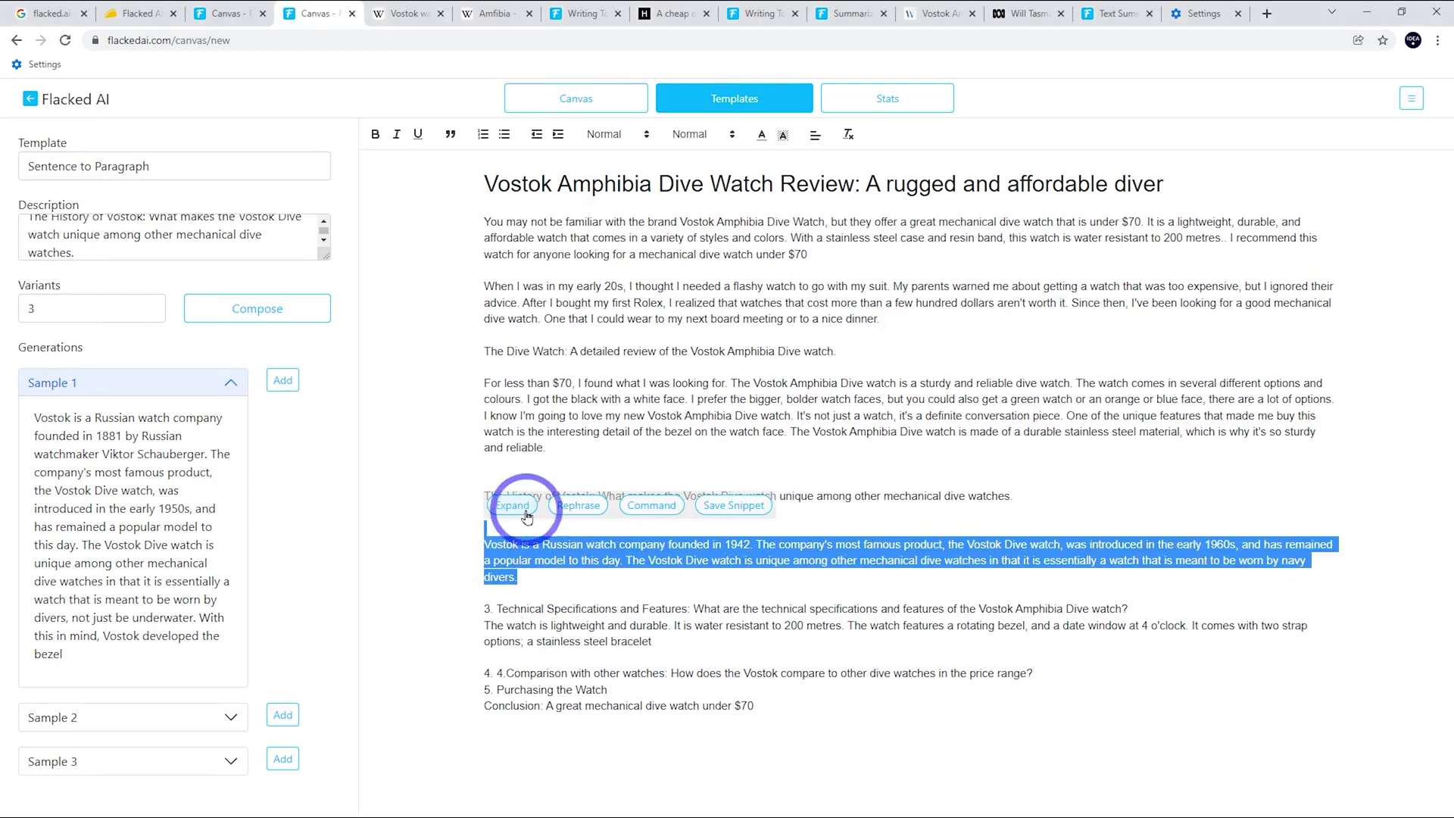
{"action": "left_click", "coordinate": [504, 519]}
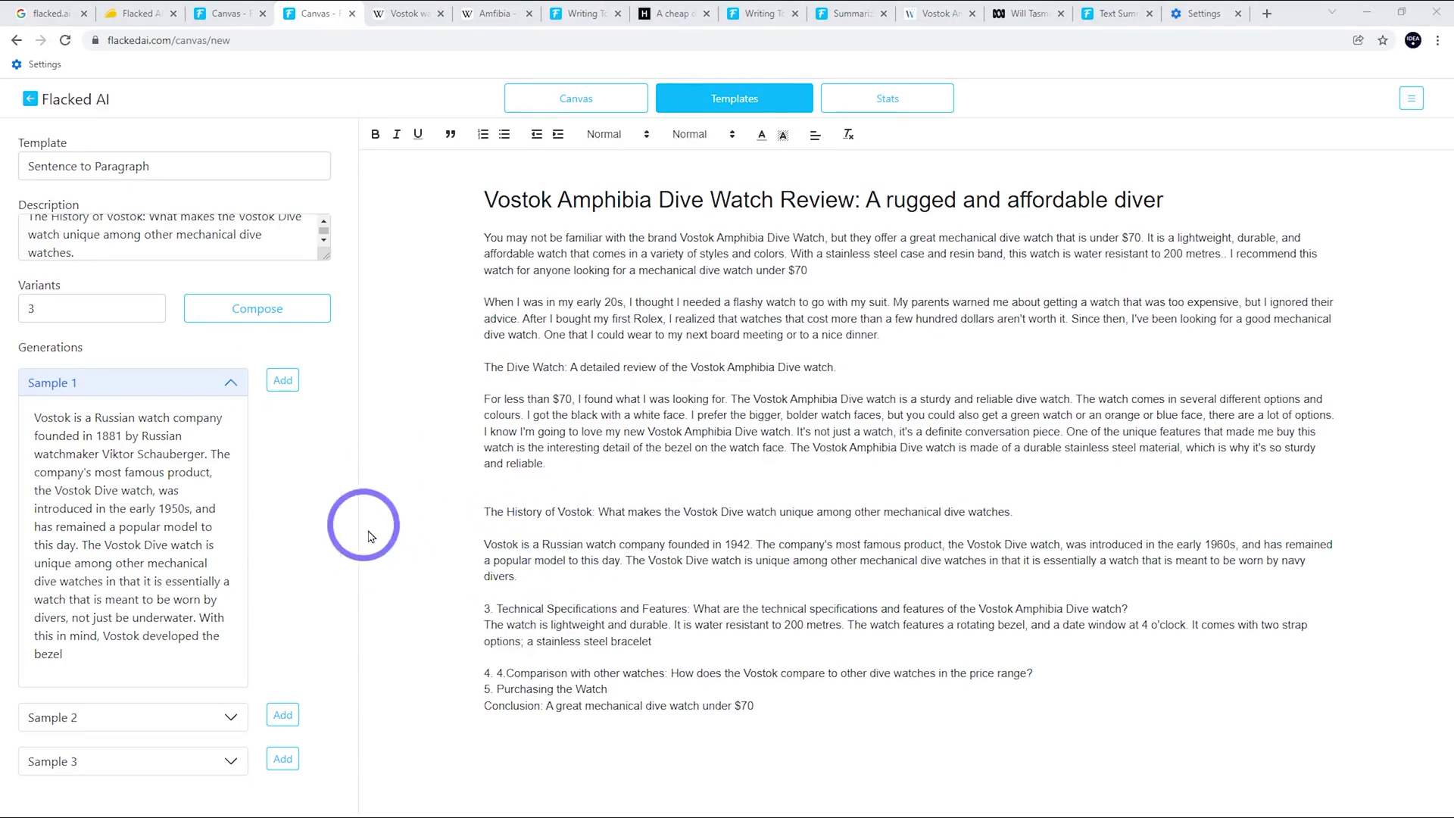
- Generate 3 Sentence to Paragraph variants using the "Technical Specifications and Features" heading, prefixed with "Vostok amphibia", as the description
{"action": "left_click_drag", "start_coordinate": [1129, 609], "coordinate": [496, 607]}
{"action": "key", "text": "ctrl+c"}
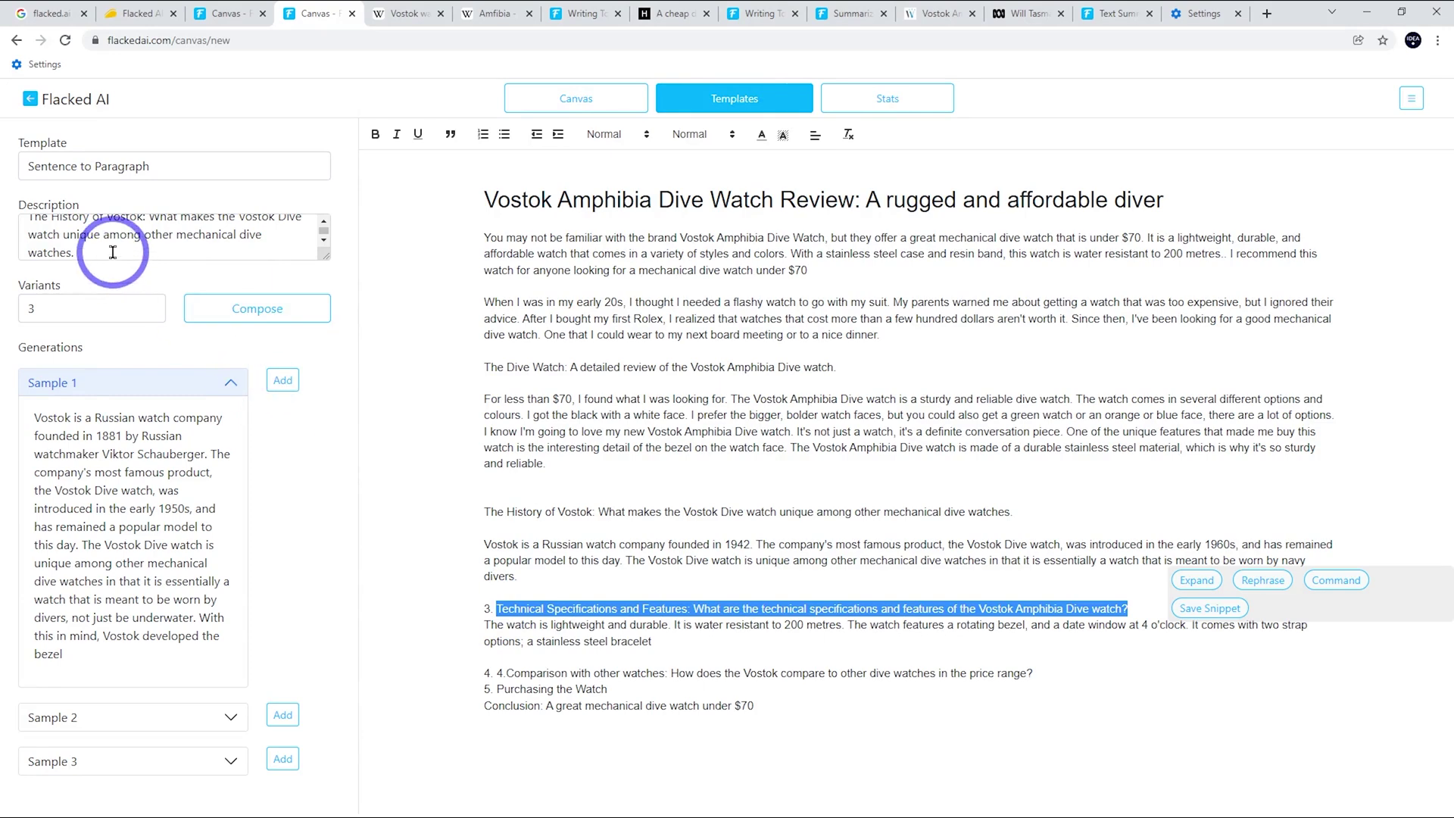
{"action": "left_click_drag", "start_coordinate": [112, 252], "coordinate": [4, 235]}
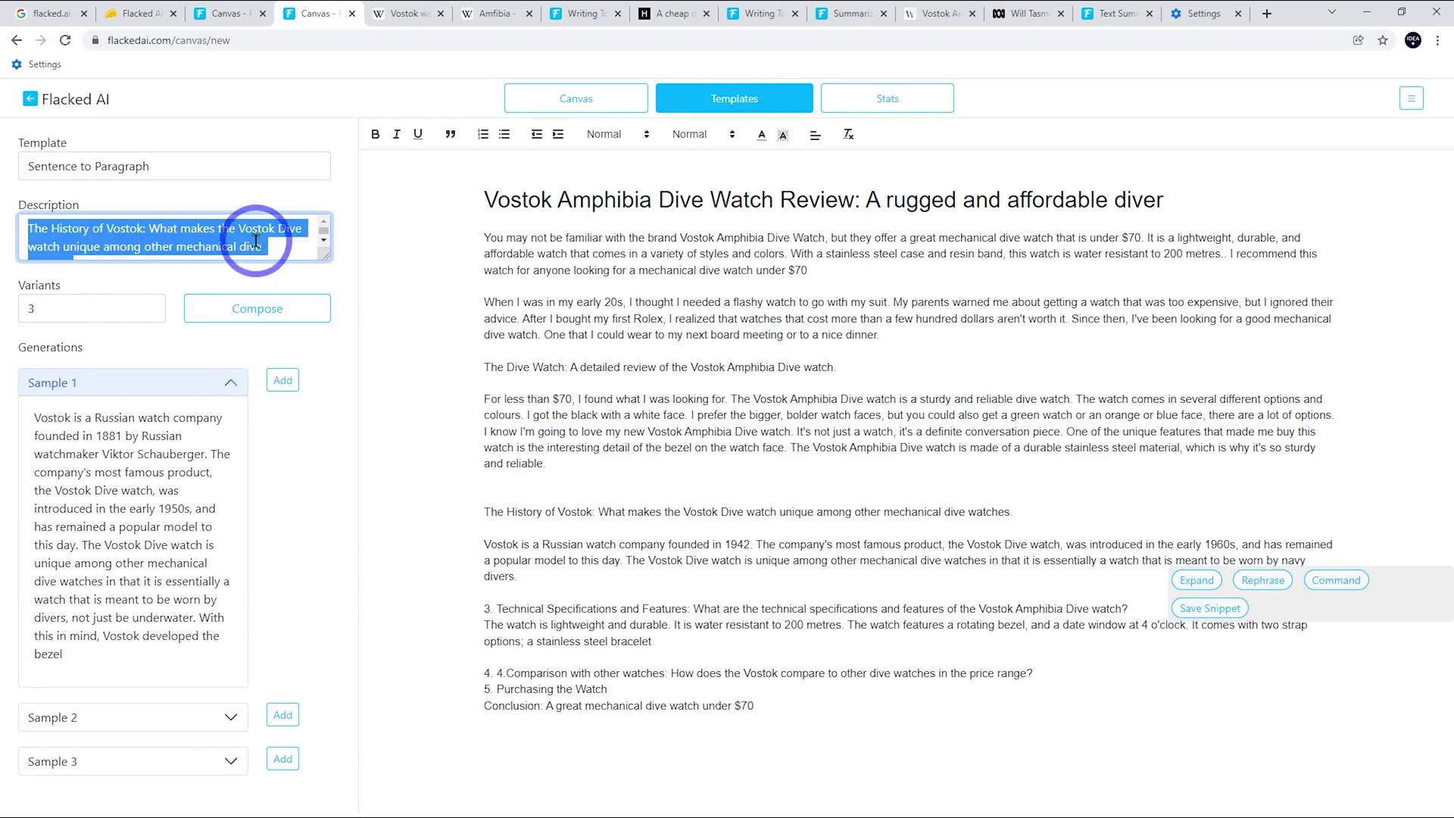
{"action": "key", "text": "ctrl+v"}
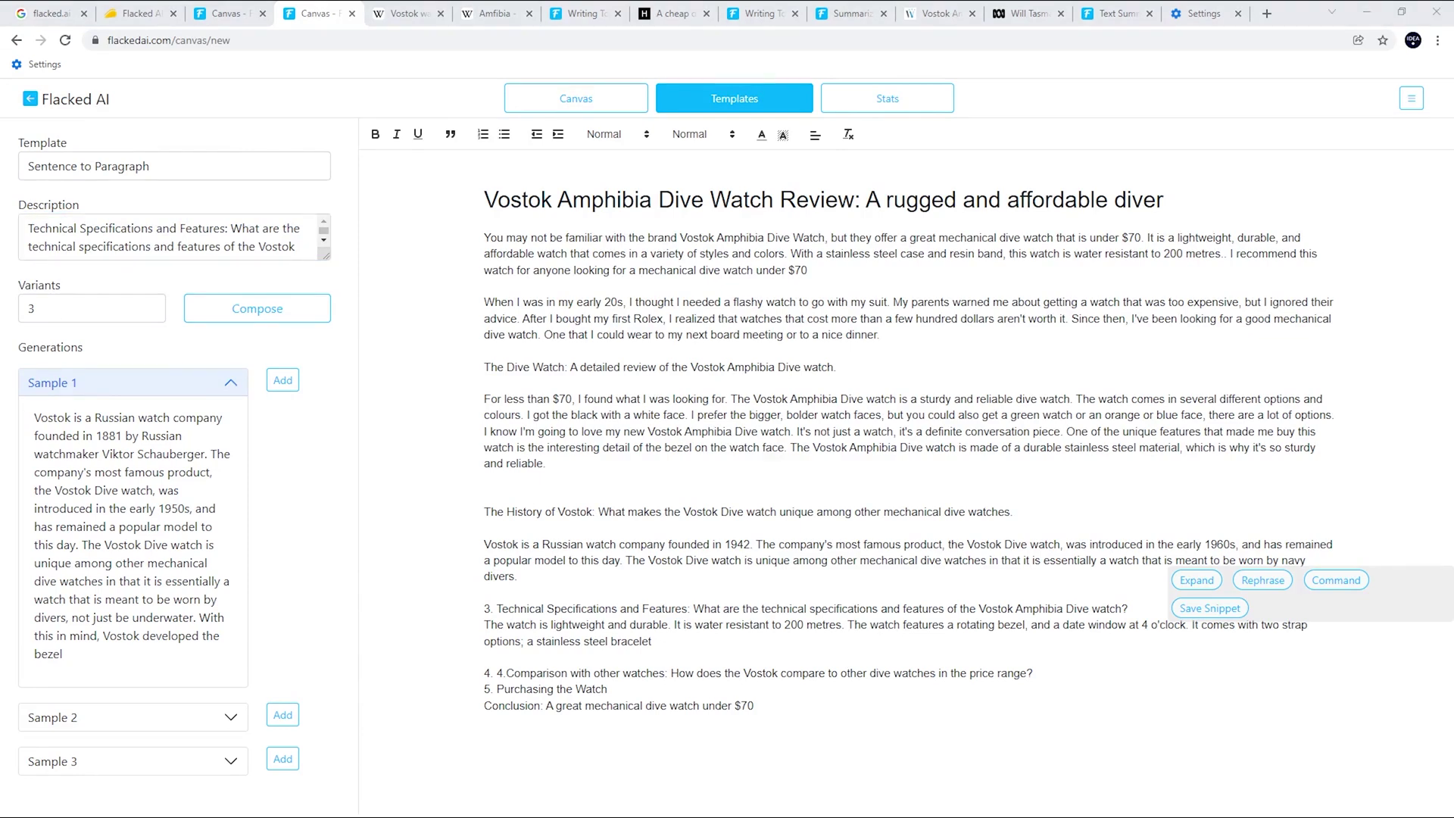
{"action": "left_click", "coordinate": [33, 229]}
{"action": "type", "text": "Vostok amphibia"}
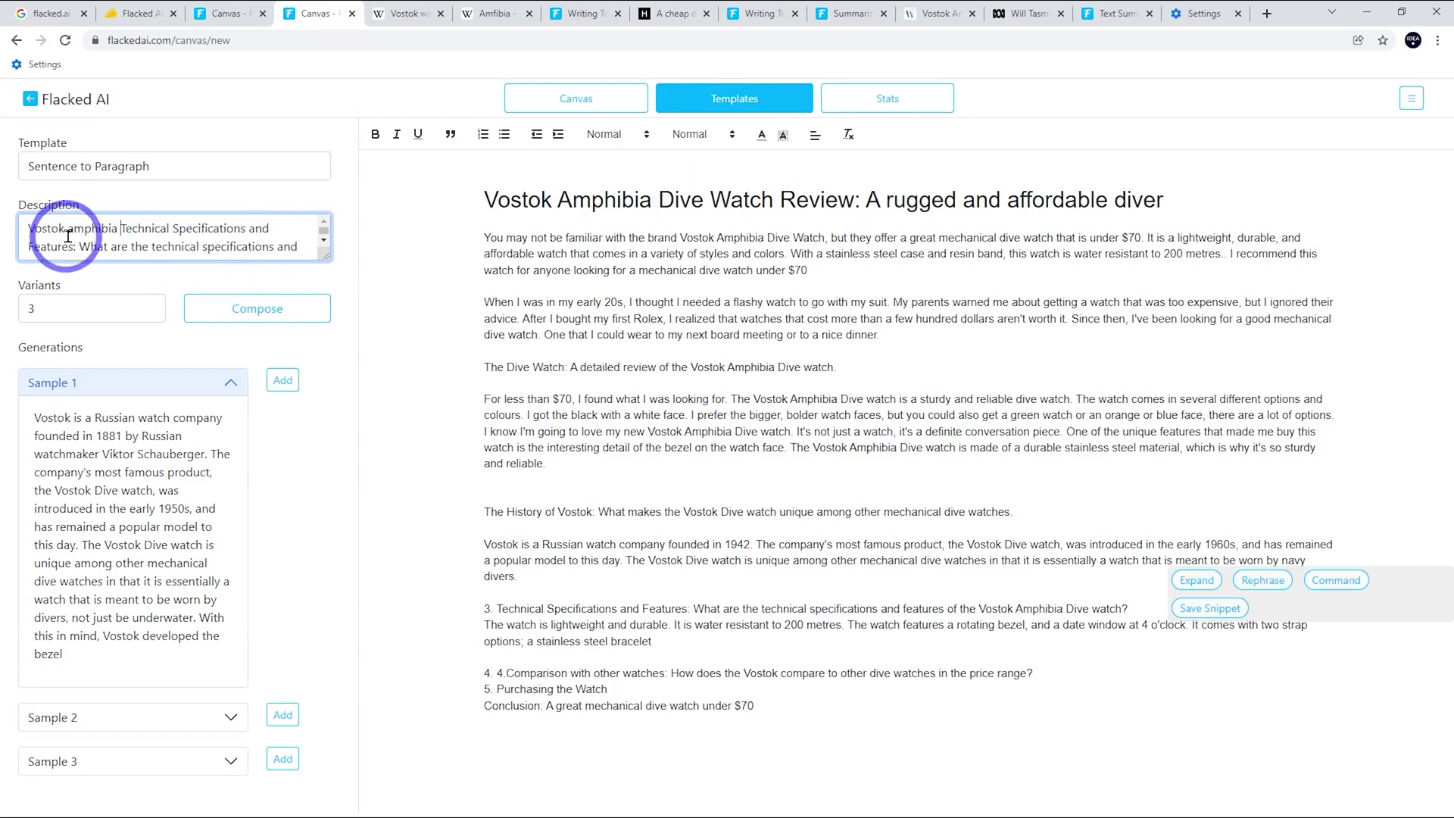
{"action": "left_click", "coordinate": [244, 309]}
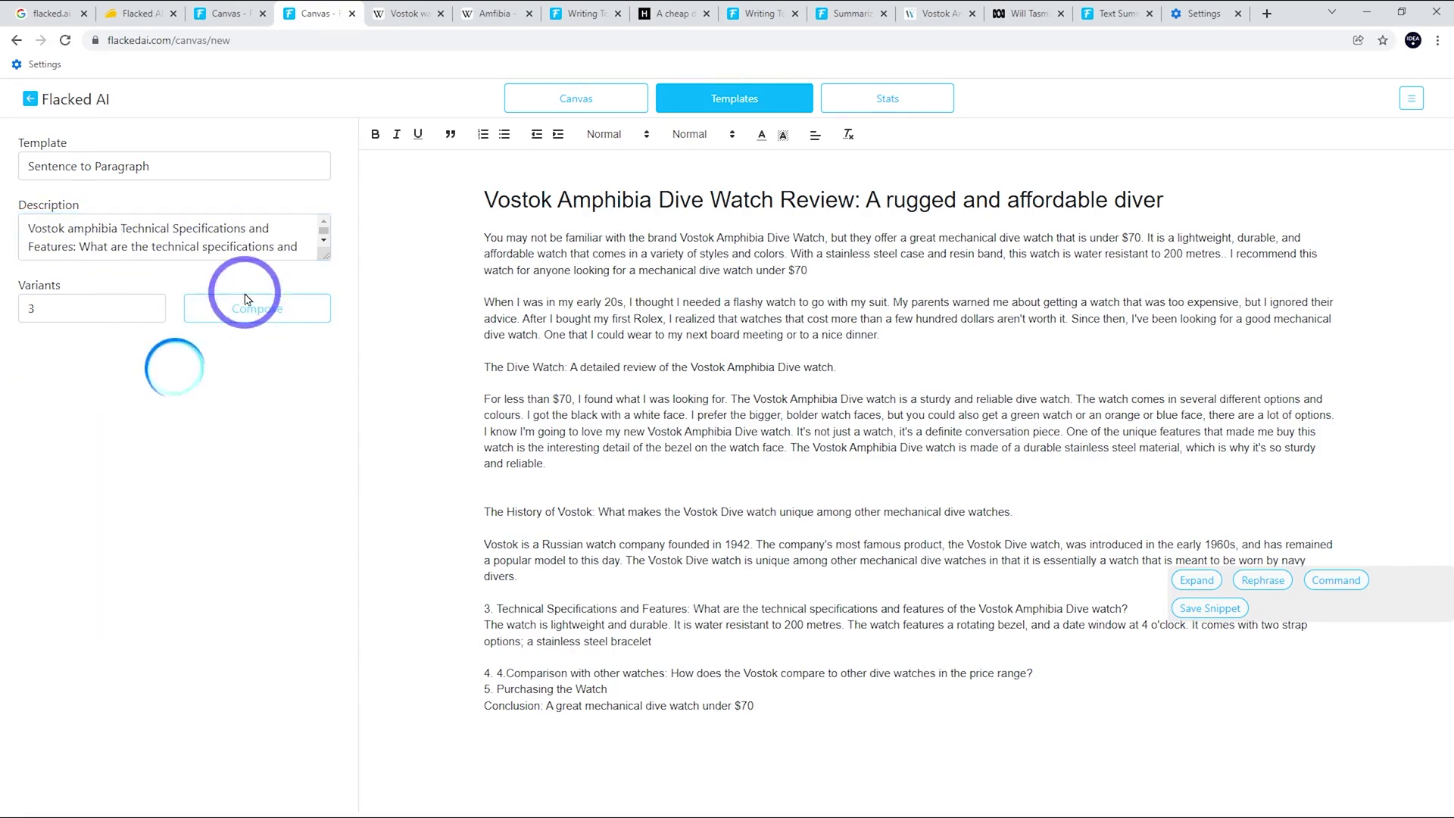
- Compare the generated specification samples and add Sample 2 on a new line below the existing technical specifications text
{"action": "left_click", "coordinate": [148, 380]}
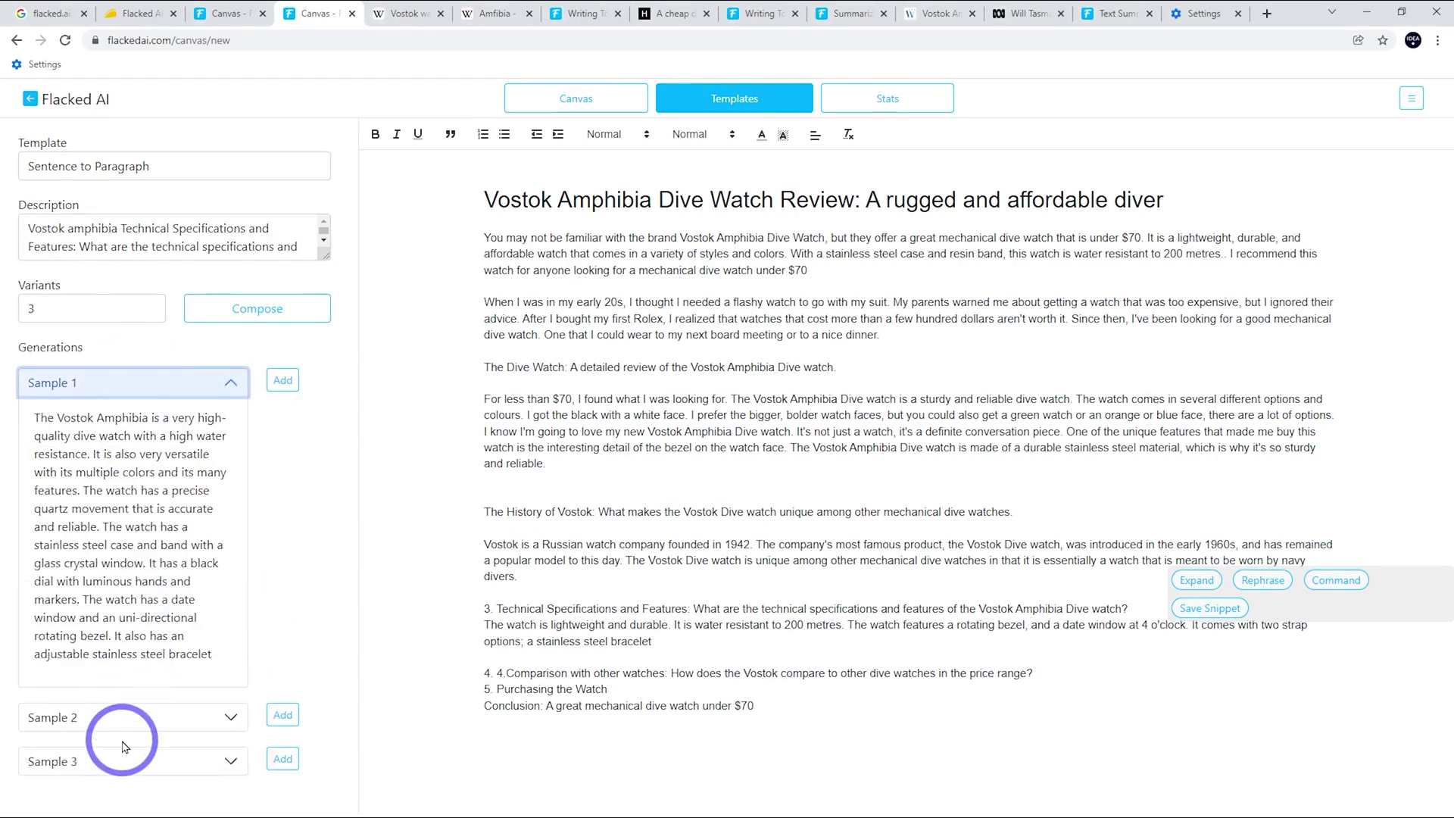
{"action": "left_click", "coordinate": [125, 749]}
{"action": "left_click", "coordinate": [114, 425]}
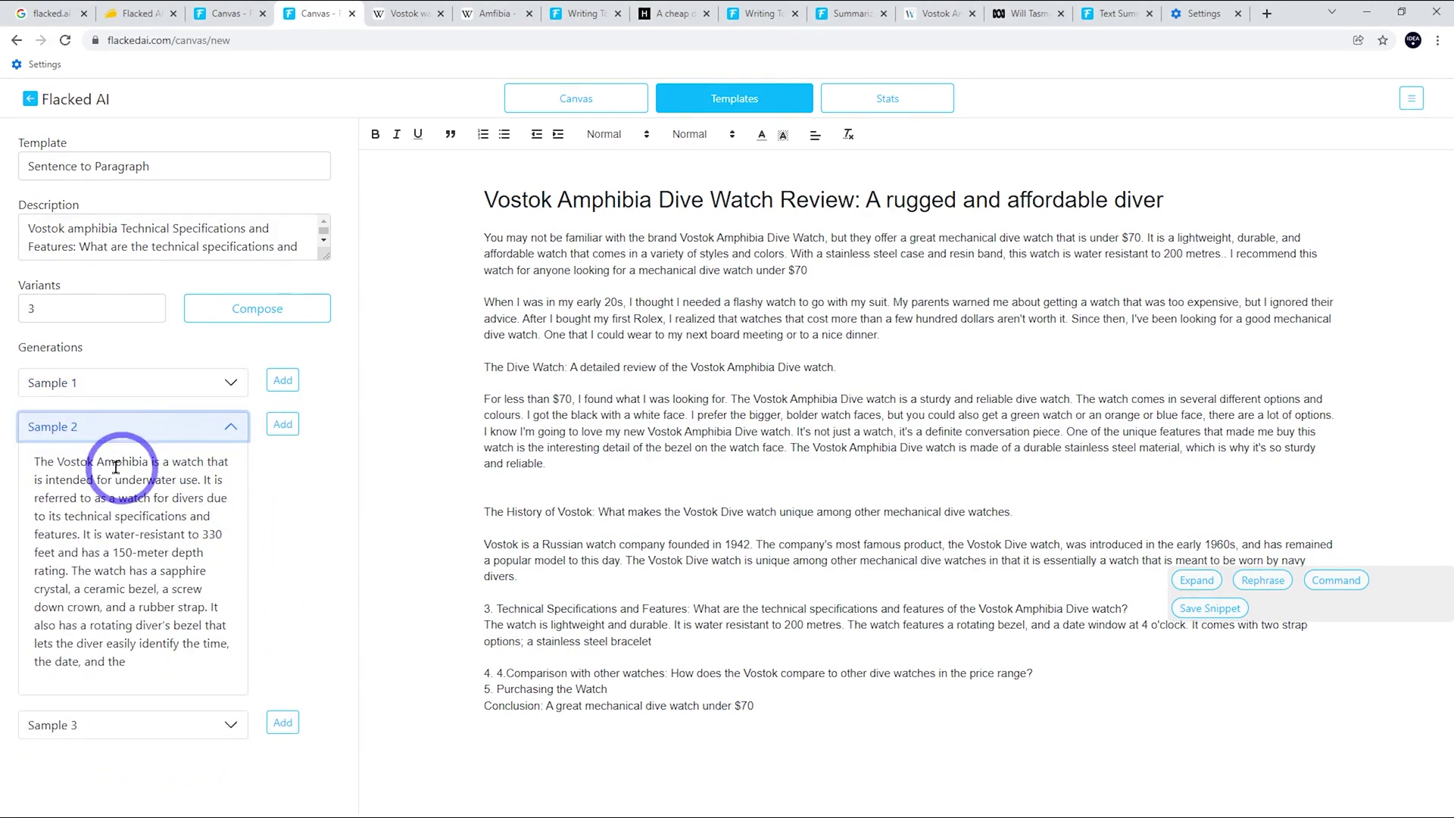
{"action": "left_click", "coordinate": [708, 635]}
{"action": "key", "text": "Return"}
{"action": "key", "text": "Return"}
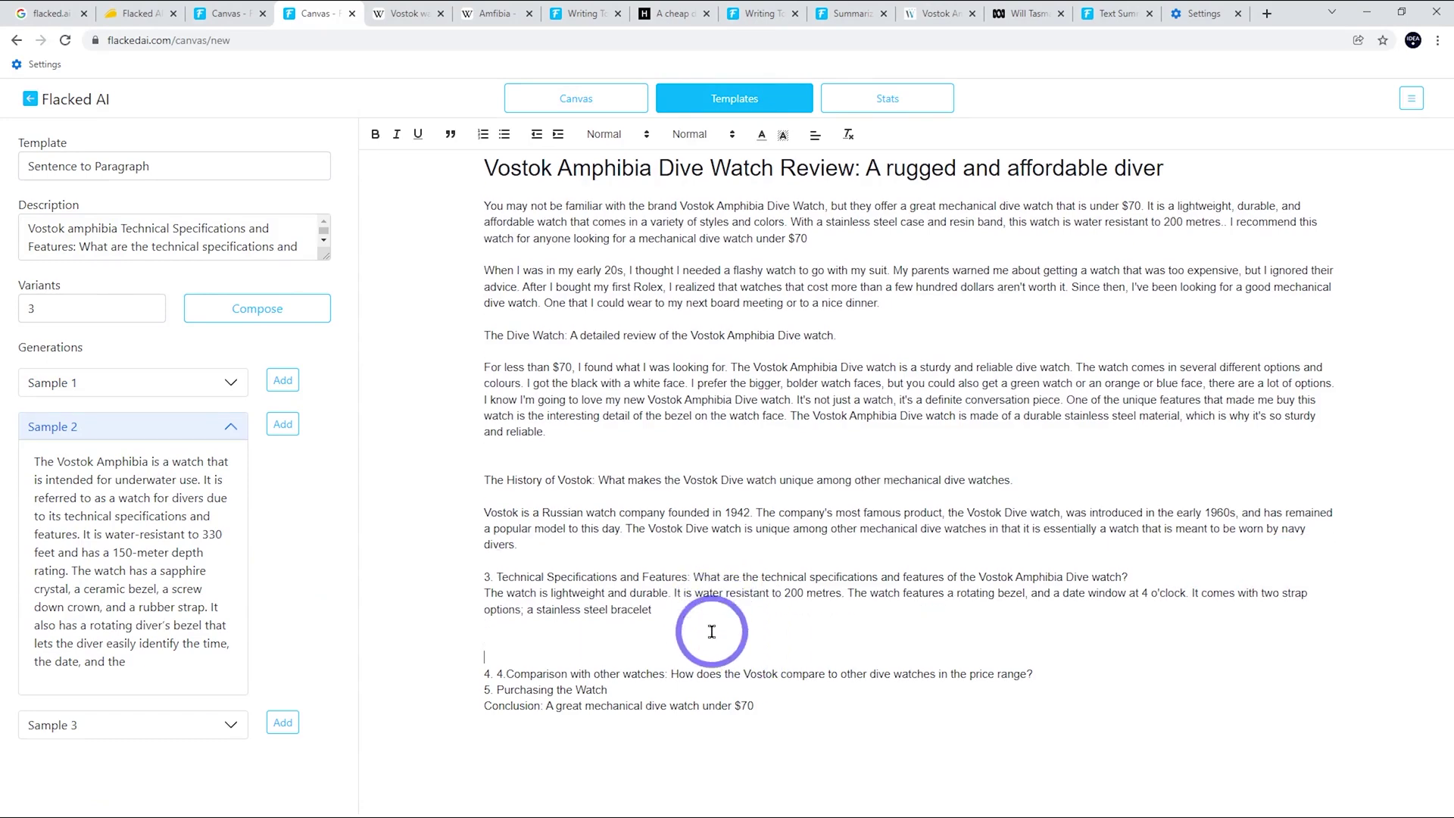
{"action": "left_click", "coordinate": [282, 424]}
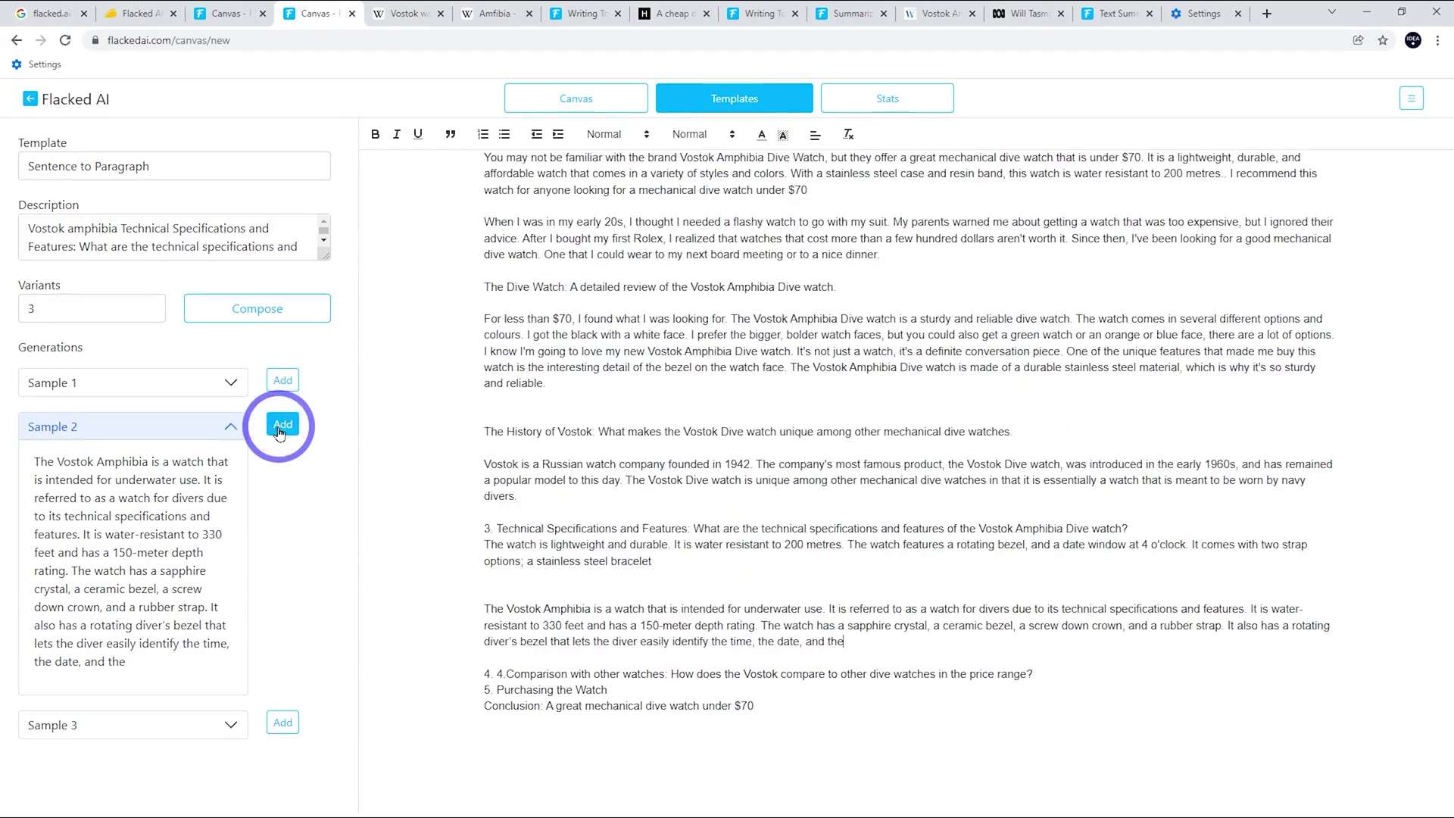
- Delete the old technical specifications text and the spare blank line above the added sample
{"action": "left_click", "coordinate": [583, 587]}
{"action": "key", "text": "BackSpace"}
{"action": "left_click_drag", "start_coordinate": [664, 580], "coordinate": [484, 561]}
{"action": "key", "text": "BackSpace"}
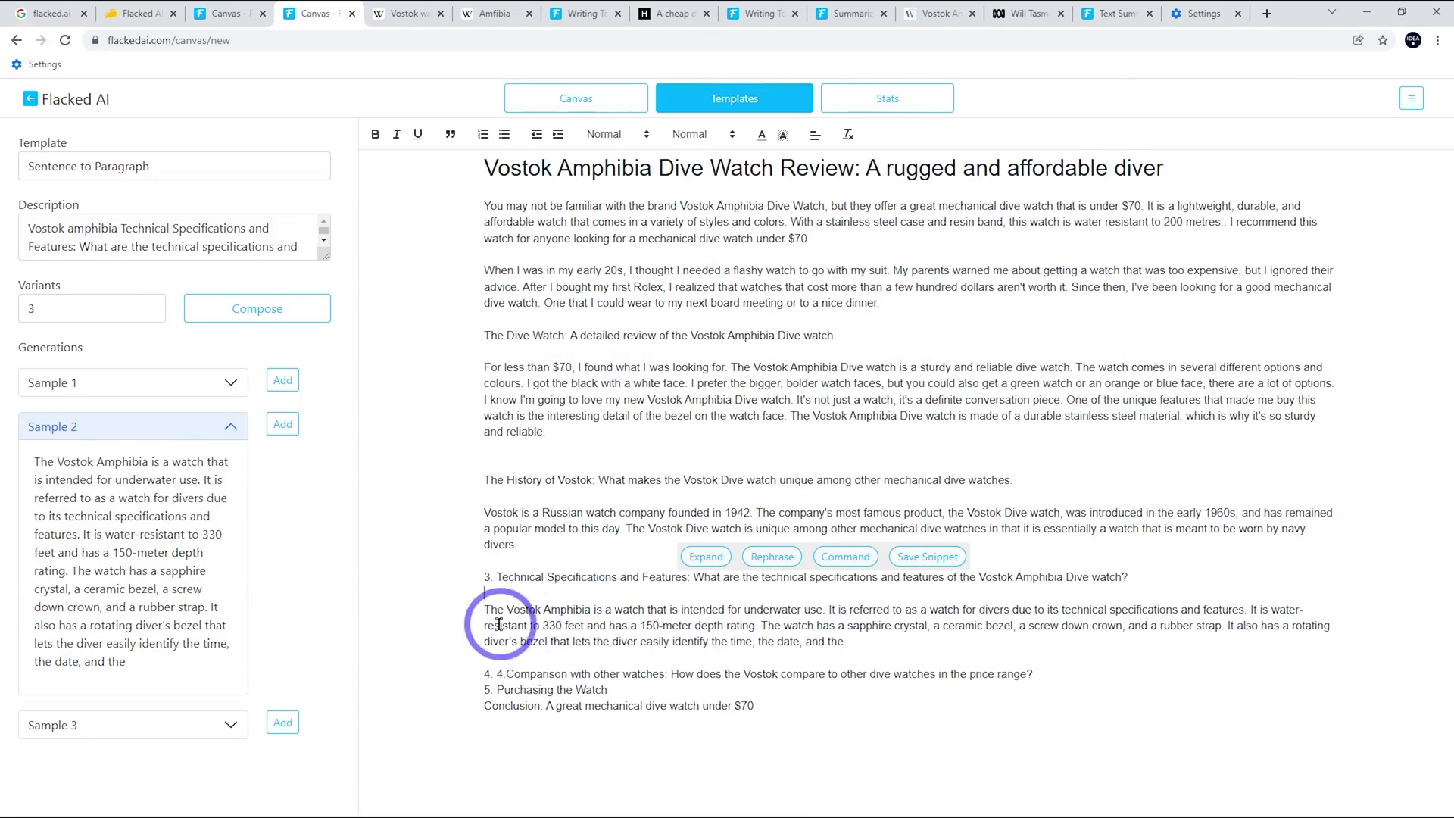
- Correct the specifications paragraph to state water resistance to 660 feet and a 200-meter depth rating
{"action": "left_click", "coordinate": [546, 625]}
{"action": "key", "text": "BackSpace"}
{"action": "key", "text": "Delete"}
{"action": "type", "text": "66"}
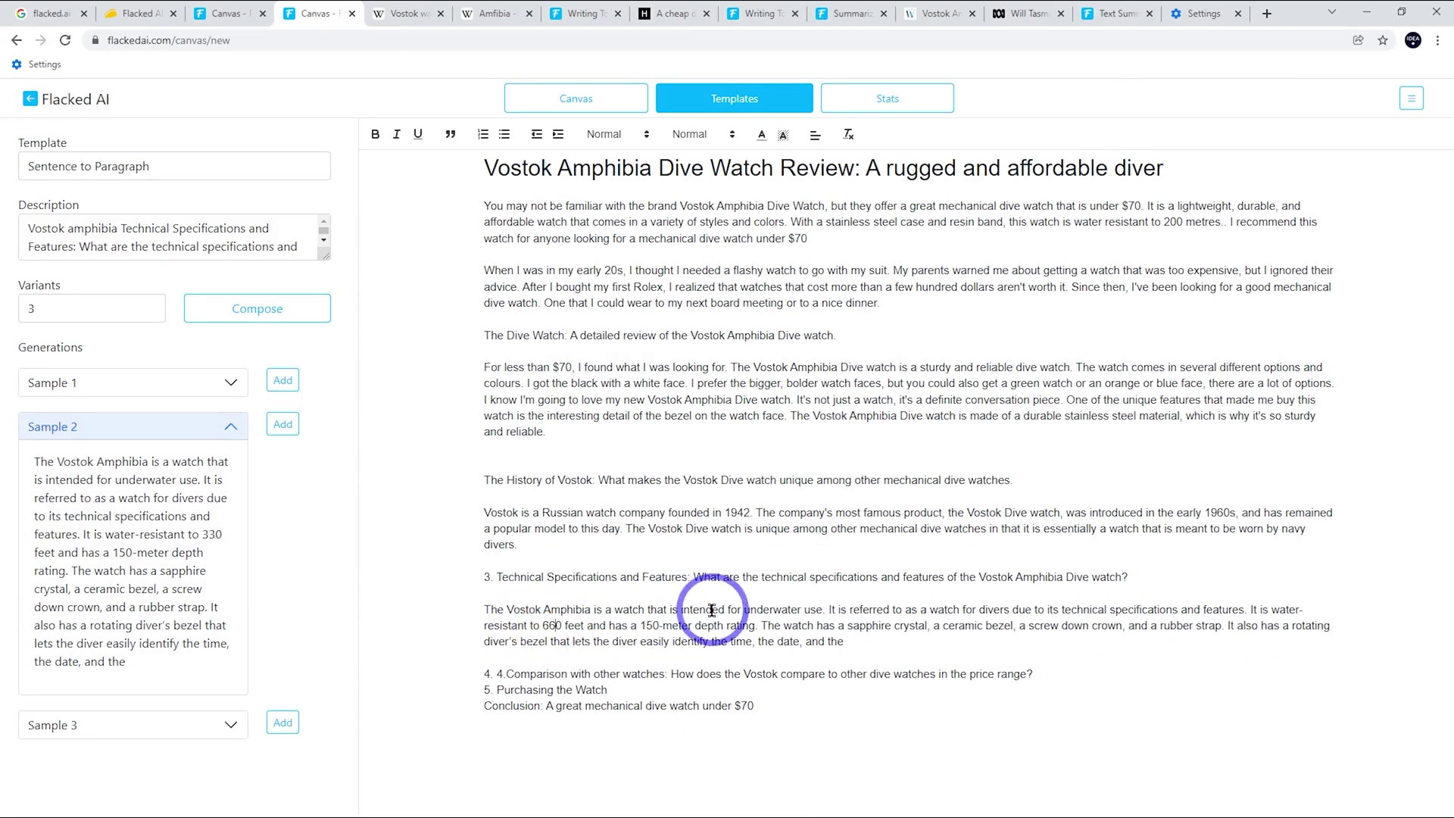
{"action": "left_click", "coordinate": [651, 633]}
{"action": "key", "text": "BackSpace"}
{"action": "key", "text": "BackSpace"}
{"action": "key", "text": "Delete"}
{"action": "type", "text": "200"}
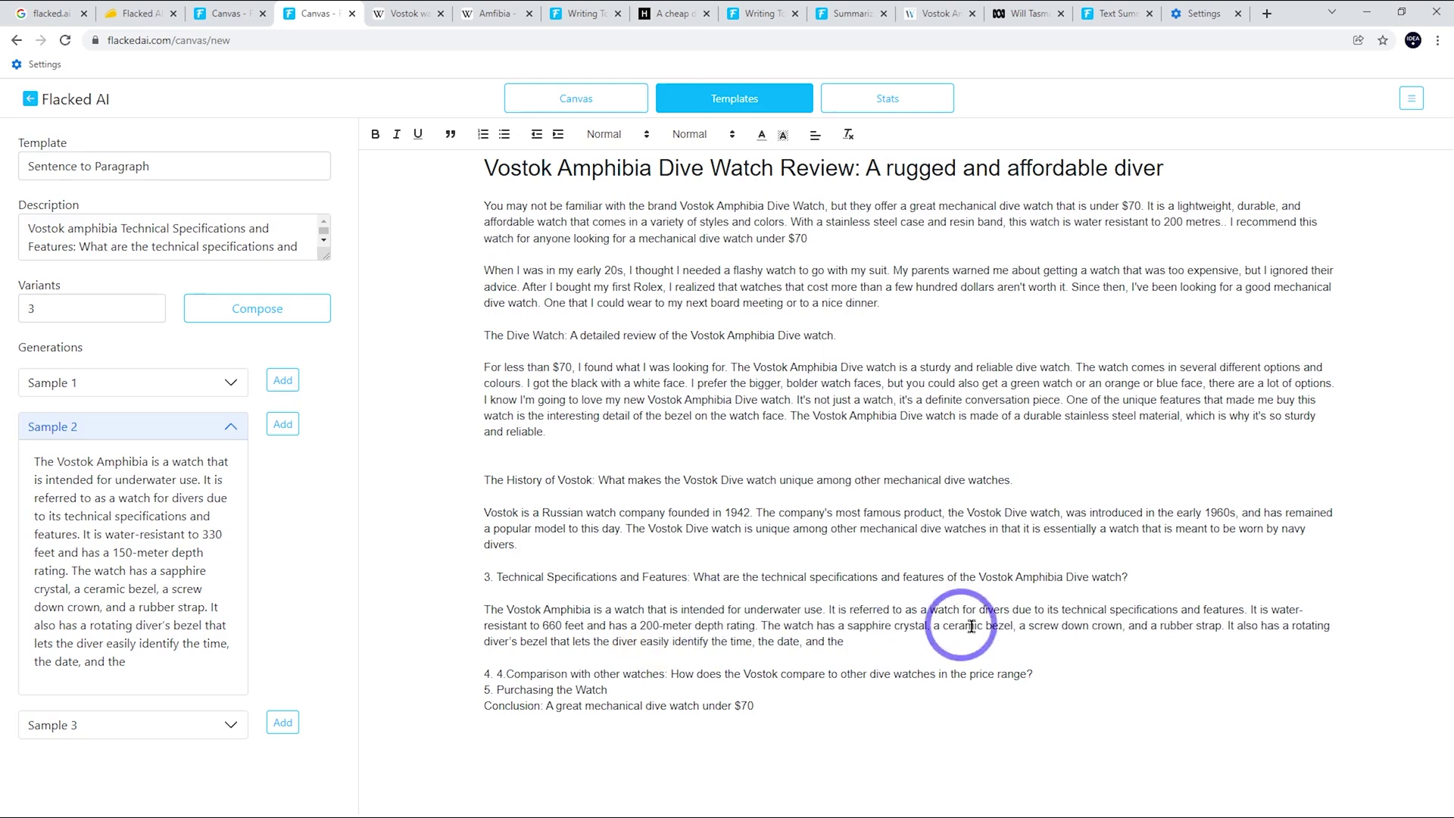
- Change the crystal material to "acrylic" and the bezel material to "steel" in the specifications paragraph
{"action": "double_click", "coordinate": [864, 624]}
{"action": "type", "text": "acrylic"}
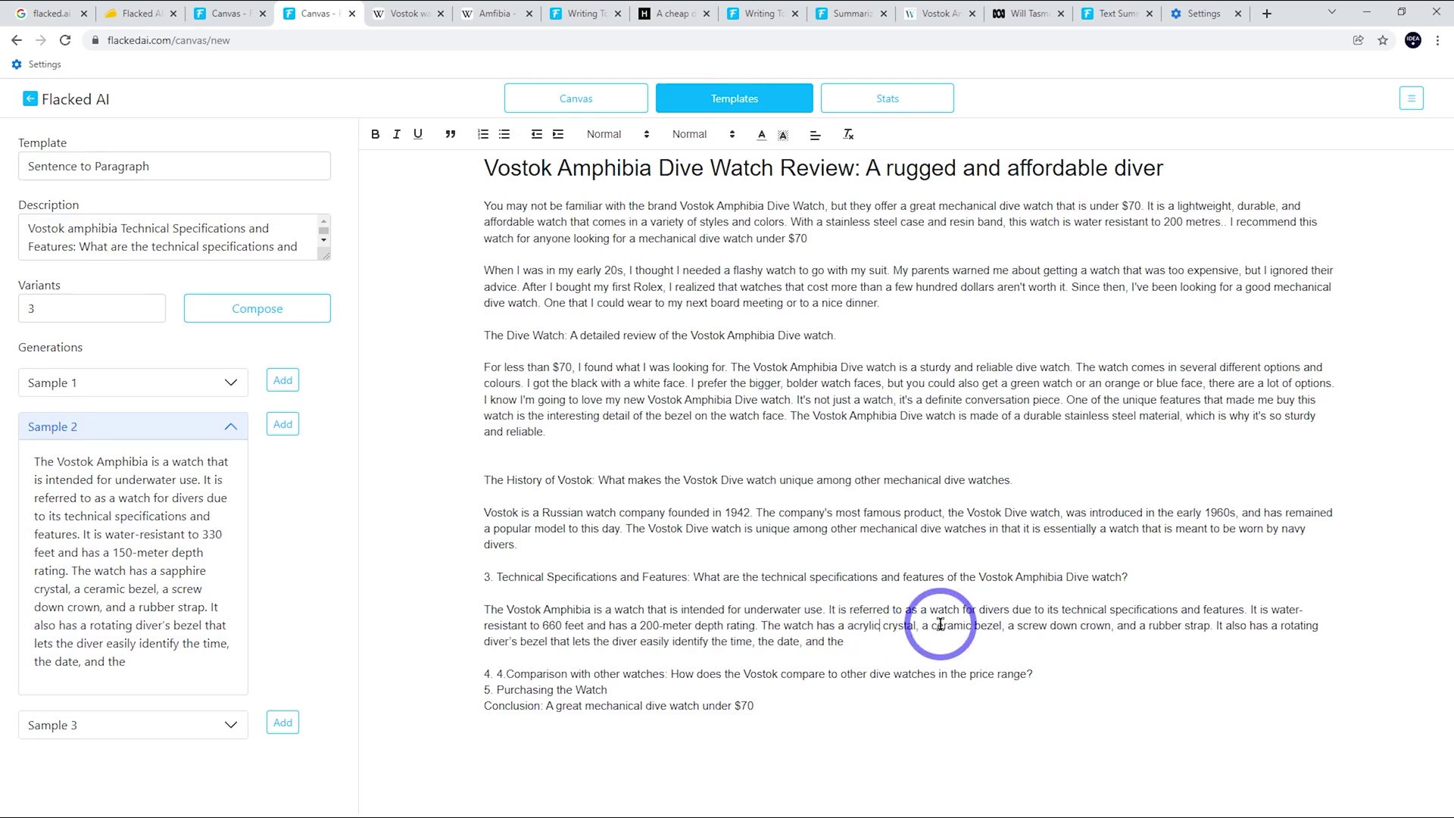
{"action": "double_click", "coordinate": [940, 625]}
{"action": "type", "text": "steel"}
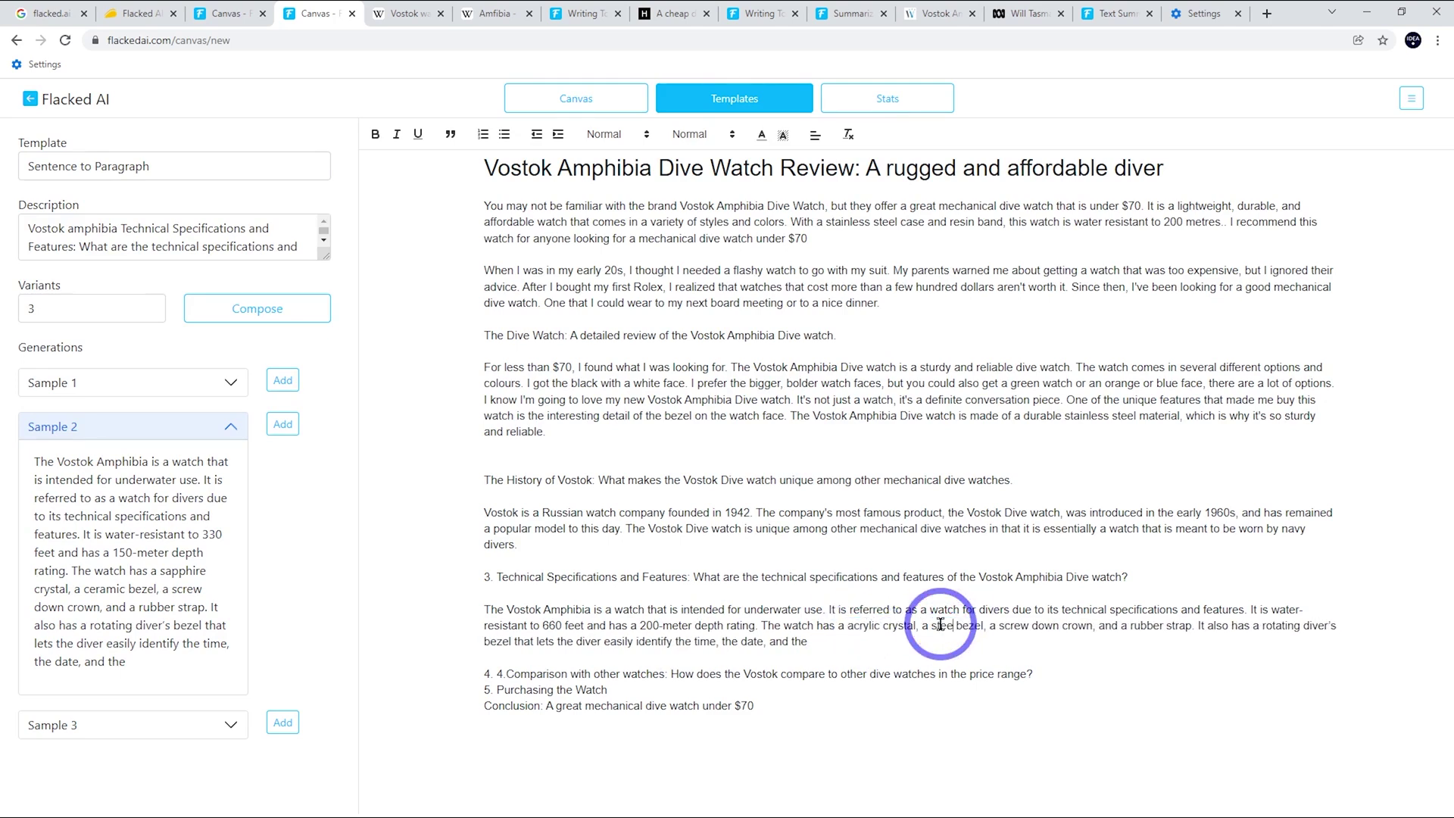
- Change the bezel material to "aluminium" in the specifications paragraph
{"action": "key", "text": "BackSpace"}
{"action": "key", "text": "BackSpace"}
{"action": "key", "text": "BackSpace"}
{"action": "type", "text": "aluminium"}
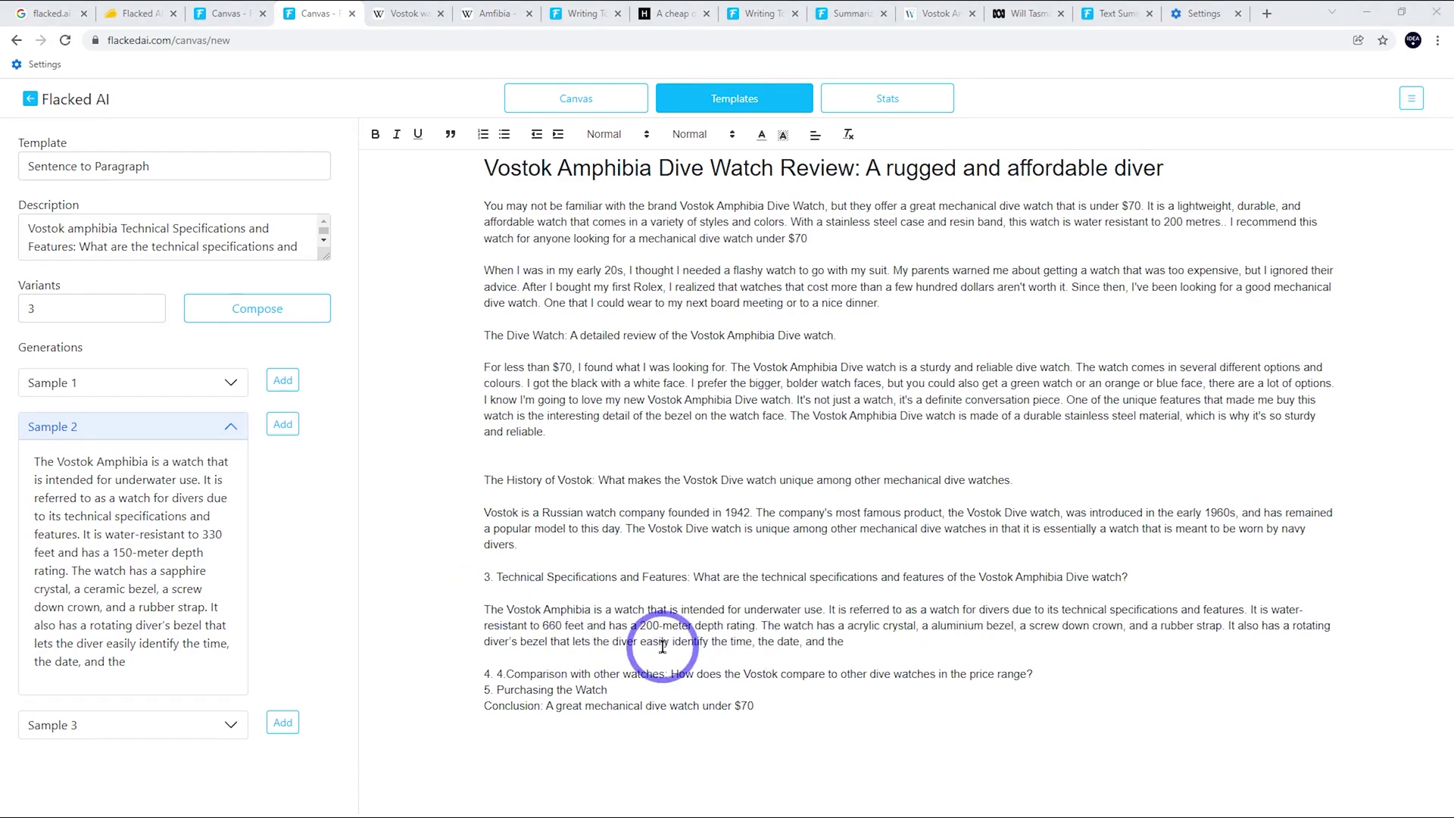
- End the specifications paragraph with "the dive time.", offer a "rubber strap or steel options", and remove the number from the section's heading
{"action": "left_click_drag", "start_coordinate": [760, 644], "coordinate": [854, 642]}
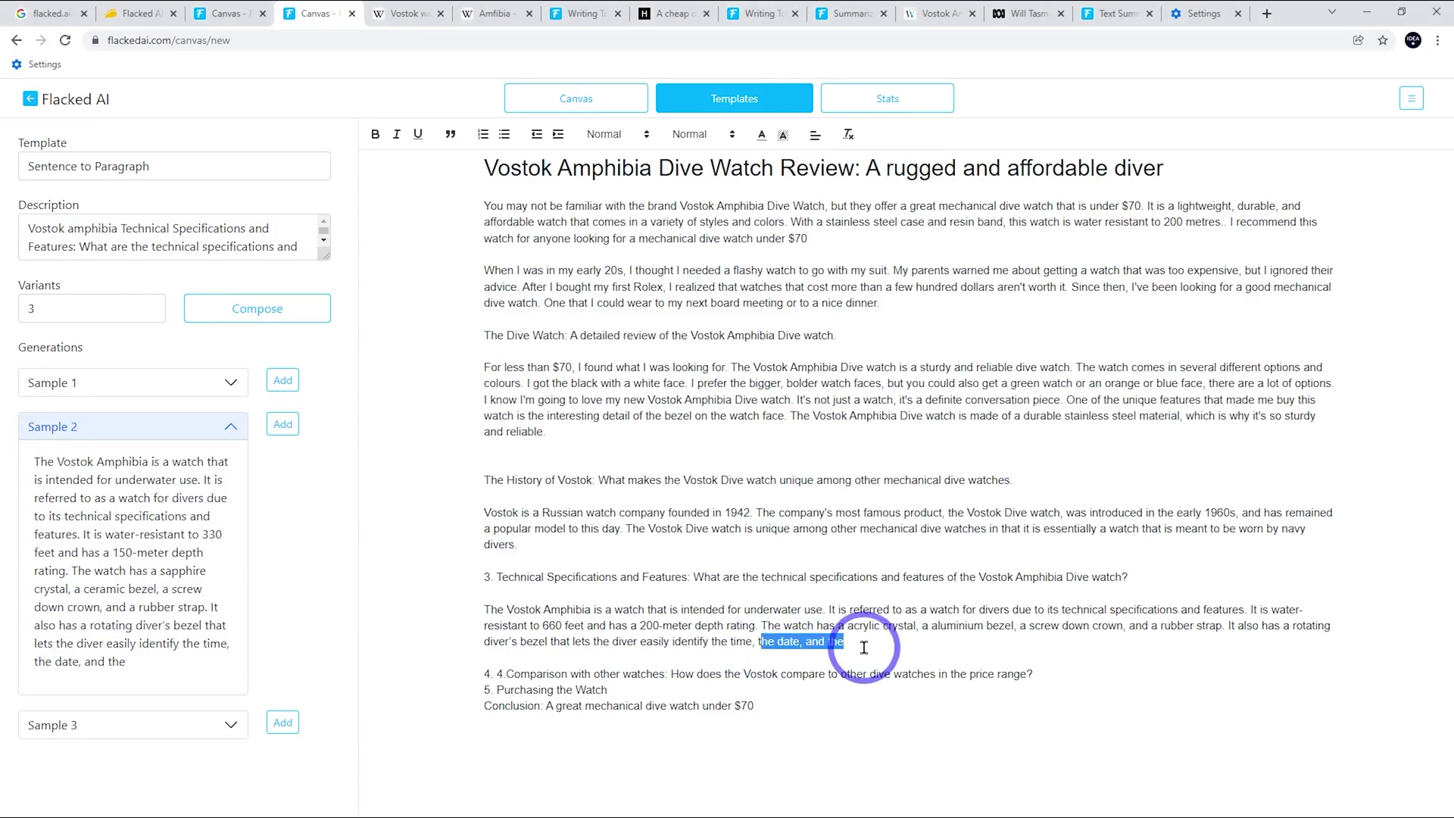
{"action": "key", "text": "BackSpace"}
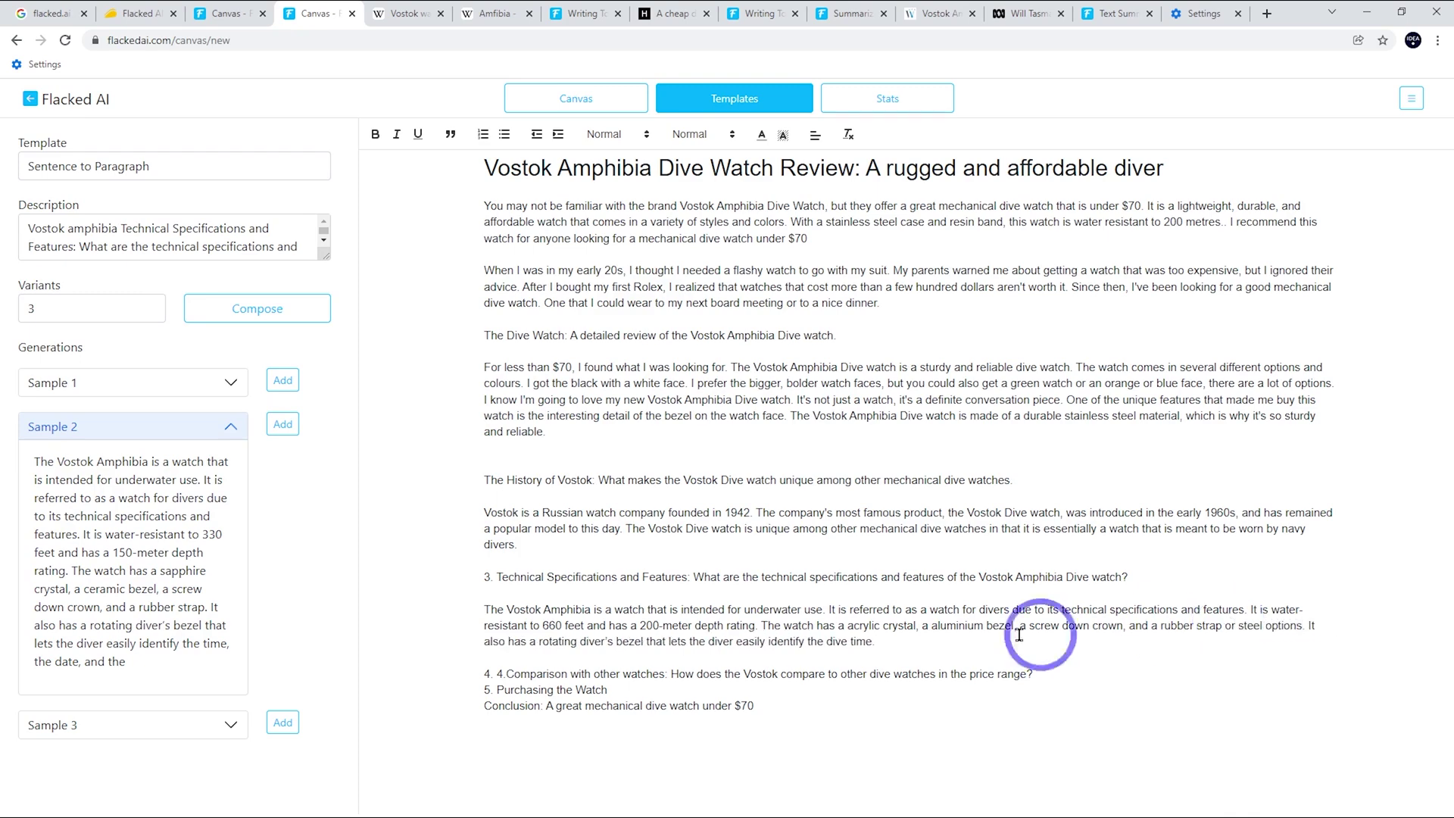
{"action": "left_click_drag", "start_coordinate": [496, 576], "coordinate": [402, 575]}
{"action": "key", "text": "BackSpace"}
- Generate samples for "Vostok amphibia Comparison with other watches: How does the Vostok compare to other dive watches in the price range?", reusing the section heading
{"action": "left_click_drag", "start_coordinate": [1071, 678], "coordinate": [506, 674]}
{"action": "key", "text": "ctrl+c"}
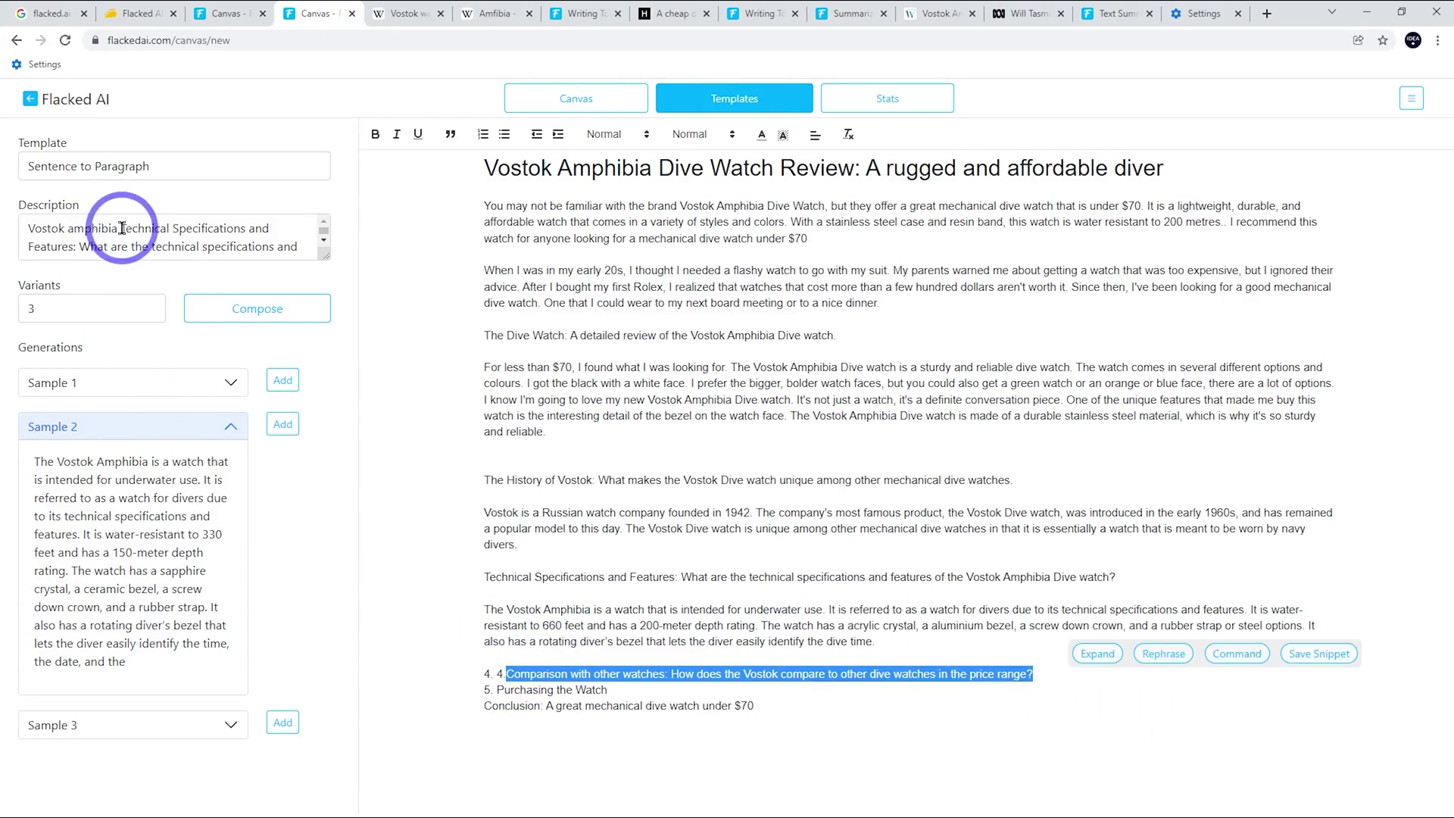
{"action": "left_click_drag", "start_coordinate": [121, 228], "coordinate": [367, 253]}
{"action": "key", "text": "ctrl+v"}
{"action": "scroll", "coordinate": [195, 227], "scroll_direction": "up", "scroll_amount": 2}
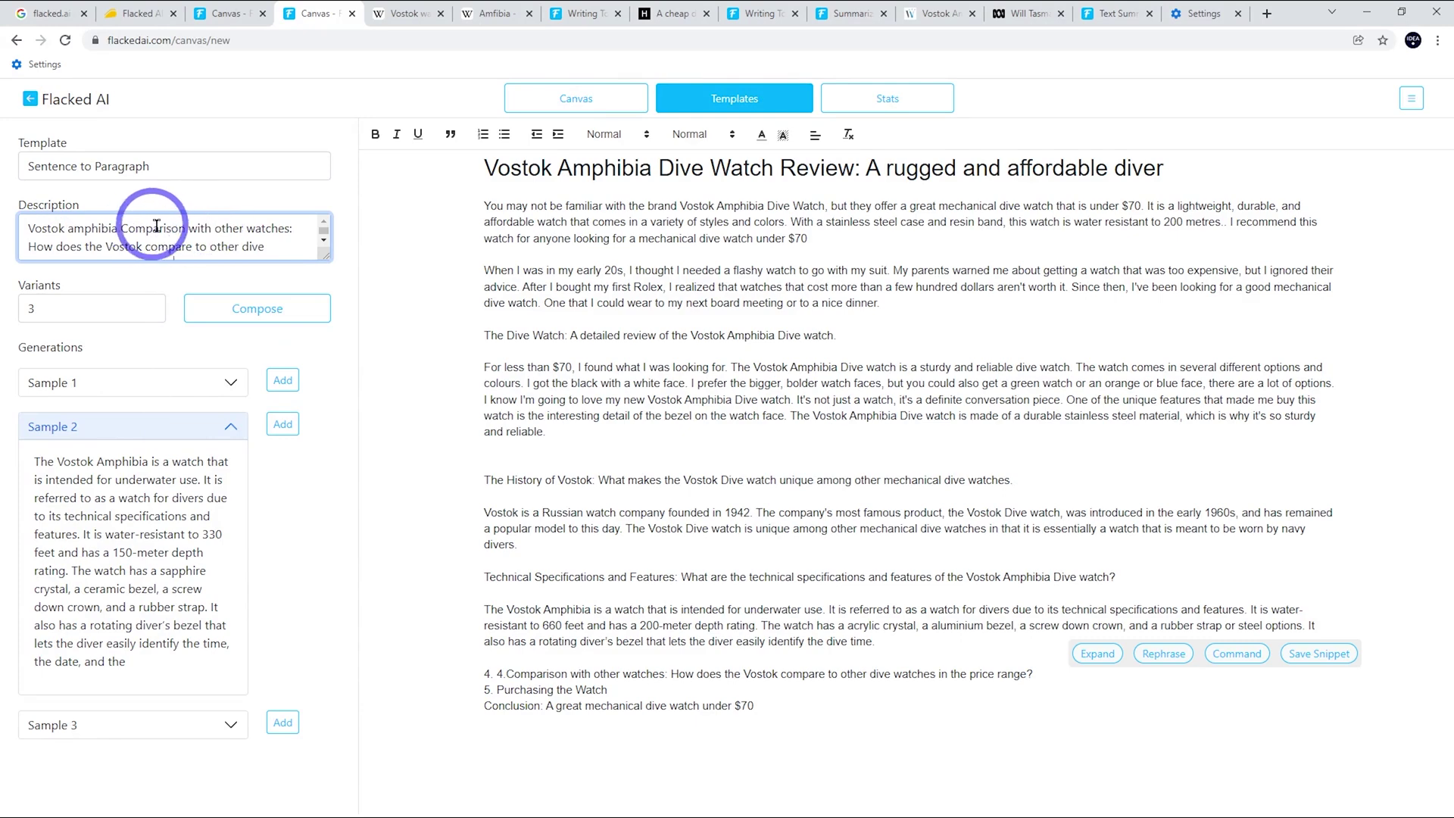
{"action": "left_click", "coordinate": [323, 239]}
{"action": "left_click", "coordinate": [269, 311]}
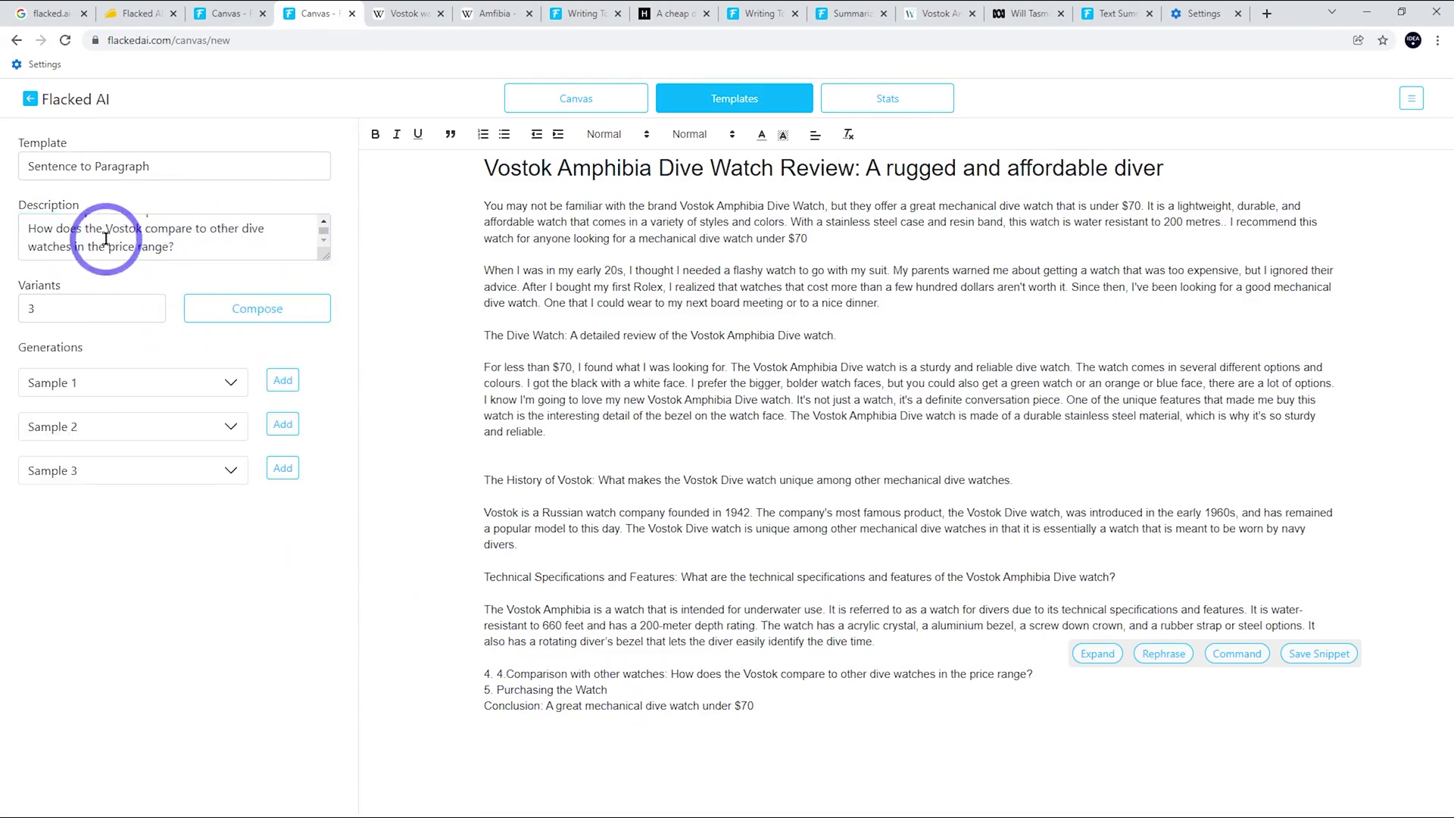
- Compare the generated comparison samples and make blank lines below the comparison heading
{"action": "left_click", "coordinate": [131, 373]}
{"action": "left_click", "coordinate": [122, 574]}
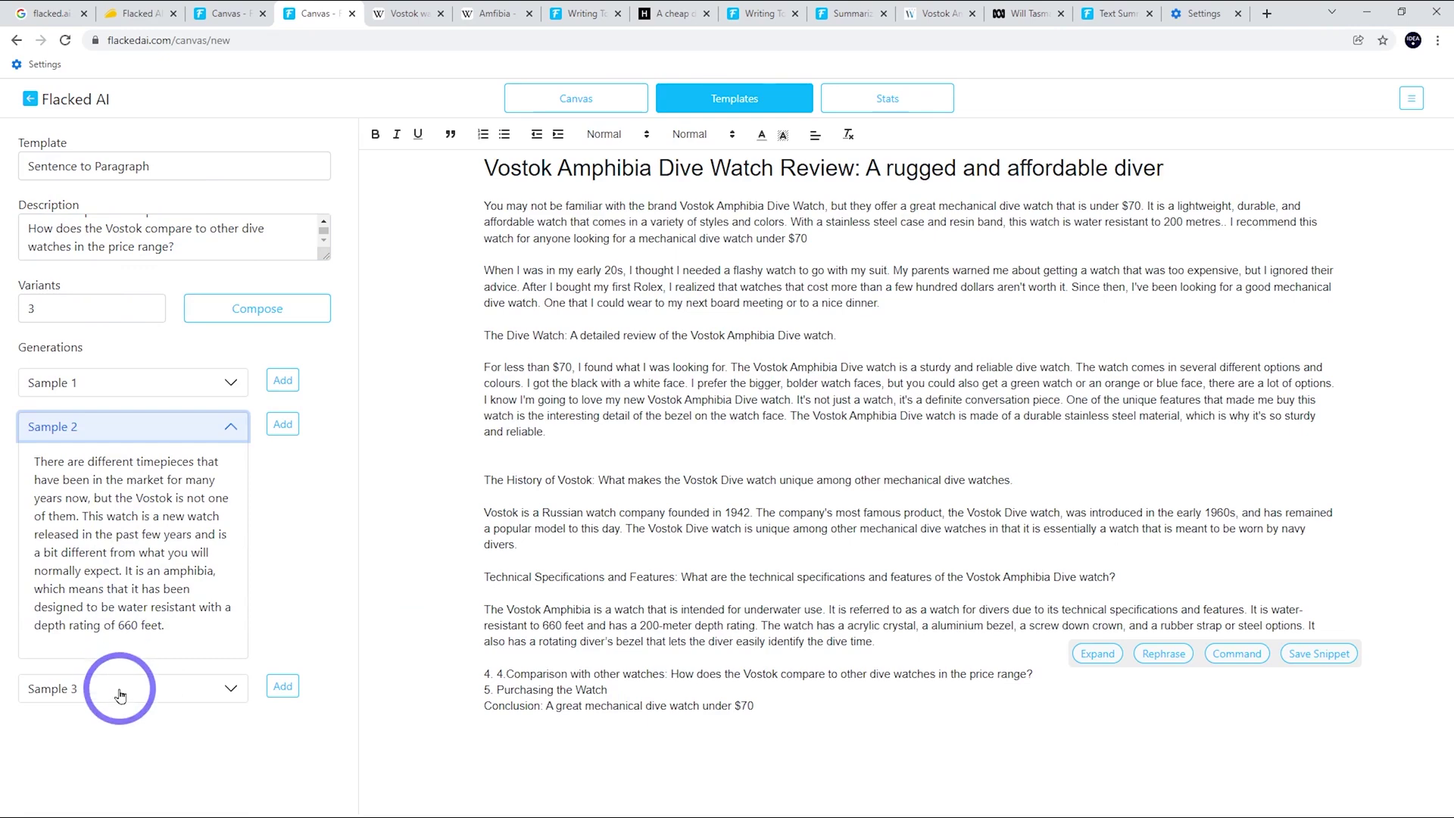
{"action": "left_click", "coordinate": [120, 695]}
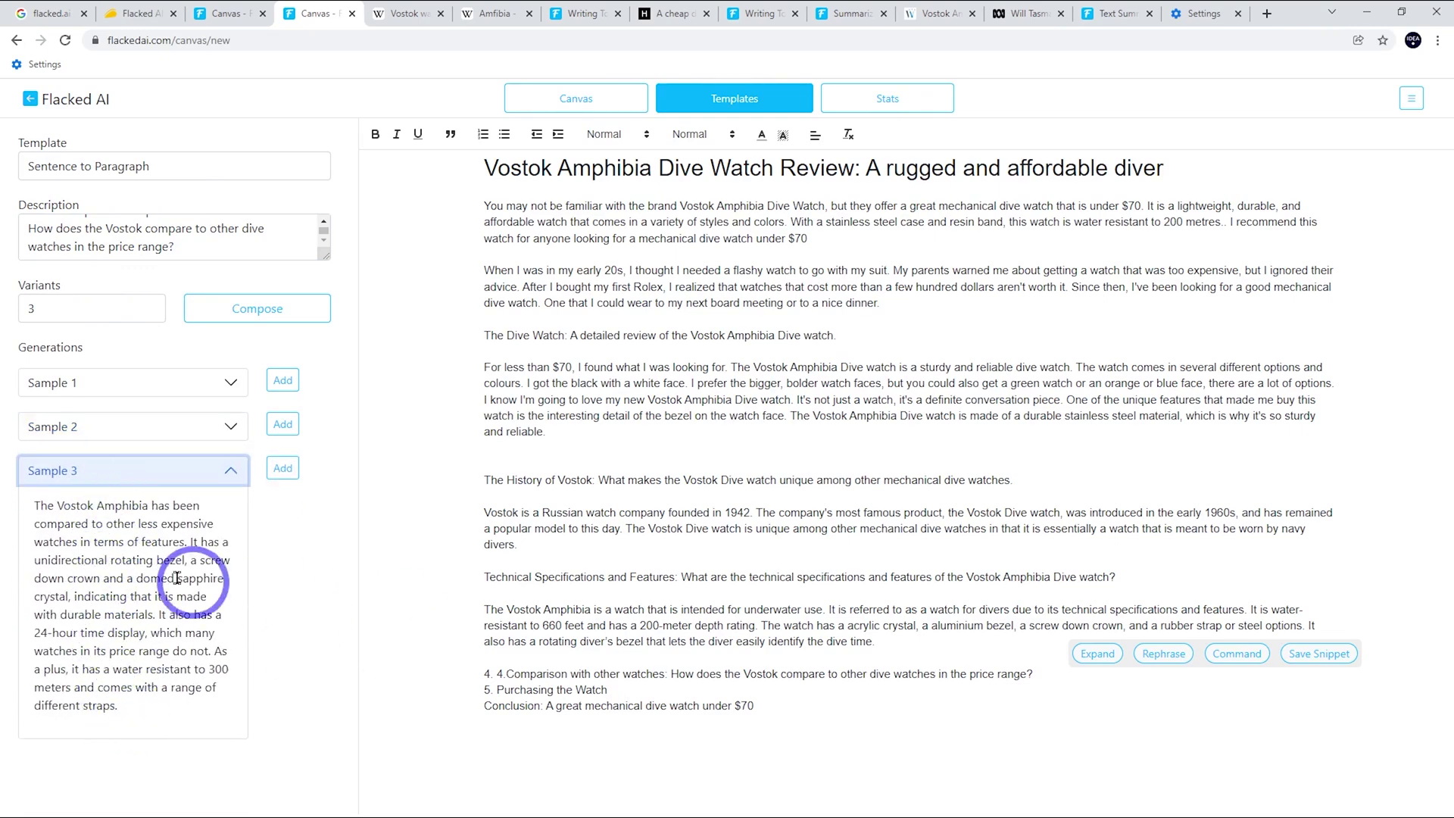
{"action": "left_click", "coordinate": [1032, 673]}
{"action": "key", "text": "Return"}
{"action": "key", "text": "Return"}
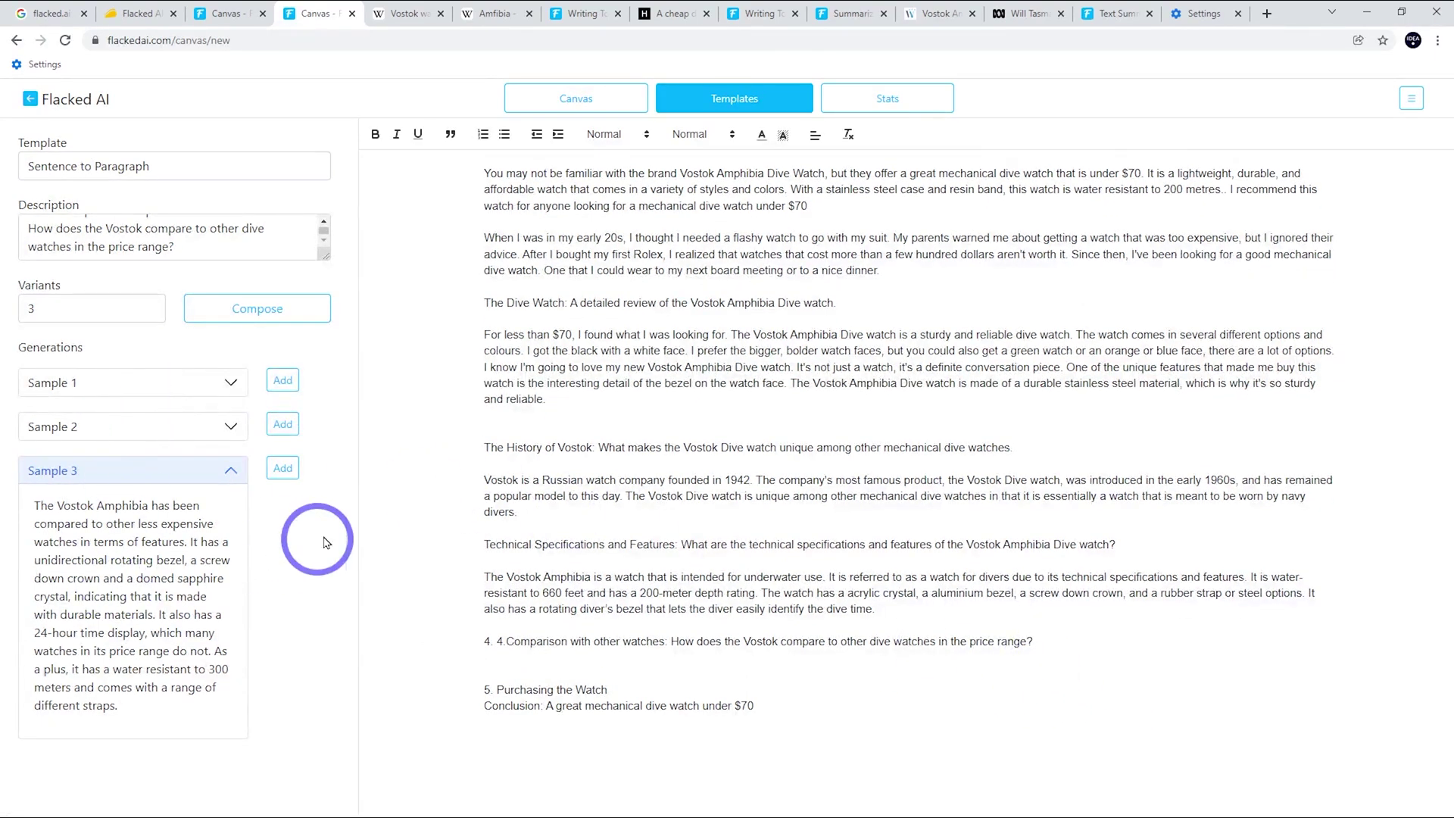
{"action": "left_click", "coordinate": [283, 468]}
{"action": "key", "text": "Return"}
{"action": "key", "text": "Return"}
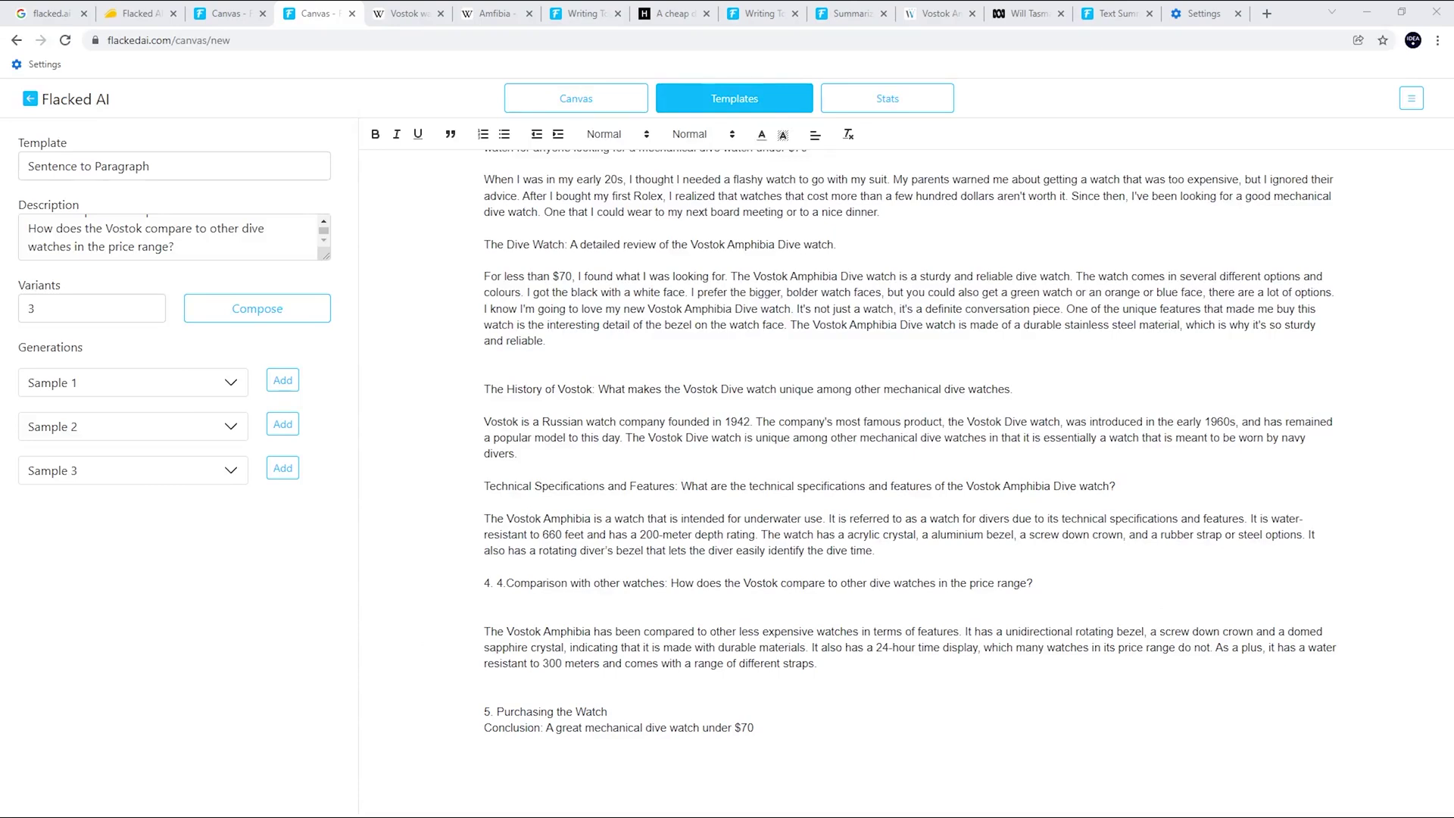
{"action": "left_click_drag", "start_coordinate": [933, 721], "coordinate": [493, 611]}
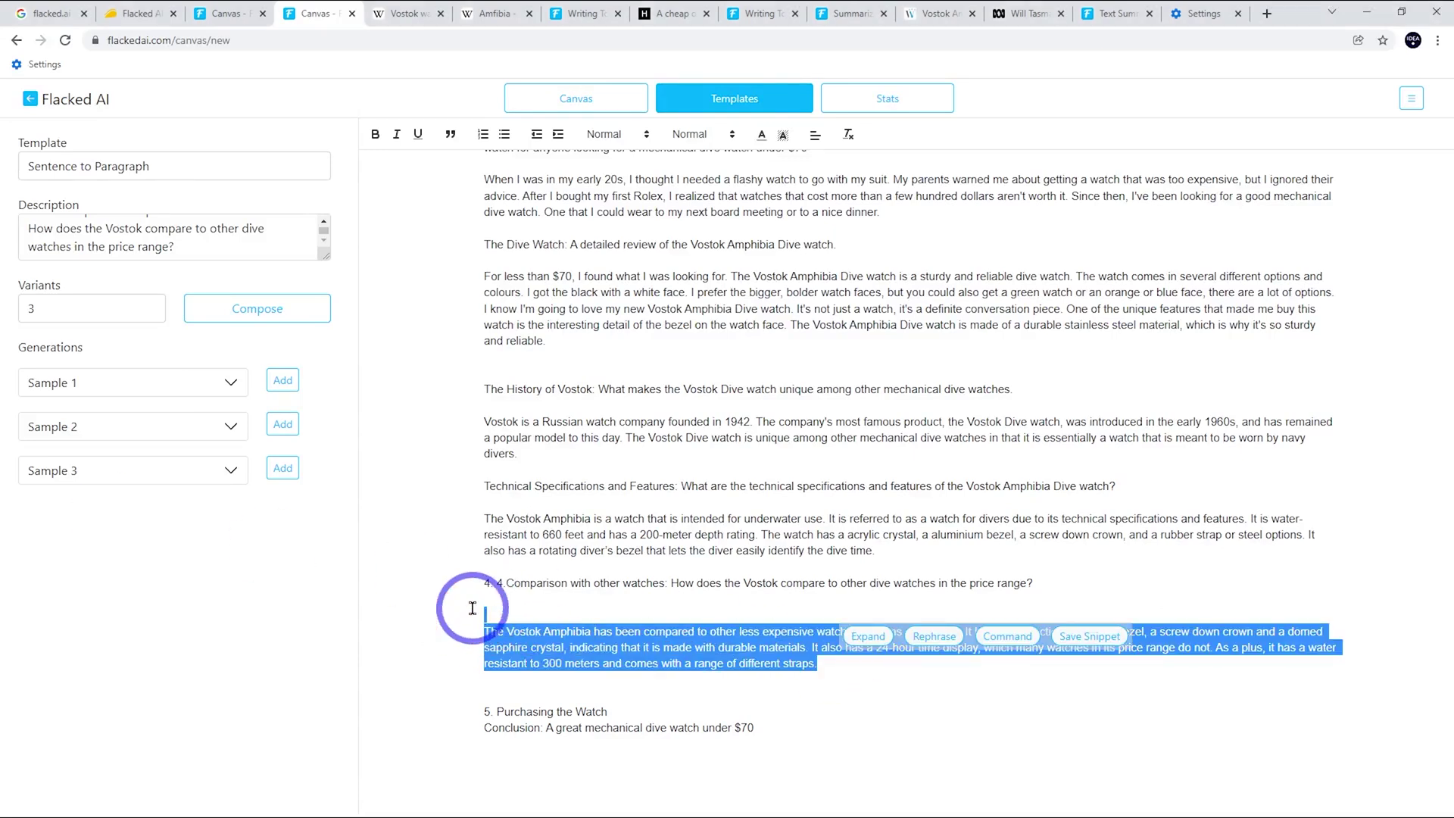
{"action": "key", "text": "BackSpace"}
- Add Sample 1 under the comparison heading, remove the spare blank line above it and add space below the paragraph
{"action": "left_click", "coordinate": [279, 382]}
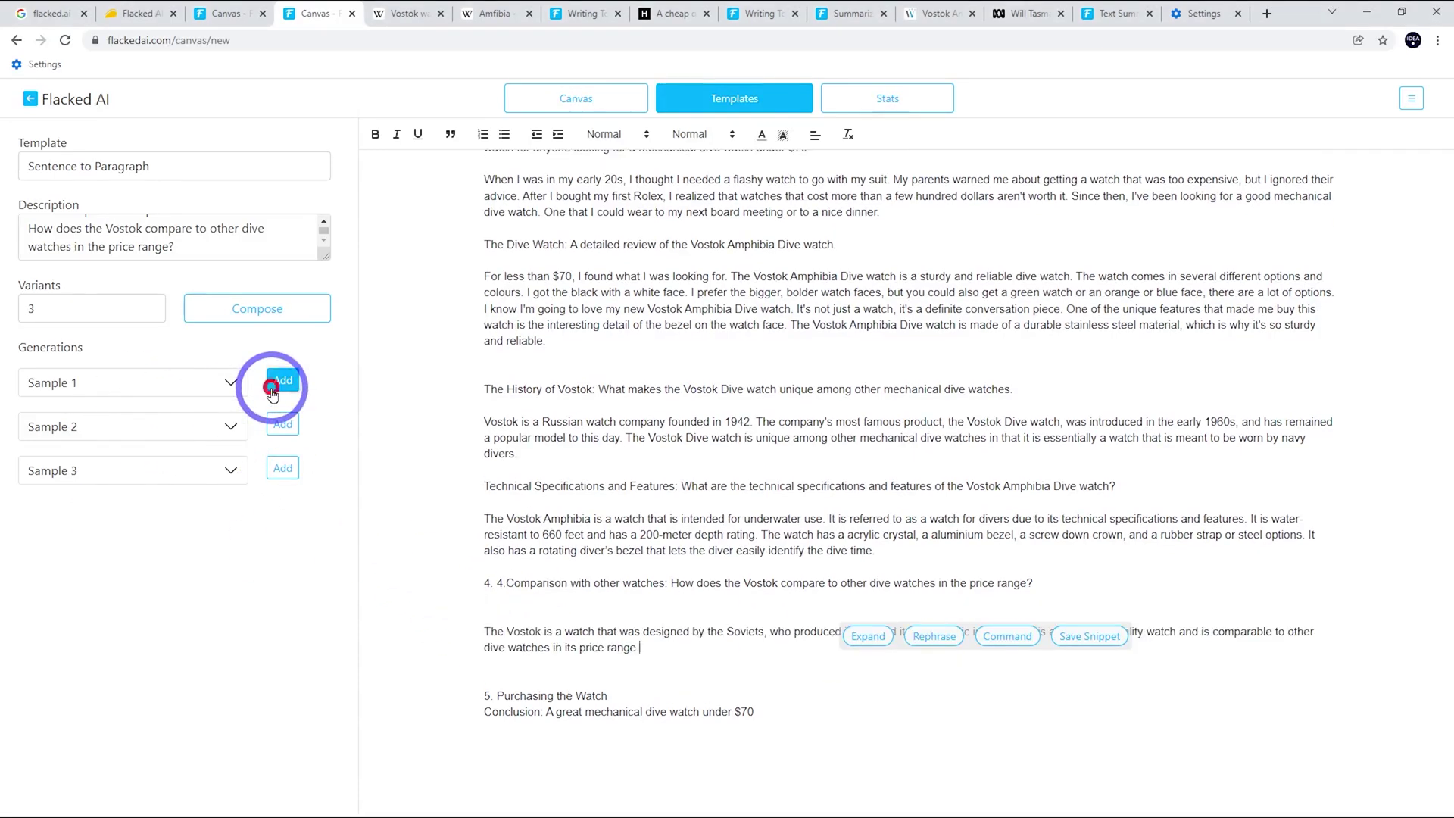
{"action": "left_click", "coordinate": [520, 615]}
{"action": "key", "text": "BackSpace"}
{"action": "key", "text": "Return"}
{"action": "key", "text": "Return"}
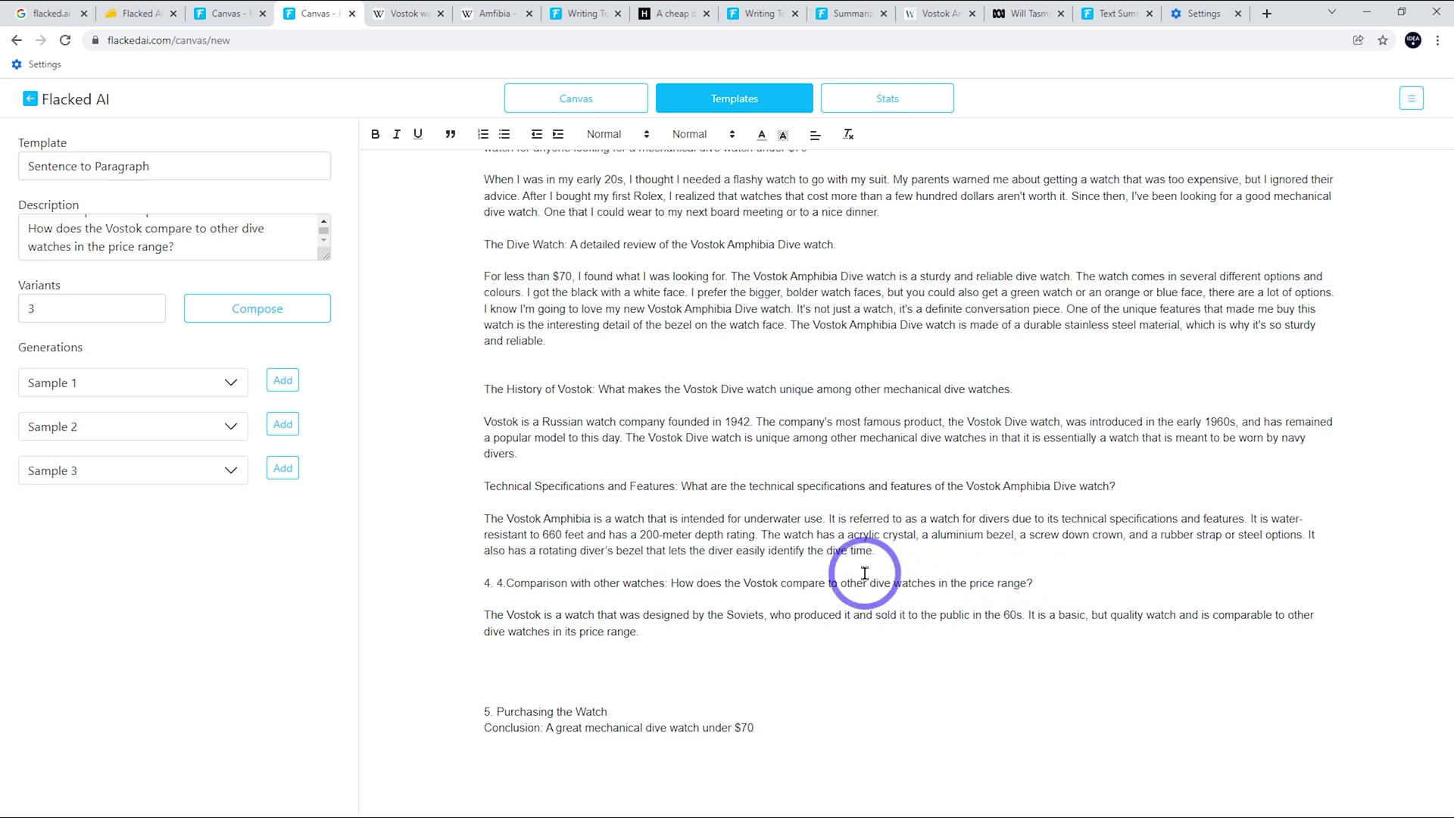
- Generate samples for the description "Vostok amphibia Comparison with Seiko 5" and read them
{"action": "left_click_drag", "start_coordinate": [193, 253], "coordinate": [182, 214]}
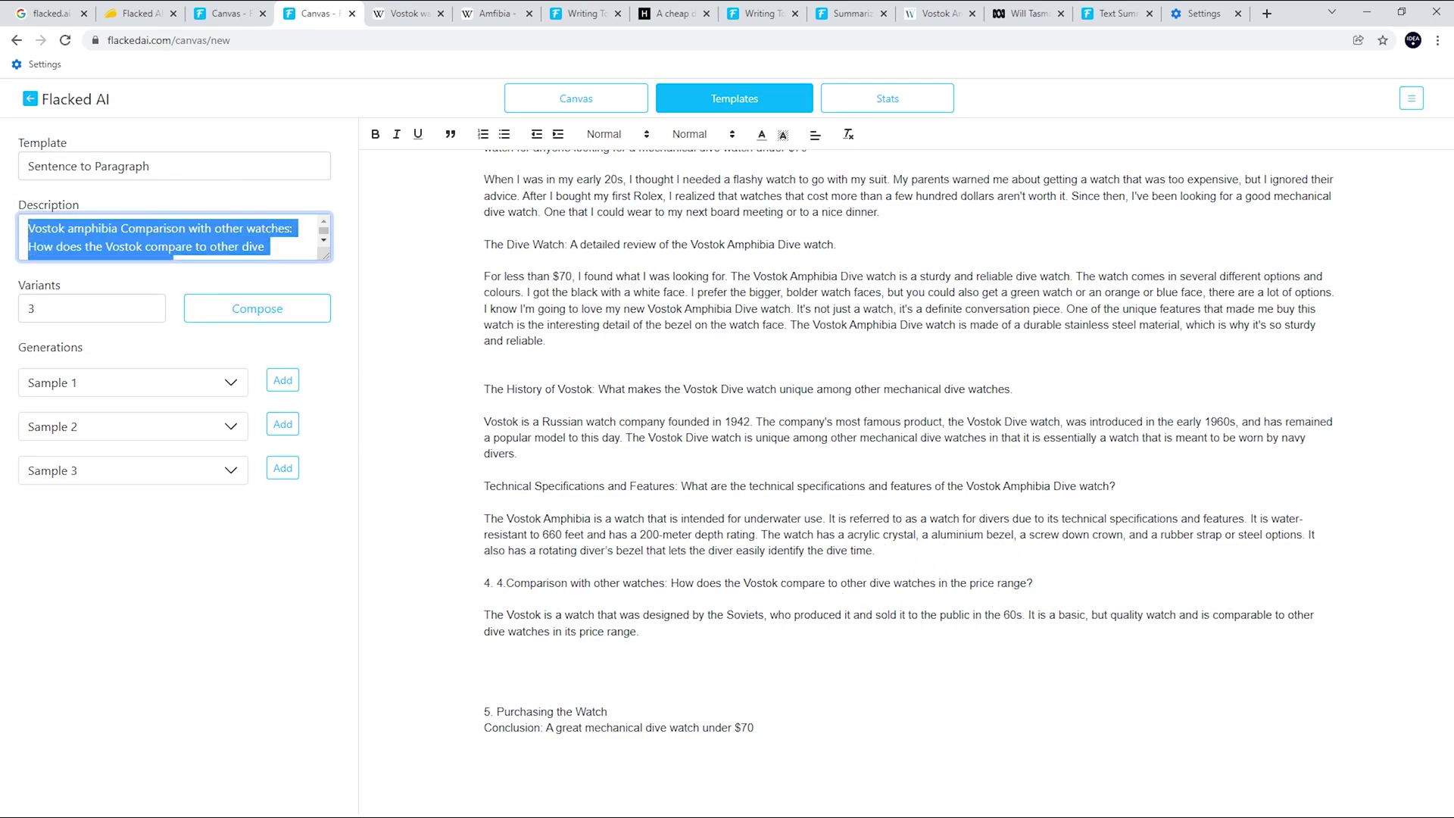
{"action": "left_click", "coordinate": [125, 227]}
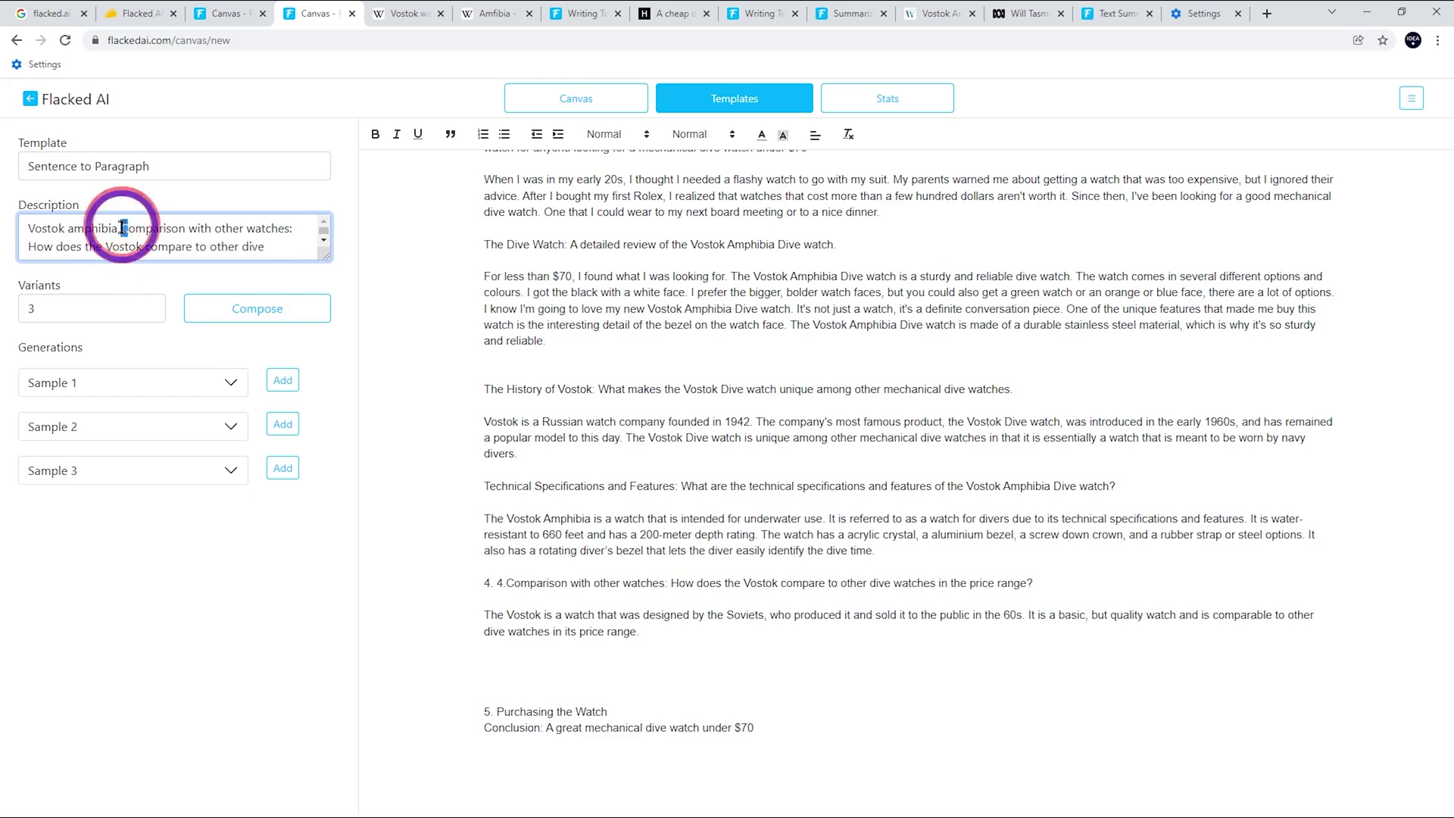
{"action": "left_click_drag", "start_coordinate": [125, 227], "coordinate": [205, 200]}
{"action": "key", "text": "BackSpace"}
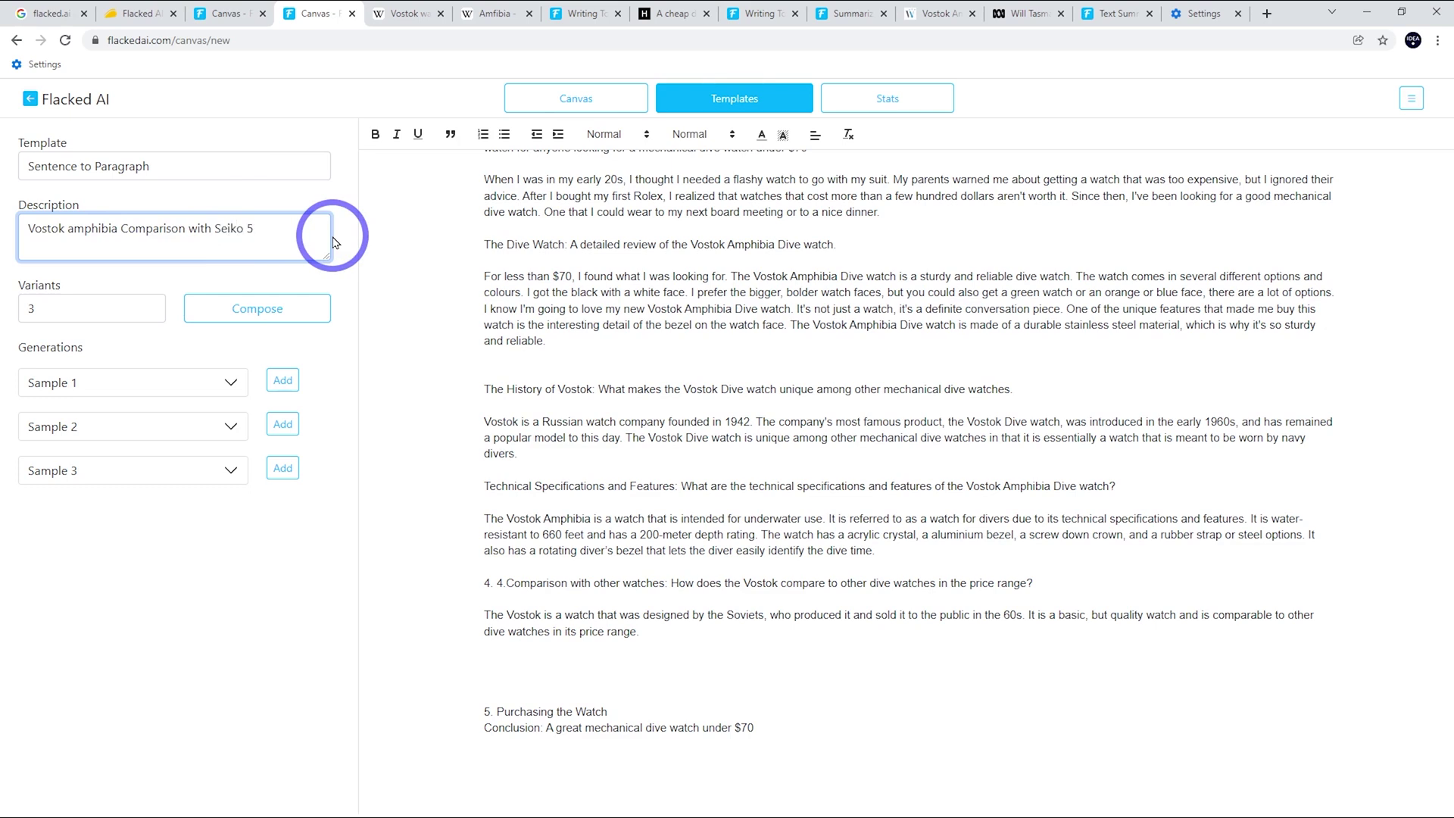
{"action": "left_click", "coordinate": [234, 308]}
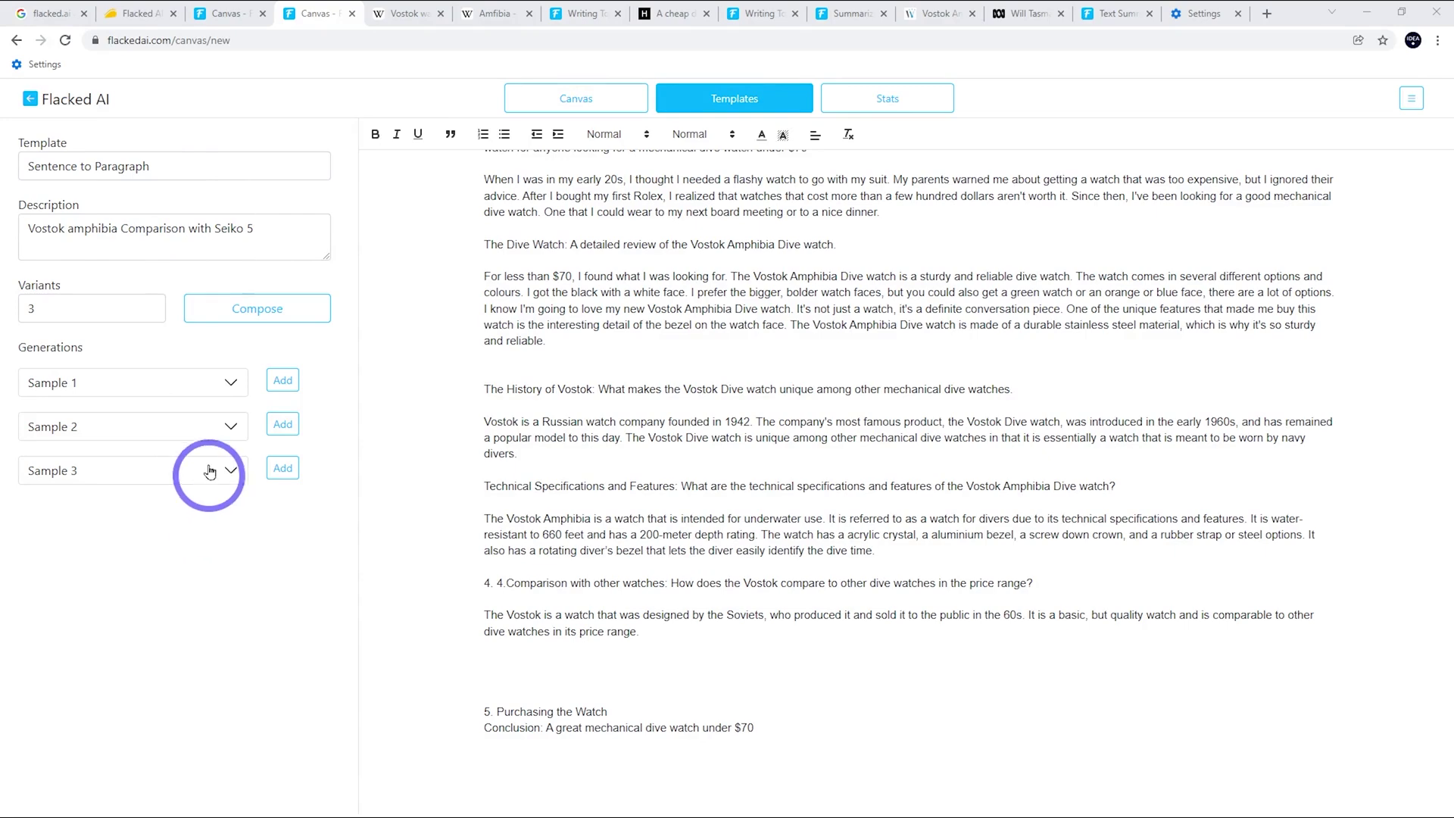
{"action": "left_click", "coordinate": [163, 381]}
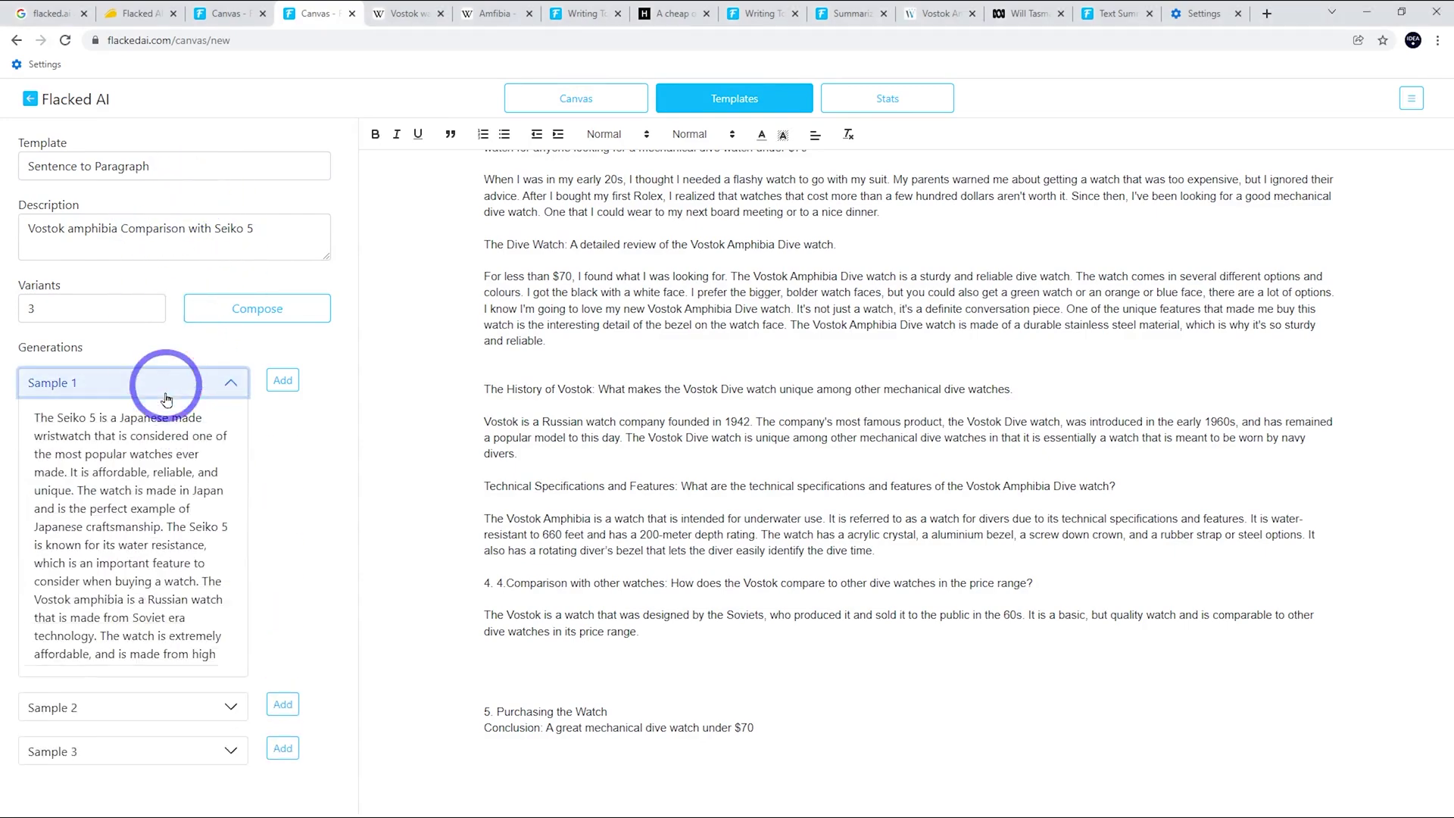
{"action": "left_click", "coordinate": [140, 710]}
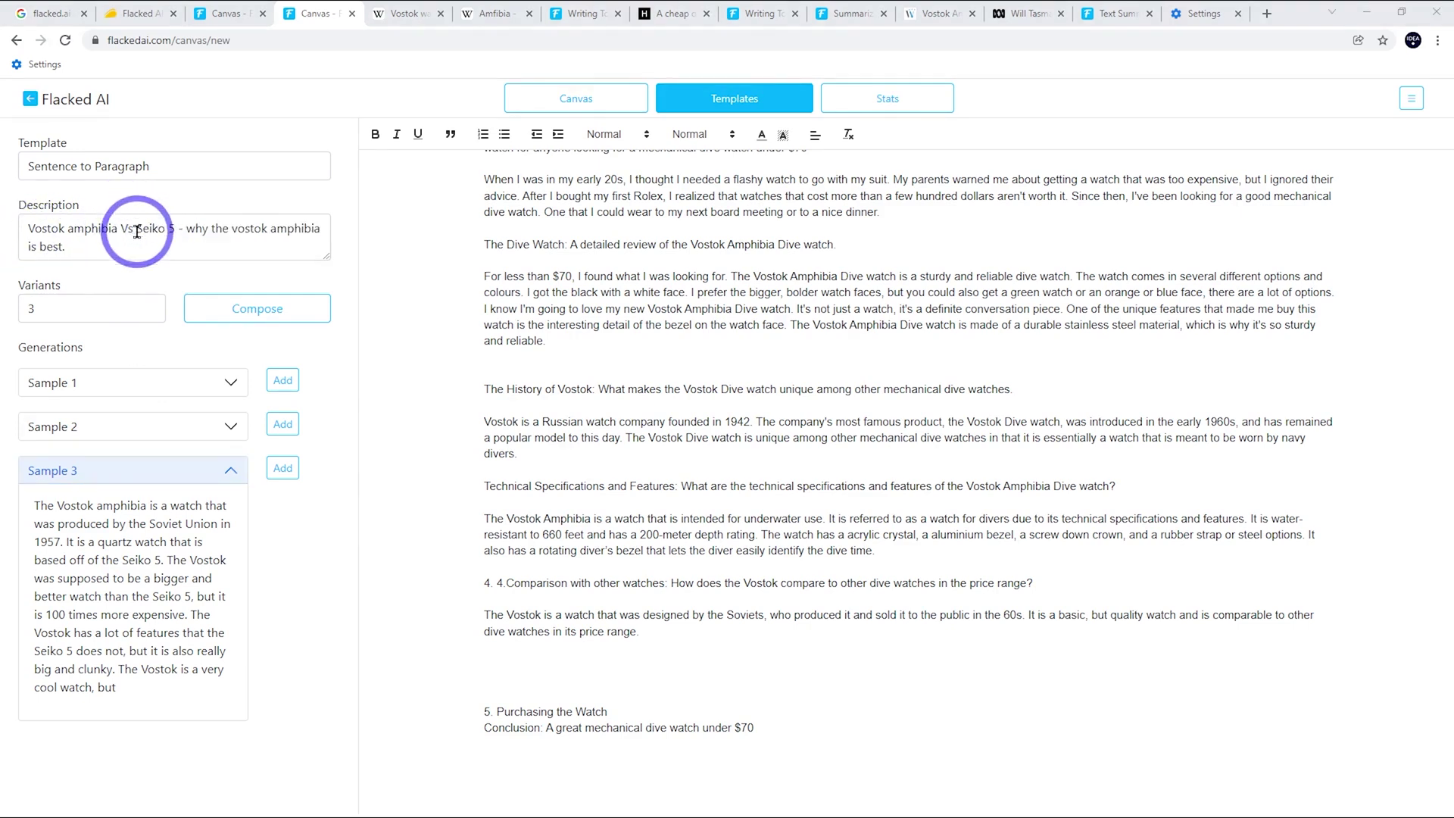
- Generate samples for "Vostok amphibia Vs Seiko 5 - why the vostok amphibia is best" and read them
{"action": "left_click", "coordinate": [266, 308]}
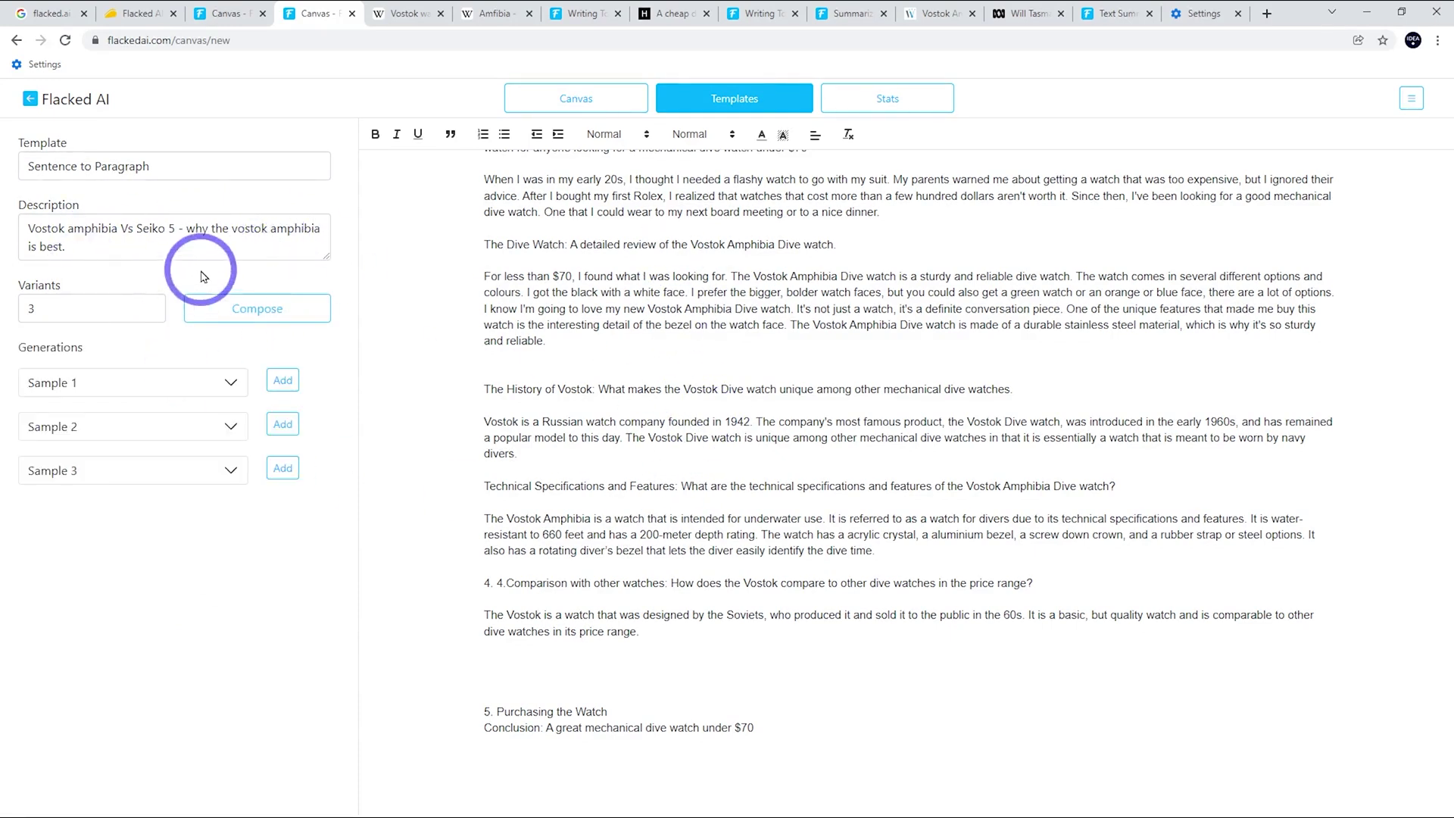
{"action": "left_click", "coordinate": [117, 381]}
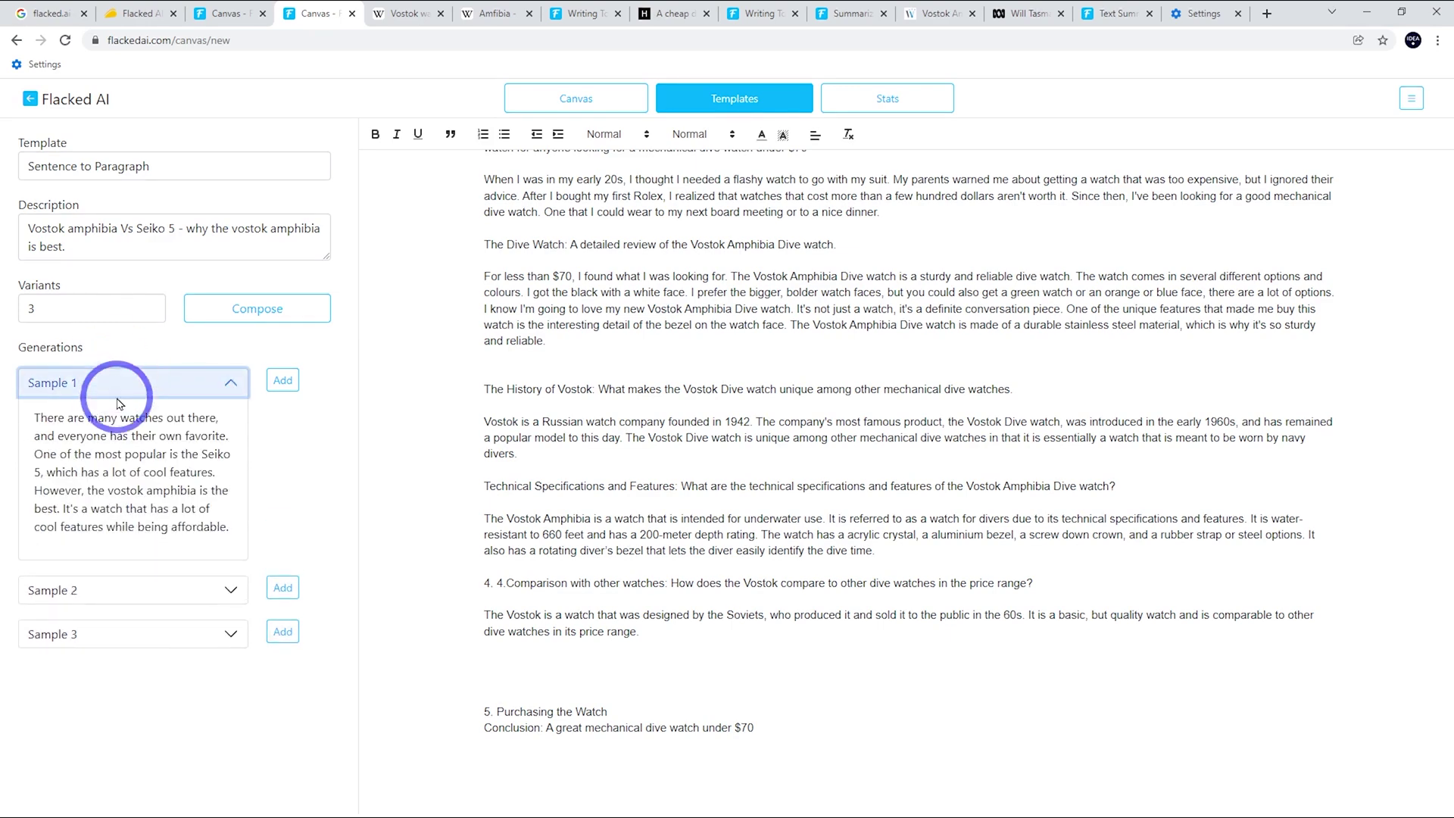
{"action": "left_click", "coordinate": [121, 584]}
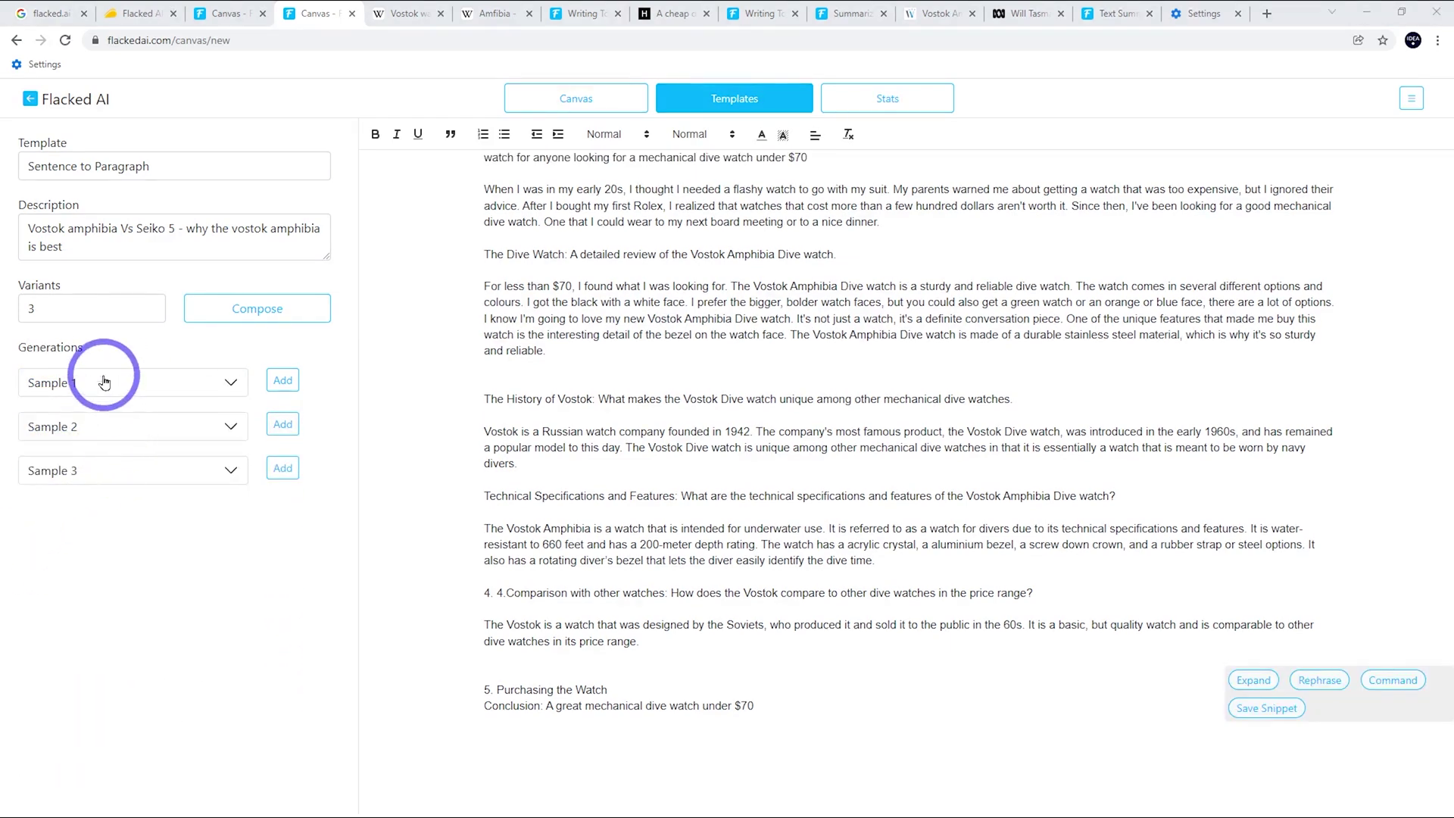
{"action": "left_click", "coordinate": [106, 381]}
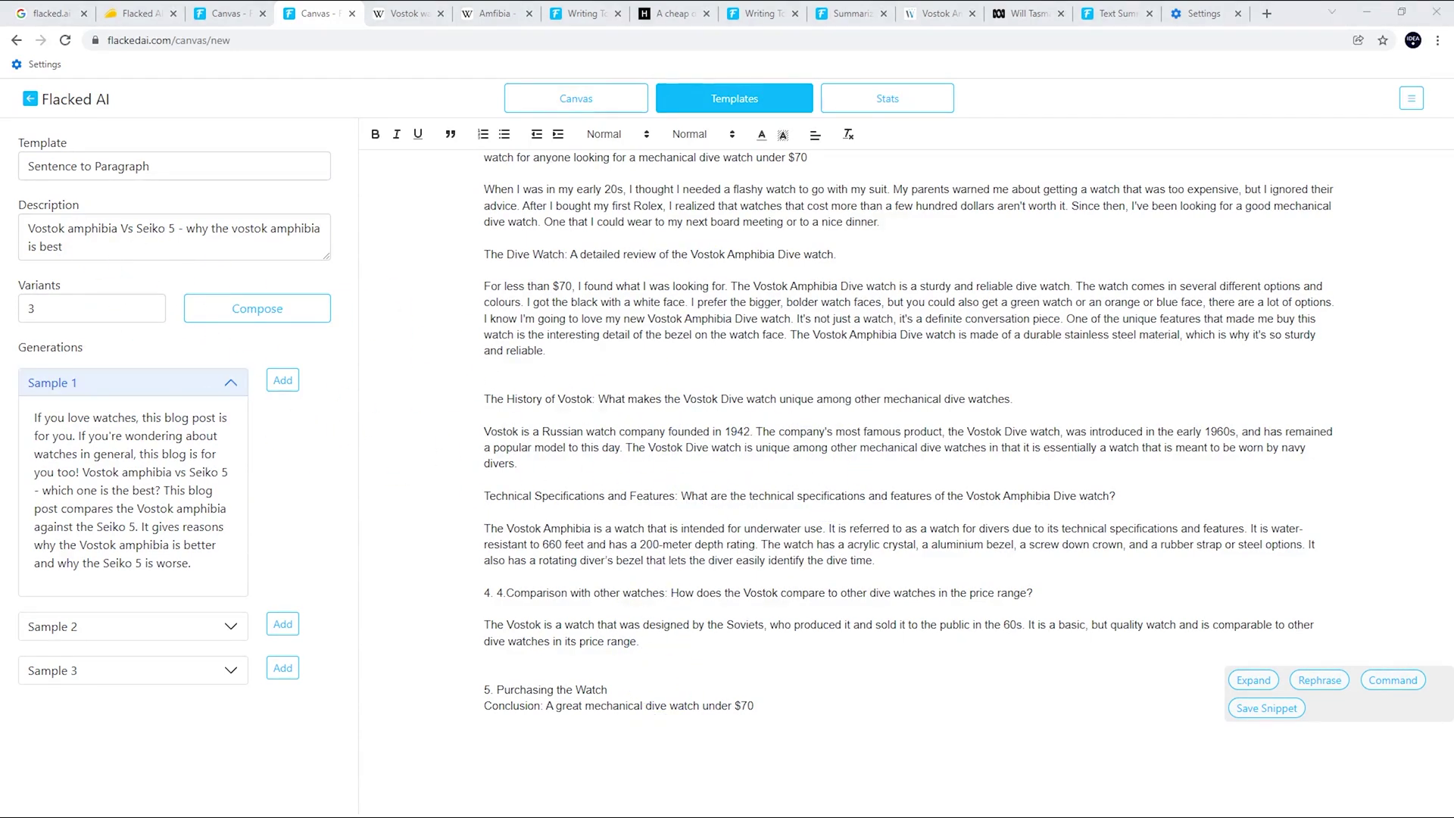
- Move "It is a basic, but quality watch and is comparable to other dive watches in its price range." below the detailed review paragraph
{"action": "left_click_drag", "start_coordinate": [1011, 649], "coordinate": [1040, 624]}
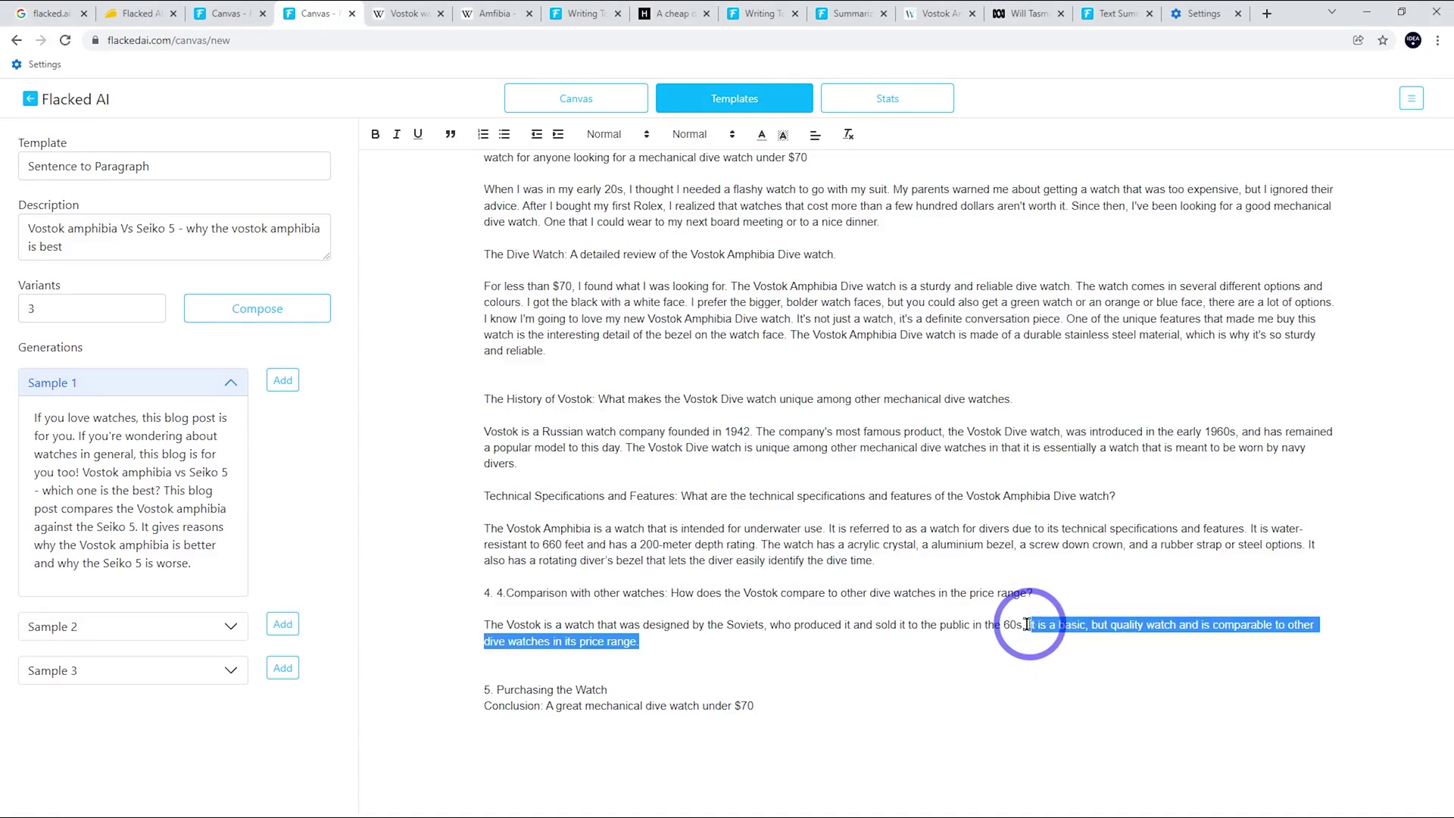
{"action": "key", "text": "BackSpace"}
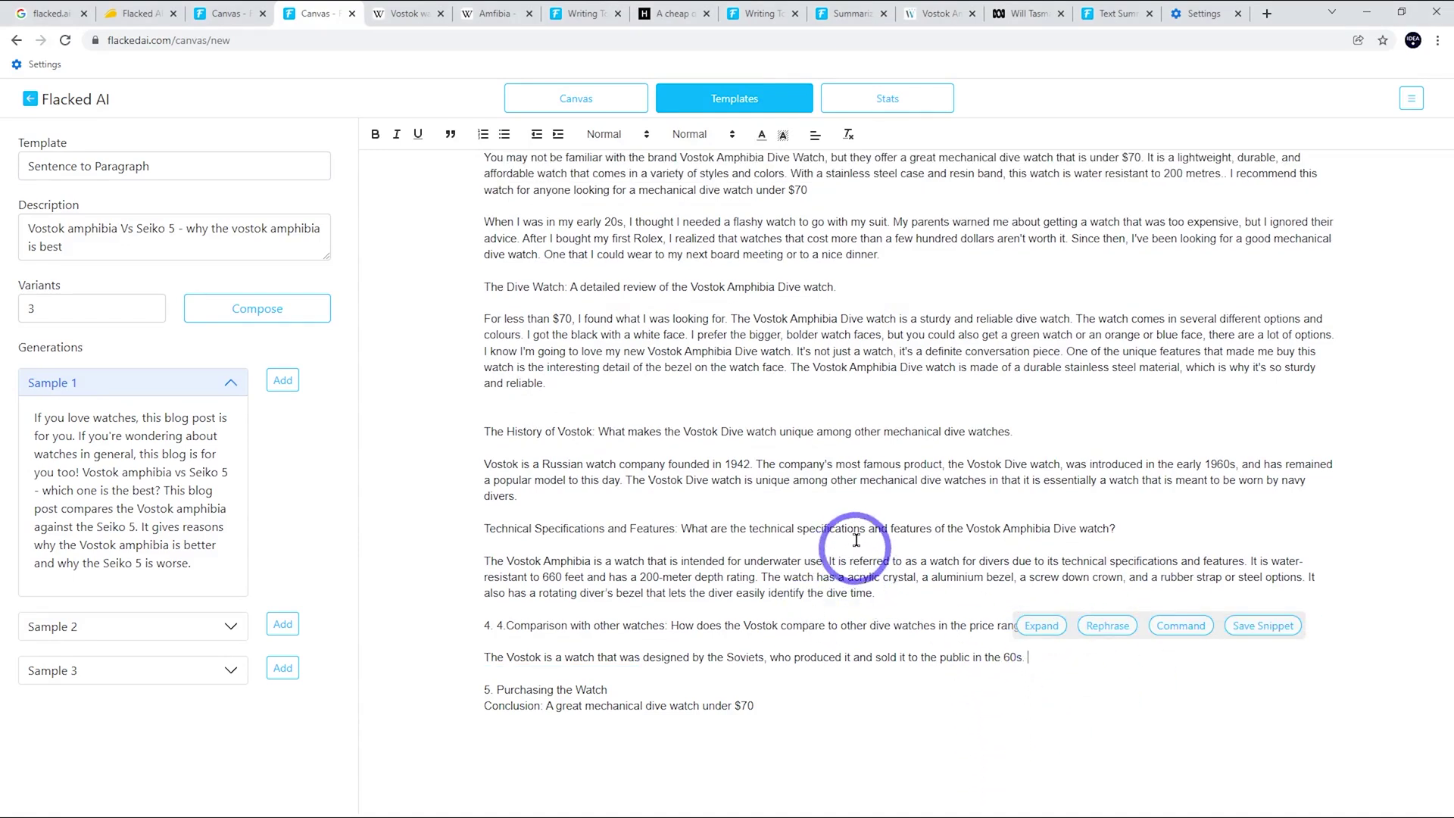
{"action": "left_click", "coordinate": [607, 496]}
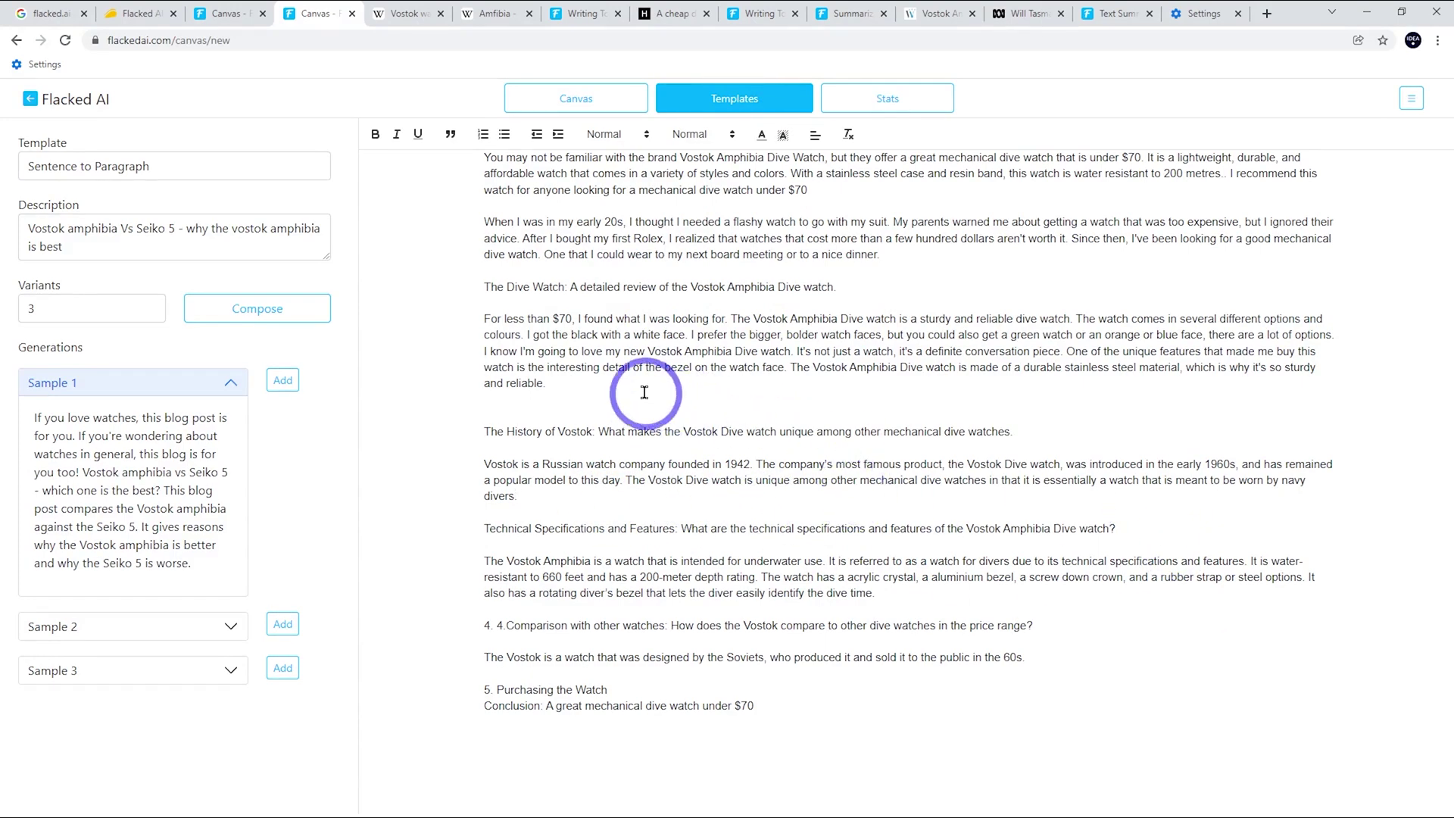
{"action": "scroll", "coordinate": [704, 370], "scroll_direction": "down", "scroll_amount": 1}
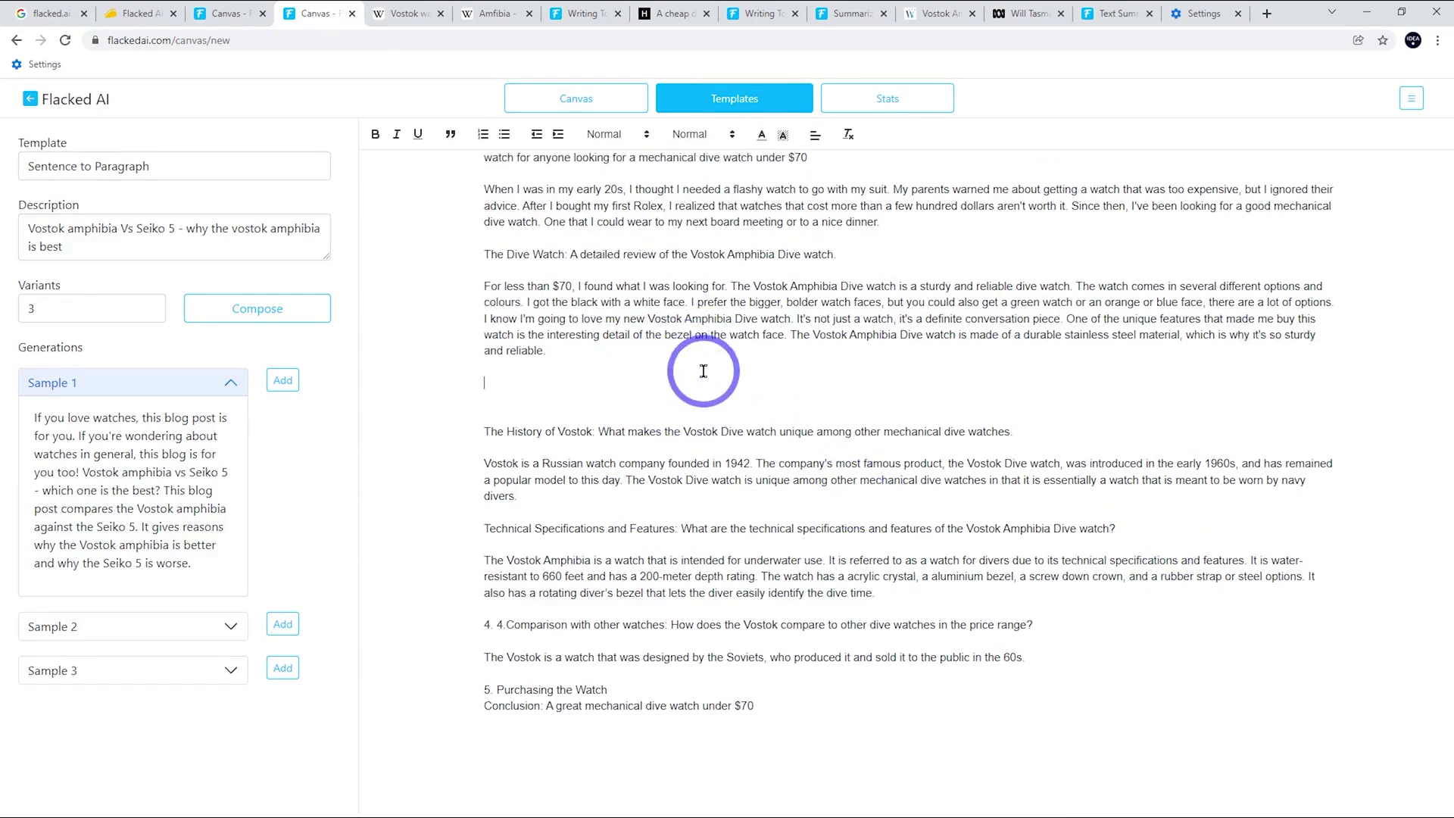
{"action": "key", "text": "ctrl+z"}
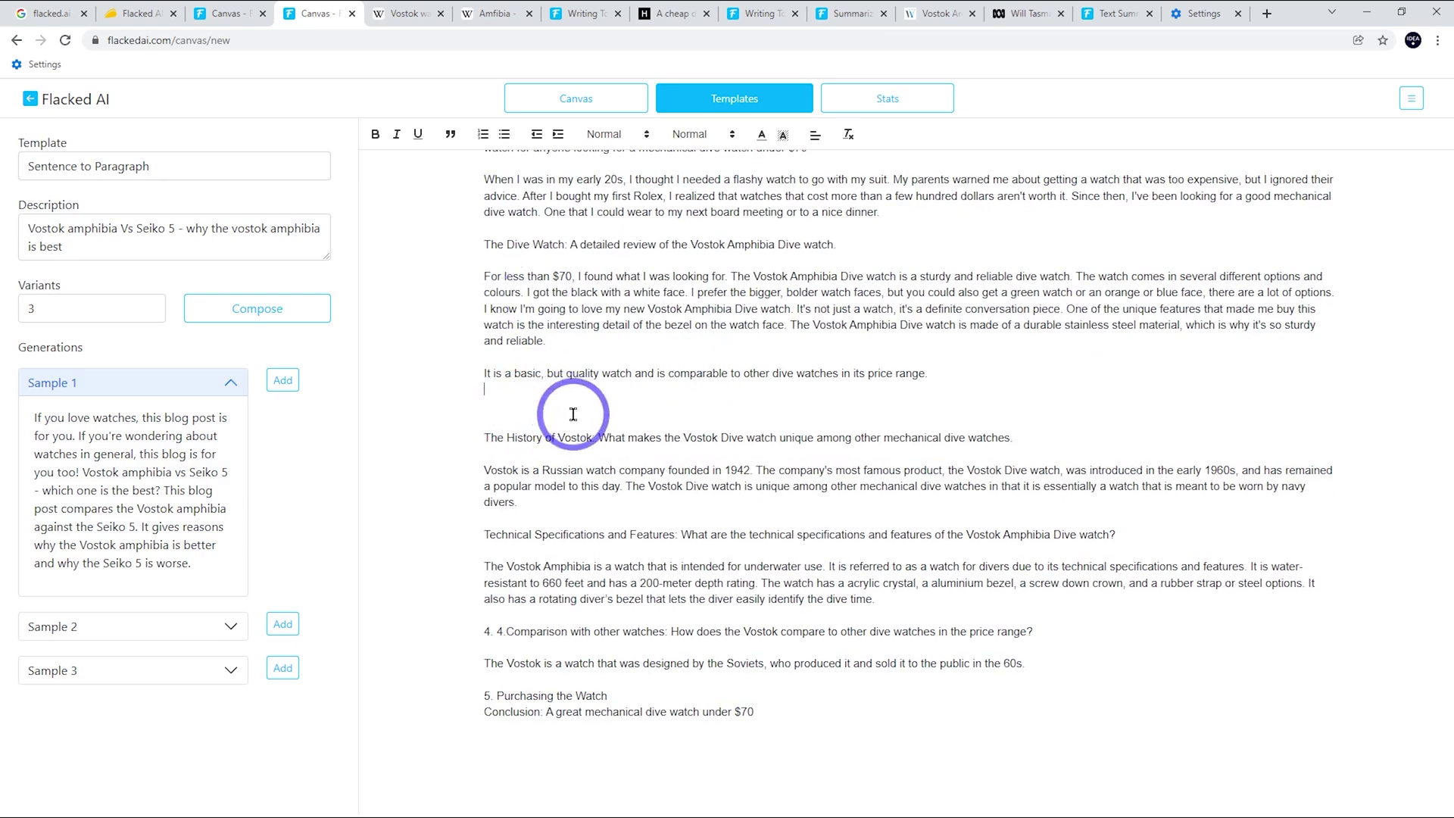
- Clear the stray text before the moved sentence and append that sentence to the end of the detailed review paragraph
{"action": "key", "text": "ctrl+z"}
{"action": "key", "text": "ctrl+z"}
{"action": "key", "text": "ctrl+z"}
{"action": "key", "text": "ctrl+z"}
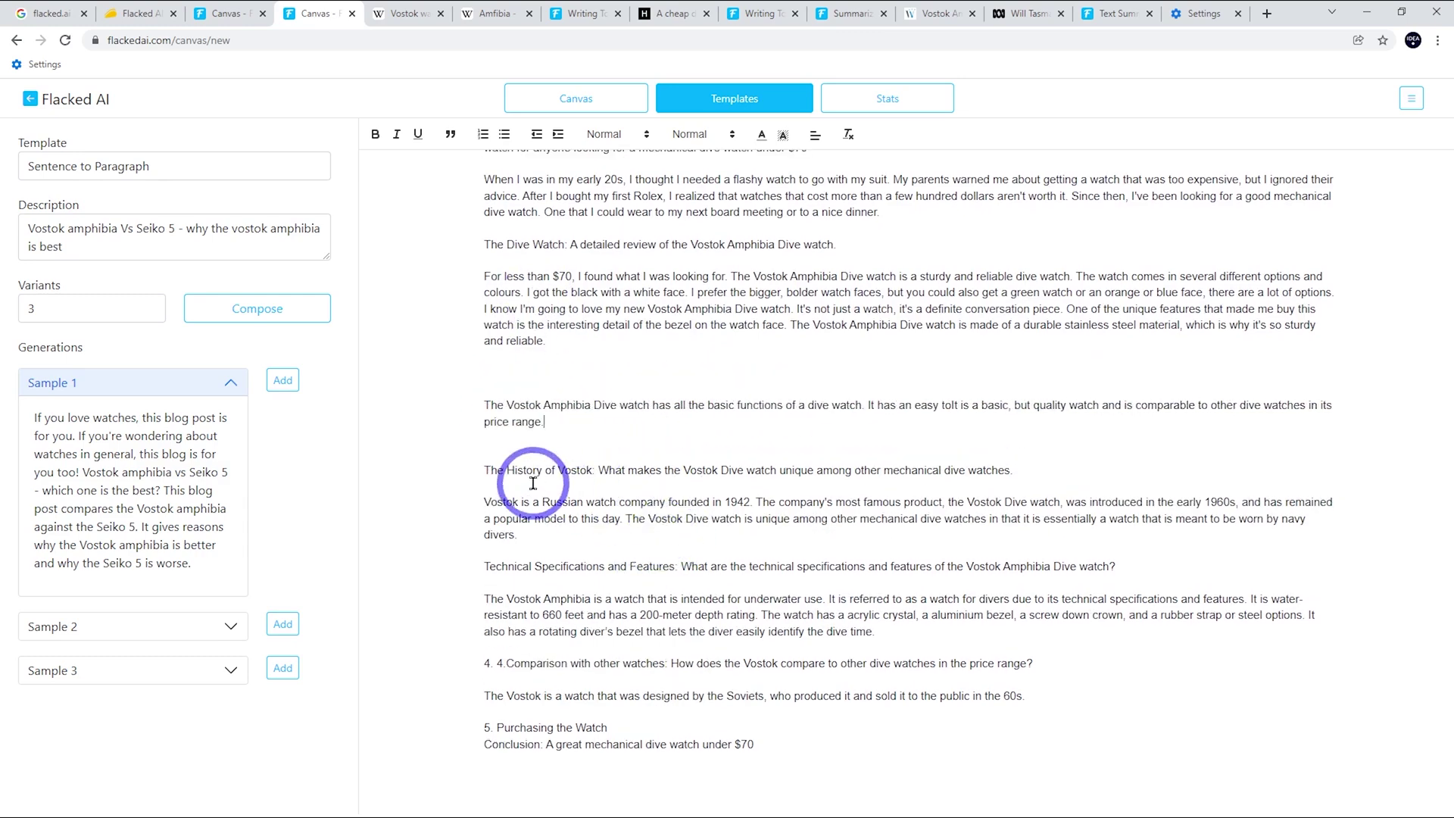
{"action": "left_click_drag", "start_coordinate": [497, 406], "coordinate": [715, 475]}
{"action": "key", "text": "BackSpace"}
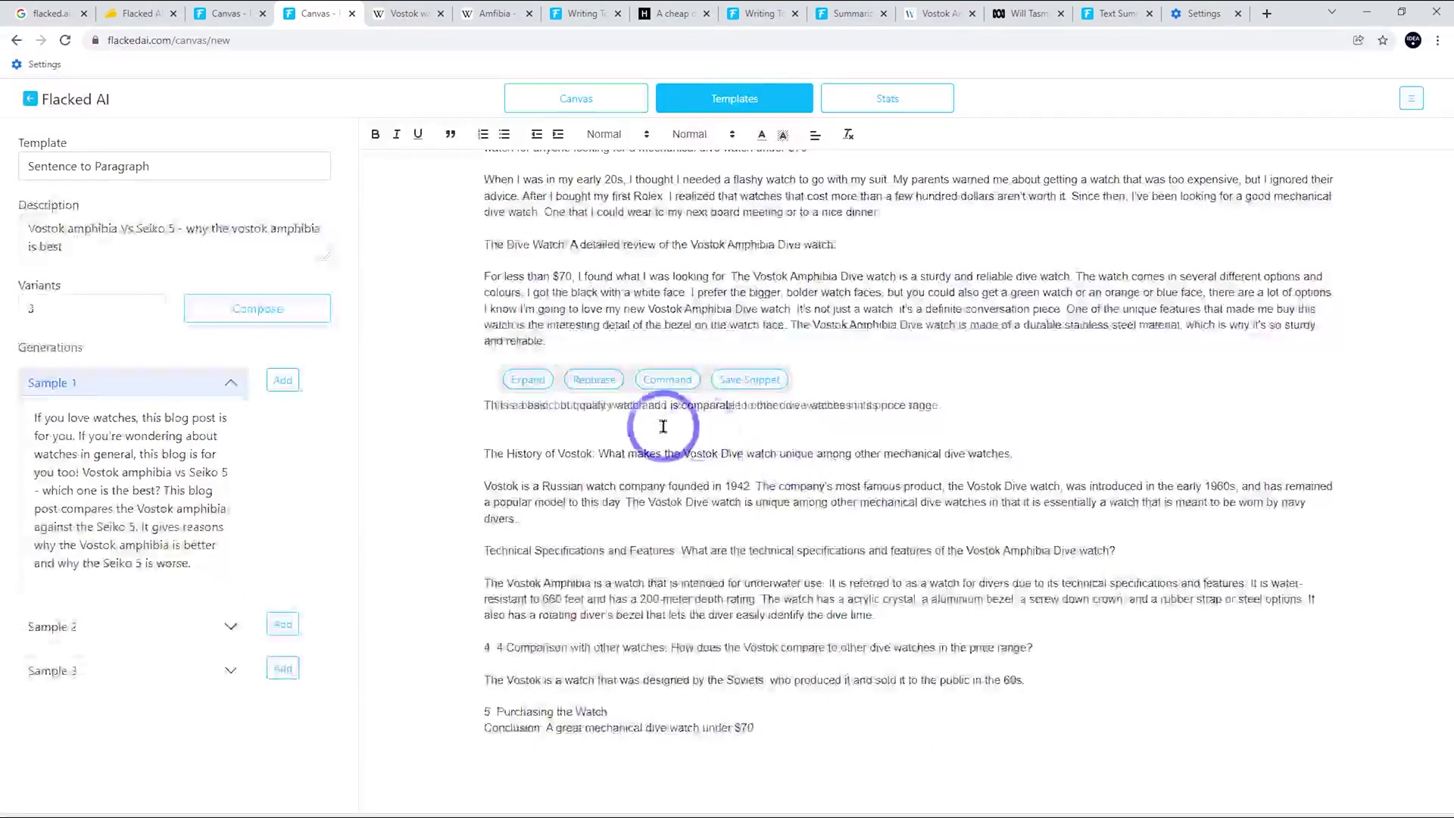
{"action": "key", "text": "BackSpace"}
{"action": "key", "text": "BackSpace"}
{"action": "key", "text": "BackSpace"}
{"action": "key", "text": "BackSpace"}
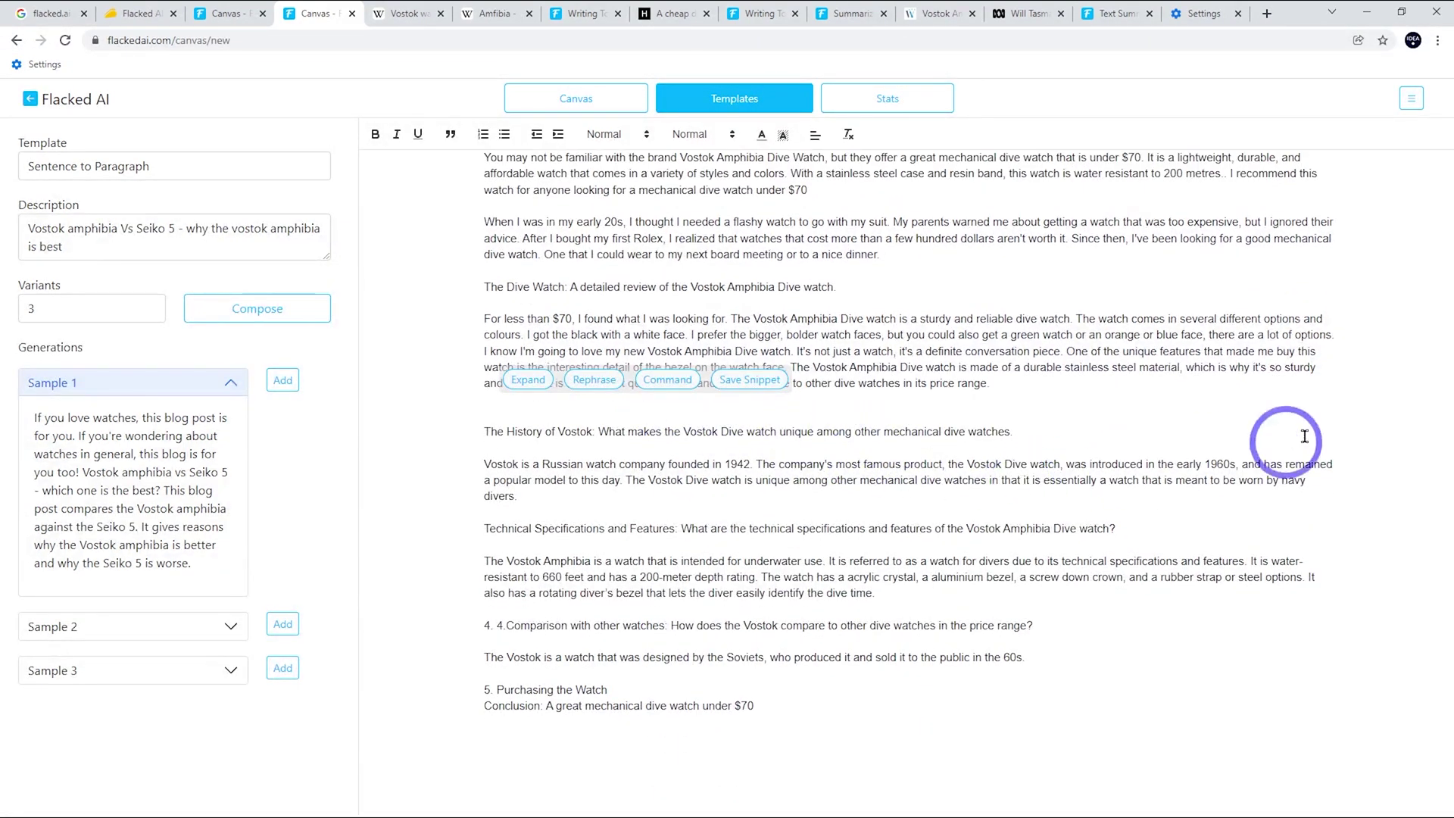
{"action": "left_click", "coordinate": [1204, 445]}
- Format the line "The Dive Watch: A detailed review of the Vostok Amphibia Dive watch." as Heading 3
{"action": "scroll", "coordinate": [979, 334], "scroll_direction": "up", "scroll_amount": 3}
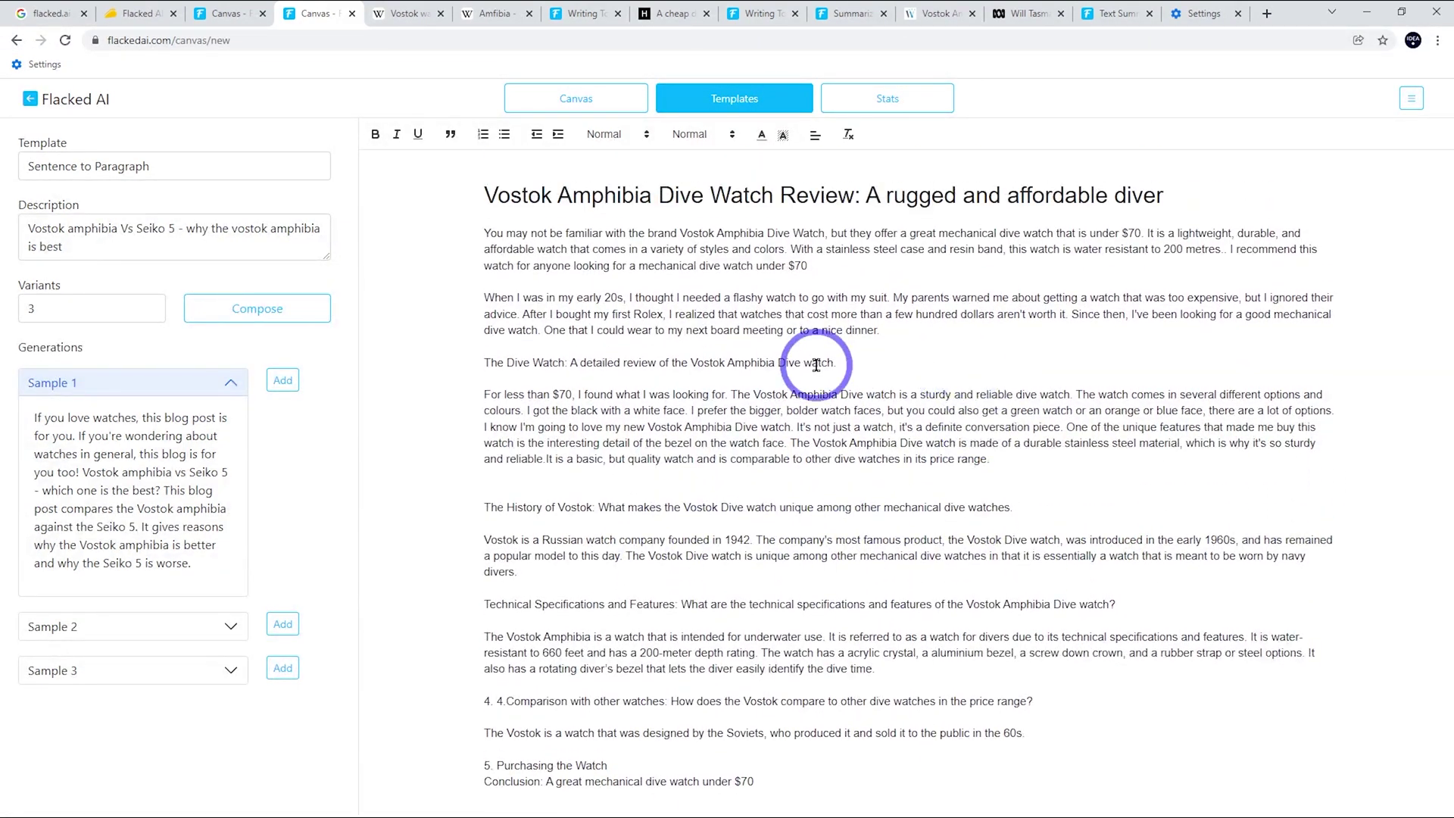
{"action": "left_click_drag", "start_coordinate": [870, 396], "coordinate": [472, 392]}
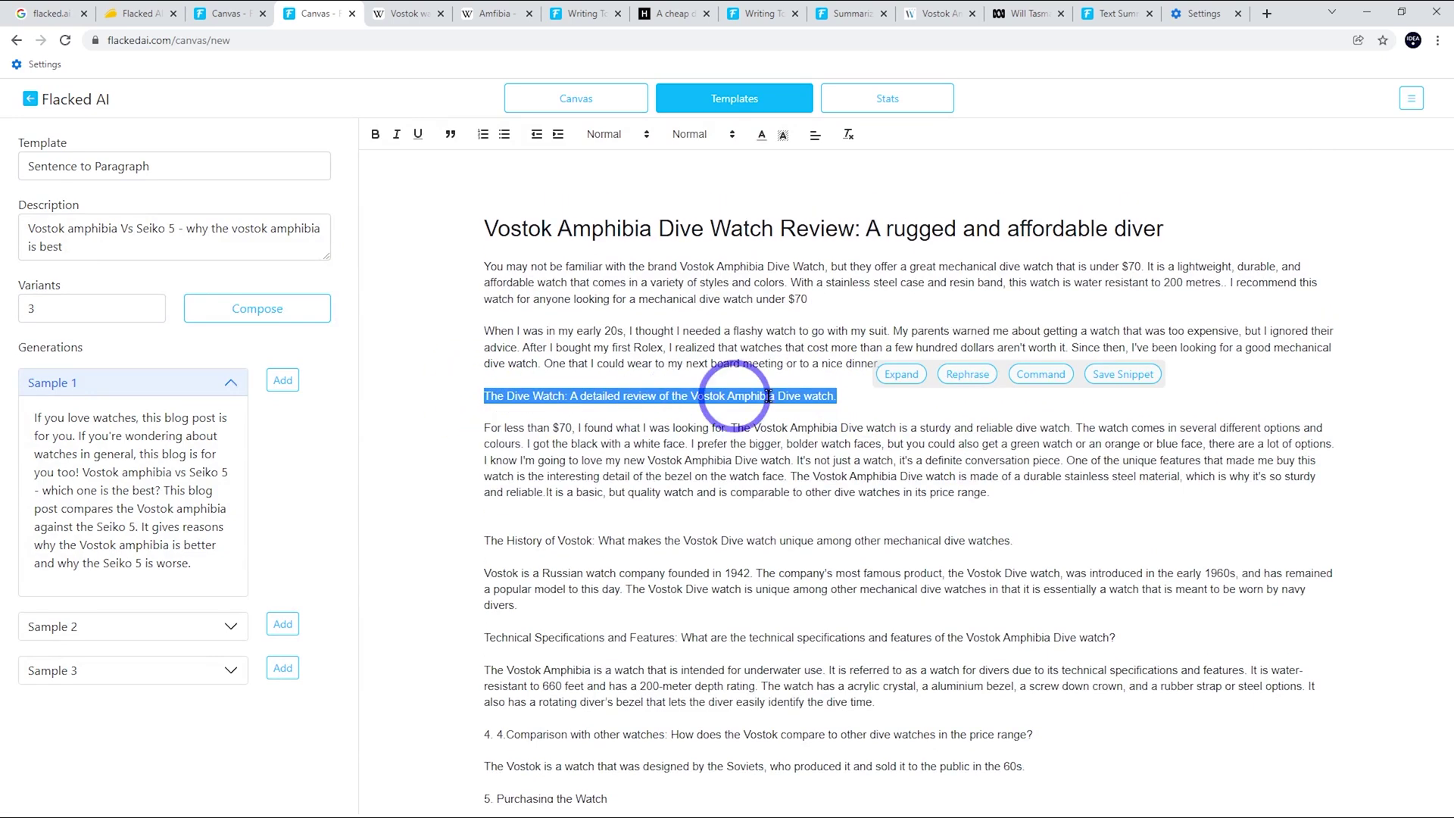
{"action": "left_click", "coordinate": [690, 134]}
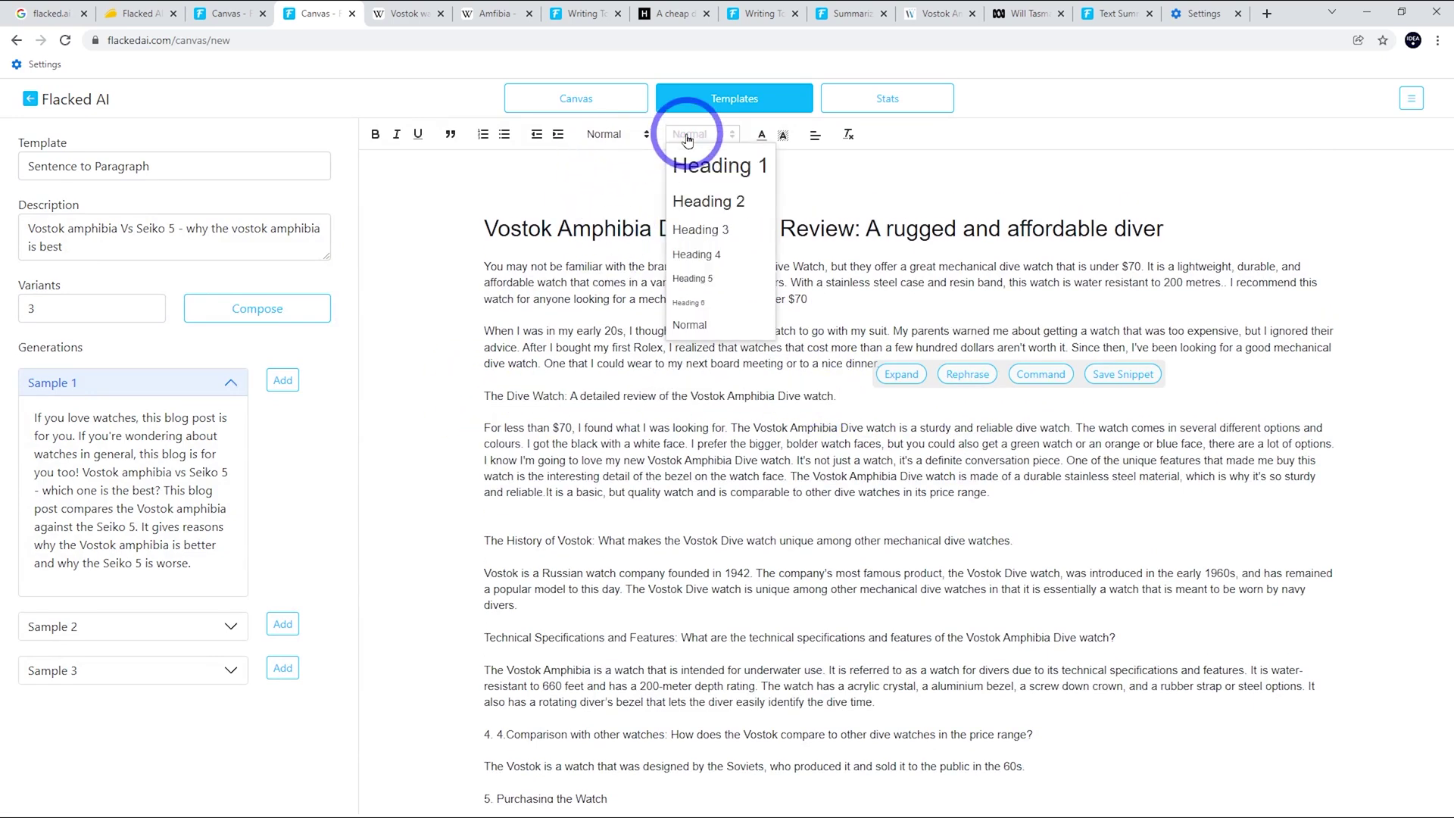
{"action": "left_click", "coordinate": [690, 231]}
- Format the line "The History of Vostok: What makes the Vostok Dive watch unique among other mechanical dive watches." as Heading 3 and remove the extra blank line above it
{"action": "left_click_drag", "start_coordinate": [1015, 539], "coordinate": [417, 530]}
{"action": "left_click", "coordinate": [681, 137]}
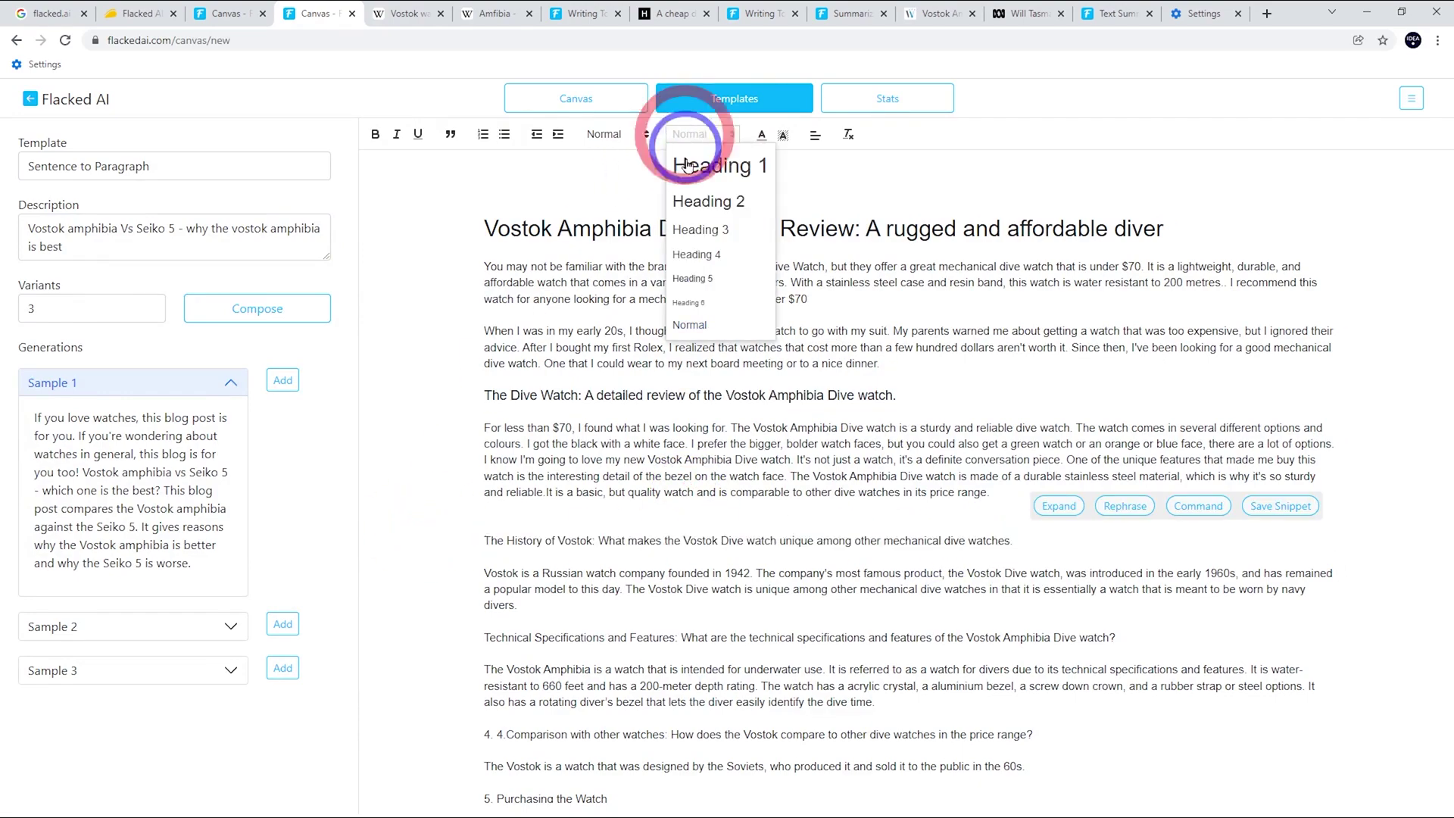
{"action": "left_click", "coordinate": [705, 231]}
{"action": "left_click", "coordinate": [578, 515]}
{"action": "key", "text": "BackSpace"}
{"action": "scroll", "coordinate": [712, 583], "scroll_direction": "down", "scroll_amount": 1}
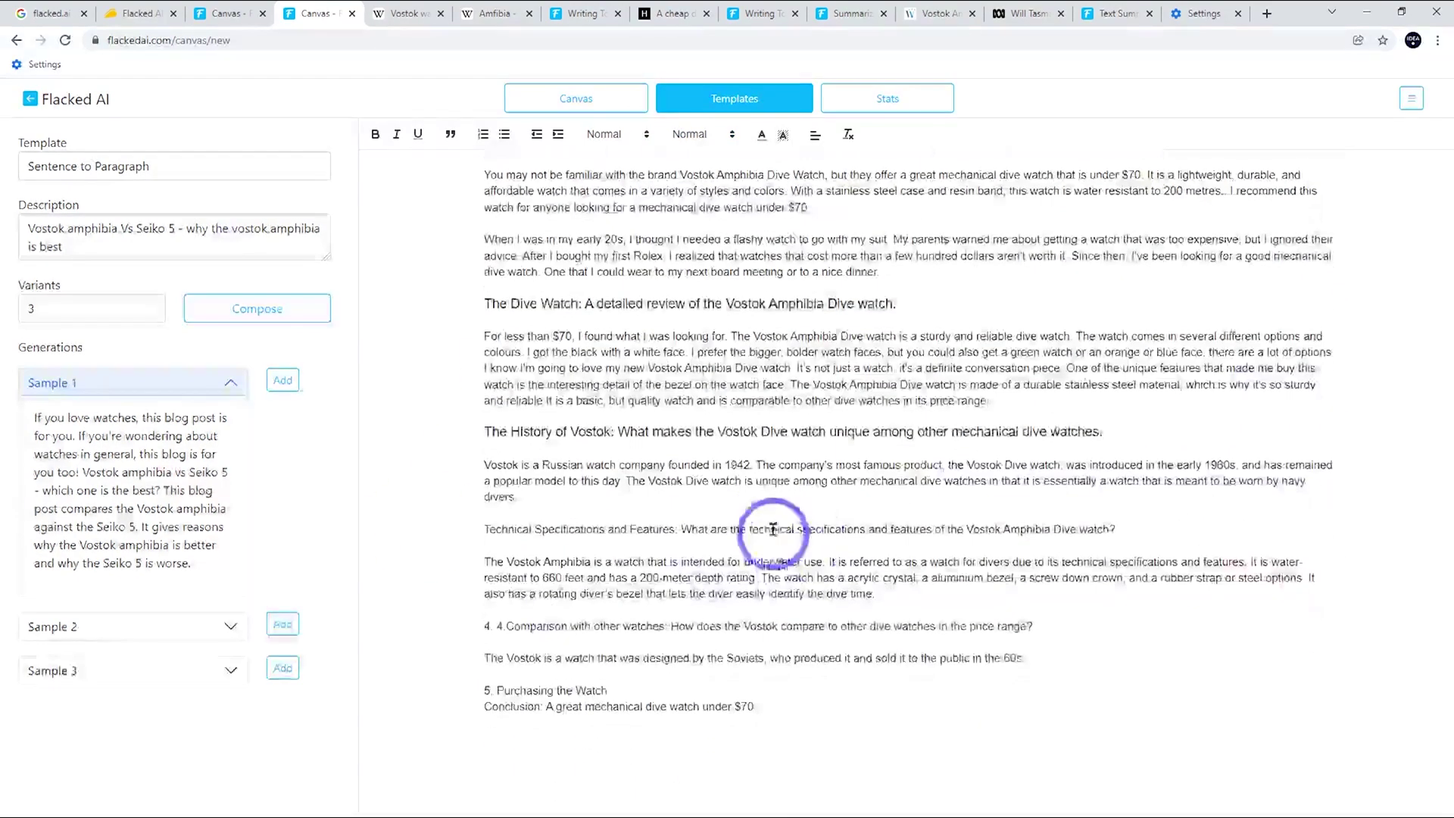
- Generate three samples for the description "Conclusion: A great mechanical dive watch under $70"
{"action": "left_click_drag", "start_coordinate": [723, 736], "coordinate": [495, 685]}
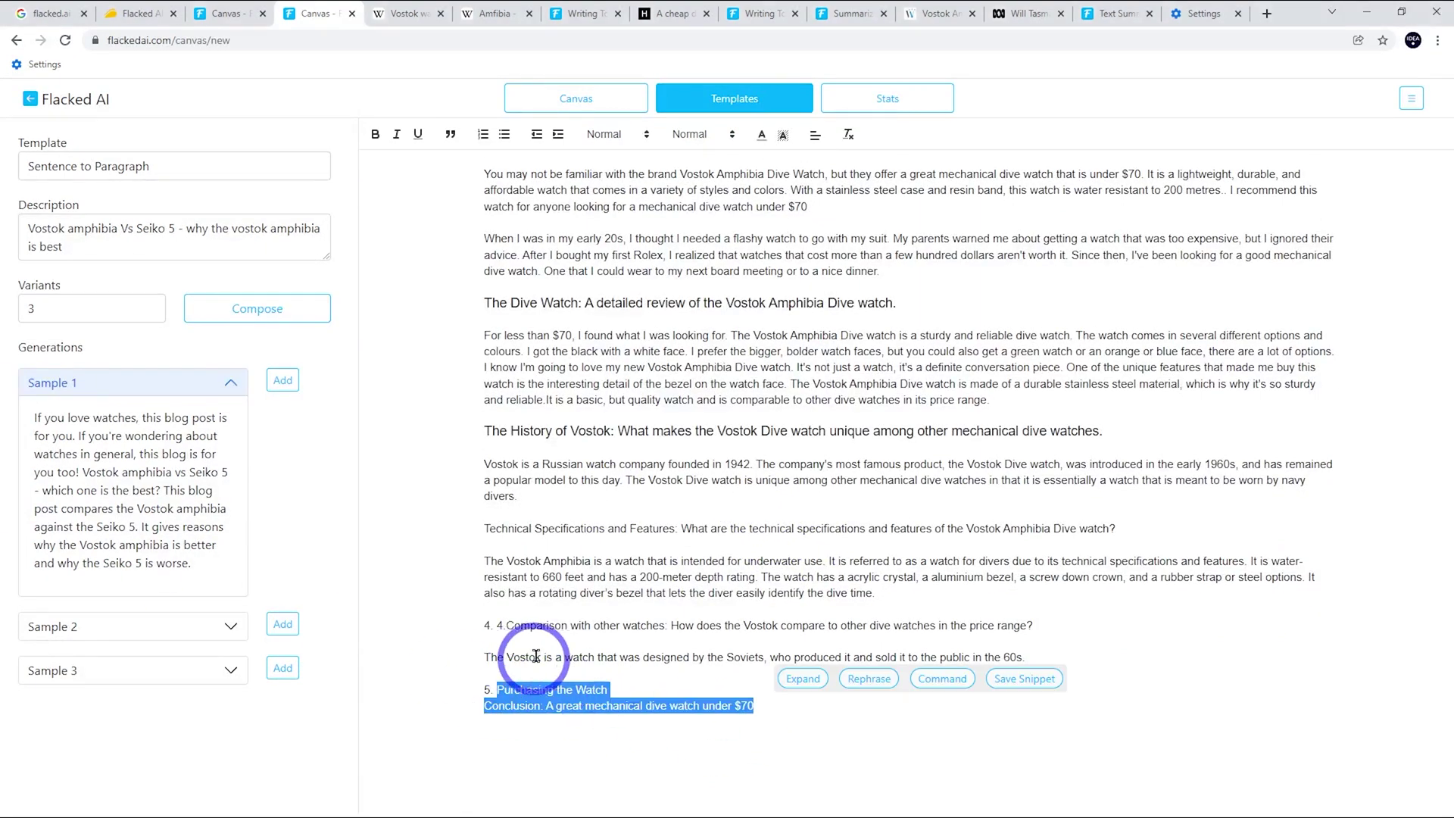
{"action": "key", "text": "BackSpace"}
{"action": "left_click", "coordinate": [186, 242]}
{"action": "key", "text": "ctrl+a"}
{"action": "key", "text": "ctrl+v"}
{"action": "left_click", "coordinate": [261, 308]}
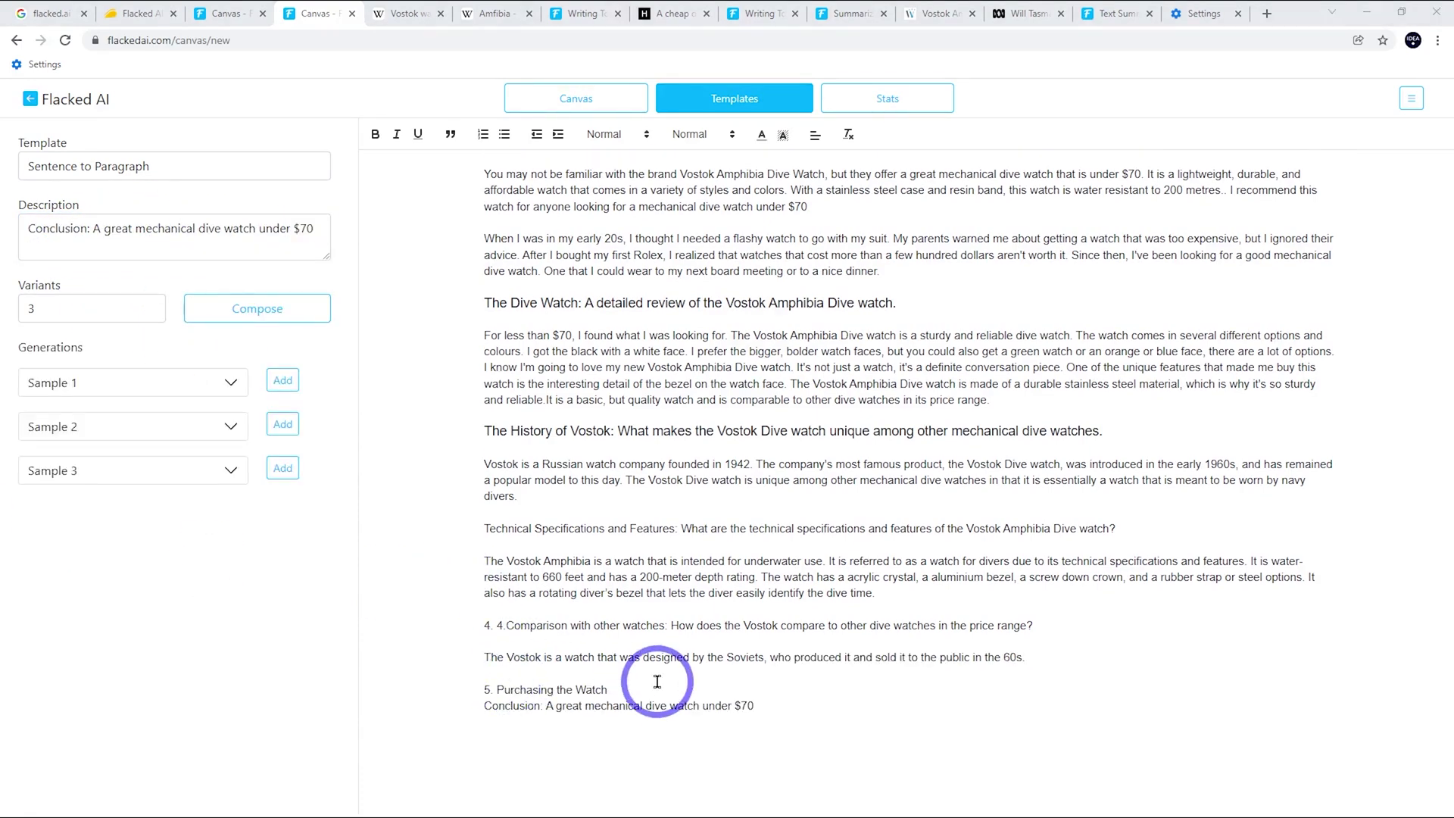
- Separate the "Purchasing the Watch" and conclusion lines, and generate samples for "Purchasing the Vostok Amphibia Dive Watch" and read Sample 2
{"action": "left_click", "coordinate": [632, 688]}
{"action": "key", "text": "Return"}
{"action": "left_click_drag", "start_coordinate": [632, 688], "coordinate": [462, 691]}
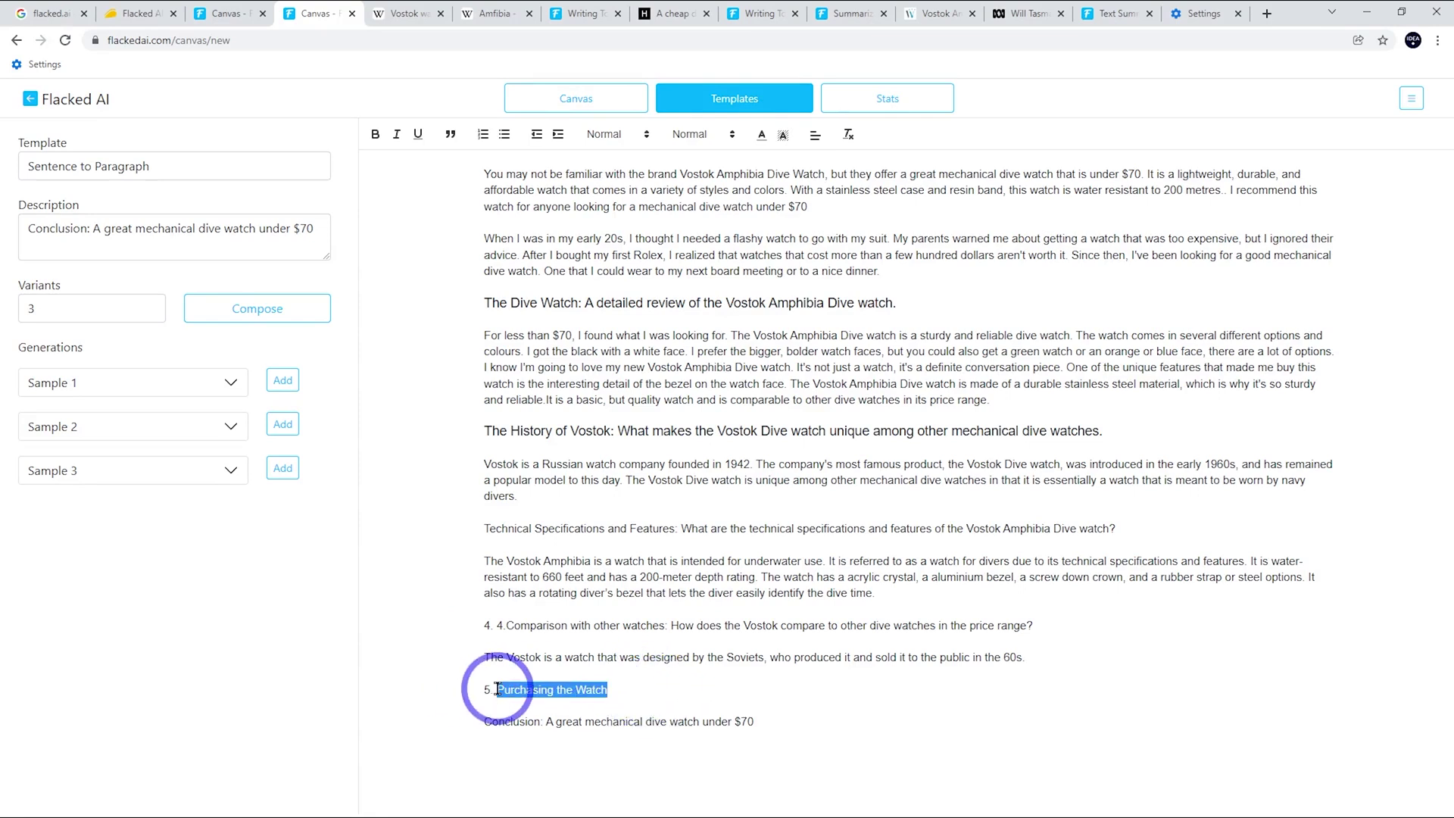
{"action": "triple_click", "coordinate": [178, 246]}
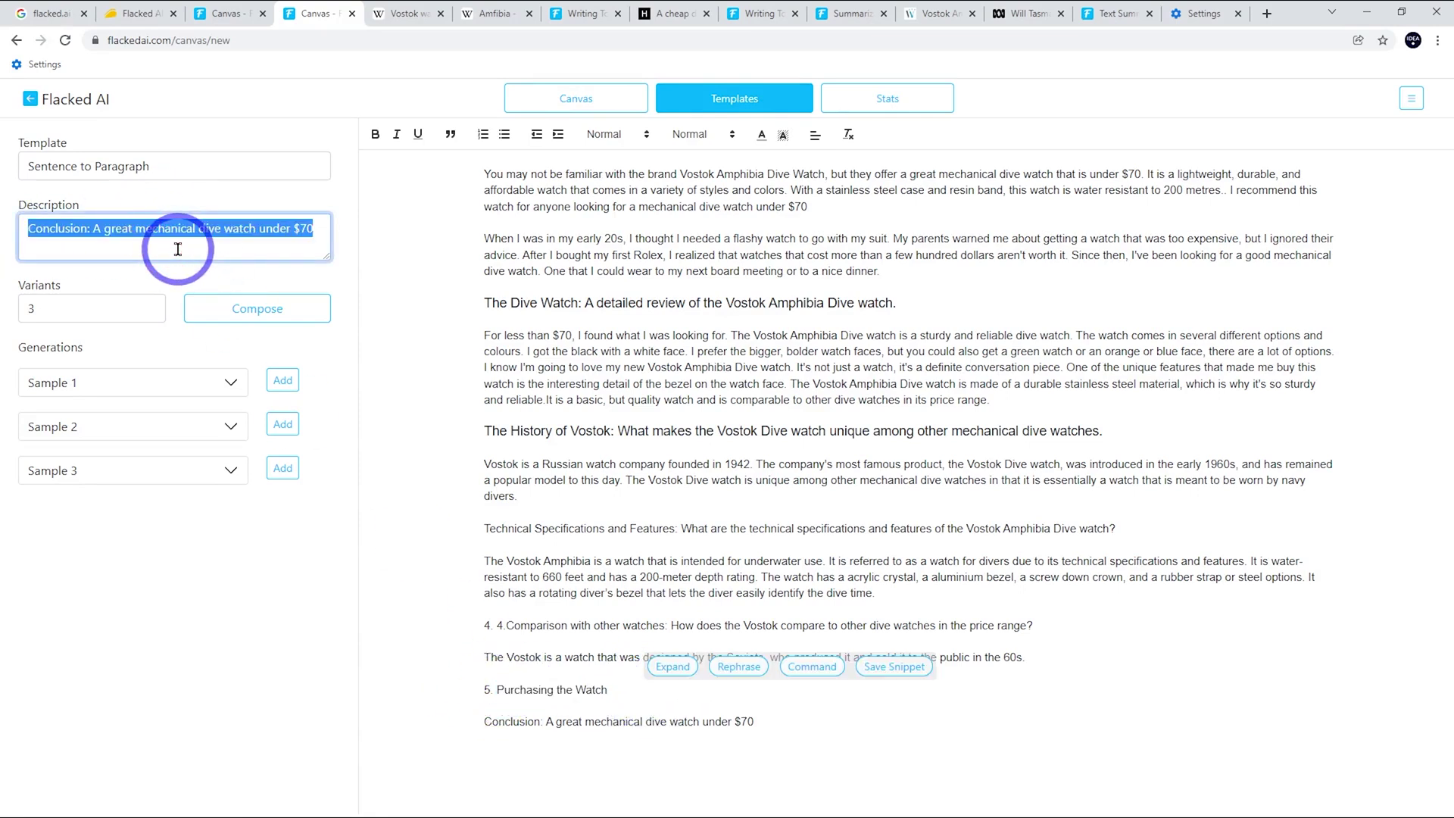
{"action": "type", "text": "Purchasing the Watch"}
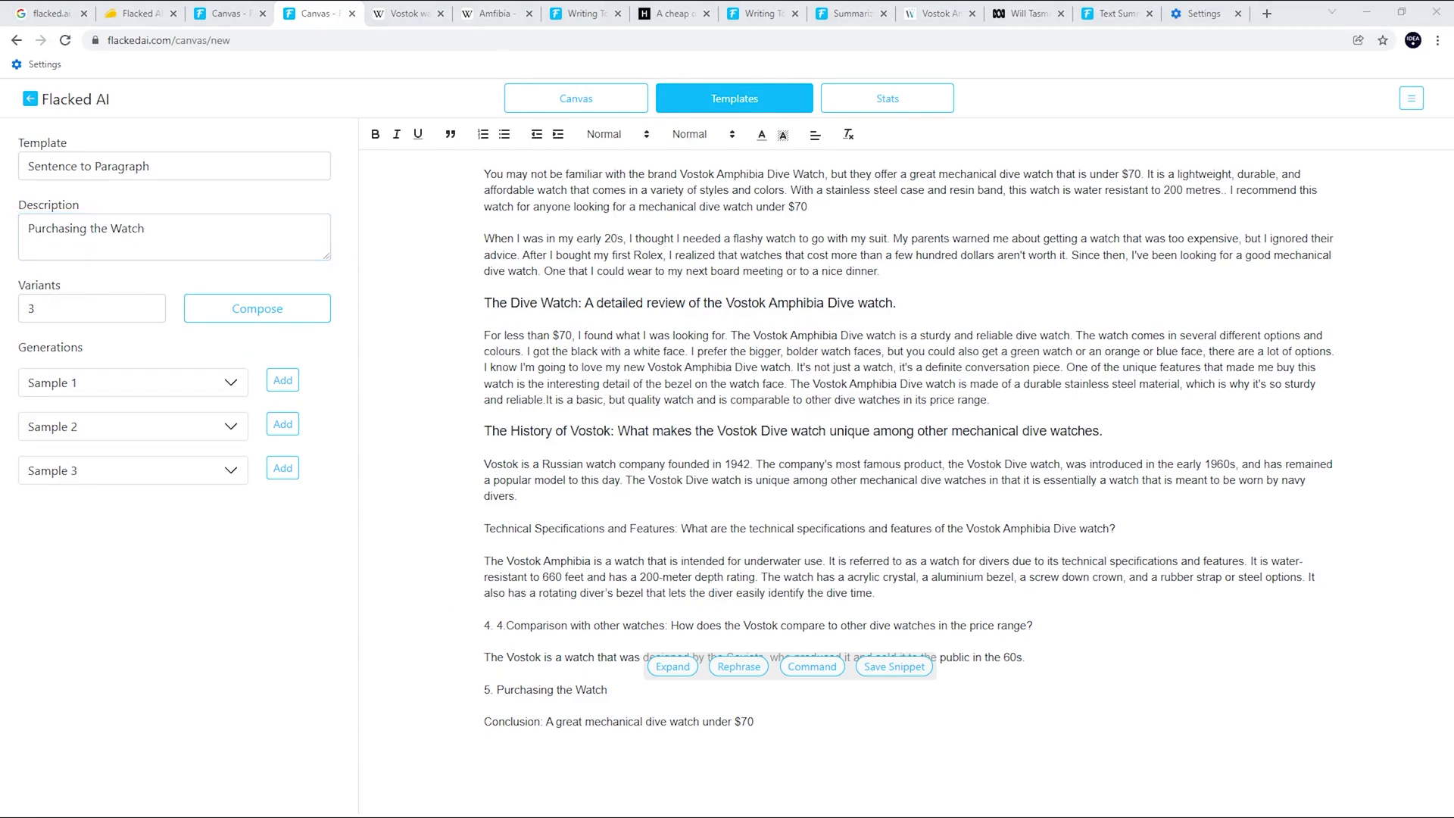
{"action": "left_click", "coordinate": [112, 228]}
{"action": "type", "text": "Vostok Amphibia Dive"}
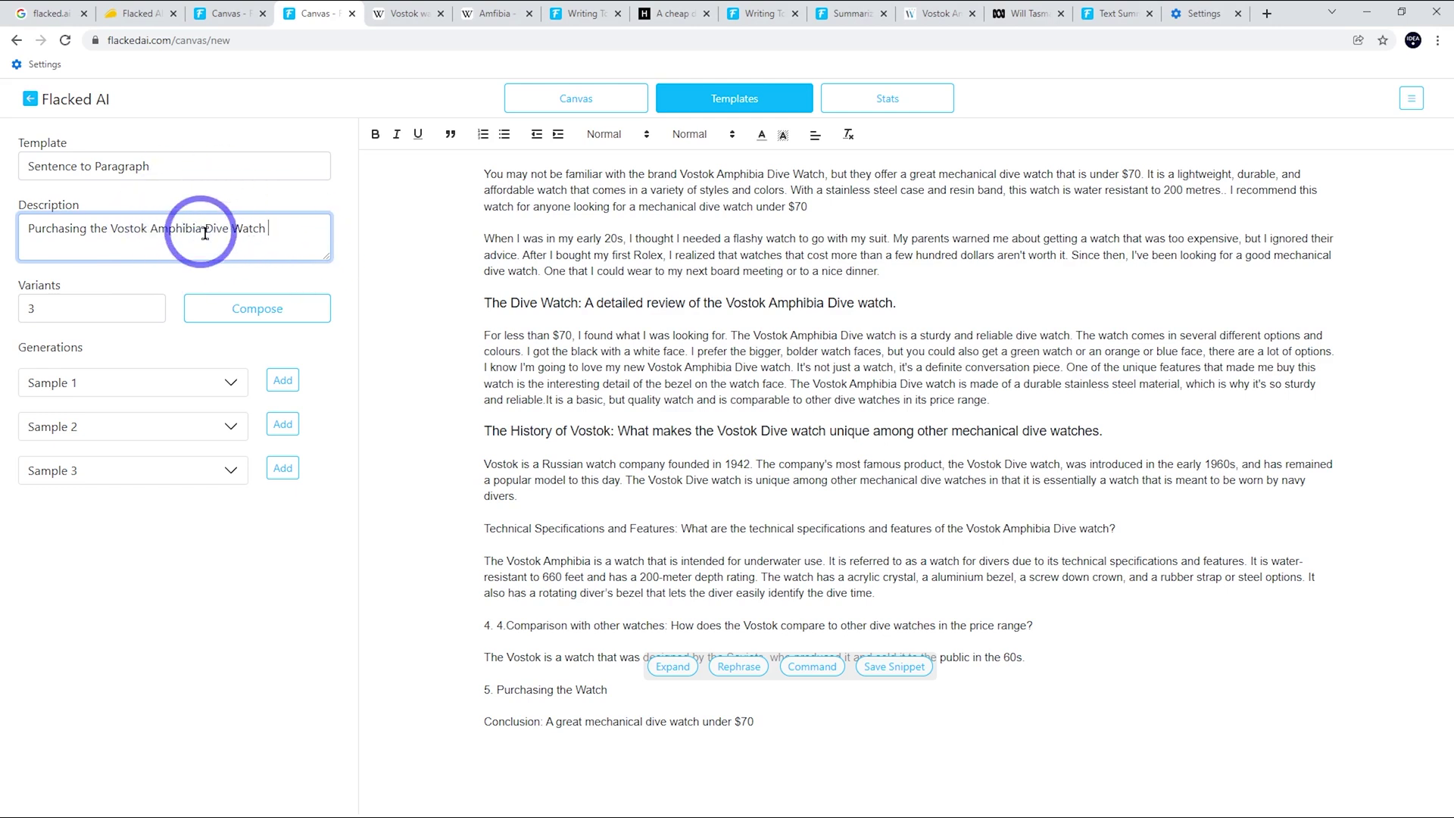
{"action": "left_click", "coordinate": [258, 309]}
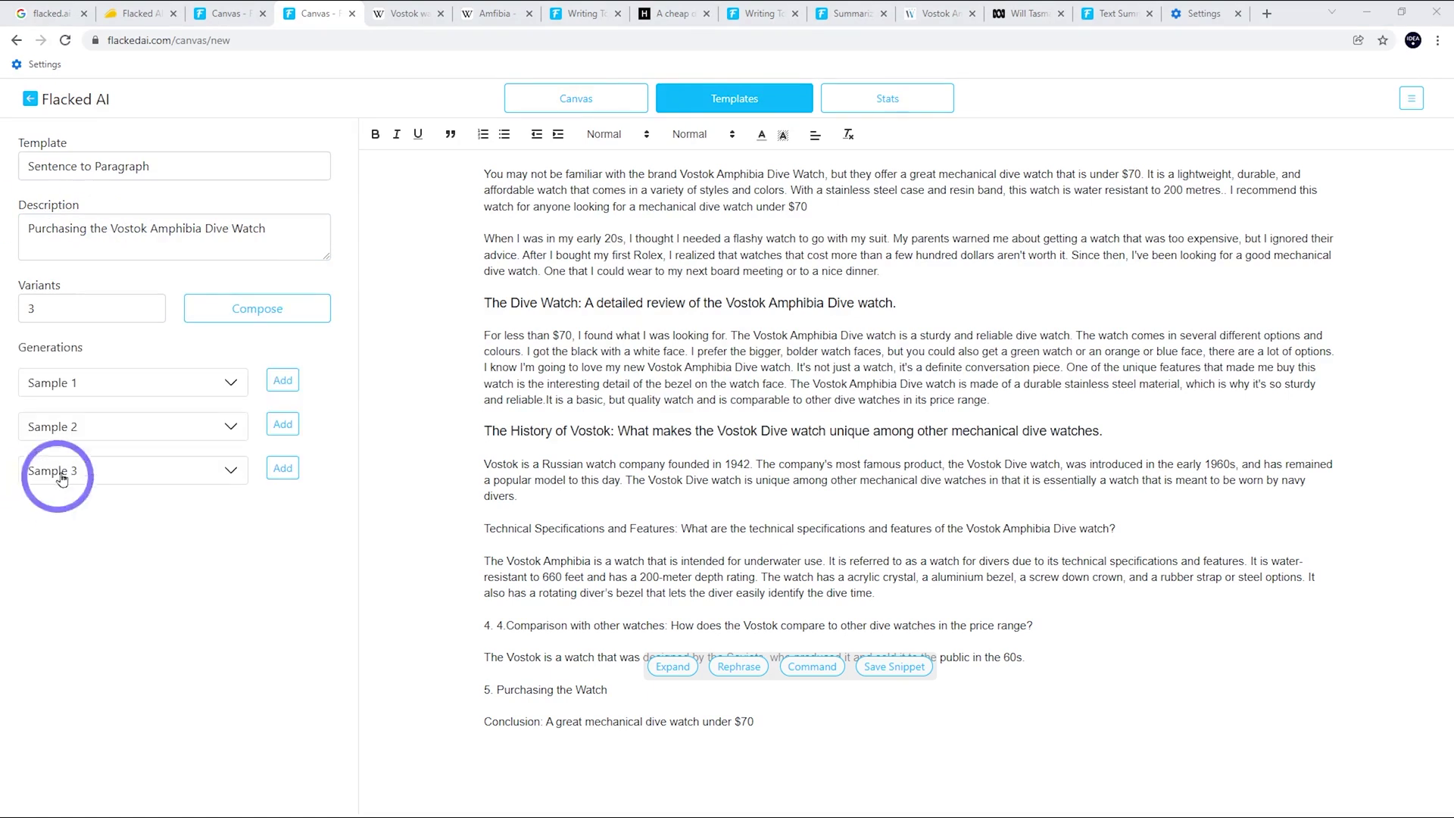
{"action": "left_click", "coordinate": [135, 435]}
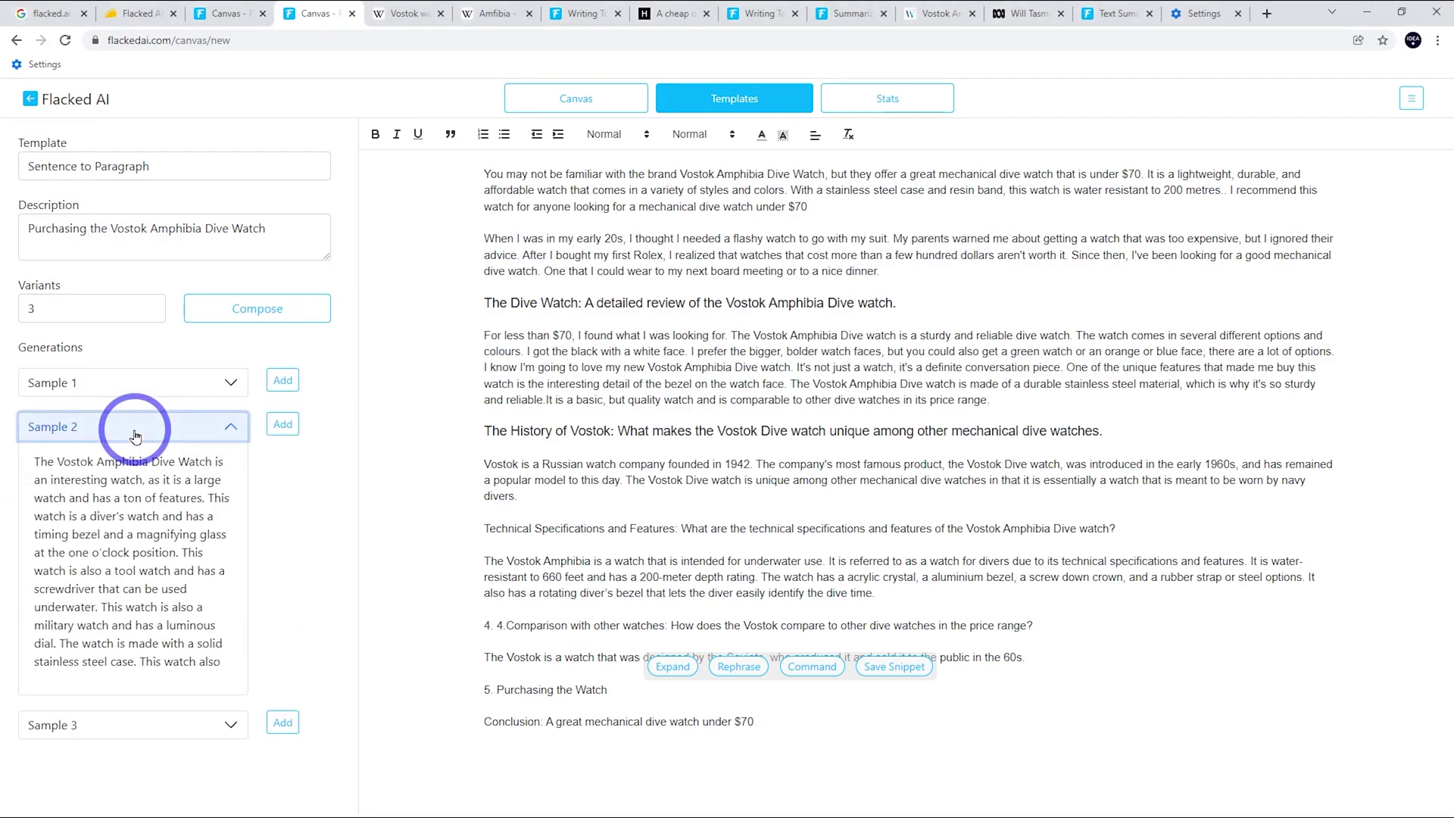
- Change the description to "How to buy the Vostok Amphibia Dive Watch", generate new samples and read Sample 1
{"action": "double_click", "coordinate": [55, 228]}
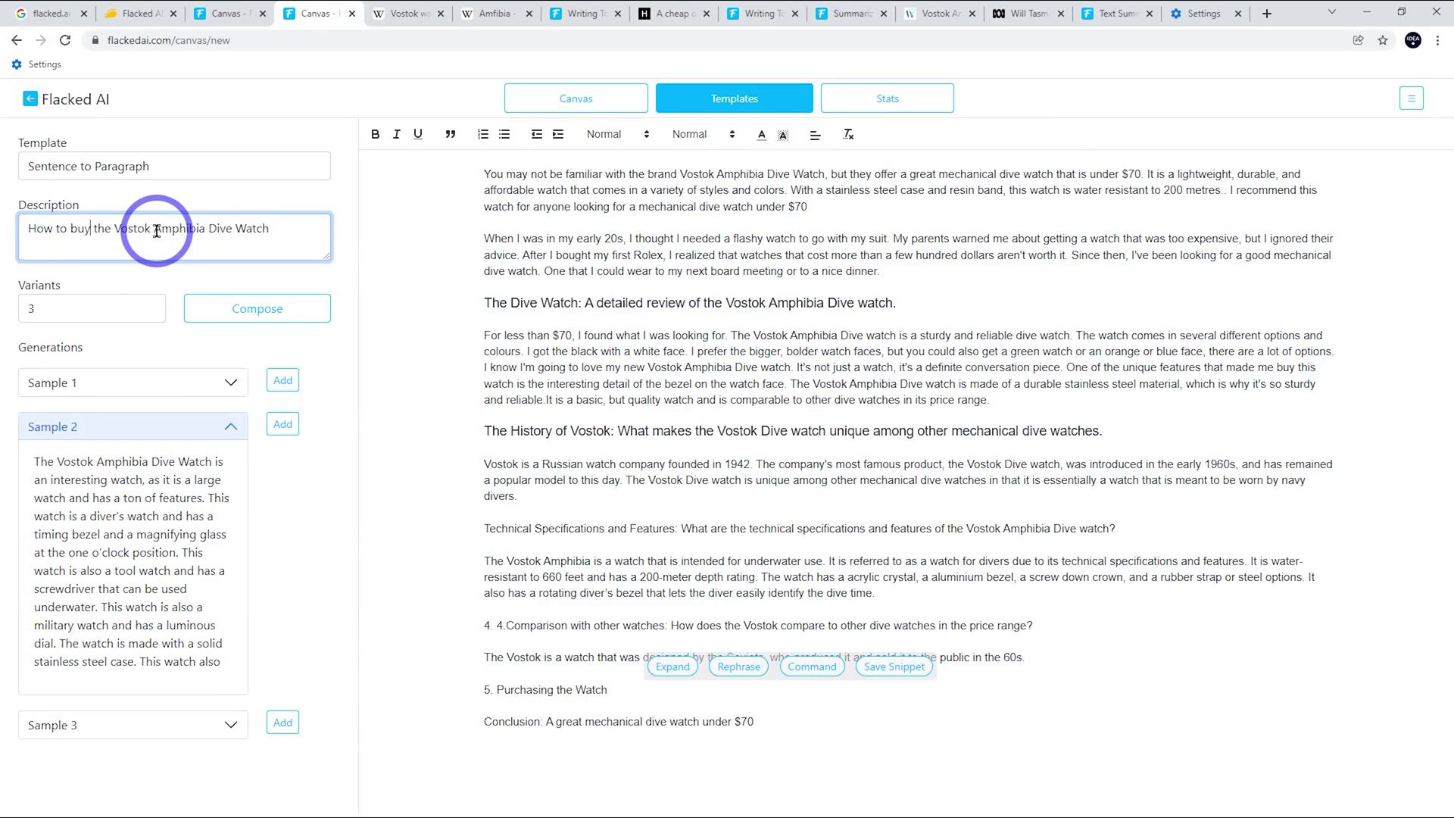
{"action": "left_click", "coordinate": [287, 316]}
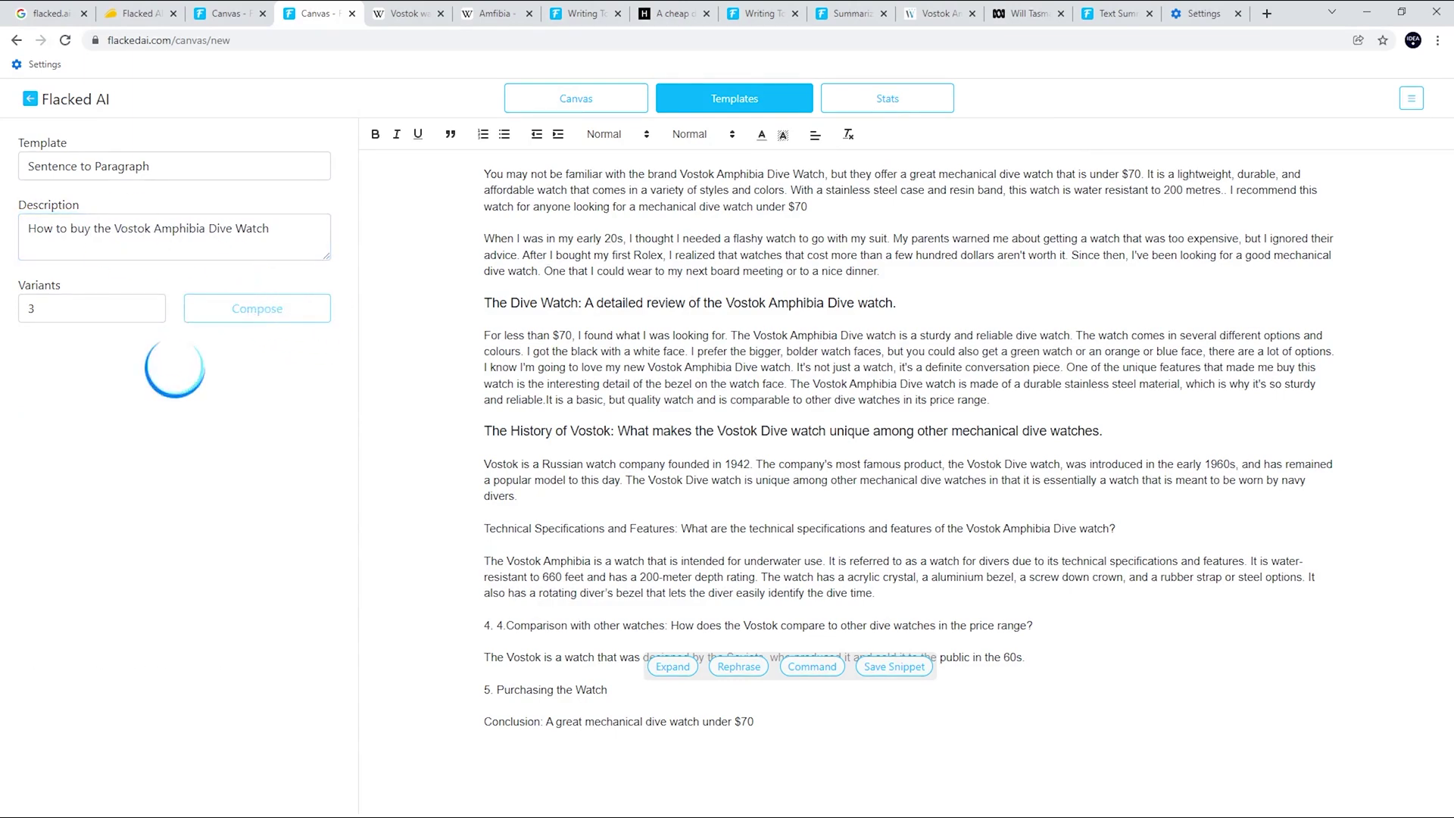
{"action": "left_click", "coordinate": [193, 382]}
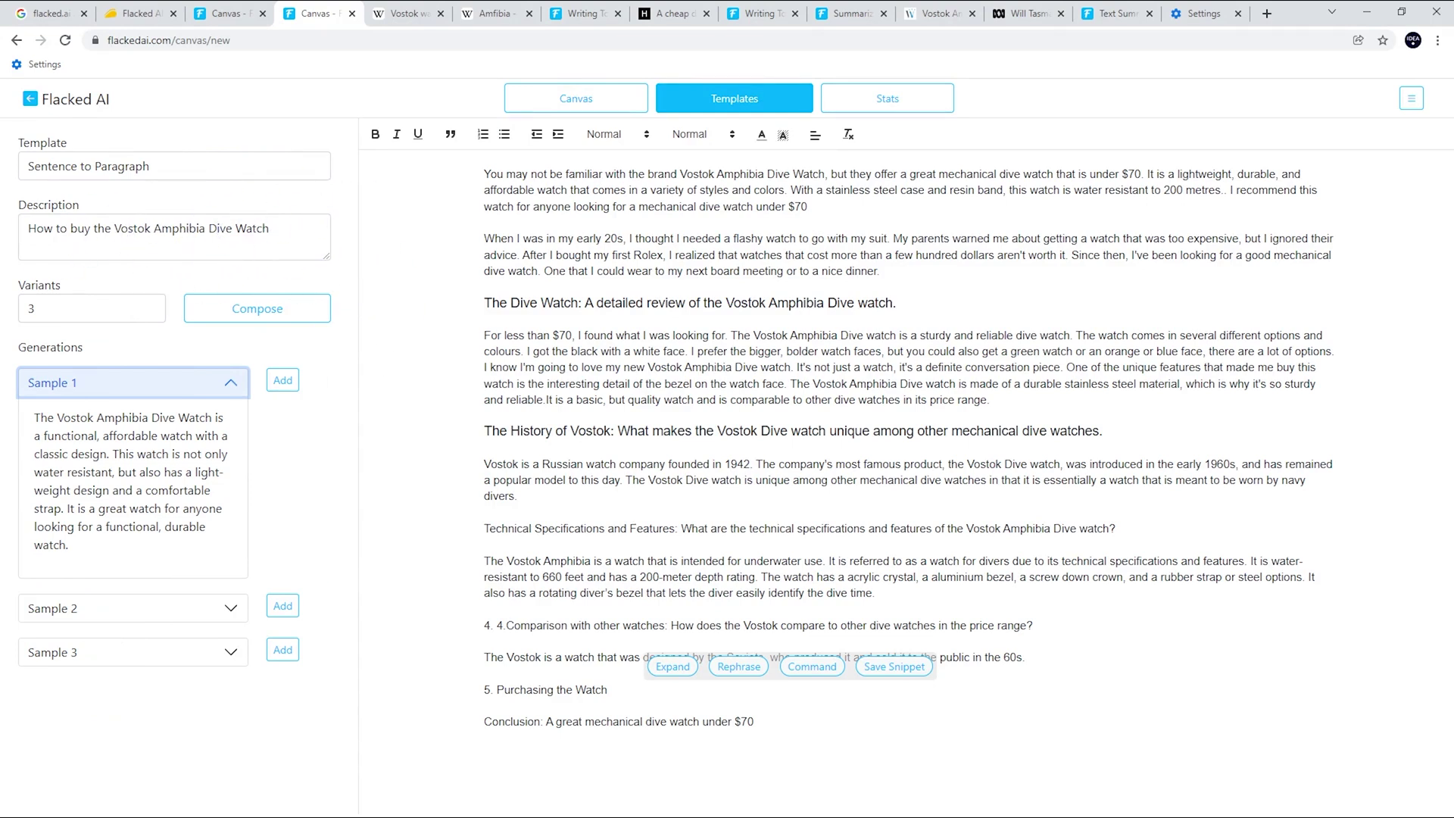
- Generate samples for "Vostok Amphibia Dive Watch is available on Amazon.com or from Russia at Meranom.com" and read Sample 3
{"action": "key", "text": "ctrl+a"}
{"action": "type", "text": "Vostok Amphibia Dive Watch is available on Amazon.com or from Russia at Meranom.com"}
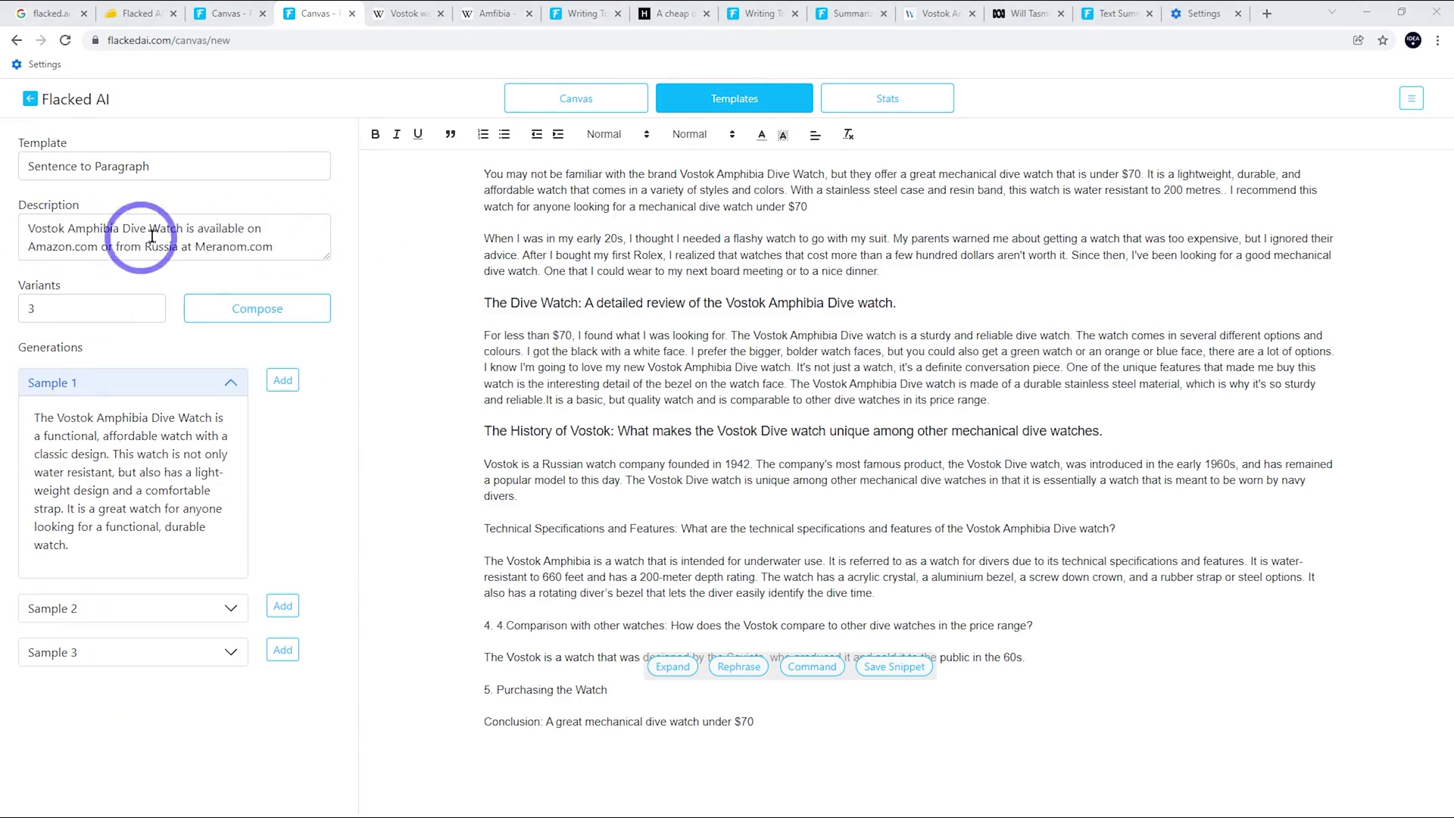
{"action": "left_click", "coordinate": [277, 311]}
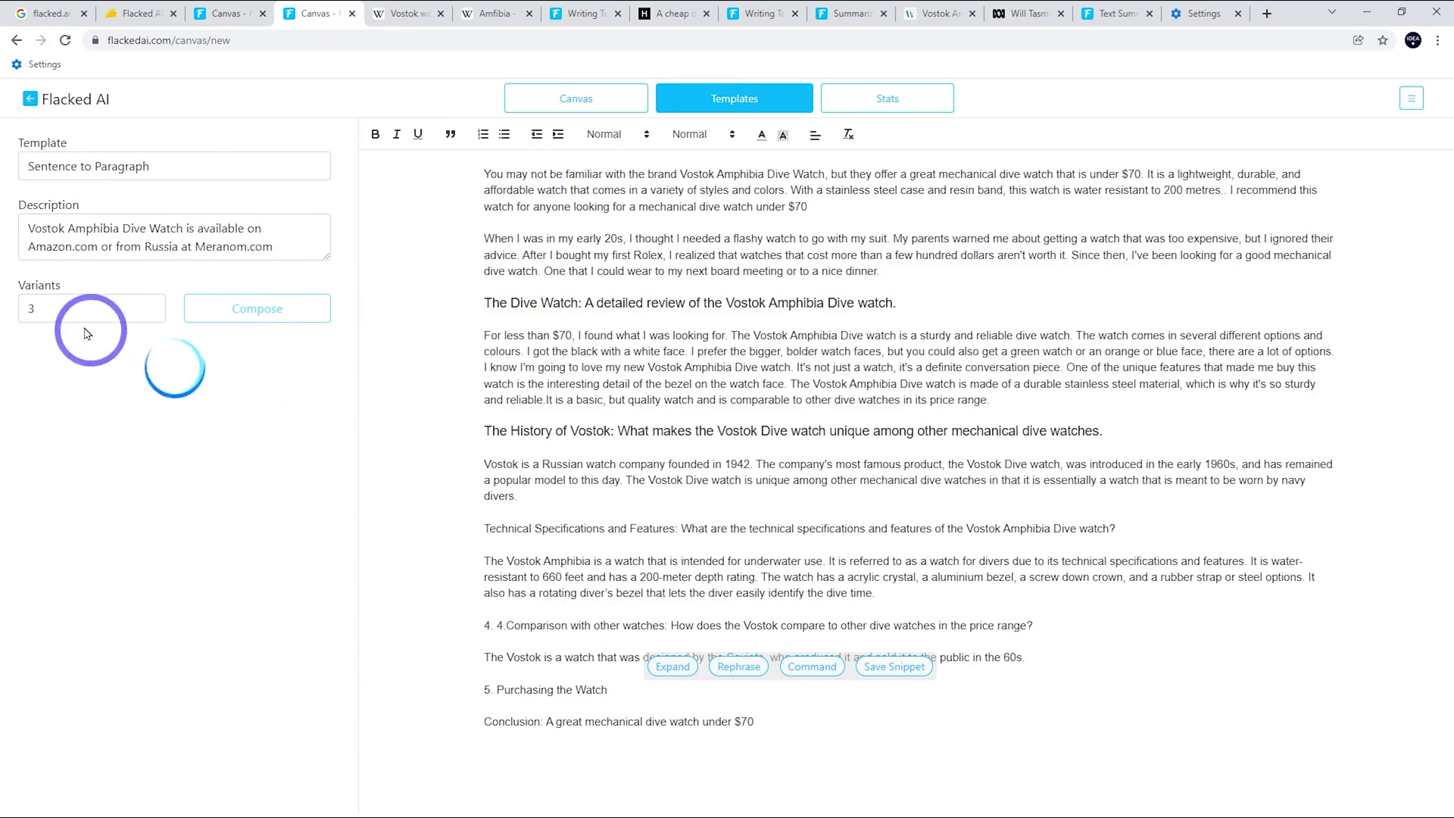
{"action": "left_click", "coordinate": [152, 470]}
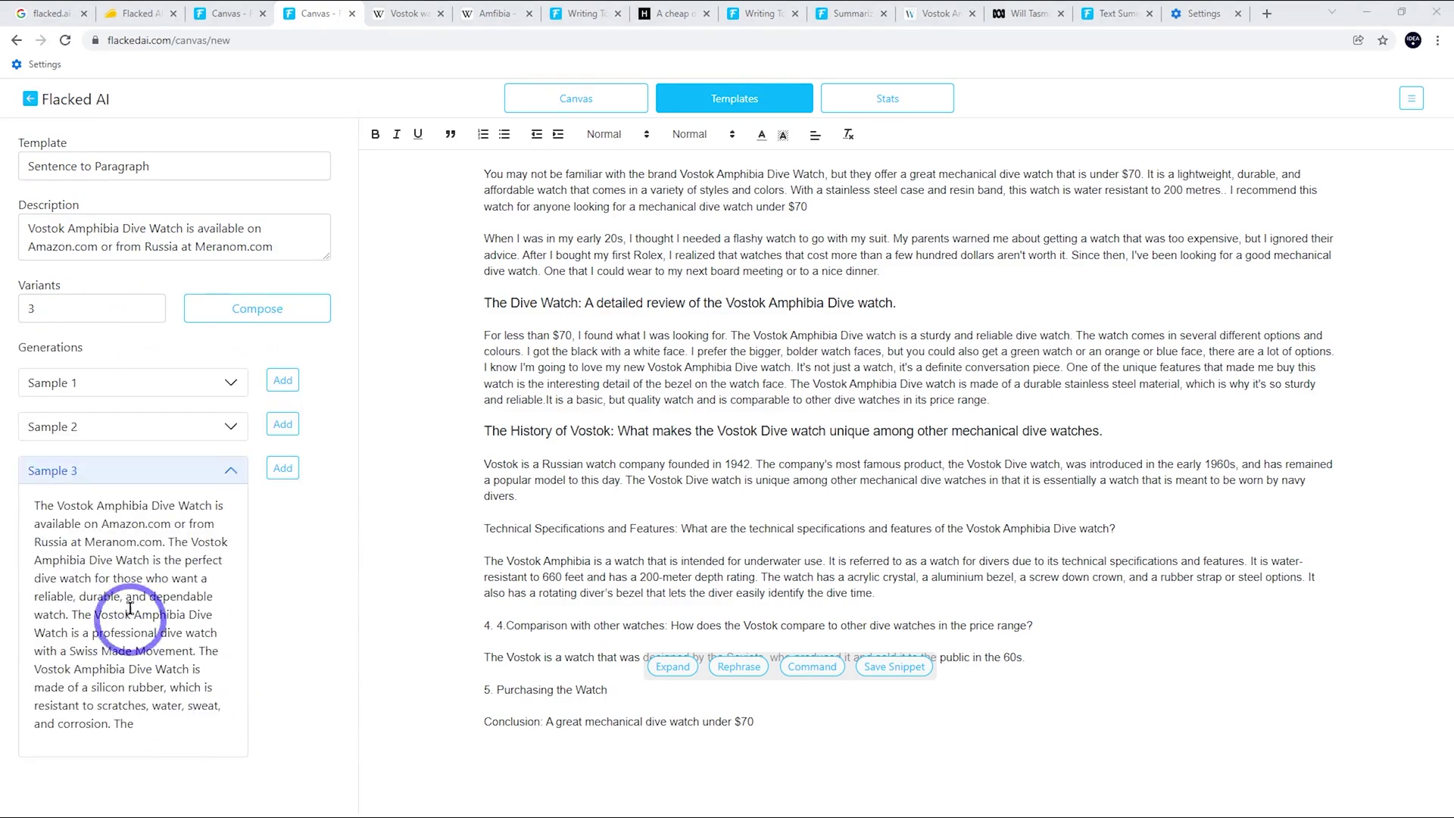
- Delete the "5. Purchasing the Watch" line and add Sample 3 to the post below the conclusion line
{"action": "left_click", "coordinate": [563, 689]}
{"action": "left_click_drag", "start_coordinate": [634, 693], "coordinate": [485, 691]}
{"action": "key", "text": "BackSpace"}
{"action": "key", "text": "BackSpace"}
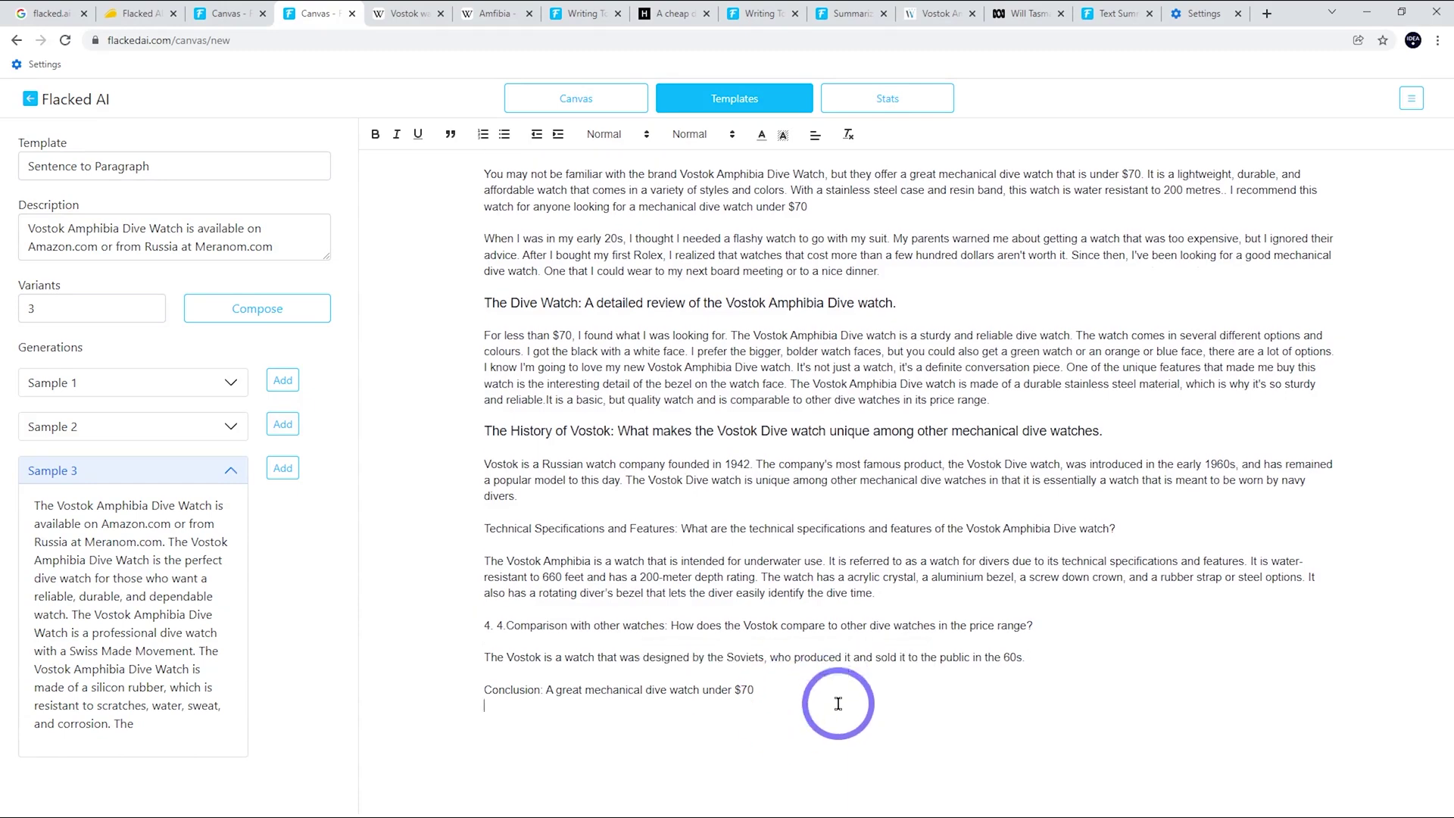
{"action": "left_click", "coordinate": [280, 466]}
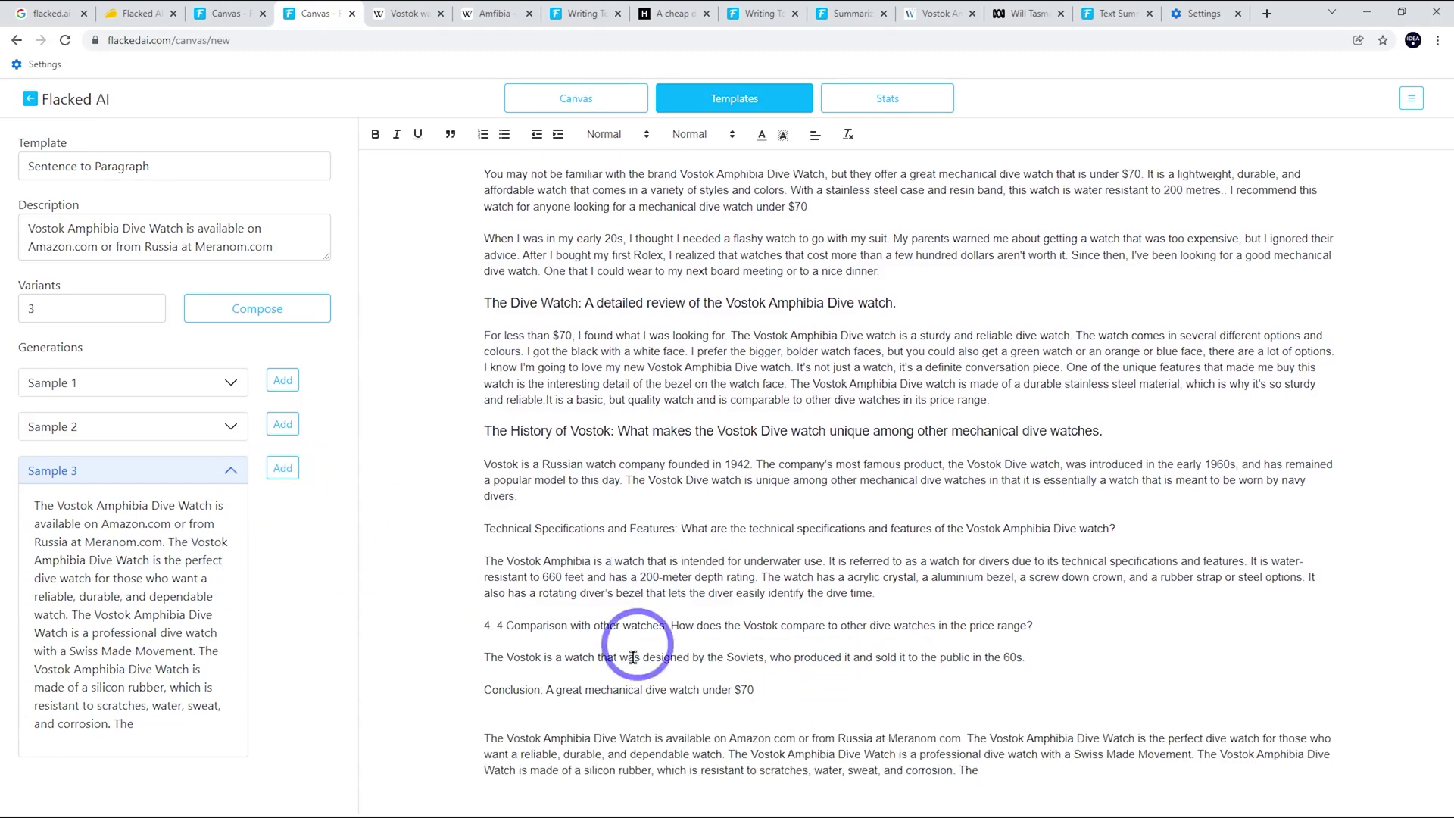
{"action": "scroll", "coordinate": [954, 632], "scroll_direction": "down", "scroll_amount": 1}
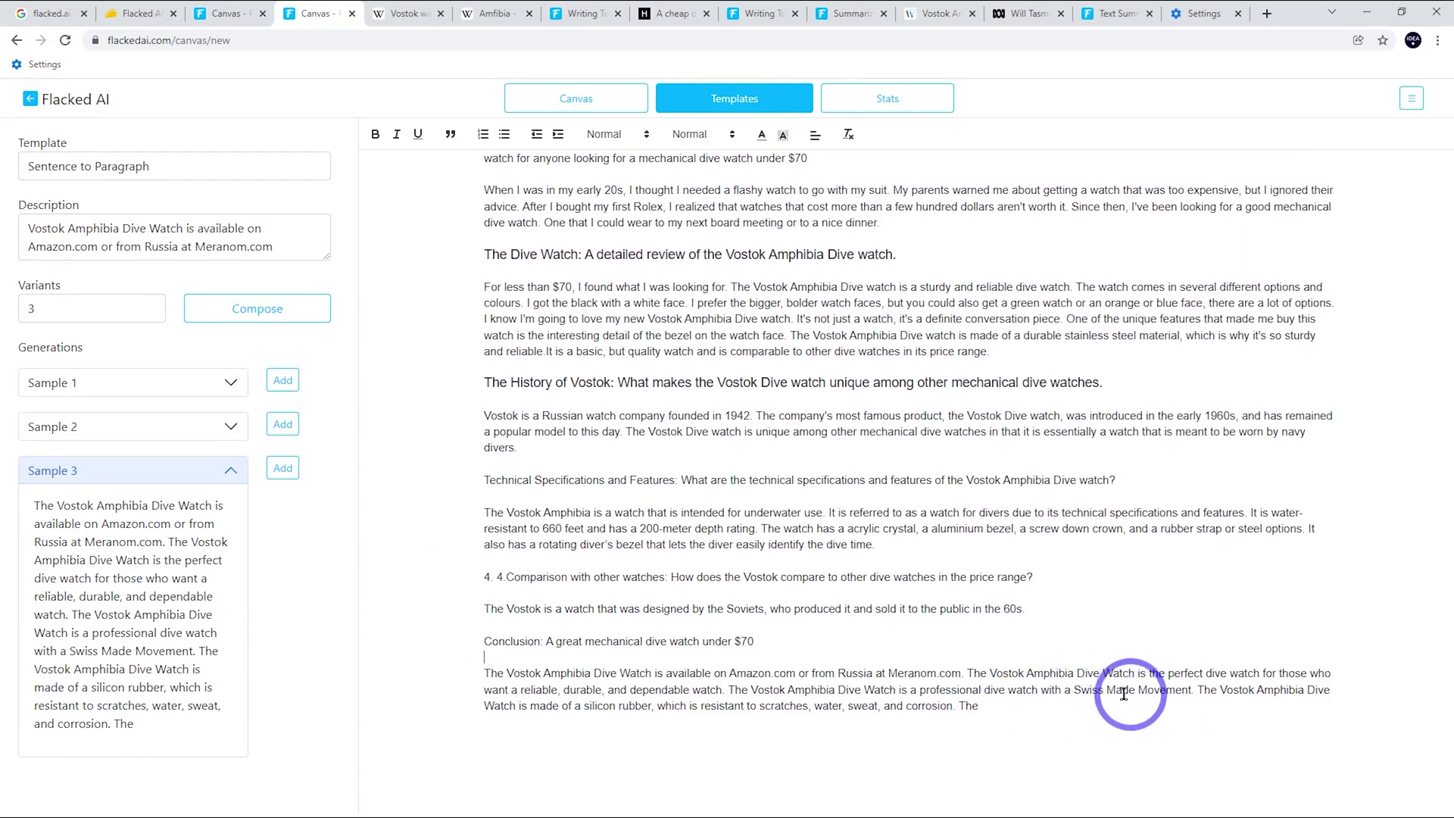
- Replace "Swiss" with "rugged Russian" in the conclusion paragraph and delete everything after "Made Movement."
{"action": "double_click", "coordinate": [1082, 689]}
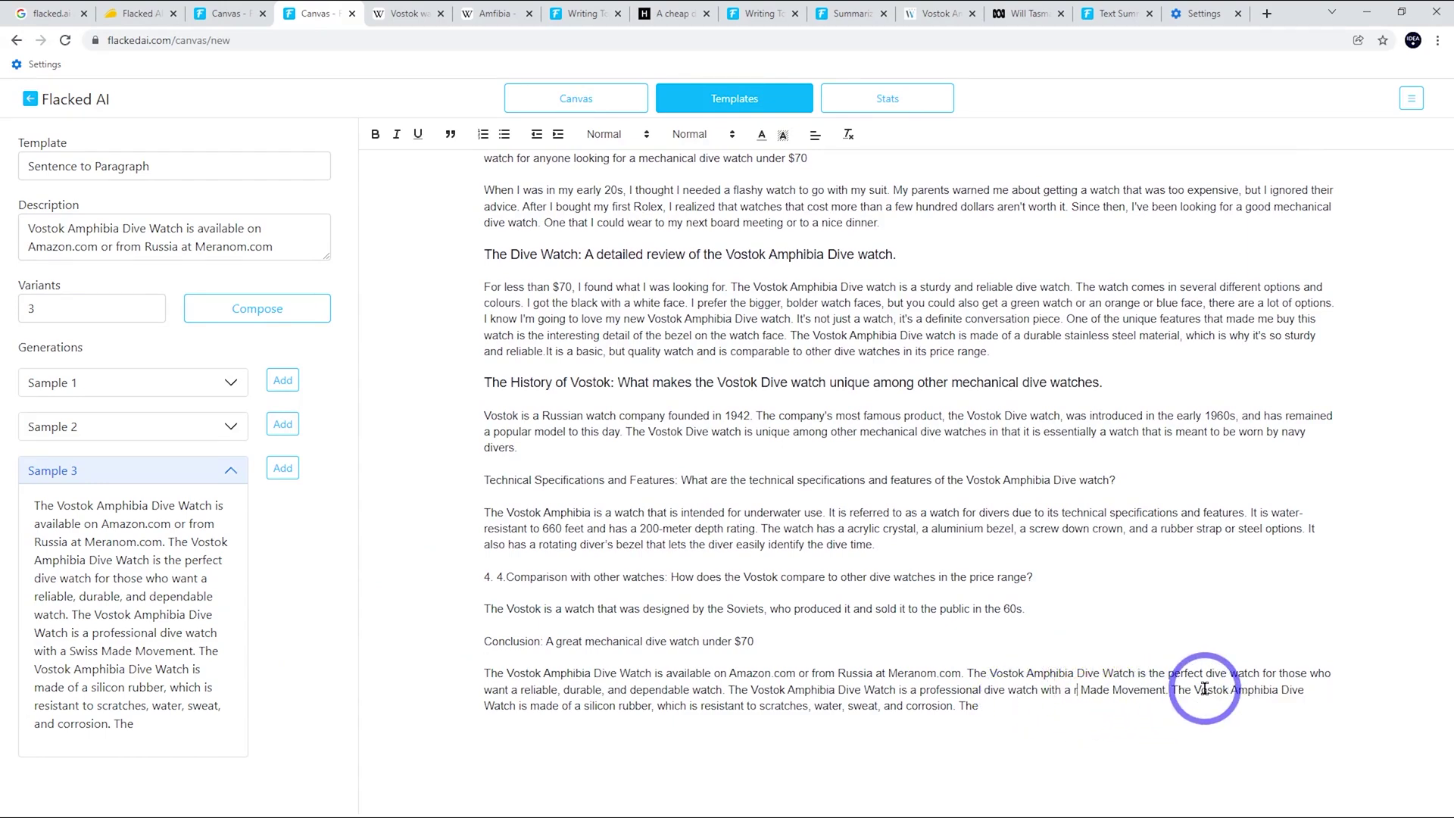
{"action": "type", "text": "rugged Russian"}
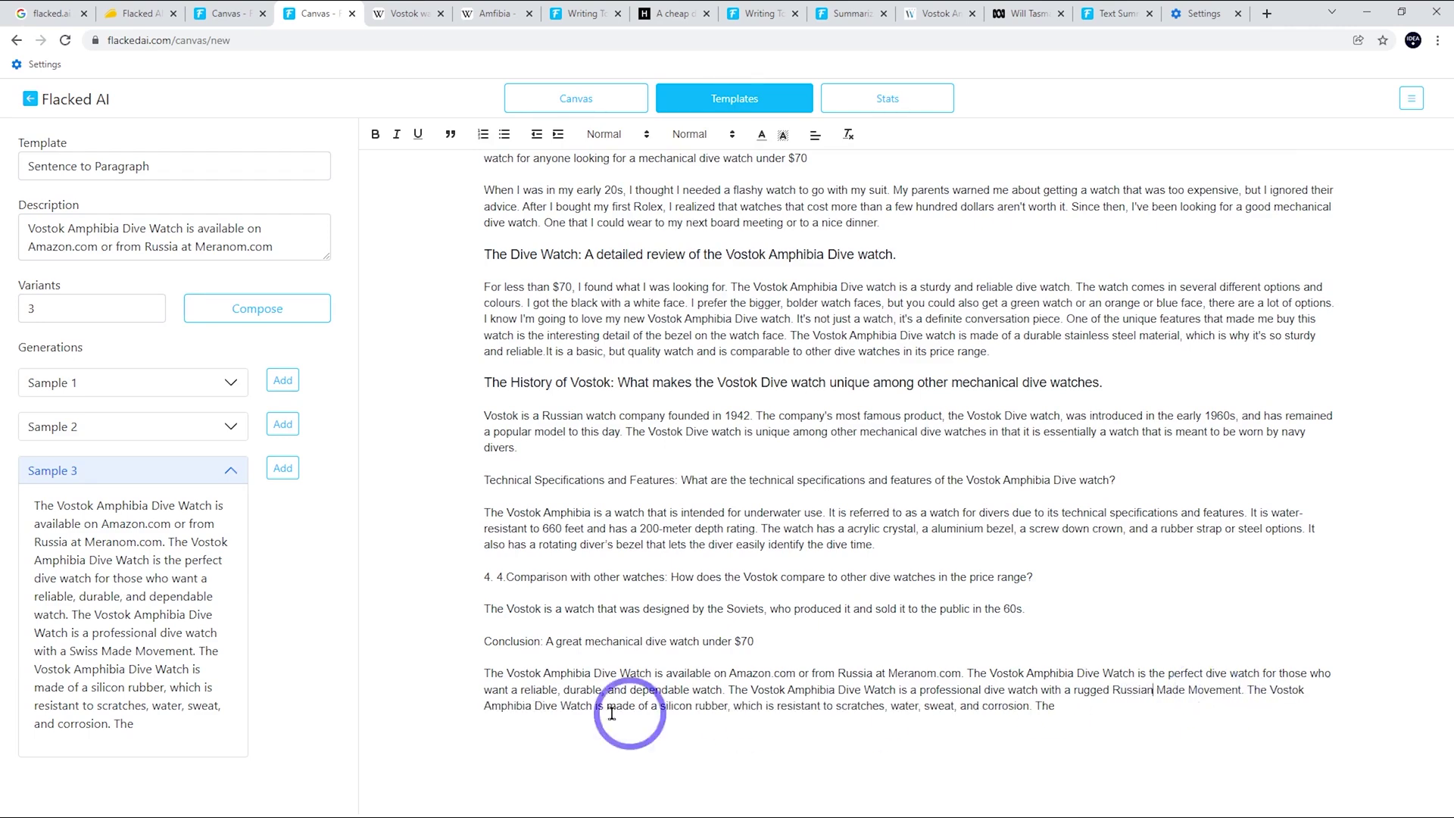
{"action": "left_click_drag", "start_coordinate": [1087, 714], "coordinate": [409, 722]}
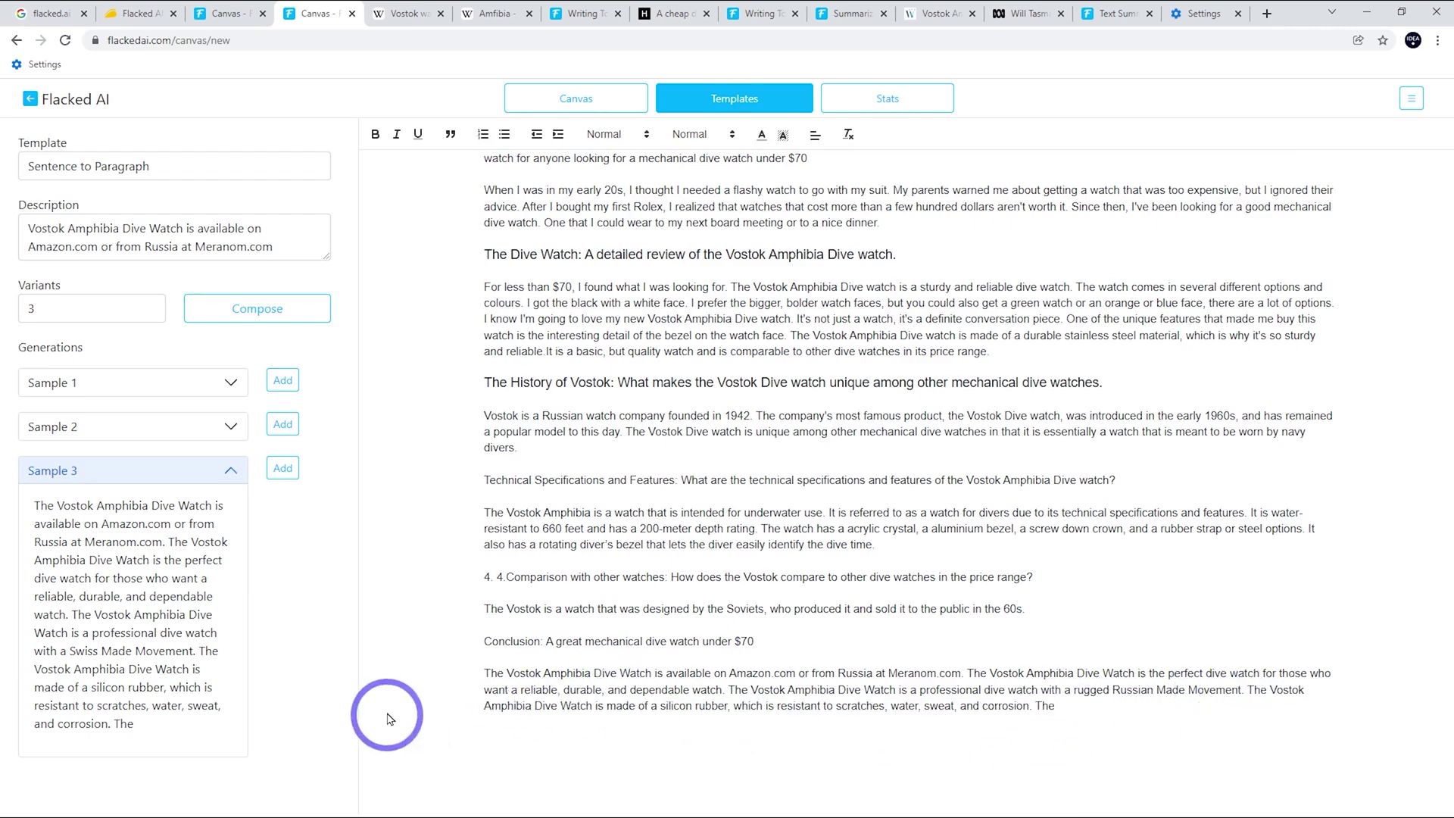
{"action": "key", "text": "BackSpace"}
{"action": "left_click_drag", "start_coordinate": [1243, 711], "coordinate": [1315, 704]}
{"action": "key", "text": "BackSpace"}
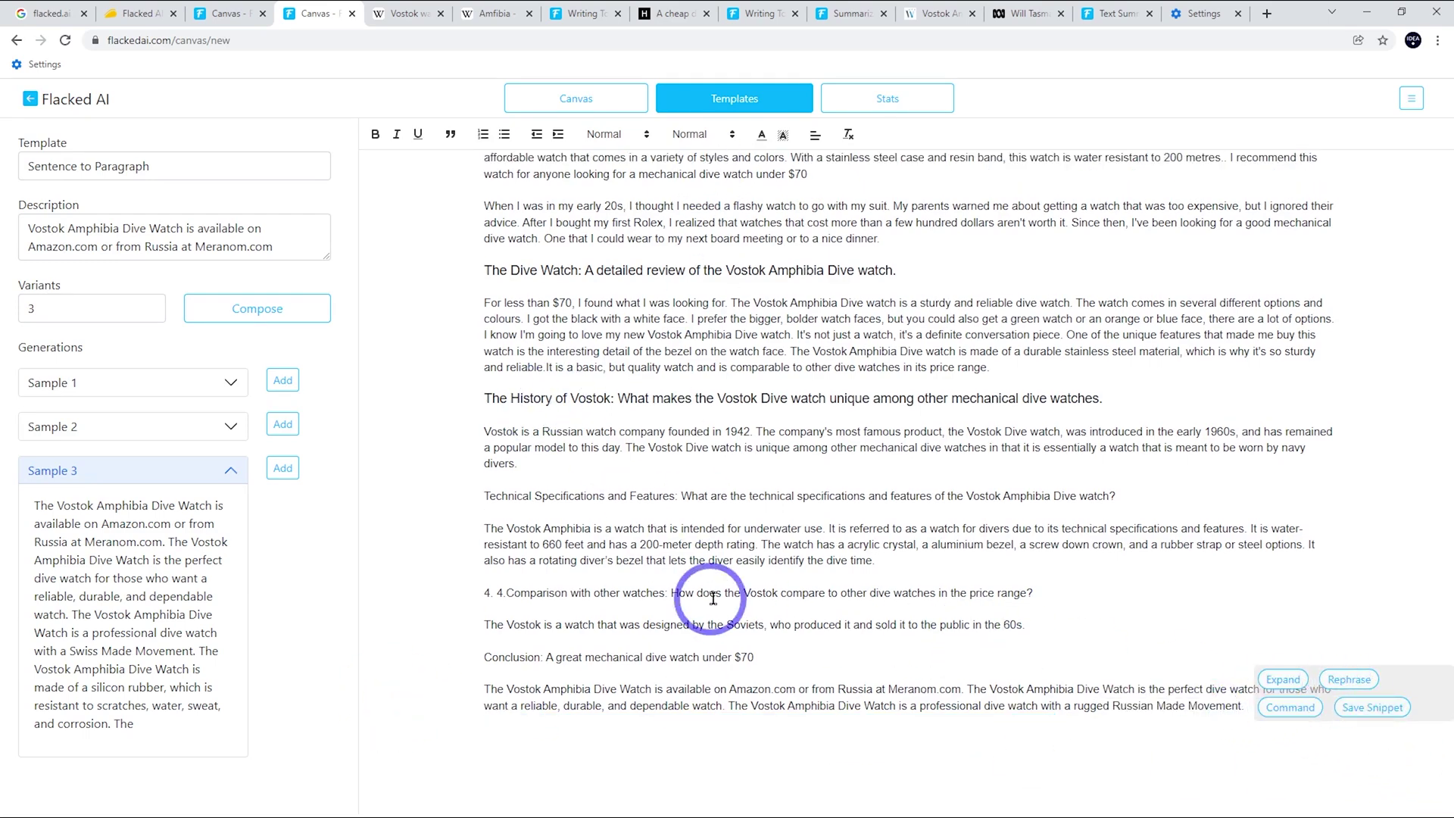
- Format the line "Conclusion: A great mechanical dive watch under $70" as Heading 3
{"action": "left_click_drag", "start_coordinate": [798, 652], "coordinate": [464, 653]}
{"action": "left_click", "coordinate": [603, 134]}
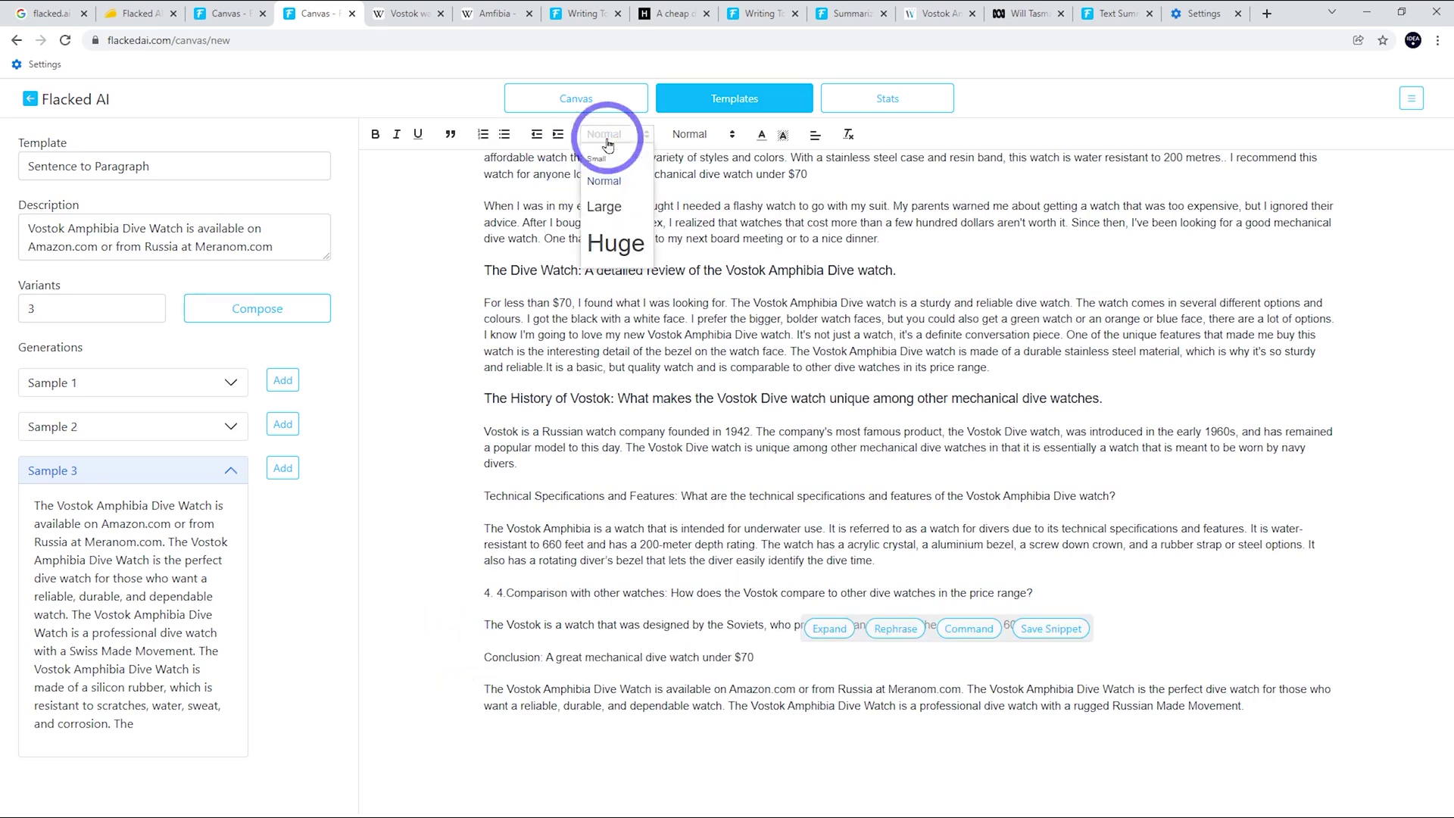
{"action": "left_click", "coordinate": [686, 134]}
{"action": "left_click", "coordinate": [693, 205]}
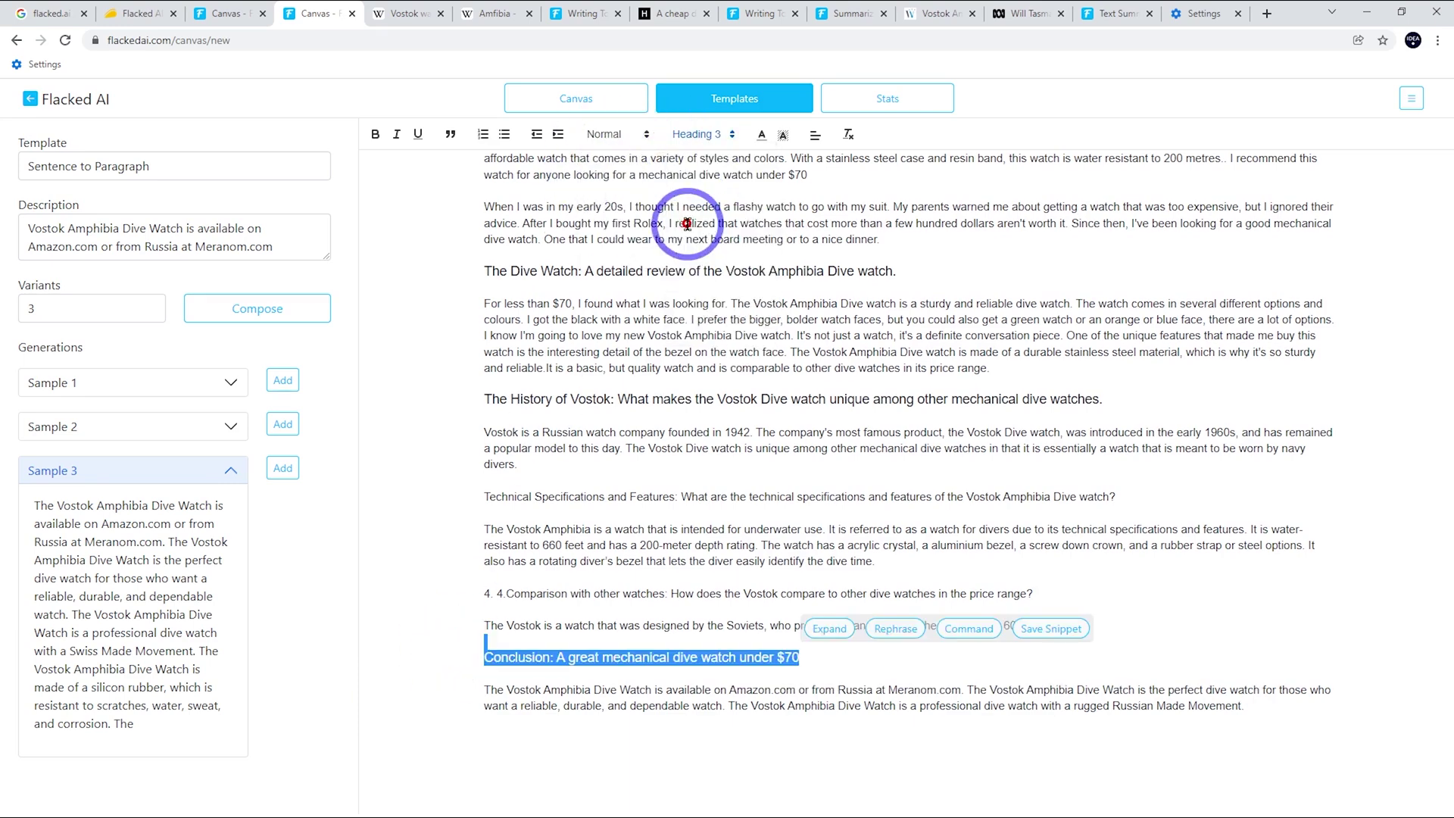
{"action": "left_click", "coordinate": [687, 428]}
- Read through the whole blog post from title to conclusion and check its character, word, readability and reading time statistics
{"action": "scroll", "coordinate": [689, 598], "scroll_direction": "up", "scroll_amount": 3}
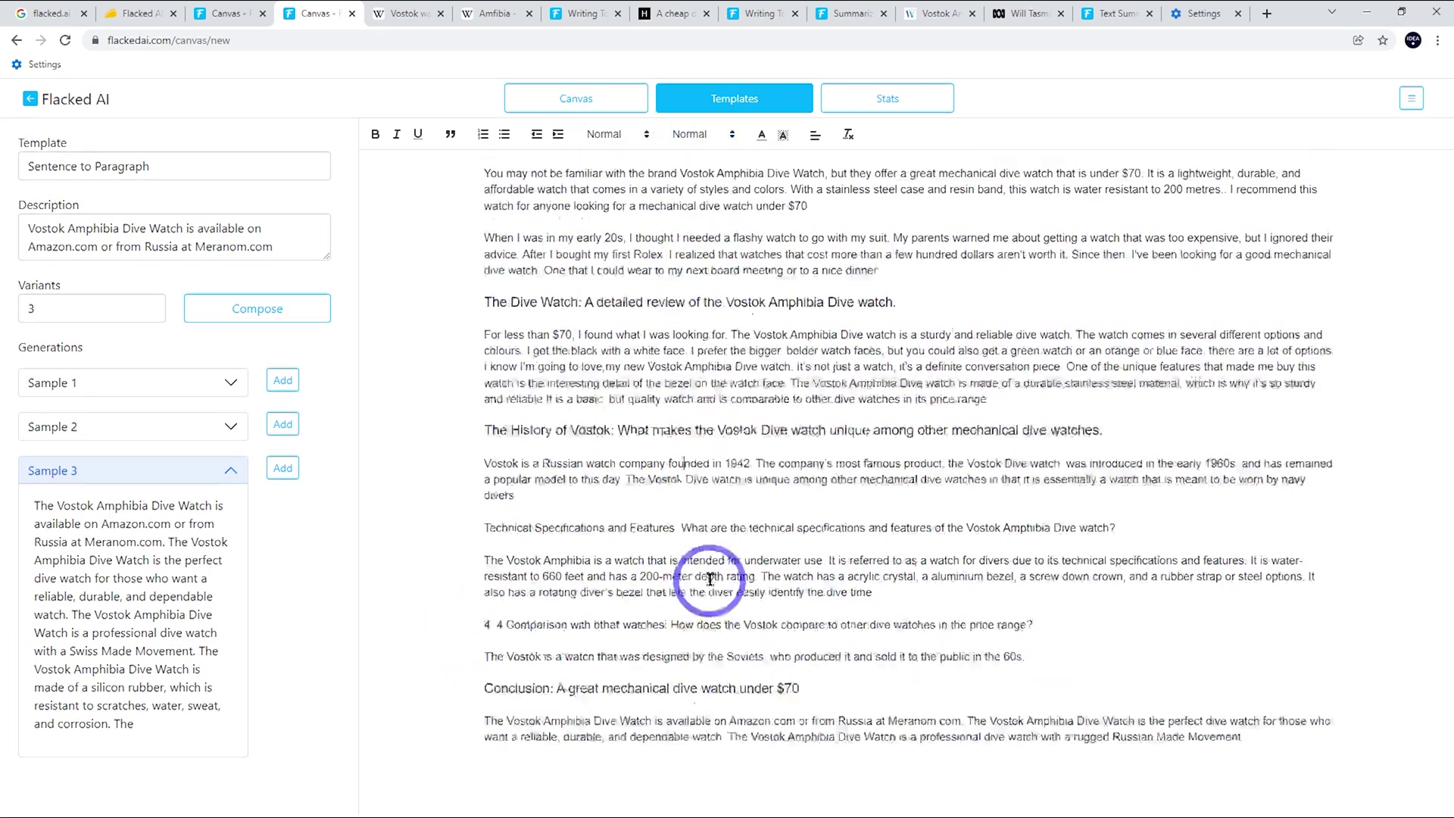
{"action": "scroll", "coordinate": [749, 364], "scroll_direction": "down", "scroll_amount": 3}
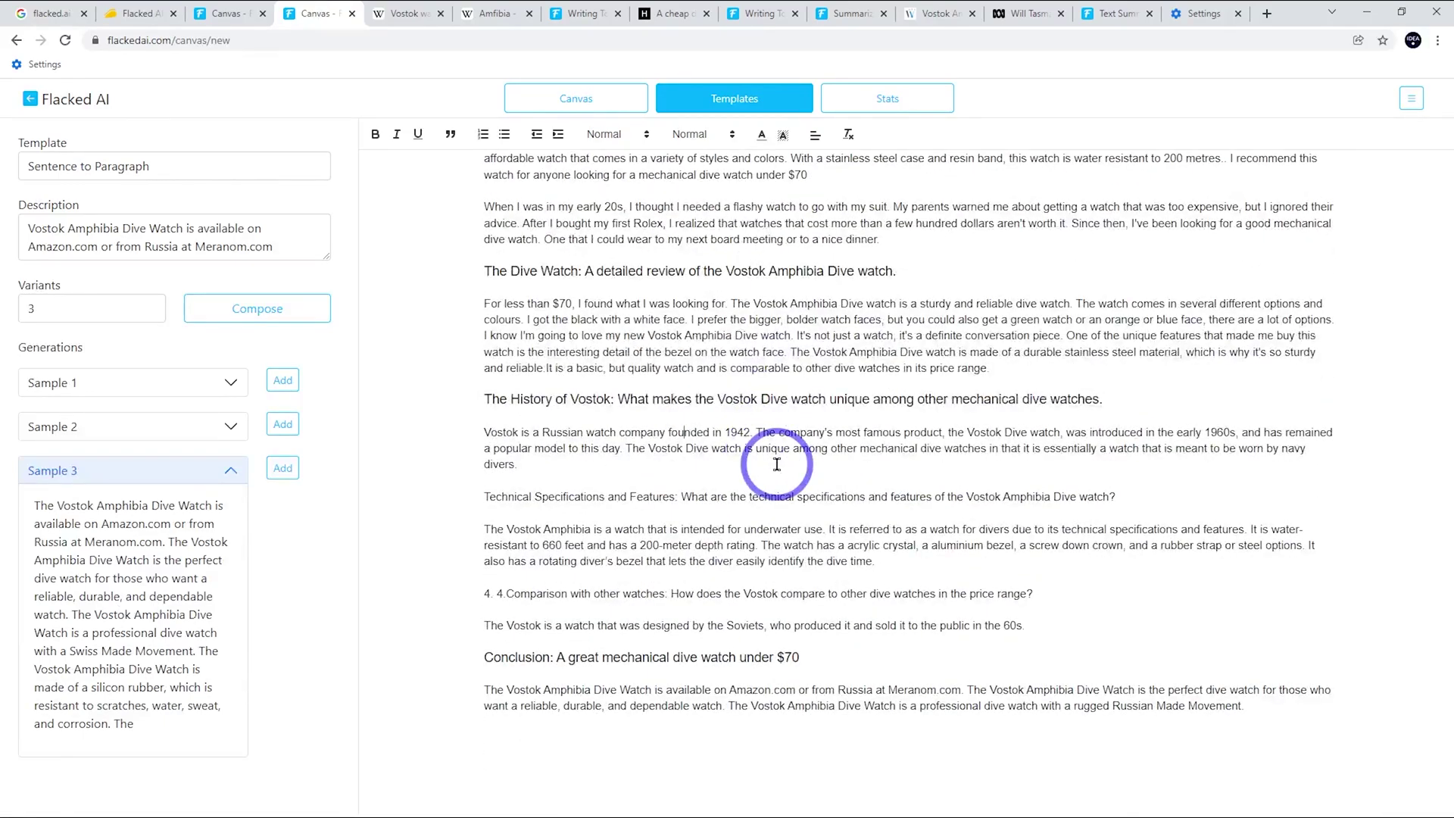
{"action": "scroll", "coordinate": [777, 464], "scroll_direction": "up", "scroll_amount": 2}
{"action": "scroll", "coordinate": [777, 465], "scroll_direction": "down", "scroll_amount": 2}
{"action": "scroll", "coordinate": [777, 464], "scroll_direction": "up", "scroll_amount": 2}
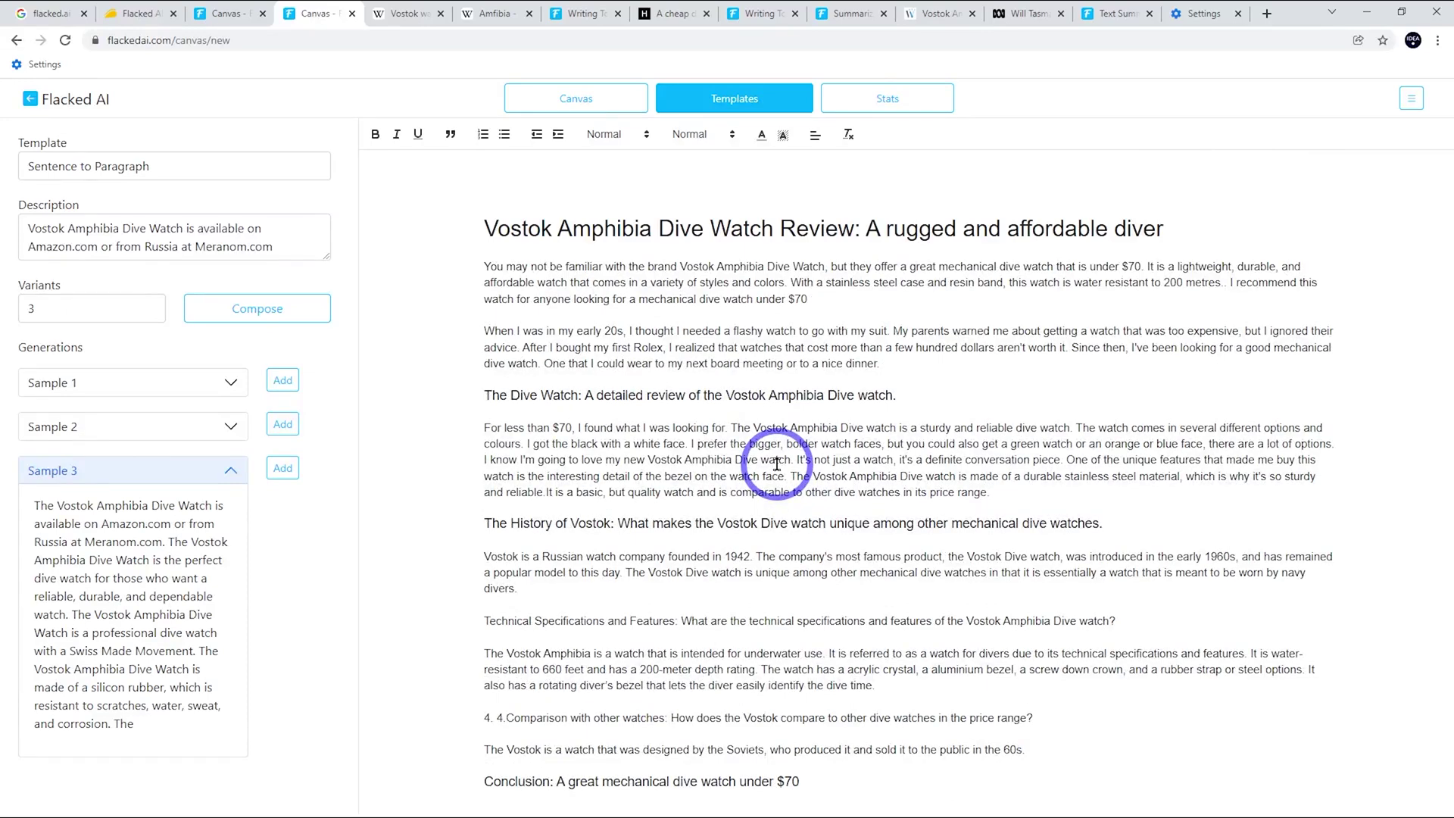
{"action": "scroll", "coordinate": [809, 478], "scroll_direction": "down", "scroll_amount": 2}
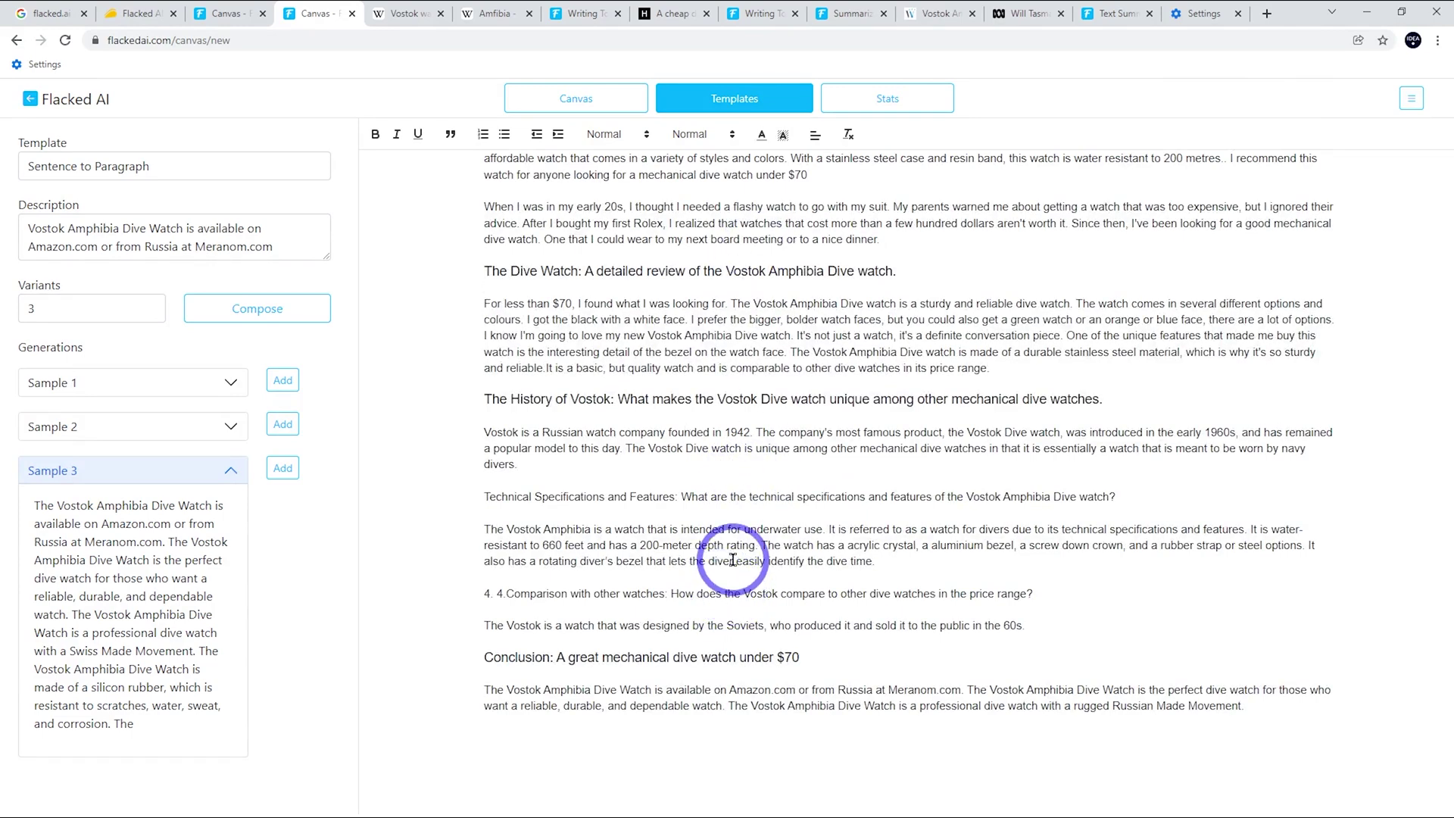
{"action": "scroll", "coordinate": [734, 560], "scroll_direction": "up", "scroll_amount": 2}
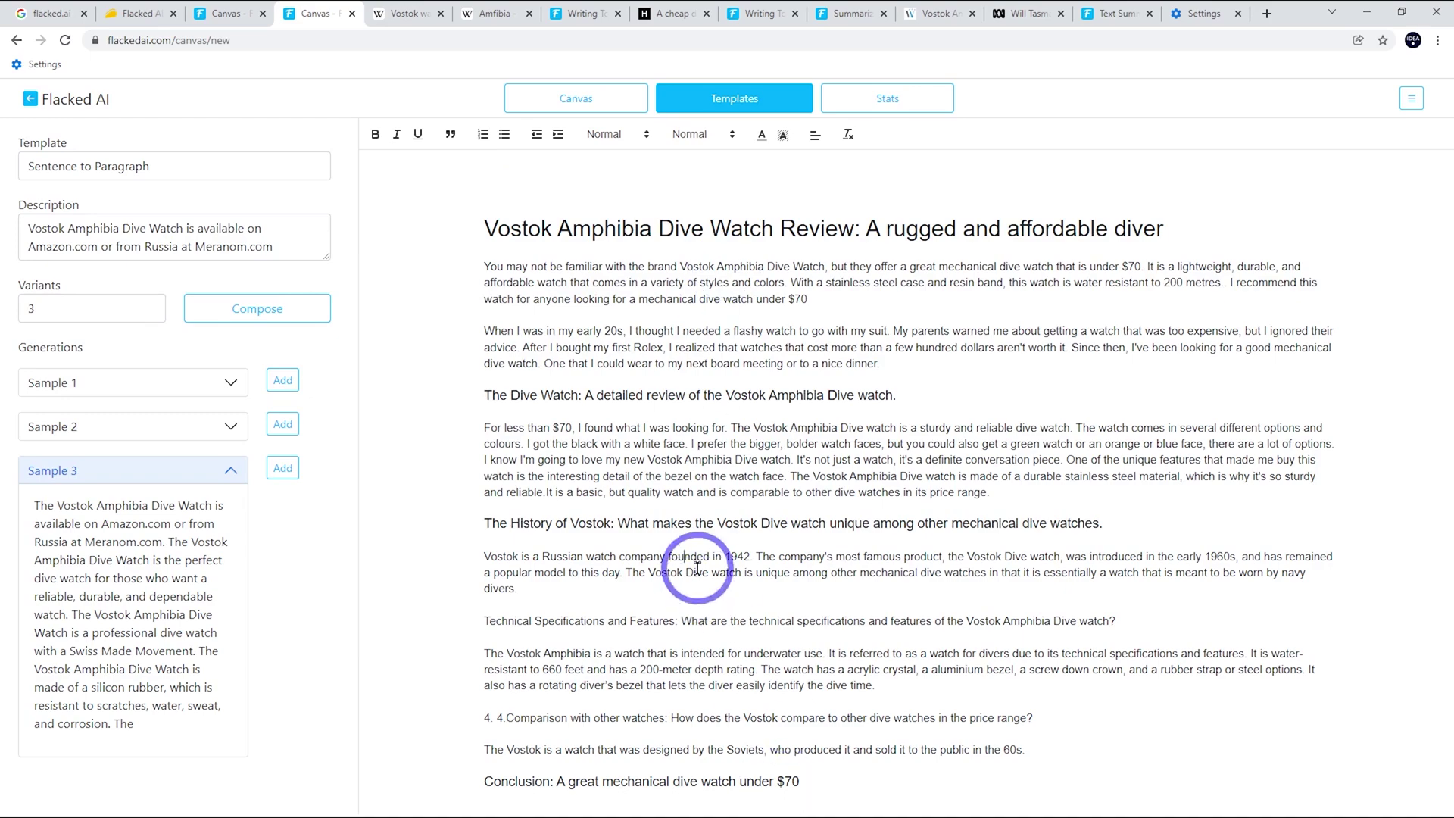
{"action": "scroll", "coordinate": [705, 564], "scroll_direction": "down", "scroll_amount": 2}
{"action": "scroll", "coordinate": [708, 561], "scroll_direction": "up", "scroll_amount": 2}
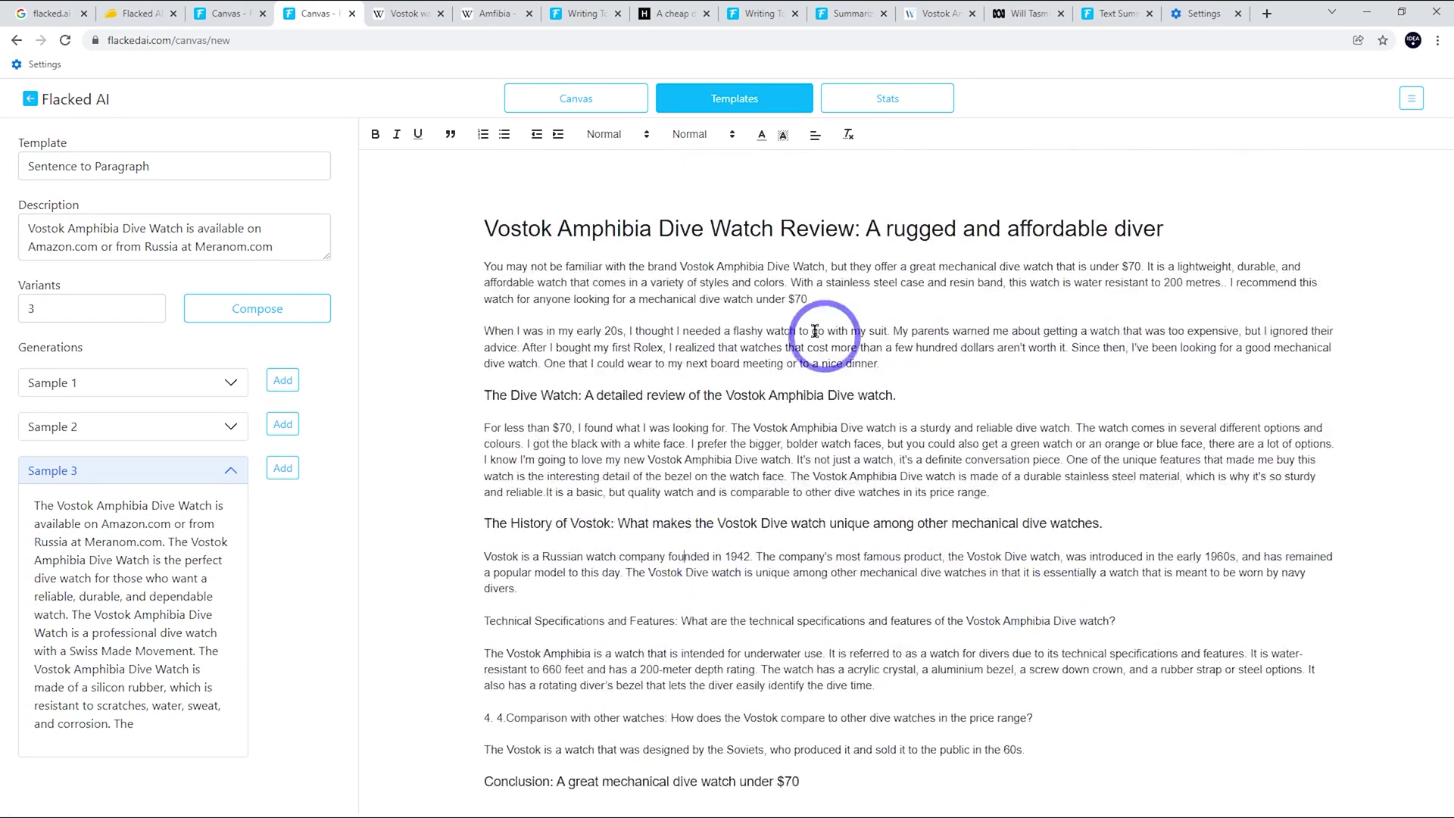
{"action": "left_click", "coordinate": [871, 95]}
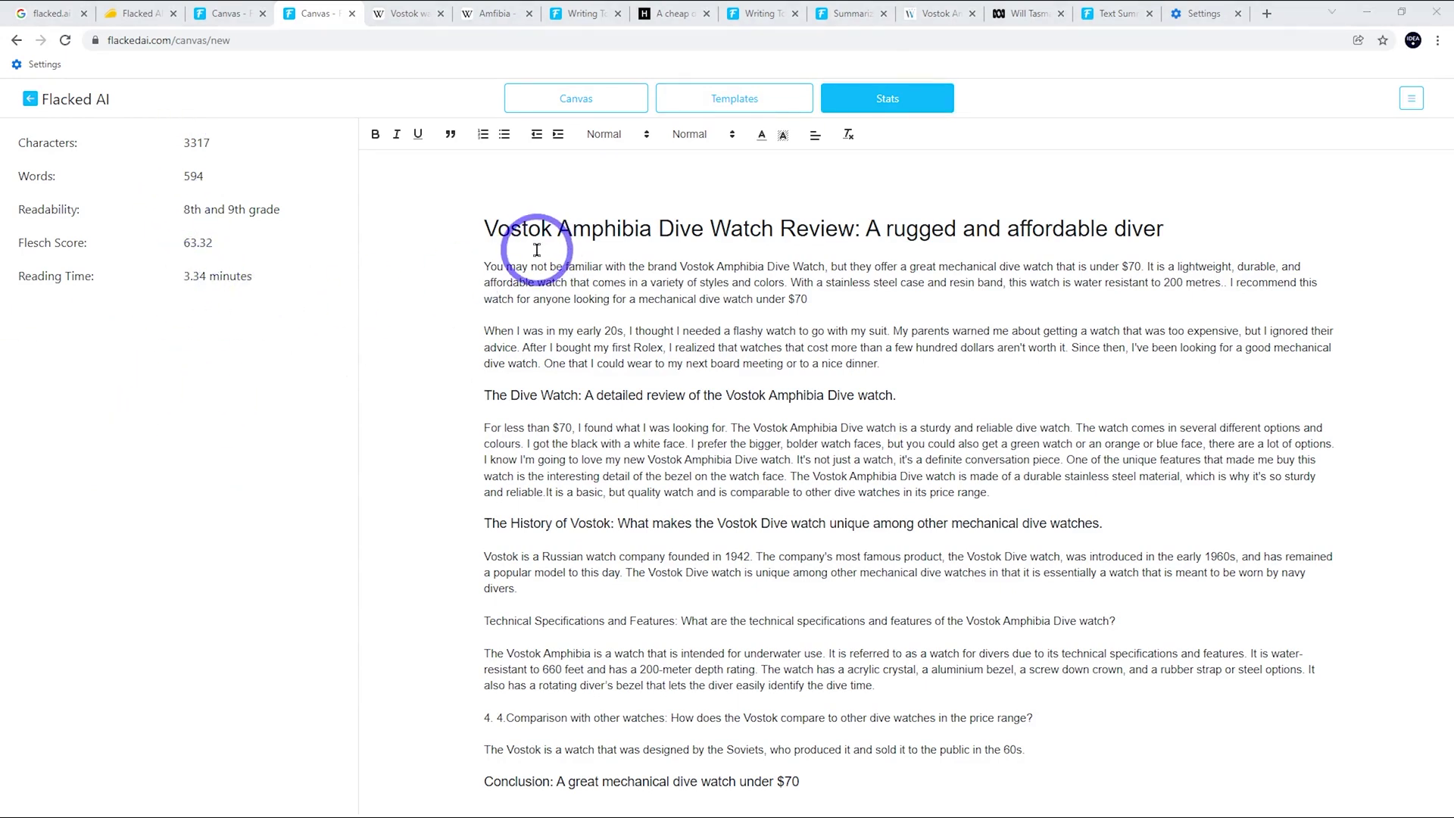
- Summarize the twobrokewatchsnobs.com Vostok Amphibia 420 case review from its web address with the URL Summarizer
{"action": "left_click", "coordinate": [842, 12]}
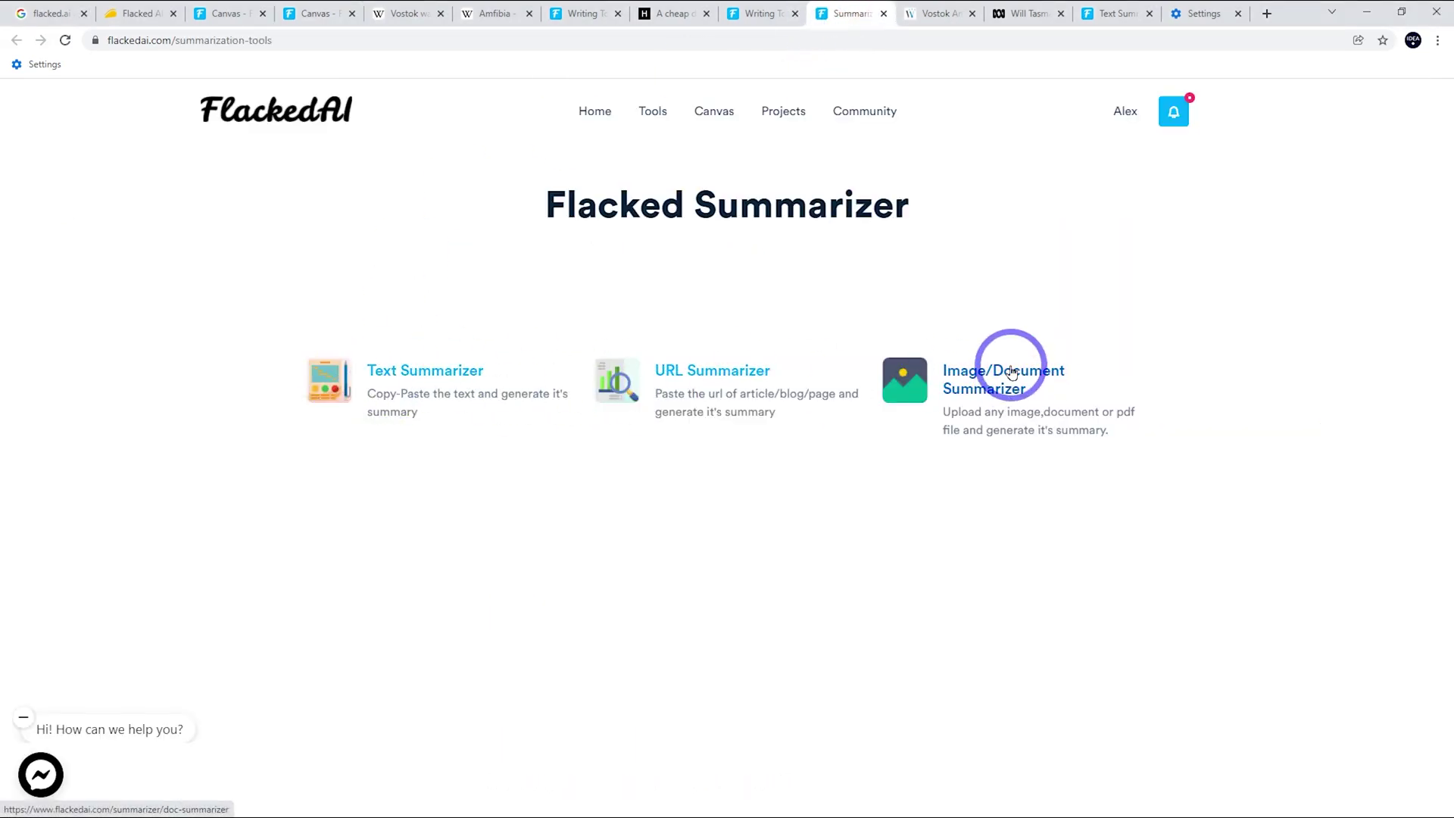
{"action": "left_click", "coordinate": [665, 368]}
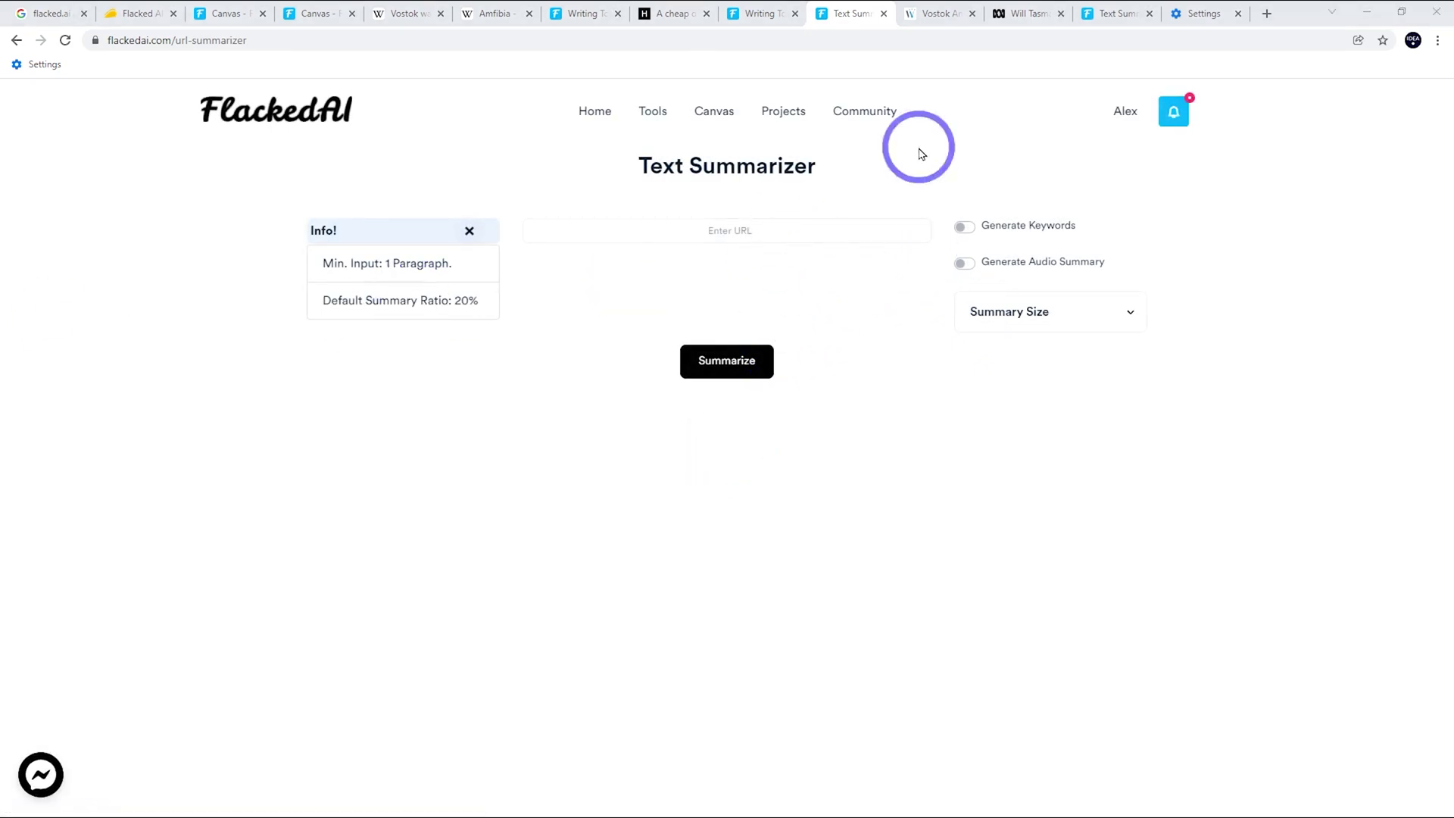
{"action": "left_click", "coordinate": [943, 13]}
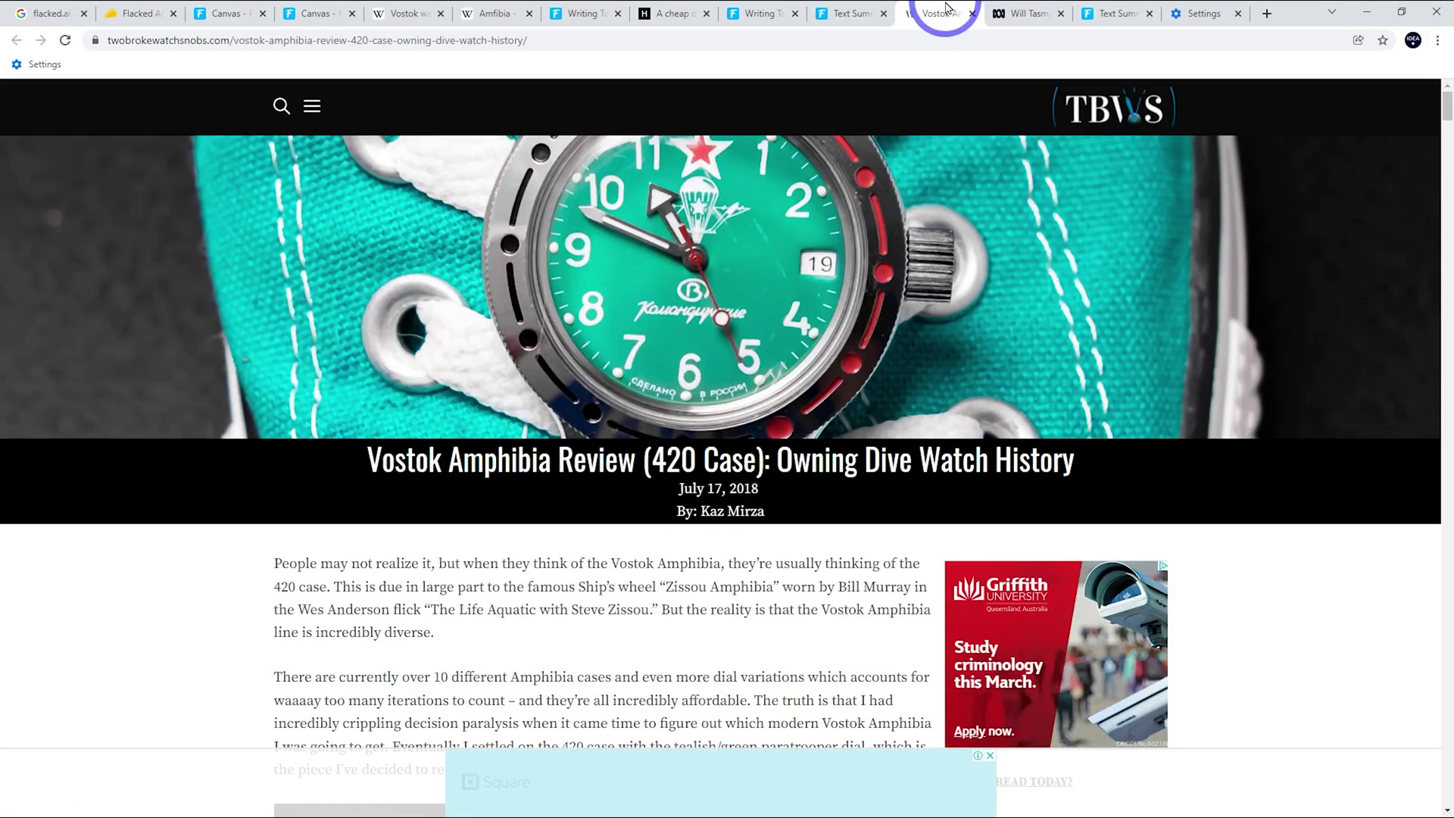
{"action": "left_click", "coordinate": [351, 40]}
{"action": "key", "text": "ctrl+c"}
{"action": "left_click", "coordinate": [877, 11]}
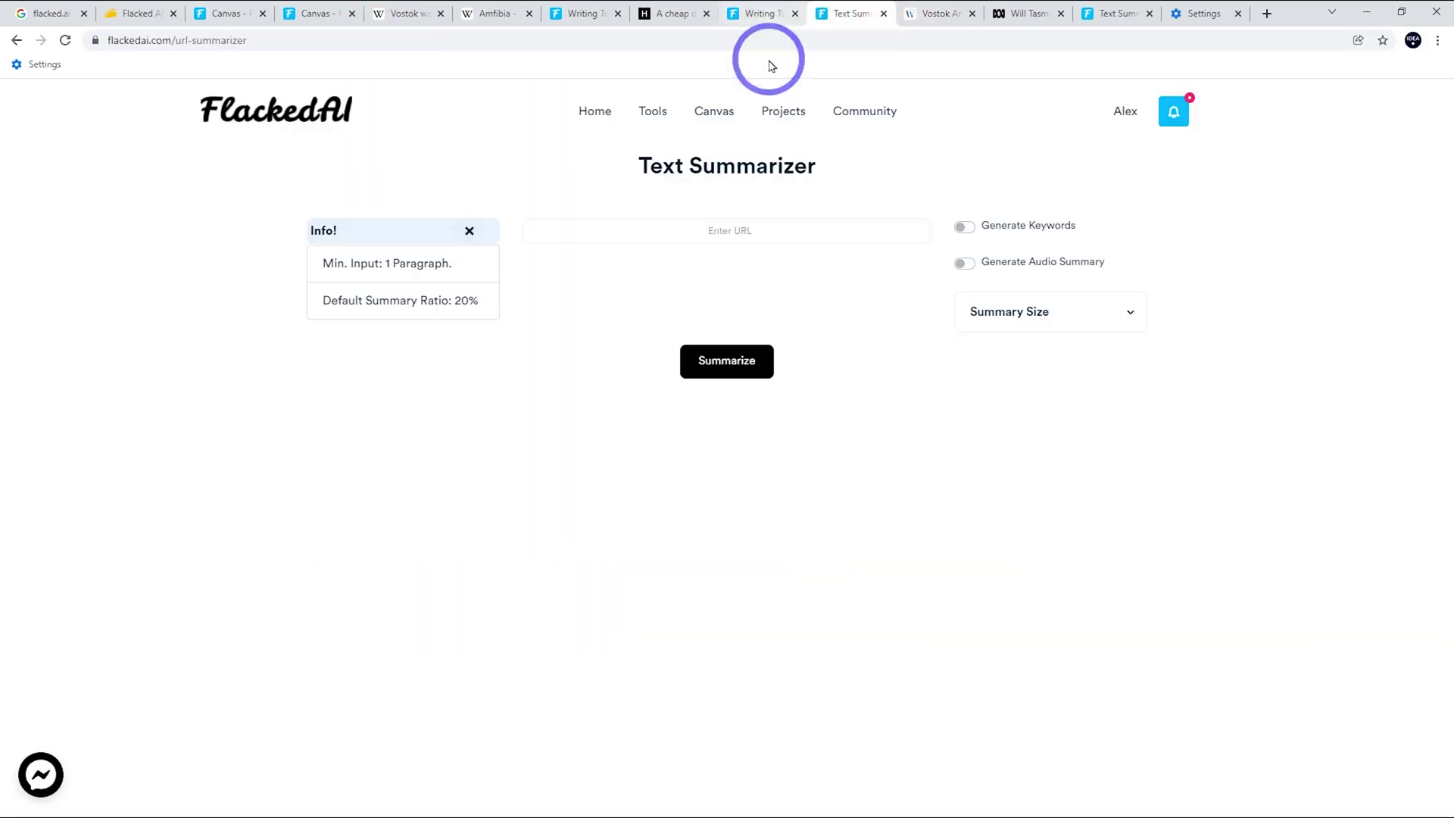
{"action": "left_click", "coordinate": [626, 227]}
{"action": "key", "text": "ctrl+v"}
{"action": "left_click", "coordinate": [710, 377]}
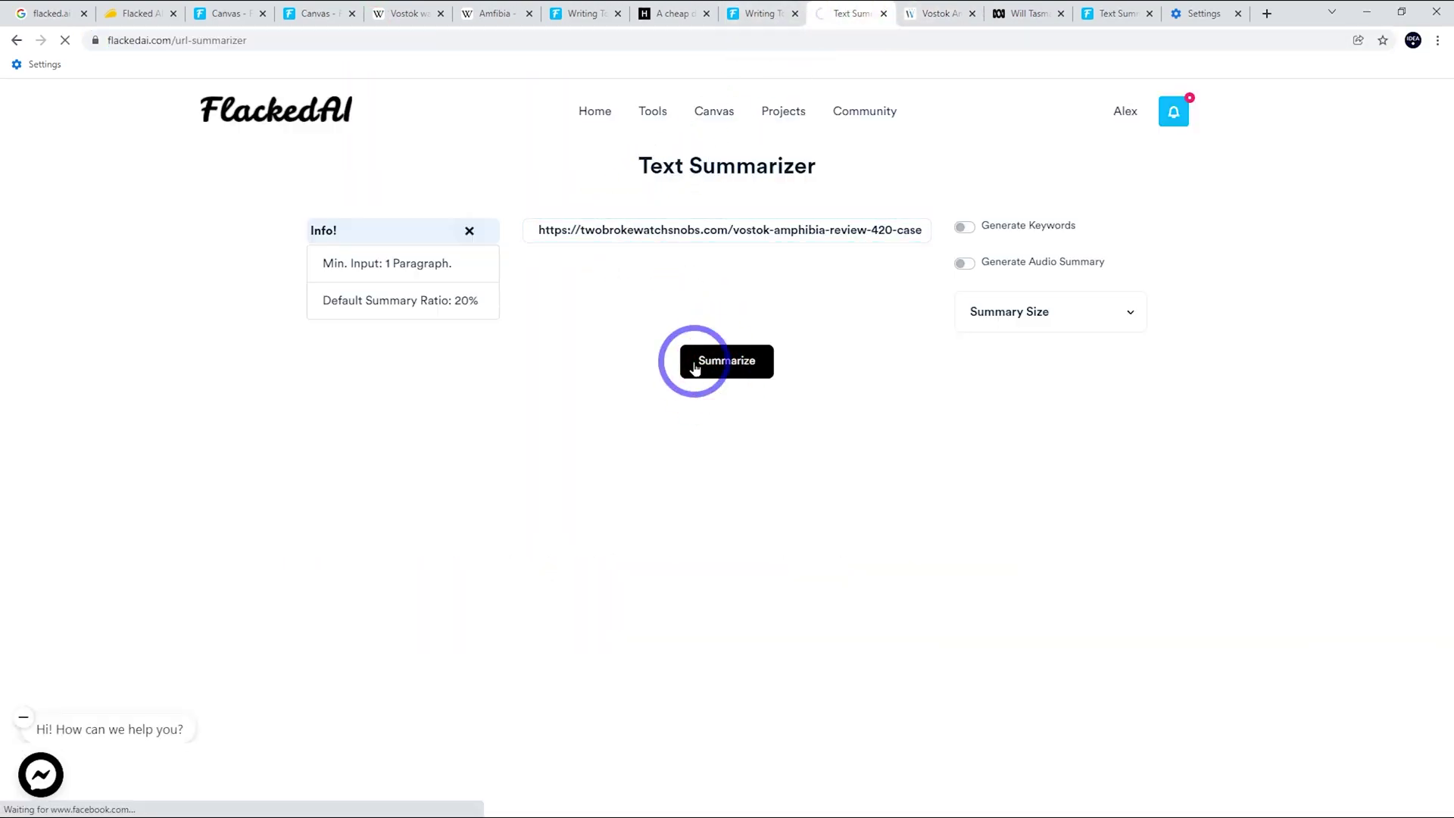
- Compare the original watch review with its generated bullet summary and check the available summary size options
{"action": "left_click", "coordinate": [937, 13]}
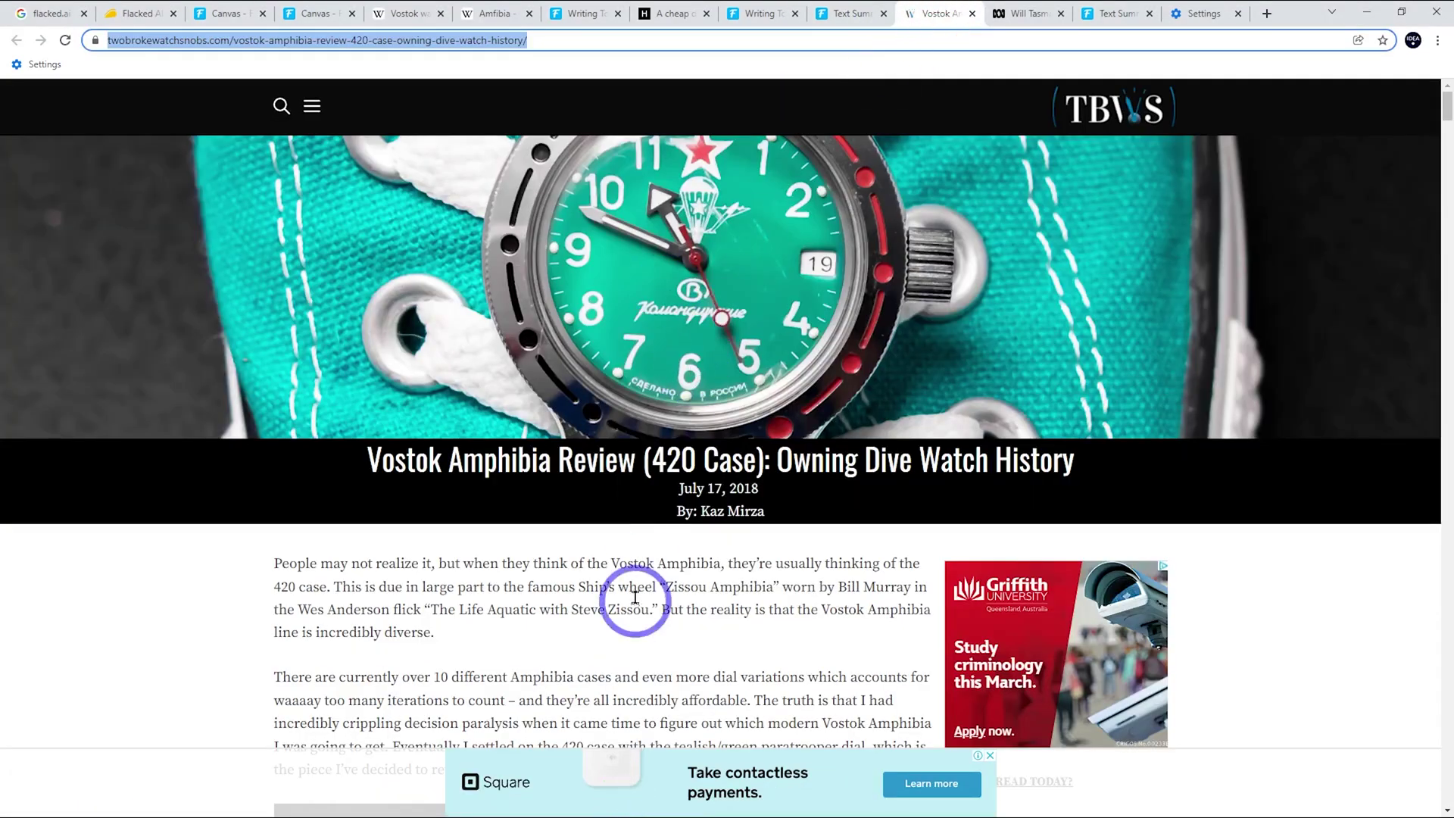
{"action": "scroll", "coordinate": [620, 534], "scroll_direction": "down", "scroll_amount": 20}
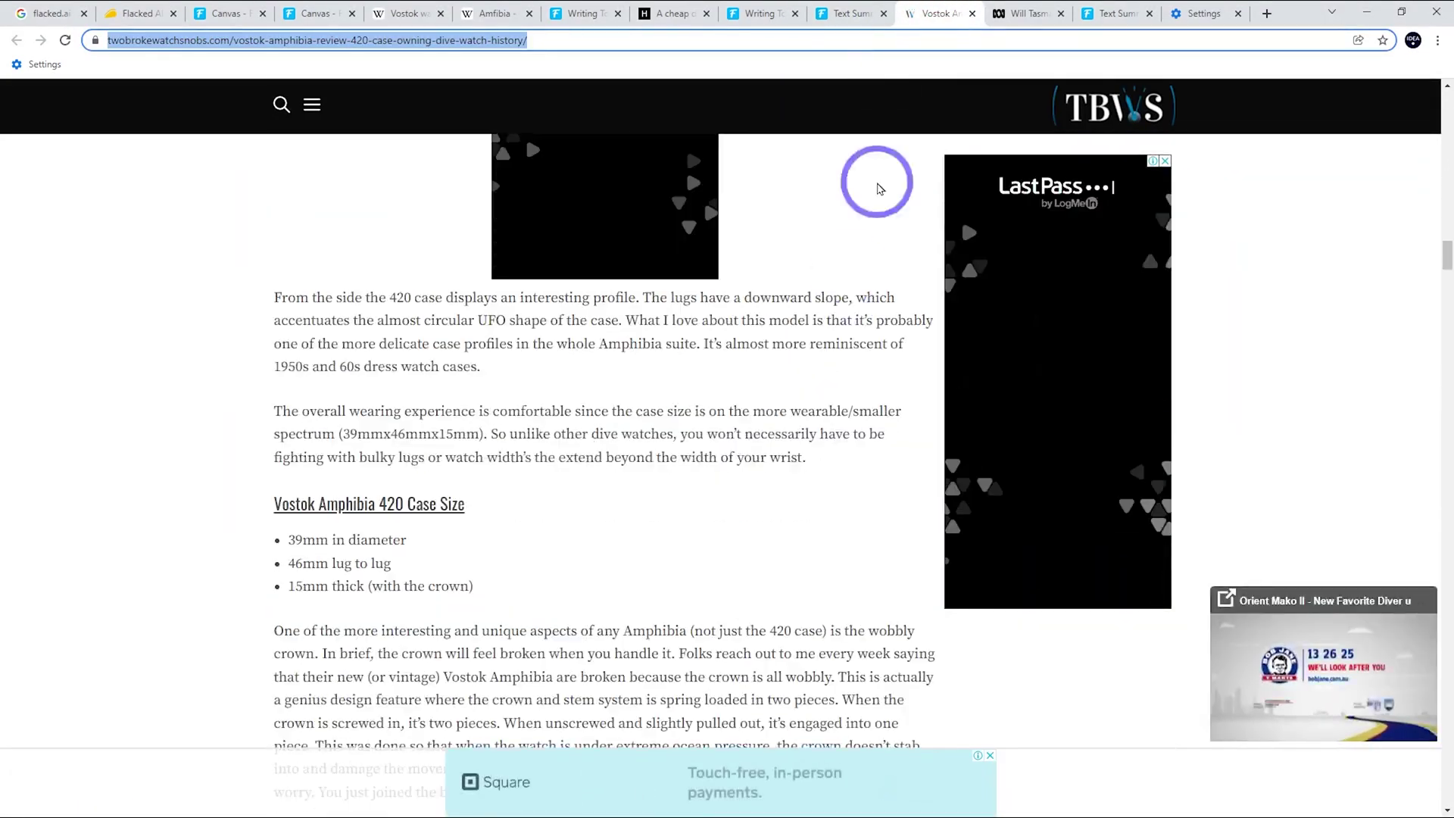
{"action": "left_click", "coordinate": [850, 13]}
{"action": "scroll", "coordinate": [720, 334], "scroll_direction": "down", "scroll_amount": 15}
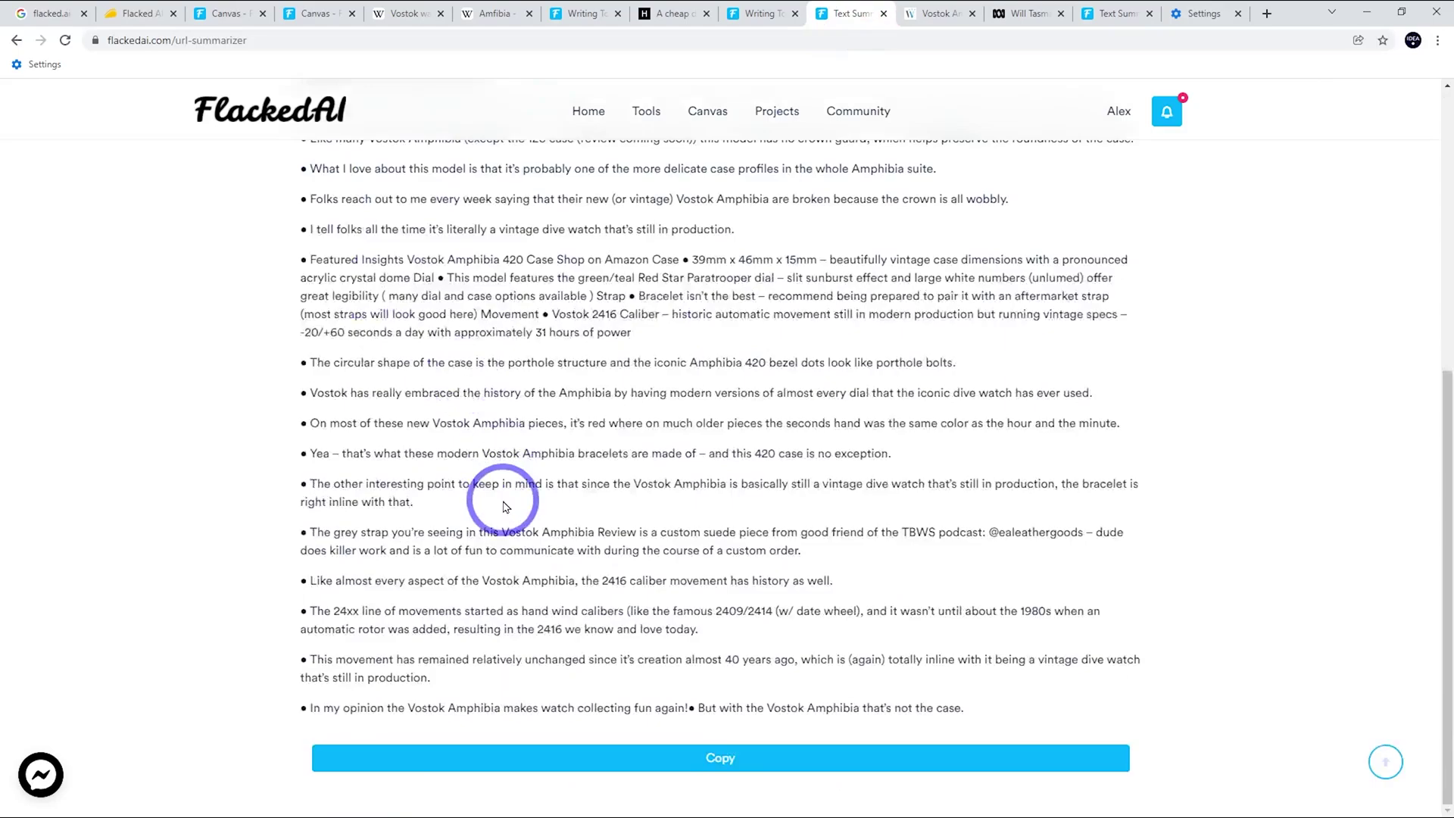
{"action": "scroll", "coordinate": [485, 454], "scroll_direction": "up", "scroll_amount": 15}
{"action": "scroll", "coordinate": [441, 428], "scroll_direction": "down", "scroll_amount": 15}
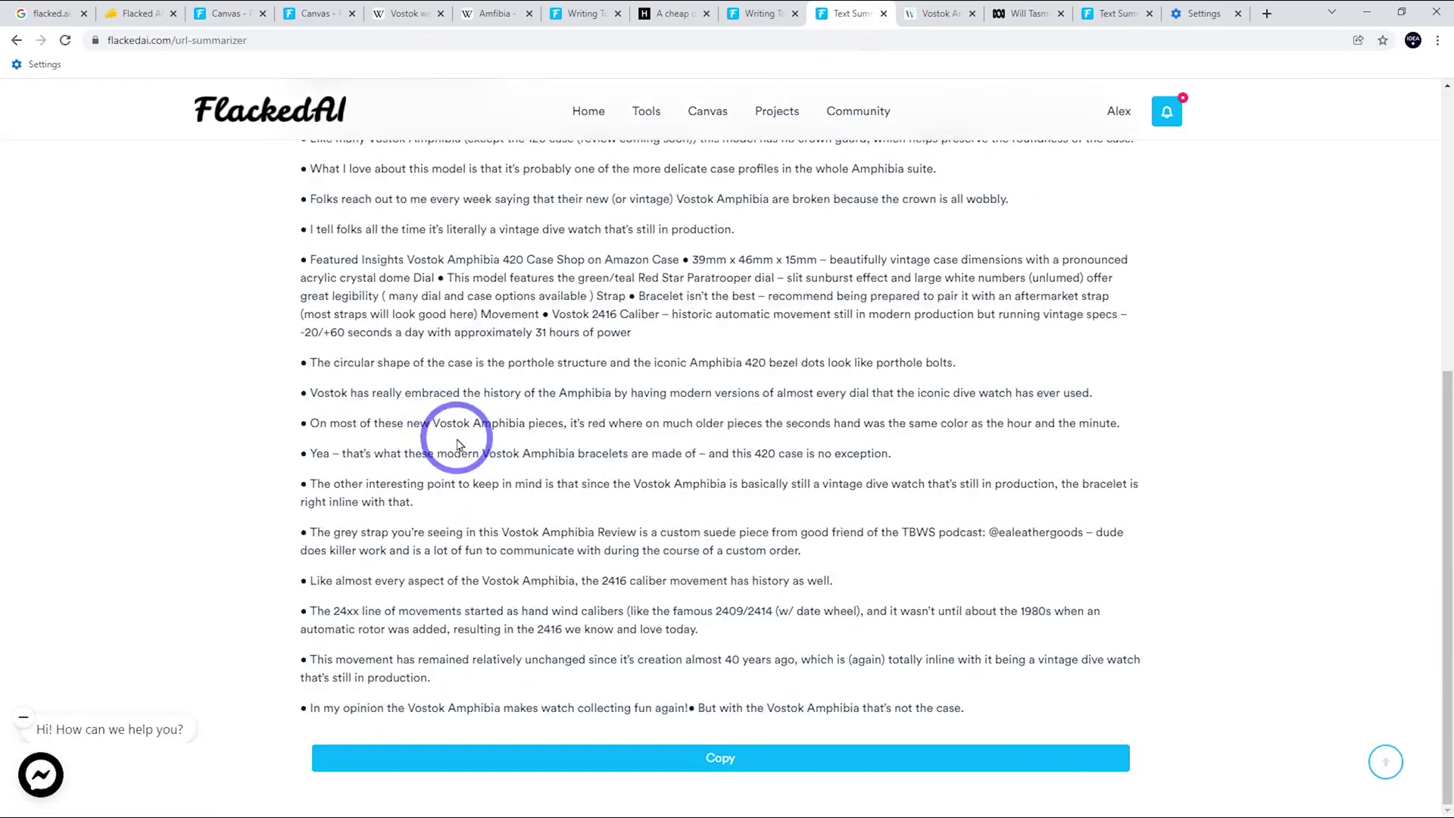
{"action": "scroll", "coordinate": [457, 444], "scroll_direction": "up", "scroll_amount": 4}
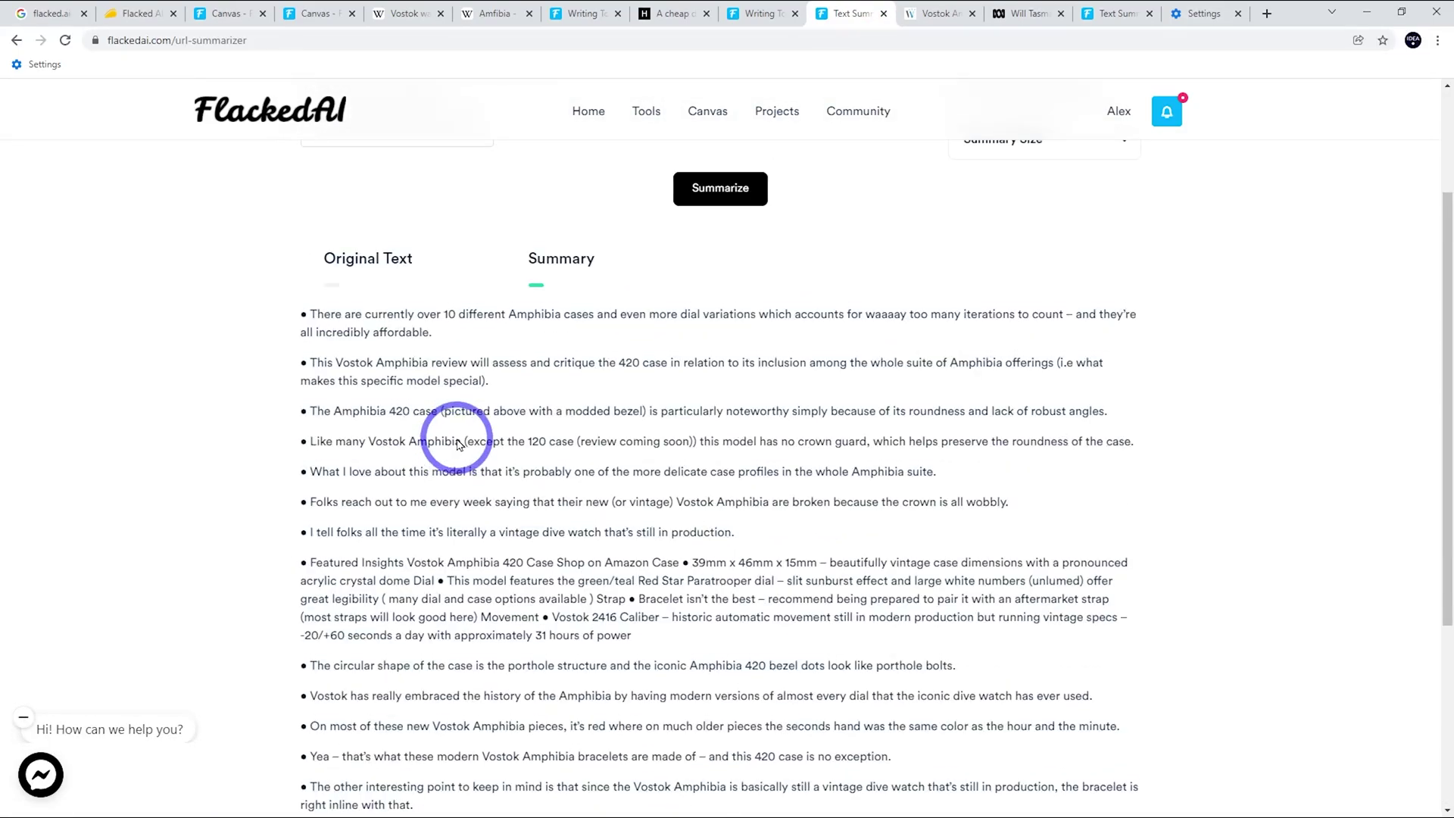
{"action": "scroll", "coordinate": [457, 438], "scroll_direction": "down", "scroll_amount": 4}
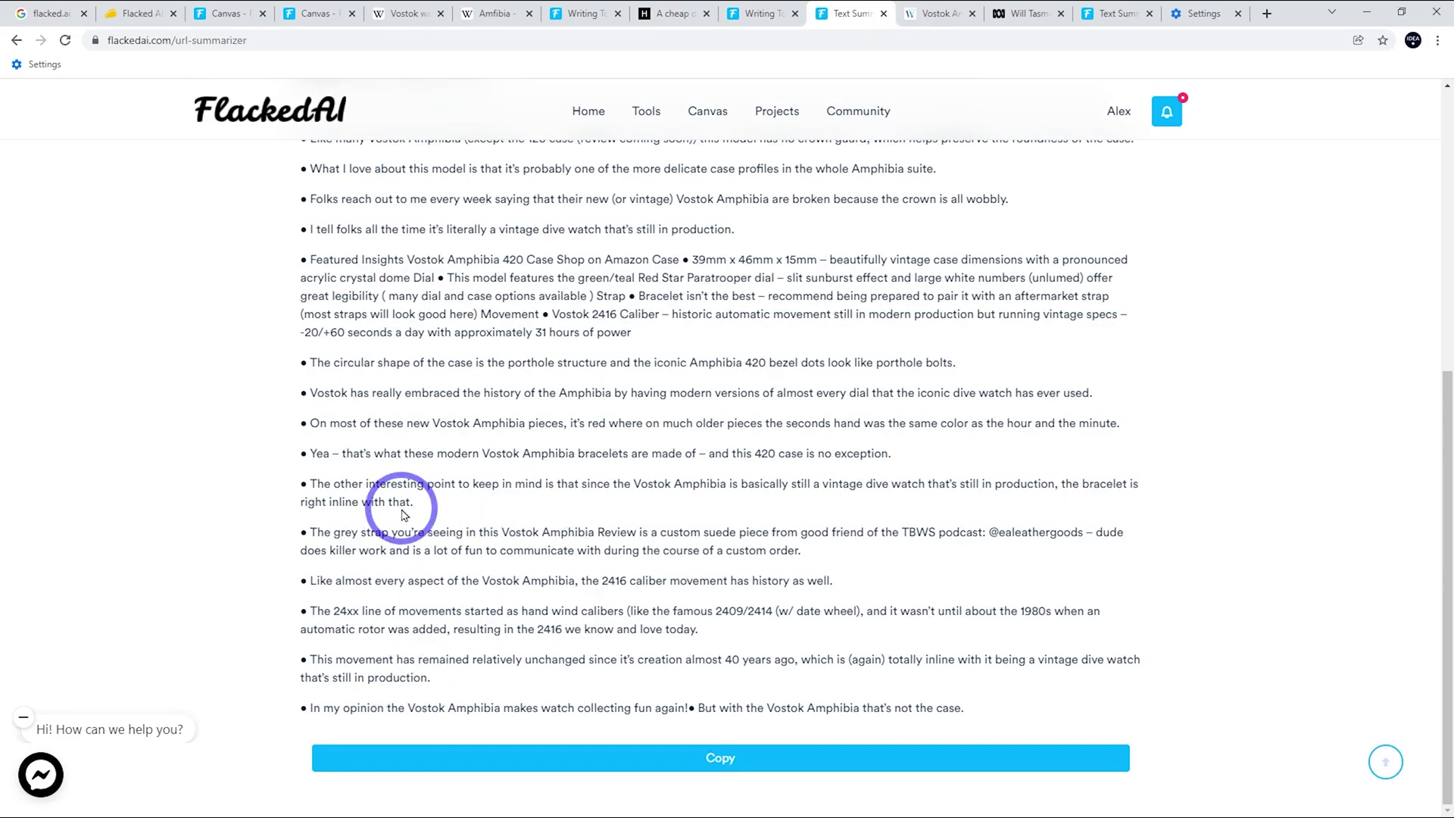
{"action": "scroll", "coordinate": [372, 426], "scroll_direction": "up", "scroll_amount": 5}
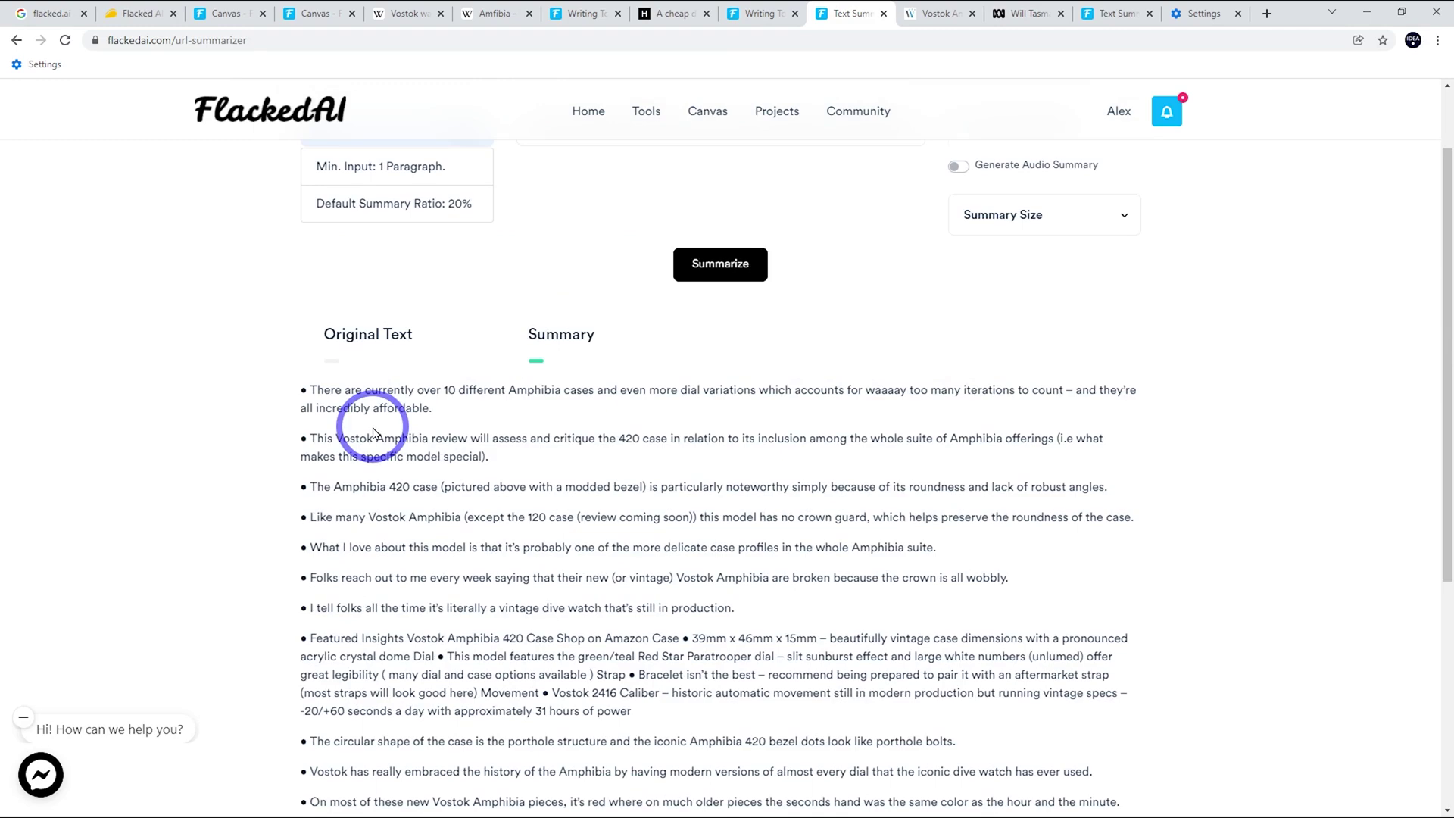
{"action": "scroll", "coordinate": [373, 433], "scroll_direction": "down", "scroll_amount": 2}
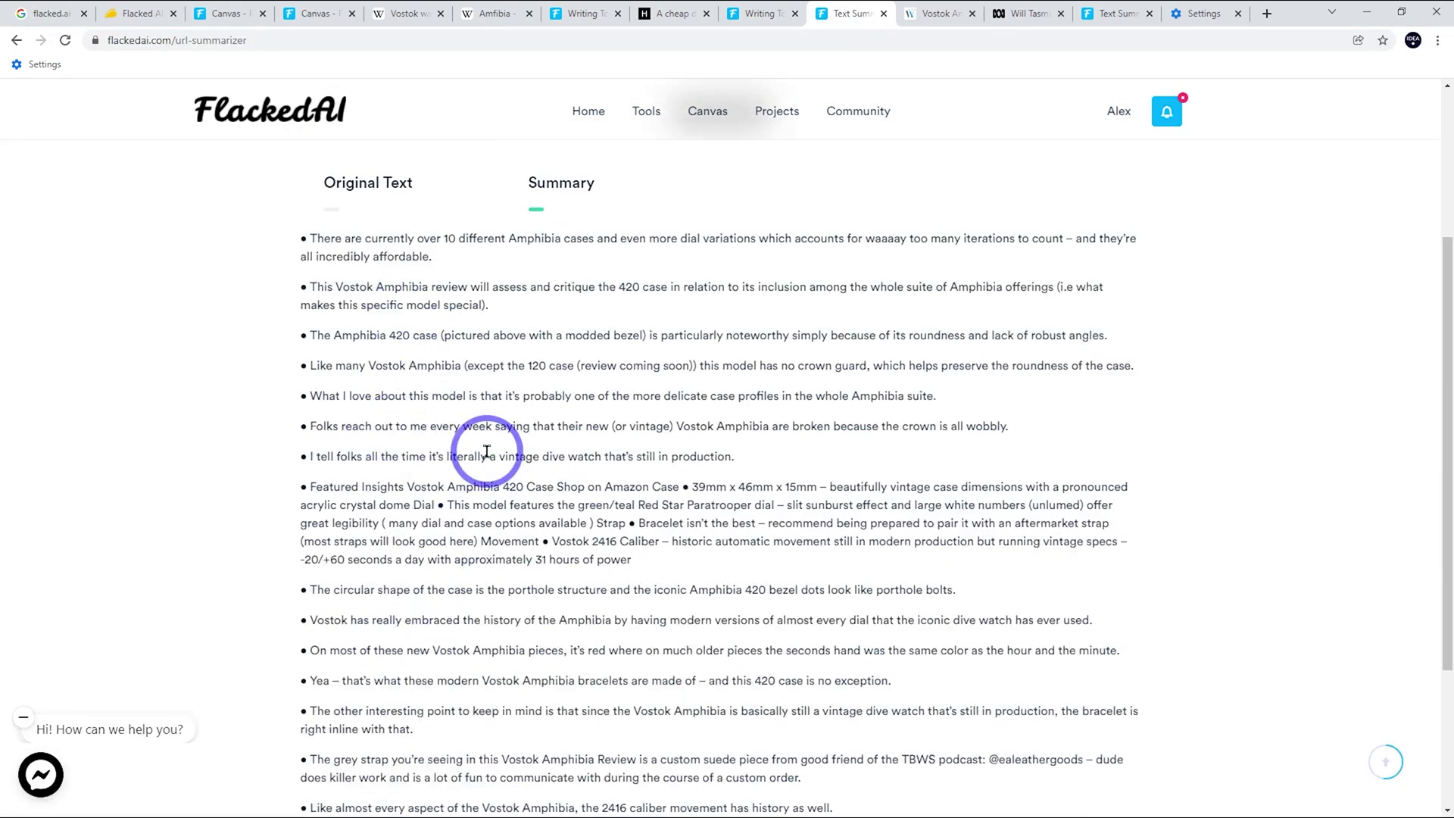
{"action": "scroll", "coordinate": [486, 452], "scroll_direction": "up", "scroll_amount": 3}
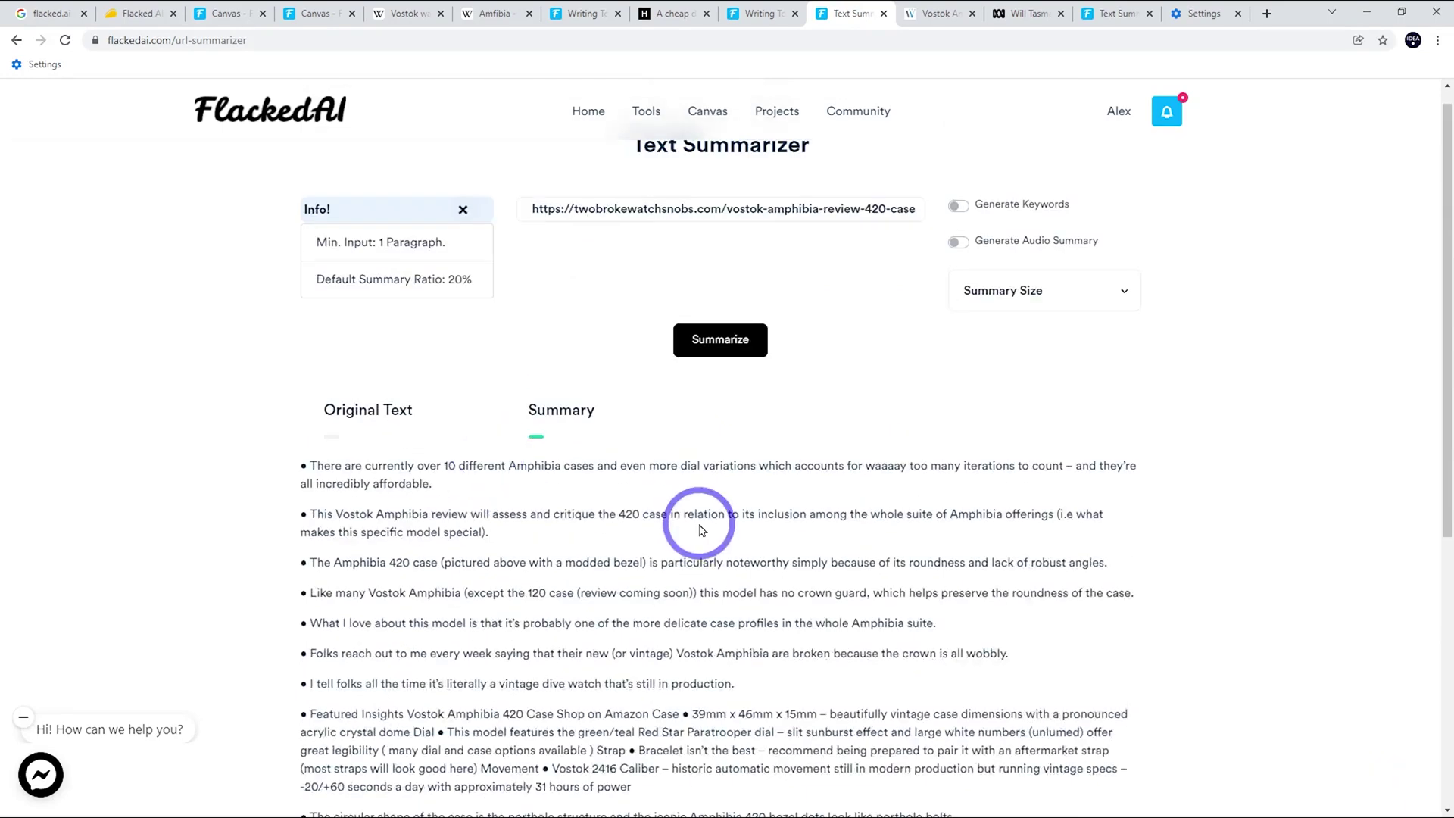
{"action": "left_click", "coordinate": [1007, 320]}
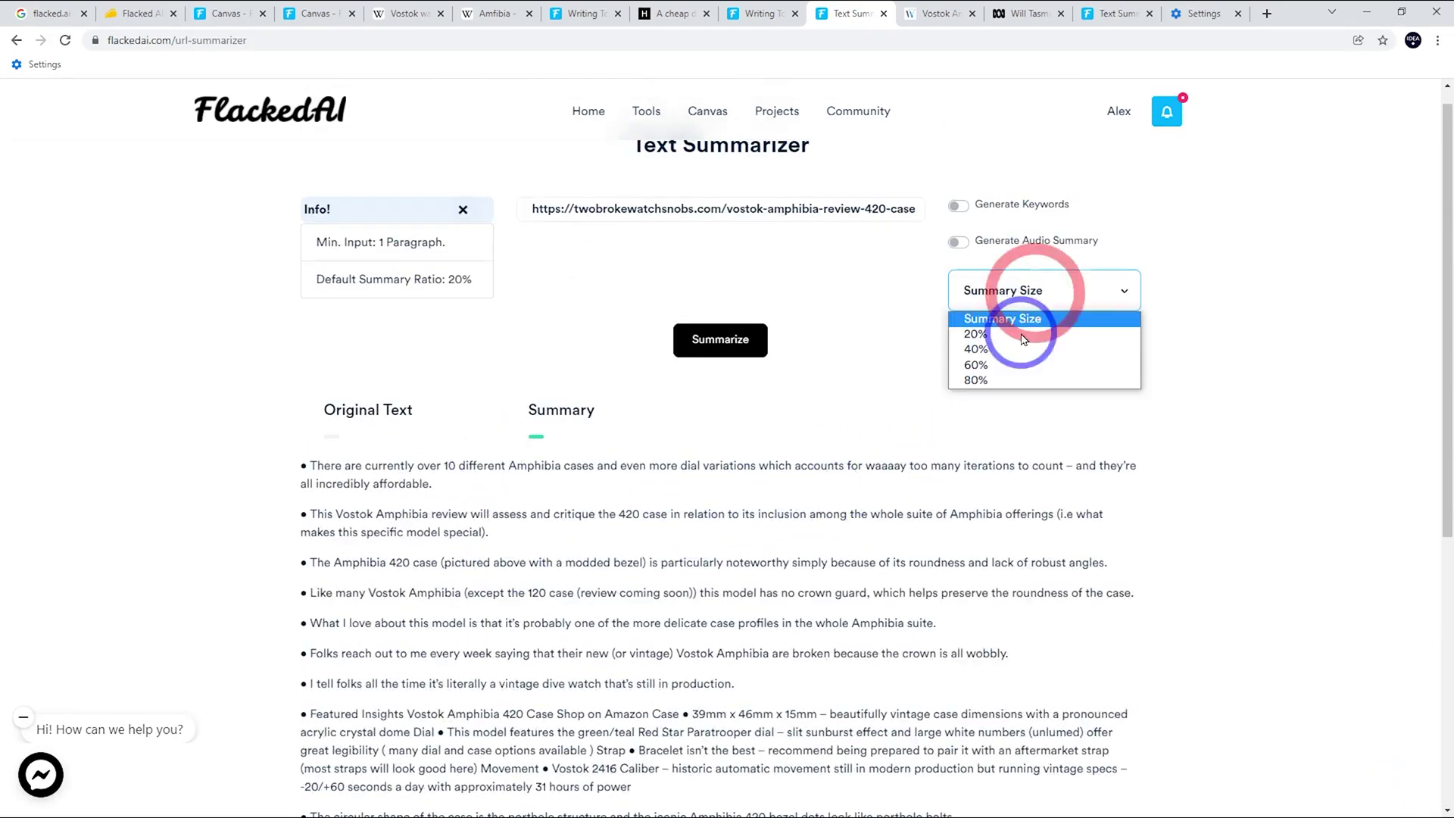
{"action": "left_click", "coordinate": [977, 334]}
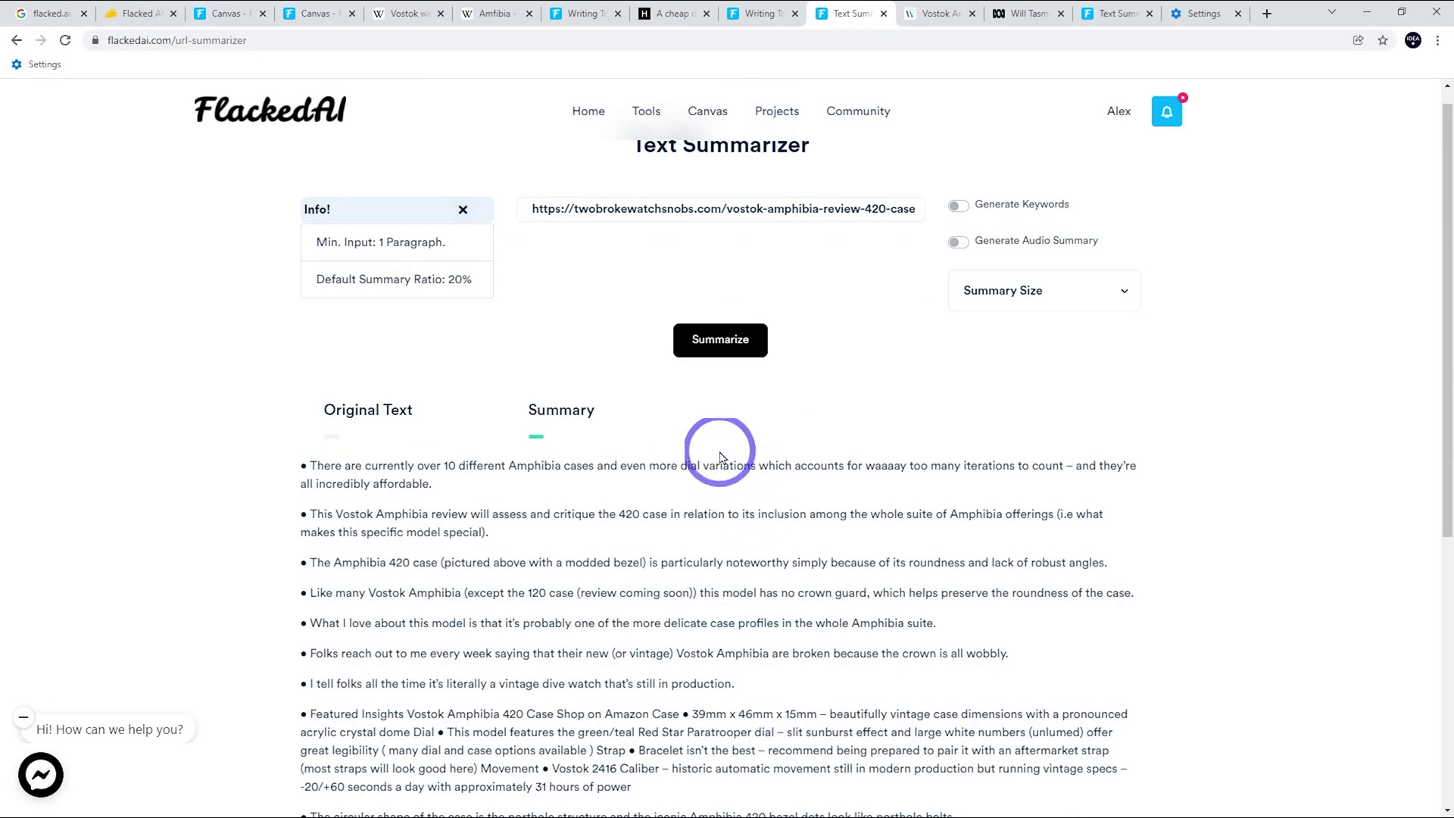
- Skim the ABC News article on Tasmania's 2012 waterskiing Guinness World Record and compare it with its Text Summarizer output
{"action": "left_click", "coordinate": [1106, 10]}
{"action": "left_click", "coordinate": [1035, 11]}
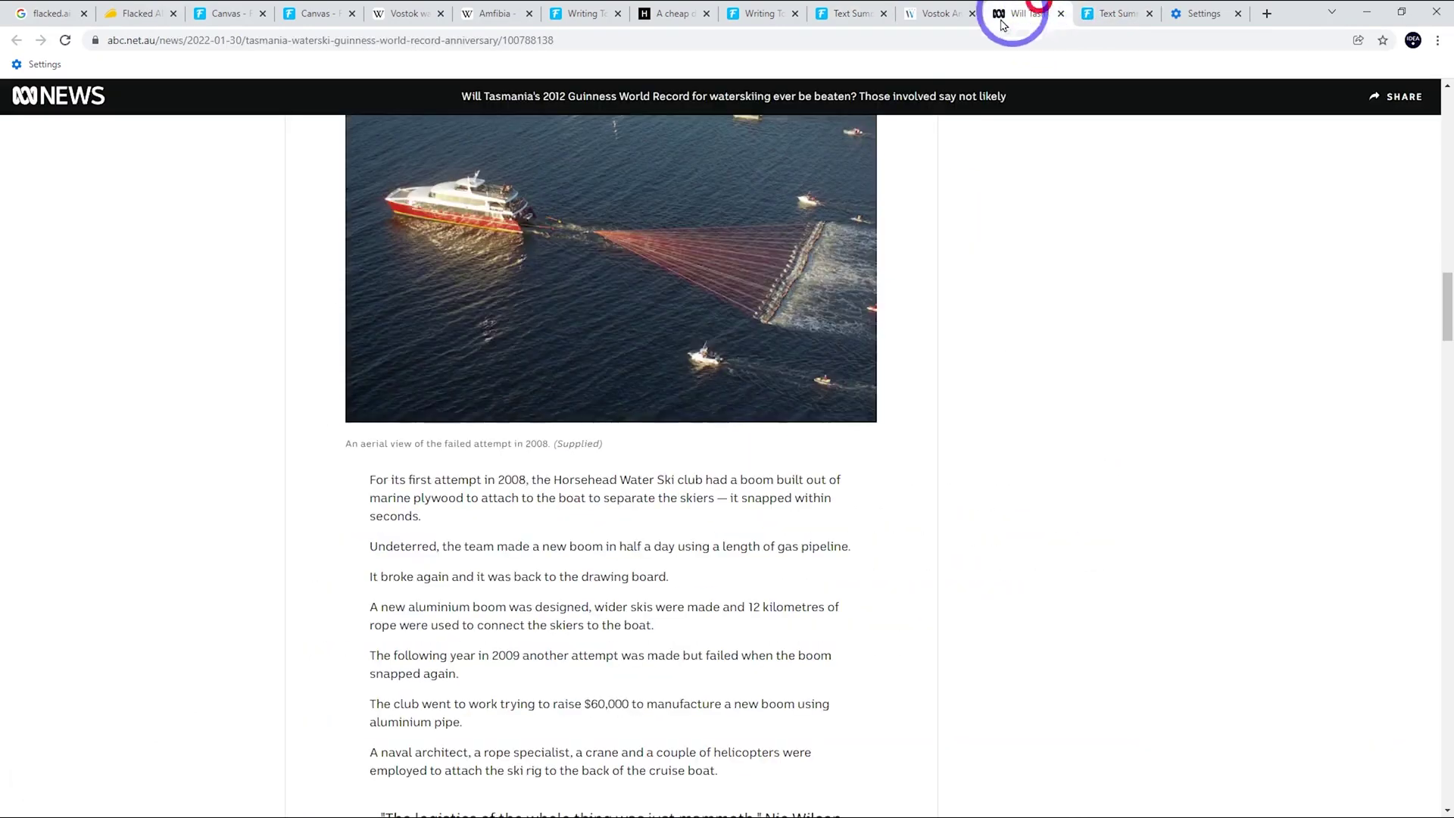
{"action": "scroll", "coordinate": [530, 515], "scroll_direction": "down", "scroll_amount": 2}
{"action": "scroll", "coordinate": [559, 424], "scroll_direction": "up", "scroll_amount": 20}
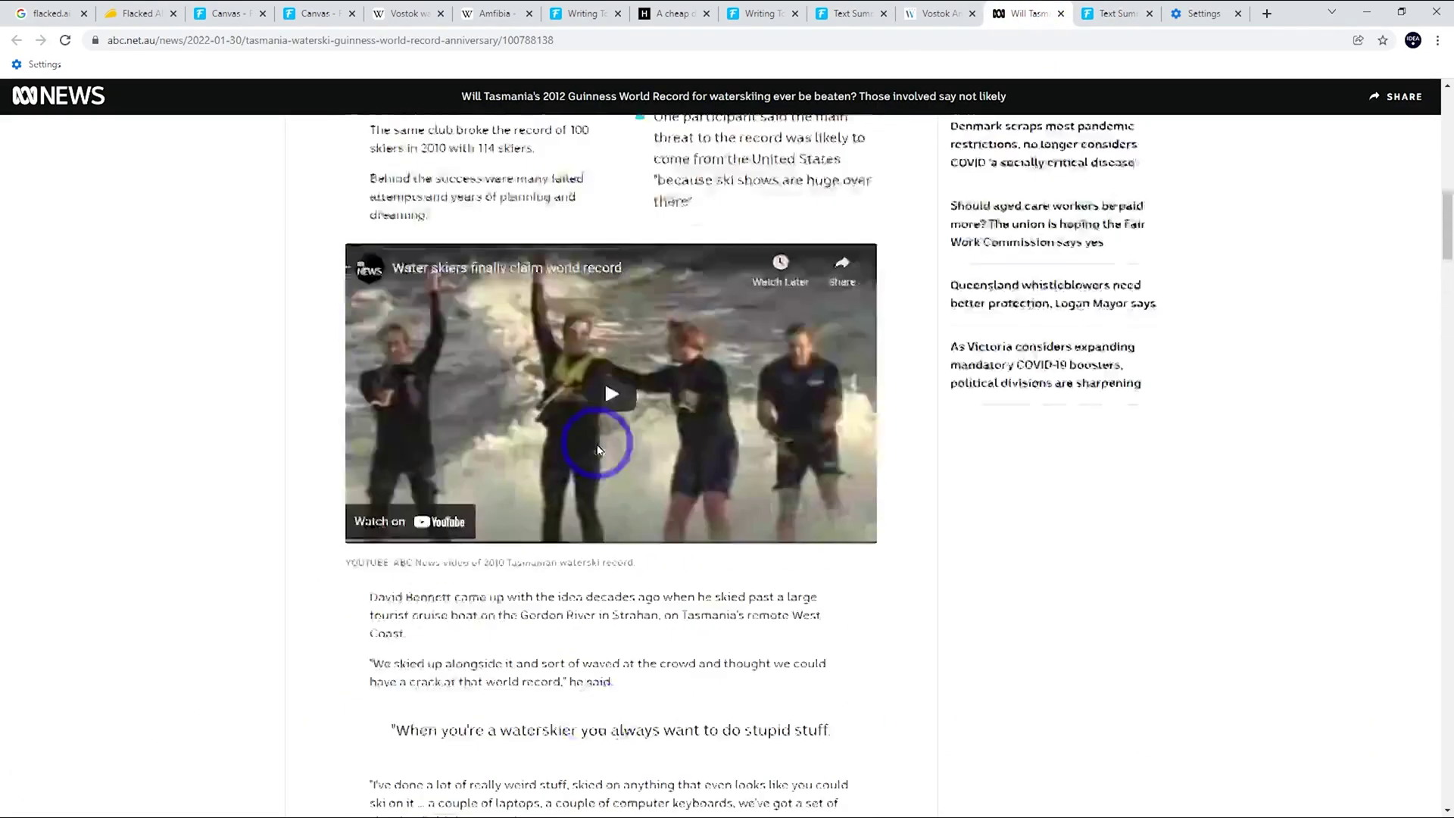
{"action": "scroll", "coordinate": [620, 445], "scroll_direction": "up", "scroll_amount": 6}
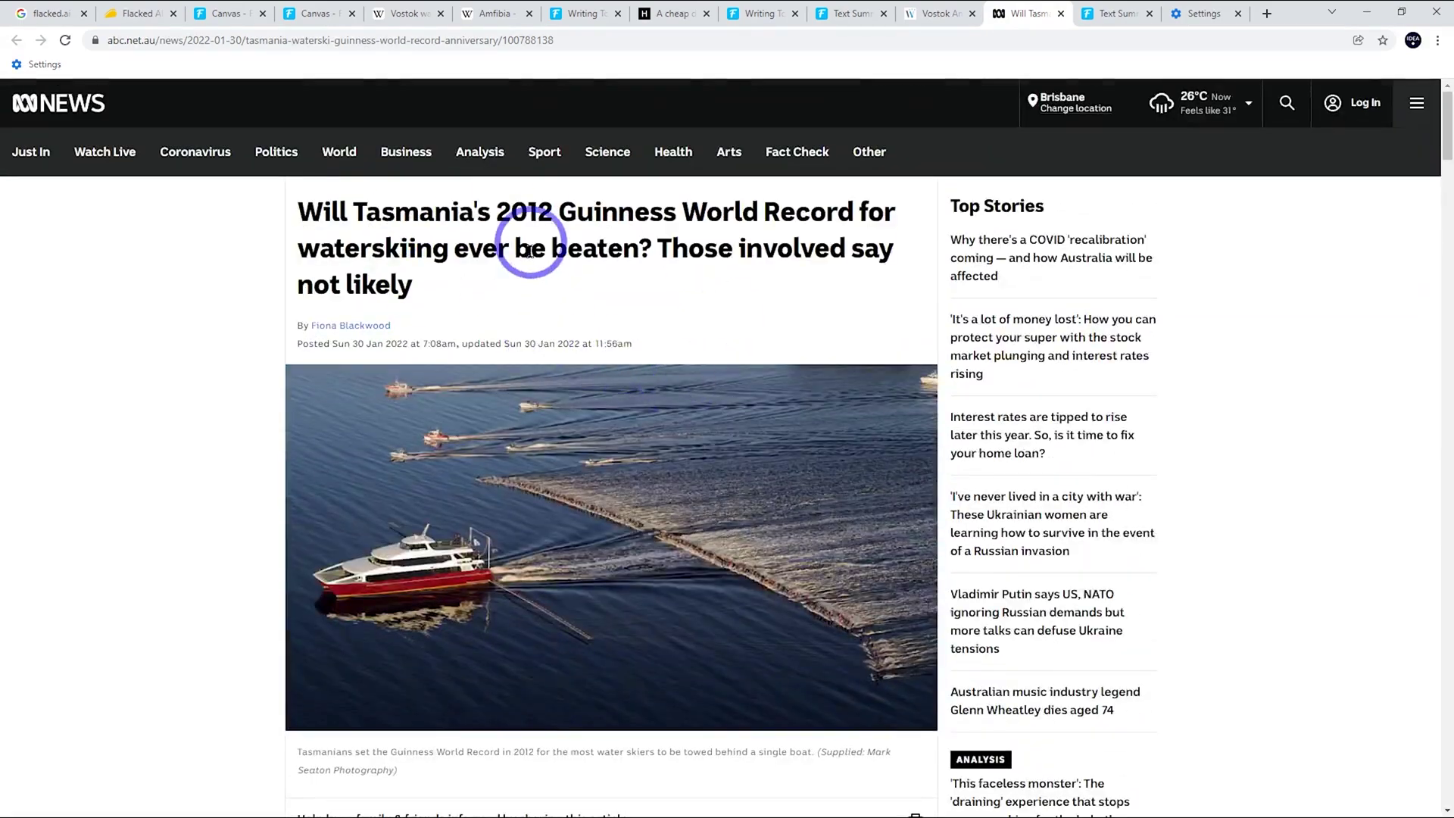
{"action": "scroll", "coordinate": [591, 482], "scroll_direction": "down", "scroll_amount": 10}
{"action": "scroll", "coordinate": [592, 481], "scroll_direction": "up", "scroll_amount": 10}
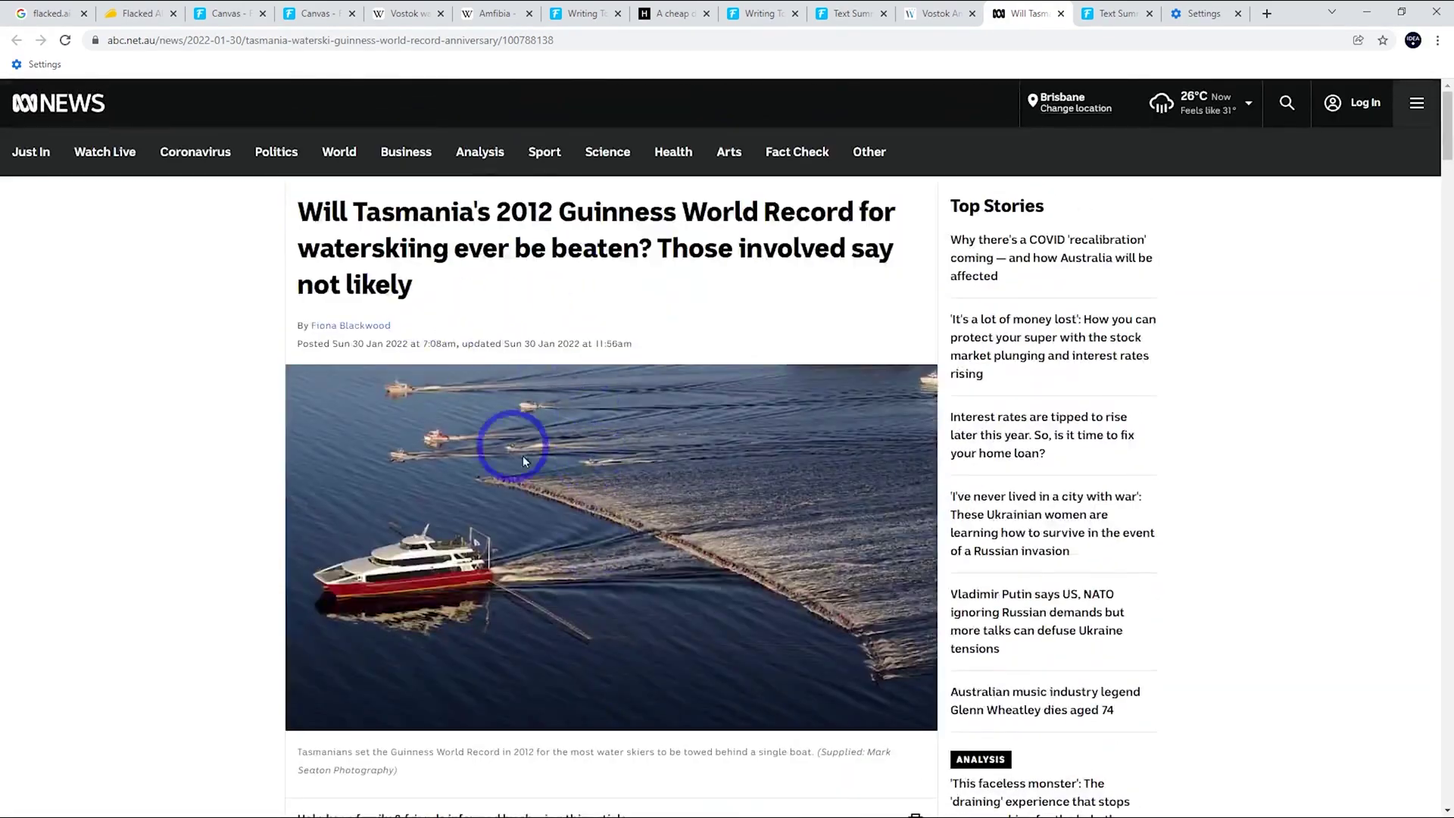
{"action": "left_click", "coordinate": [1110, 17]}
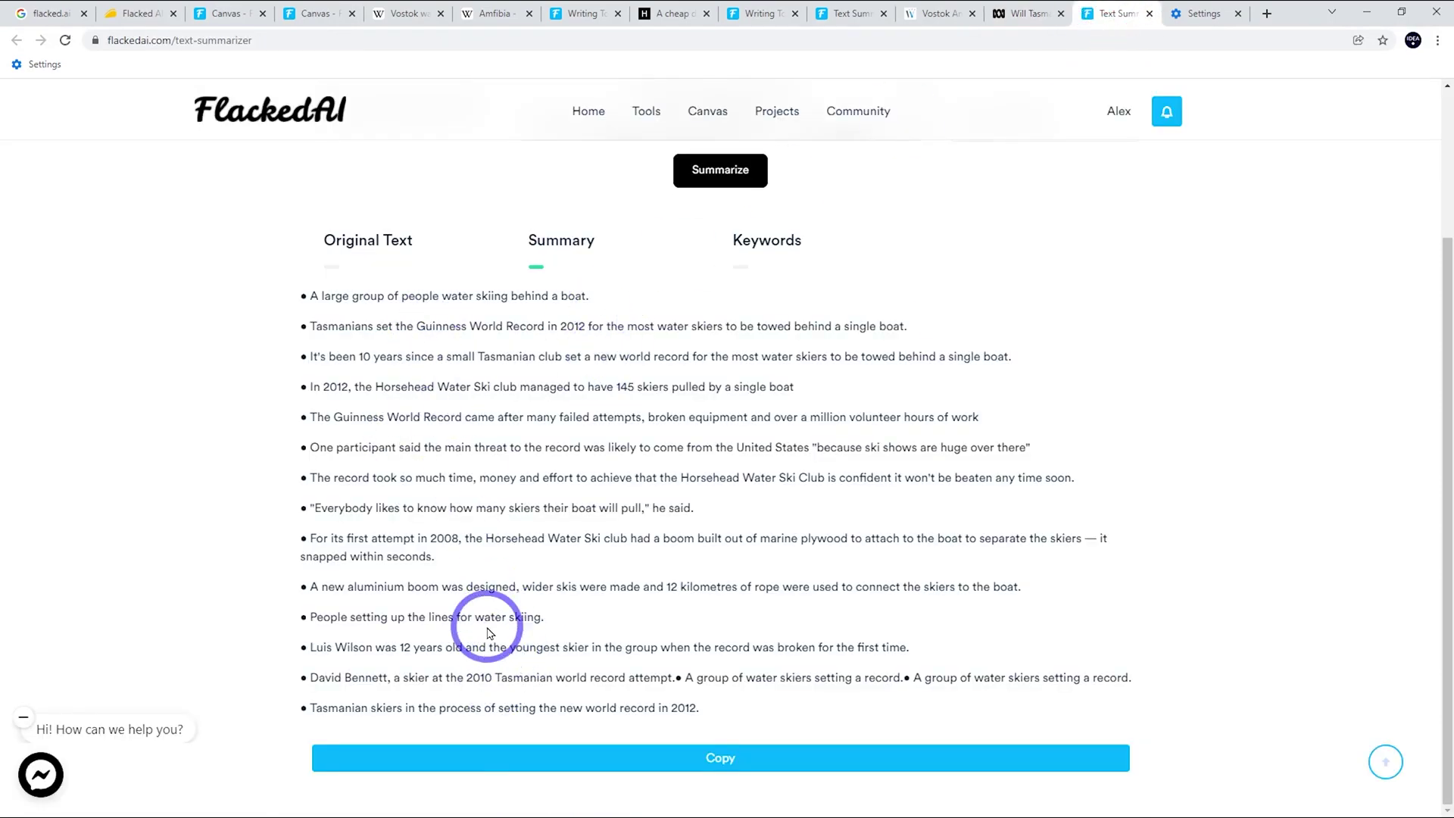
{"action": "left_click", "coordinate": [1022, 14]}
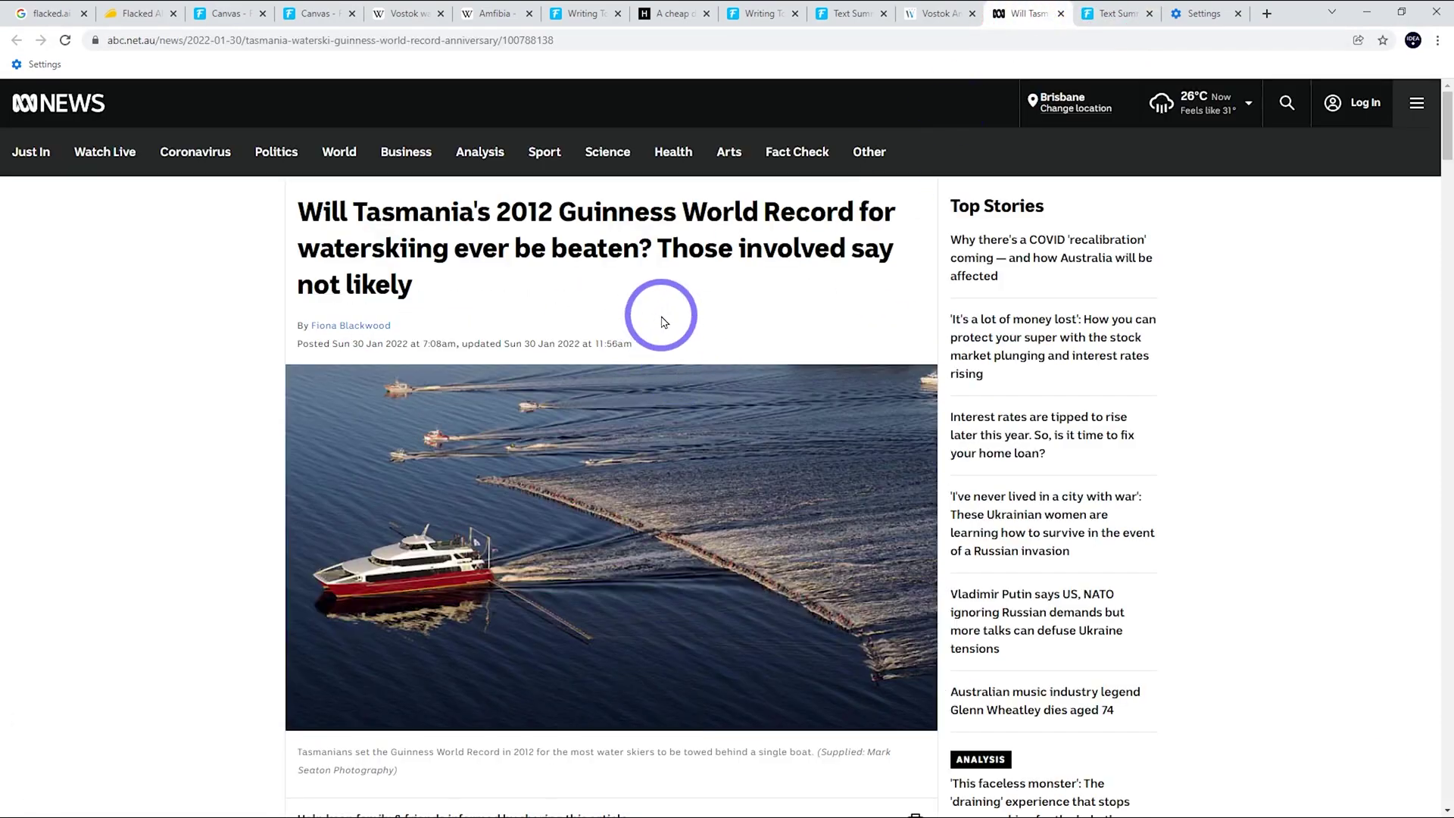
{"action": "scroll", "coordinate": [662, 322], "scroll_direction": "down", "scroll_amount": 8}
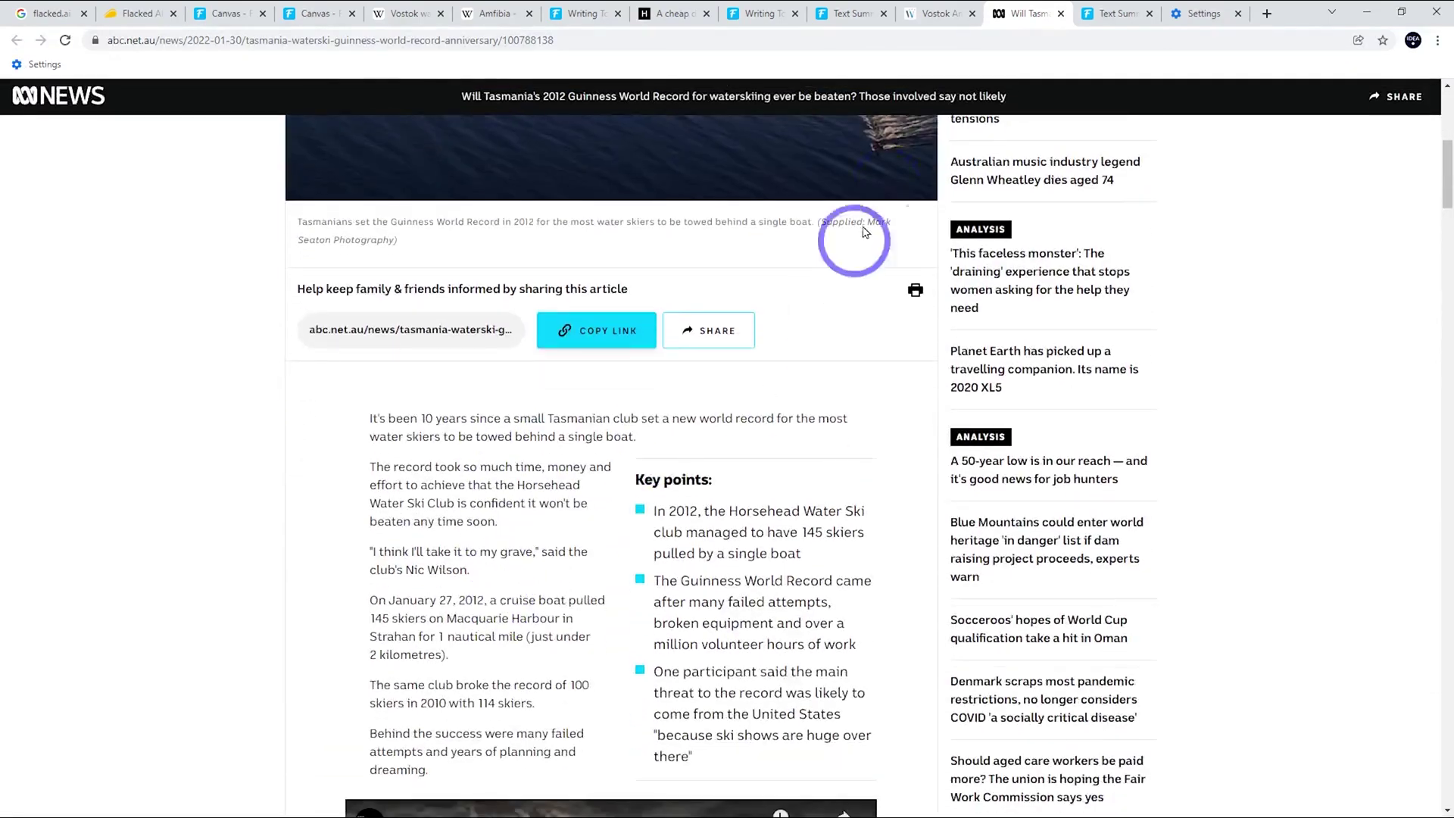
{"action": "scroll", "coordinate": [691, 543], "scroll_direction": "up", "scroll_amount": 5}
{"action": "scroll", "coordinate": [691, 544], "scroll_direction": "up", "scroll_amount": 3}
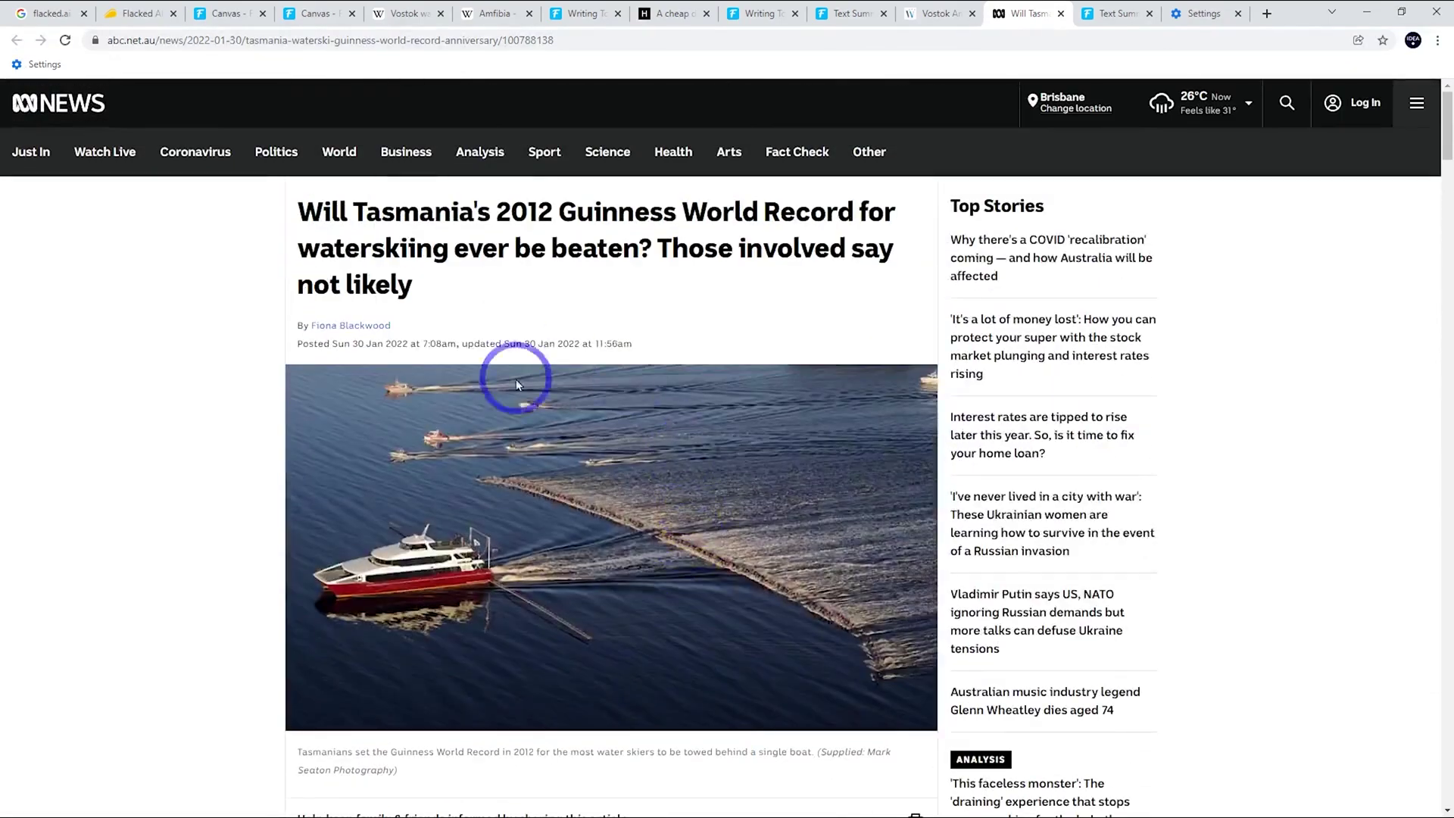
- Read through the bullet summary of the waterskiing article, highlighting the bullet about the main threat coming from the United States
{"action": "left_click", "coordinate": [1109, 13]}
{"action": "scroll", "coordinate": [594, 558], "scroll_direction": "up", "scroll_amount": 2}
{"action": "scroll", "coordinate": [600, 556], "scroll_direction": "down", "scroll_amount": 2}
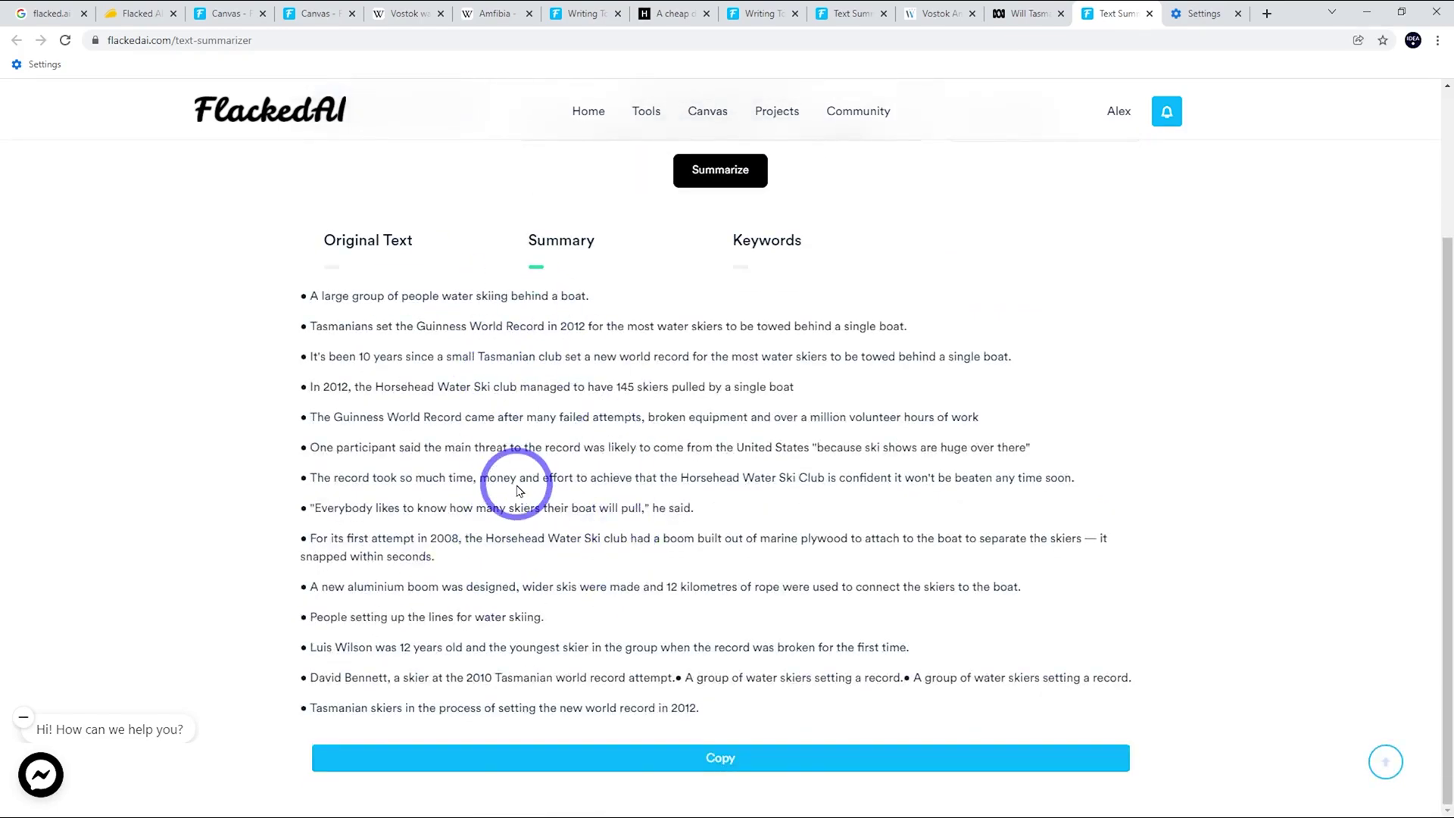
{"action": "scroll", "coordinate": [517, 489], "scroll_direction": "up", "scroll_amount": 3}
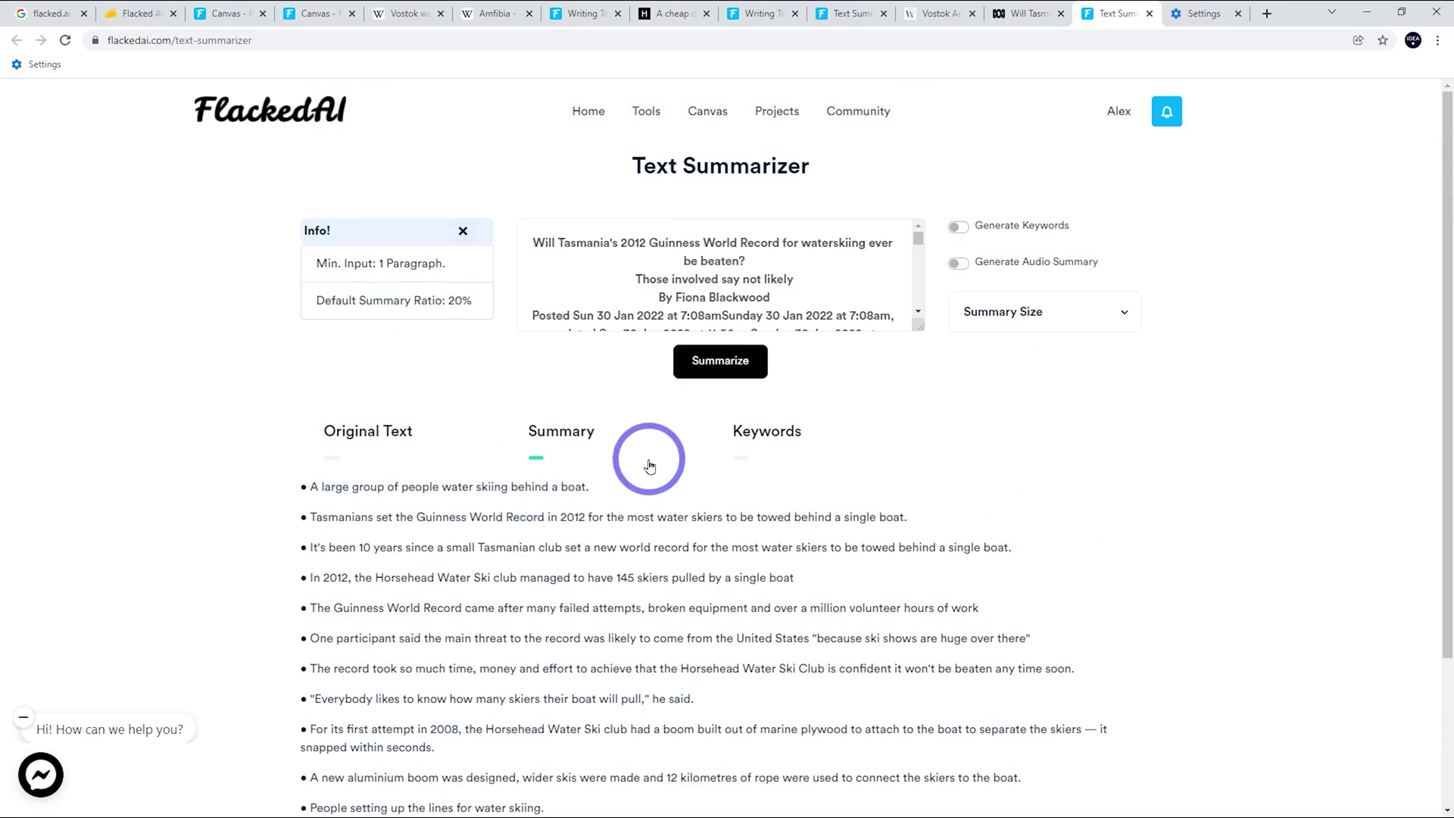
{"action": "scroll", "coordinate": [650, 465], "scroll_direction": "down", "scroll_amount": 3}
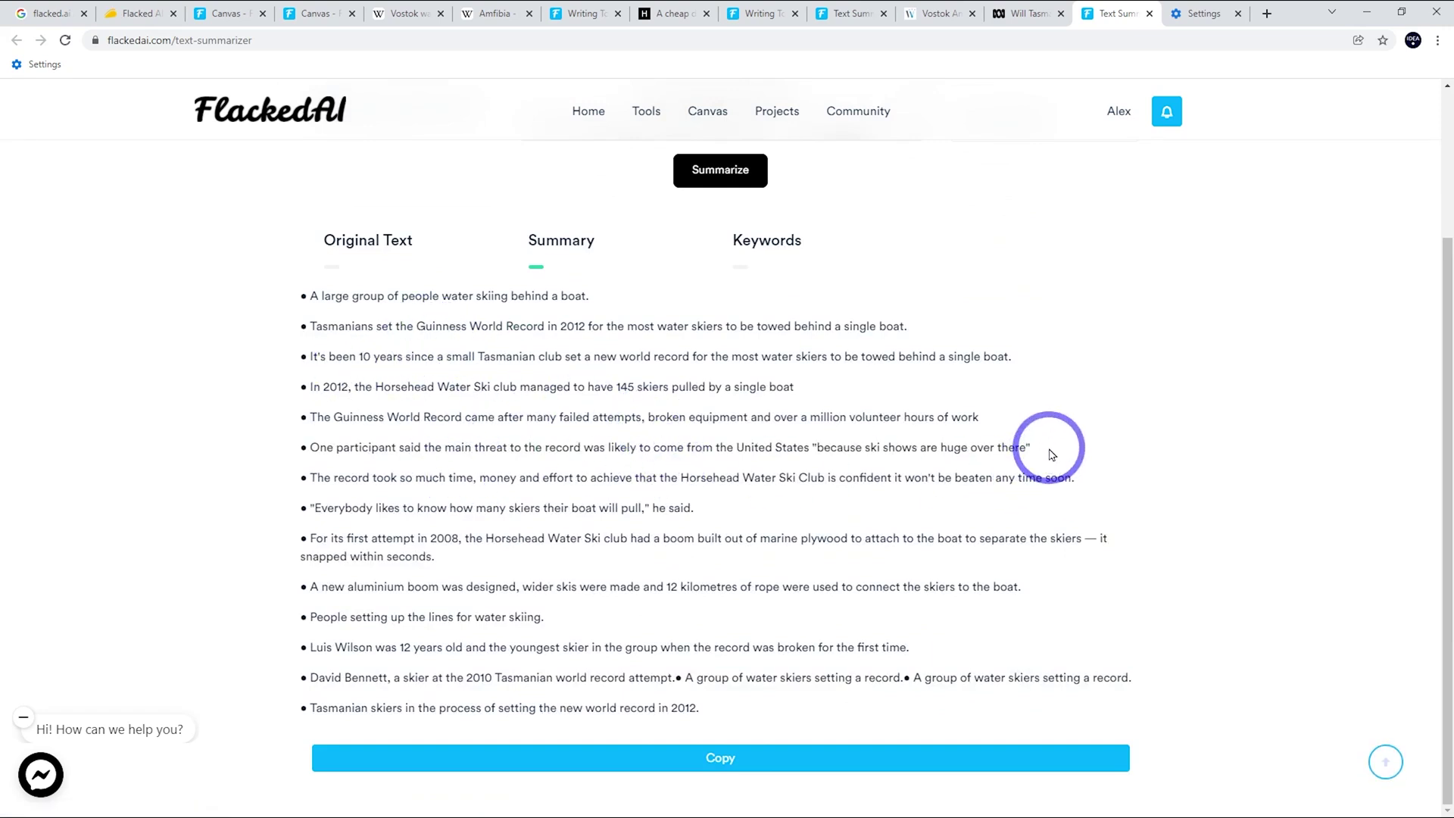
{"action": "left_click_drag", "start_coordinate": [1031, 447], "coordinate": [303, 448]}
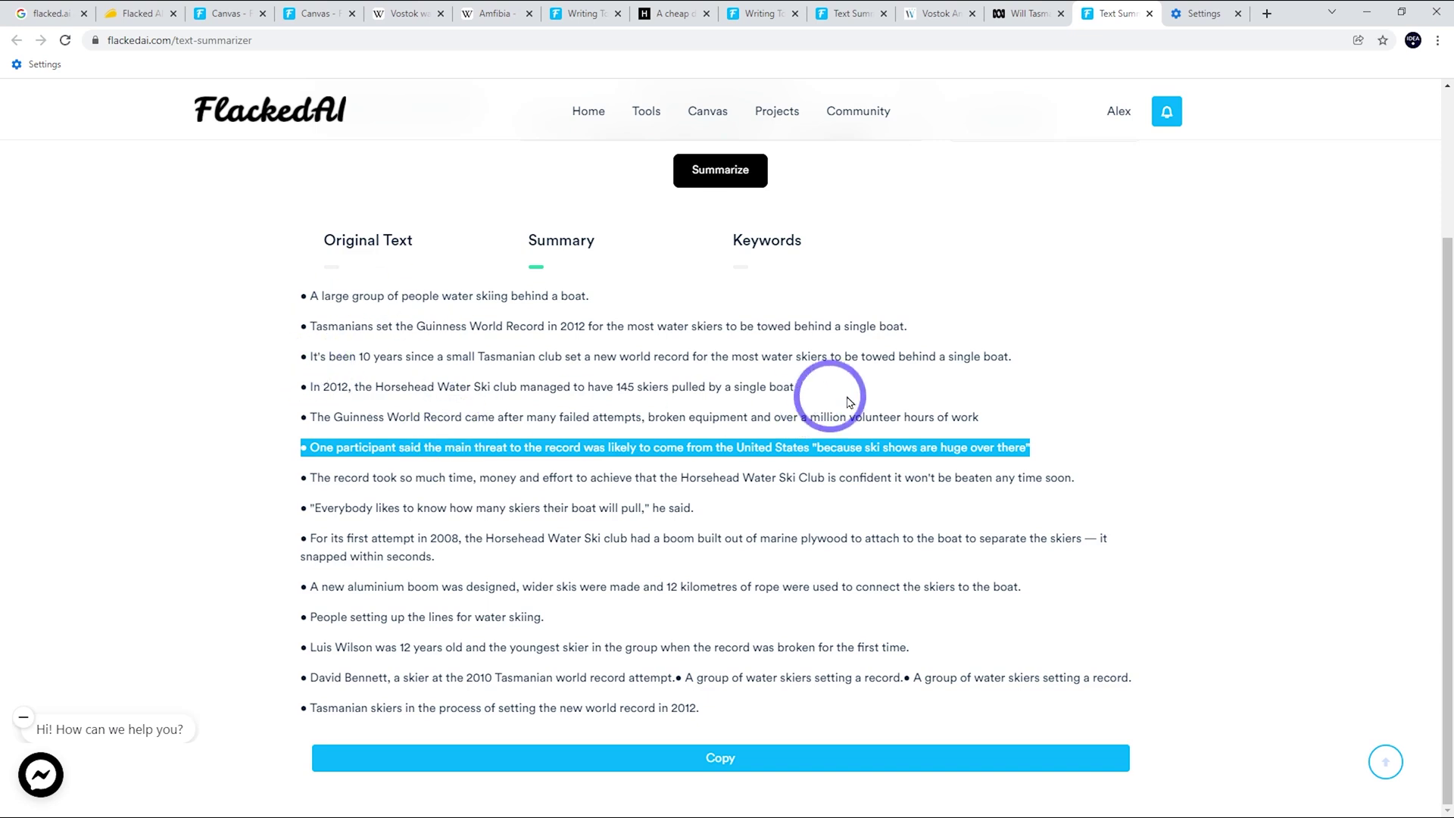
{"action": "left_click_drag", "start_coordinate": [855, 415], "coordinate": [335, 378]}
{"action": "left_click", "coordinate": [322, 381]}
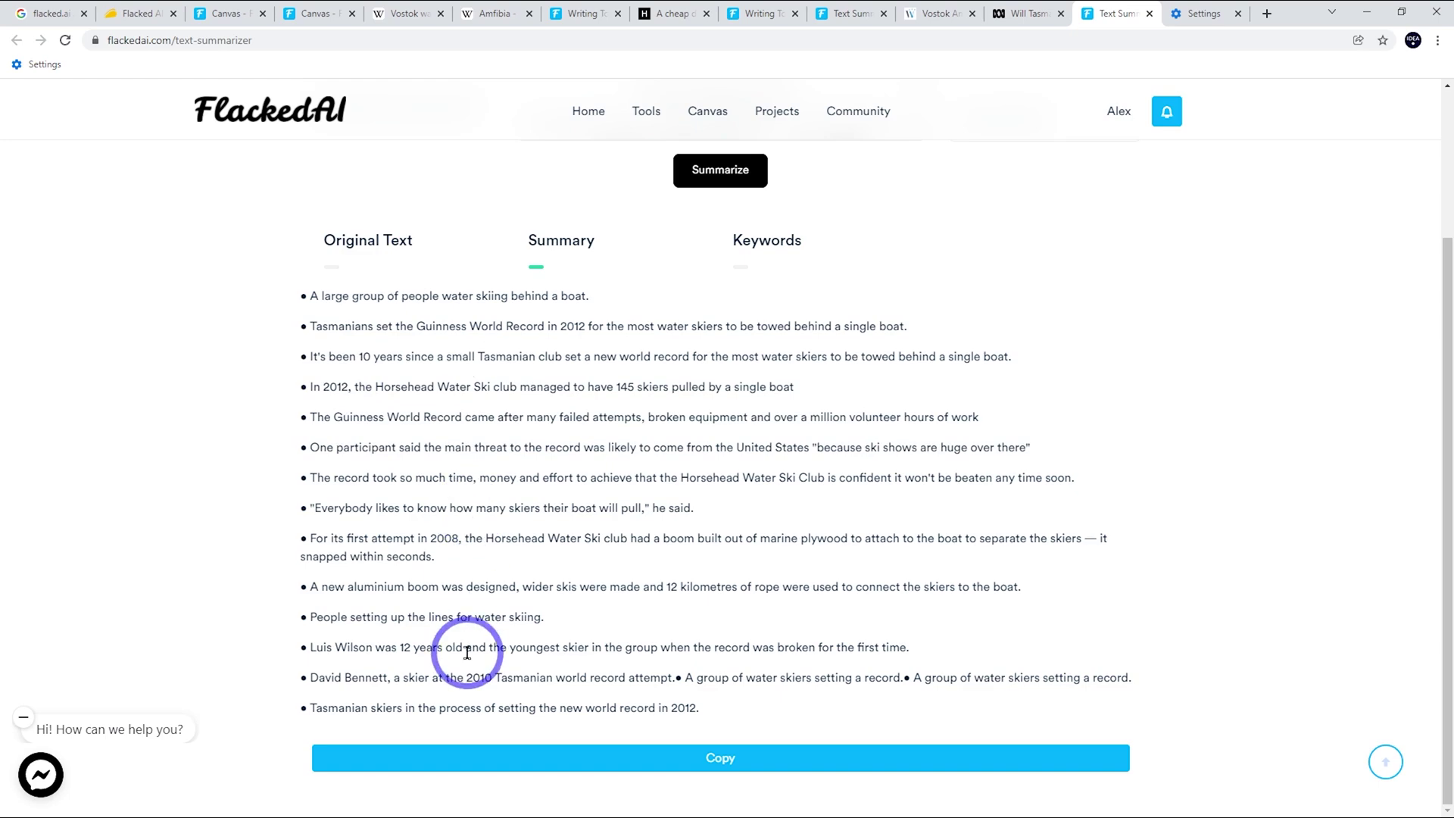
{"action": "scroll", "coordinate": [493, 621], "scroll_direction": "up", "scroll_amount": 3}
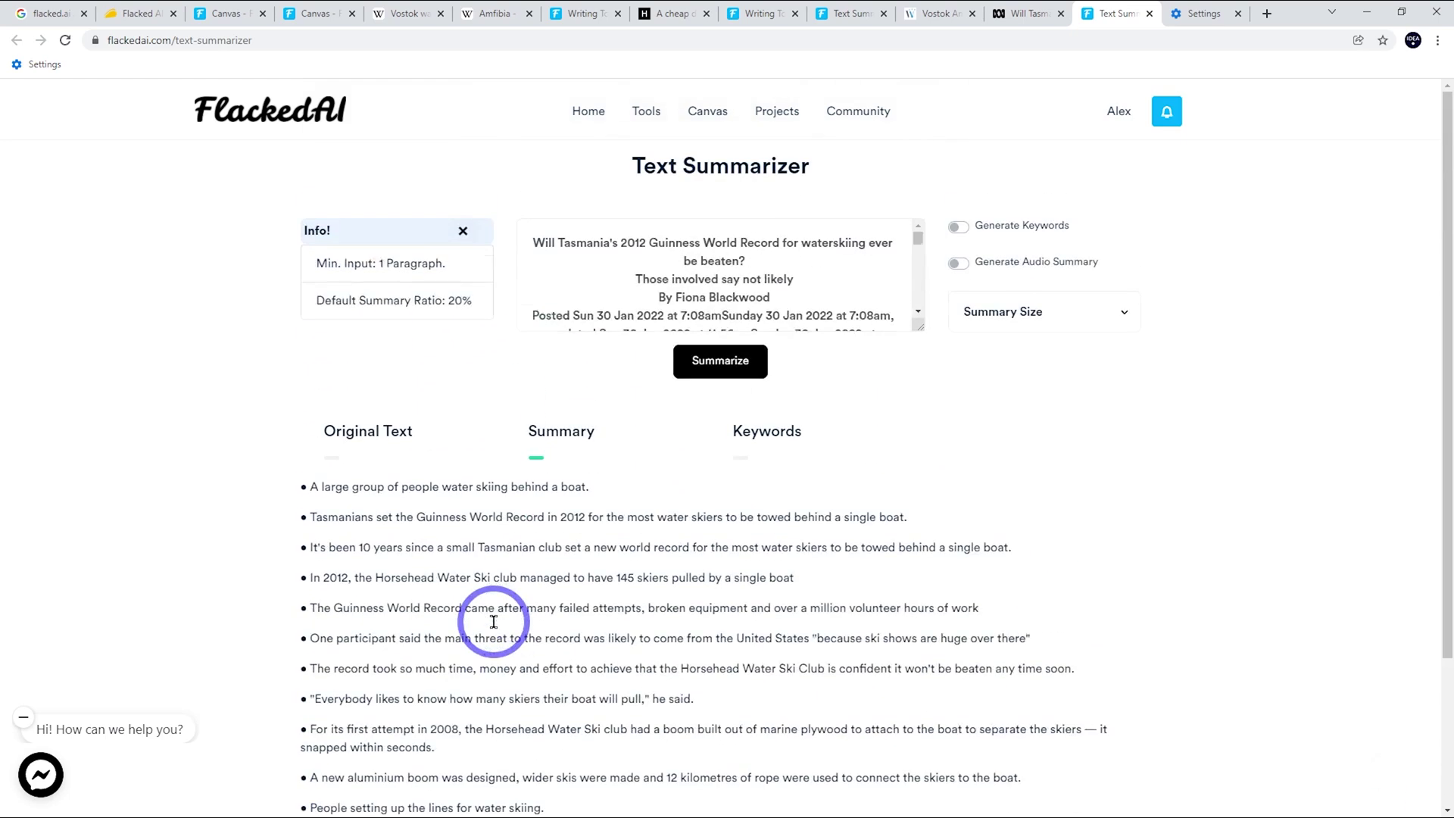
- Return to the Vostok Amphibia blog post canvas and examine the list of predefined templates
{"action": "key", "text": "ctrl+4"}
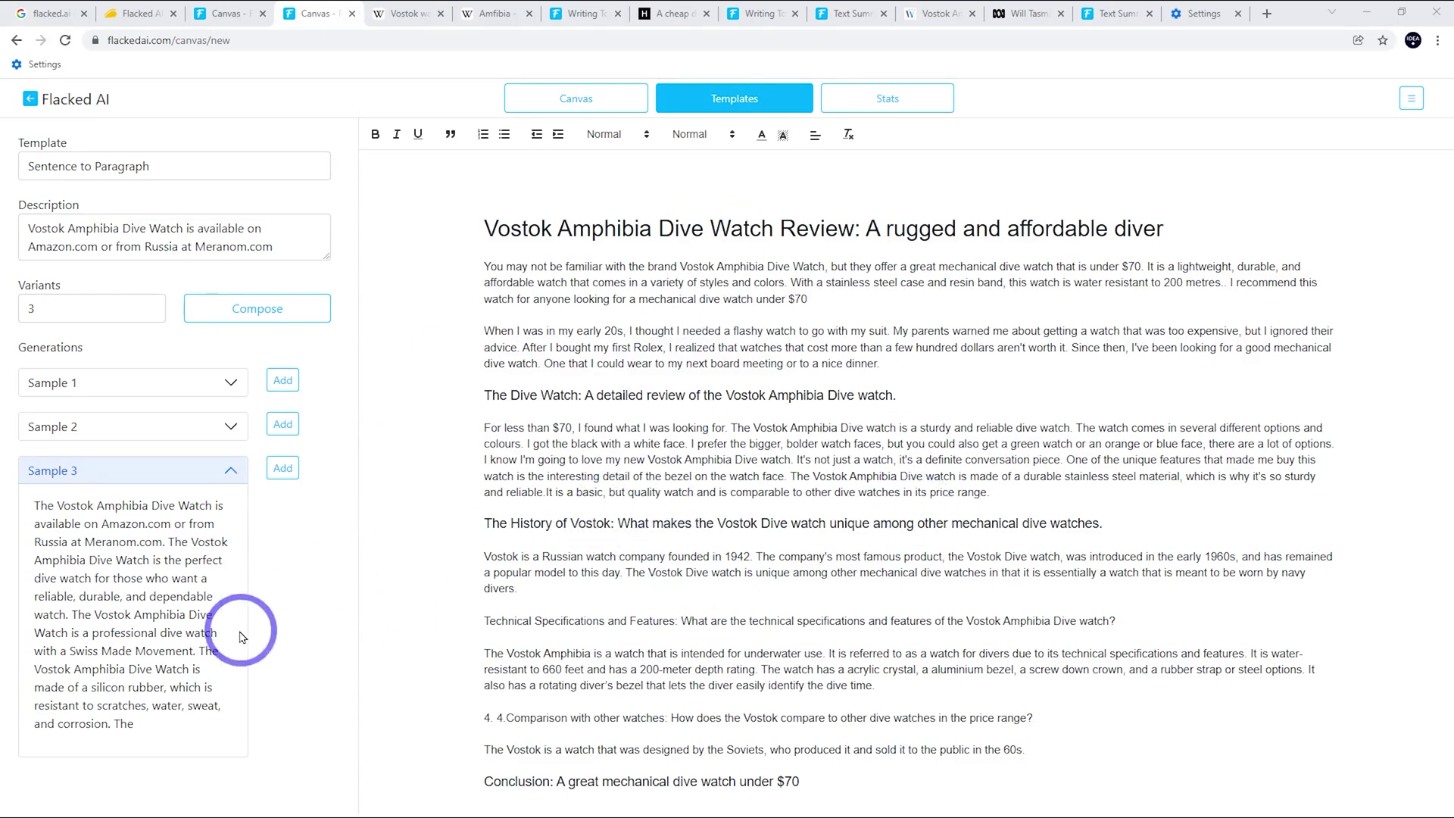
{"action": "left_click", "coordinate": [79, 167]}
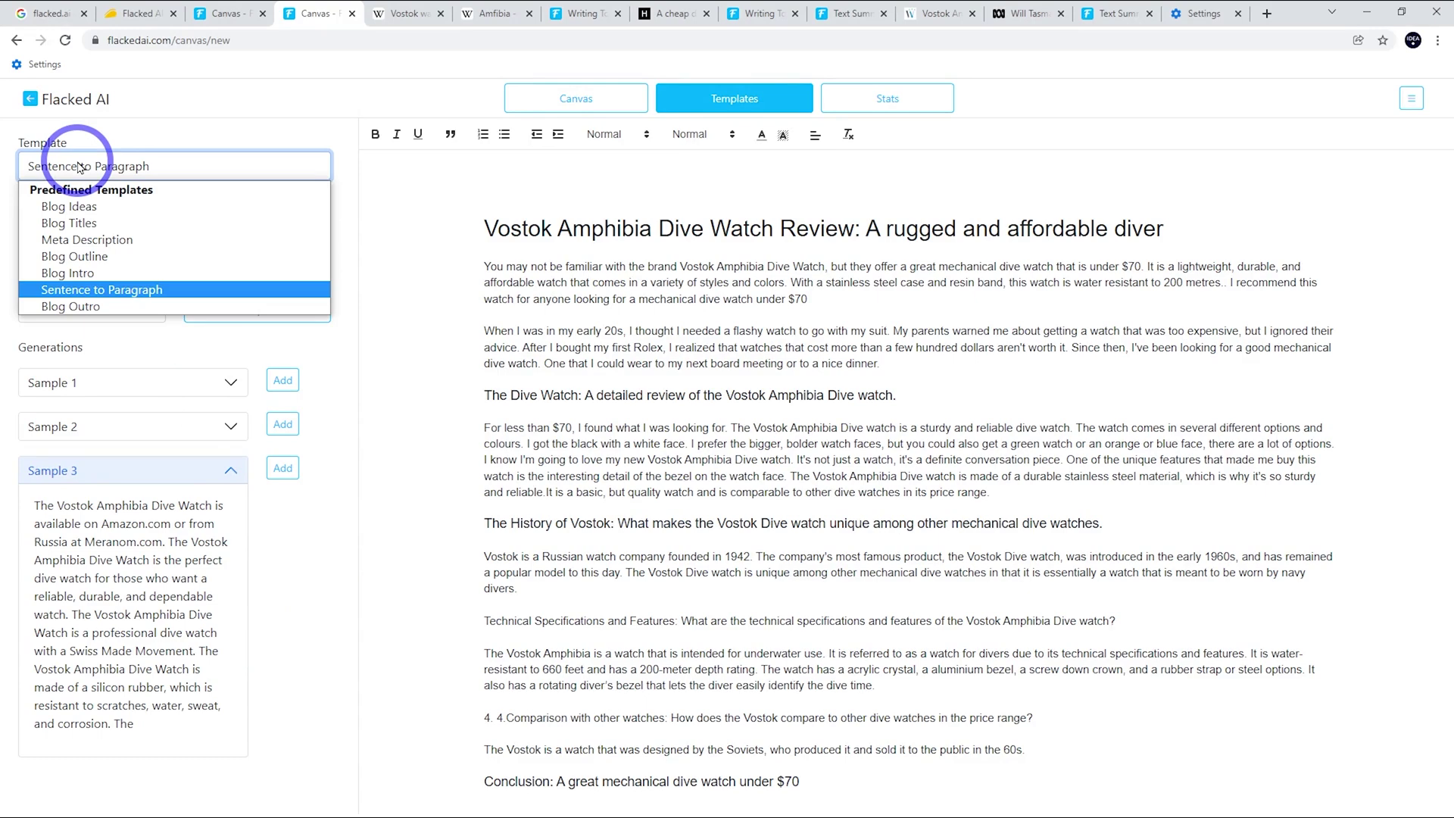
{"action": "left_click", "coordinate": [79, 167]}
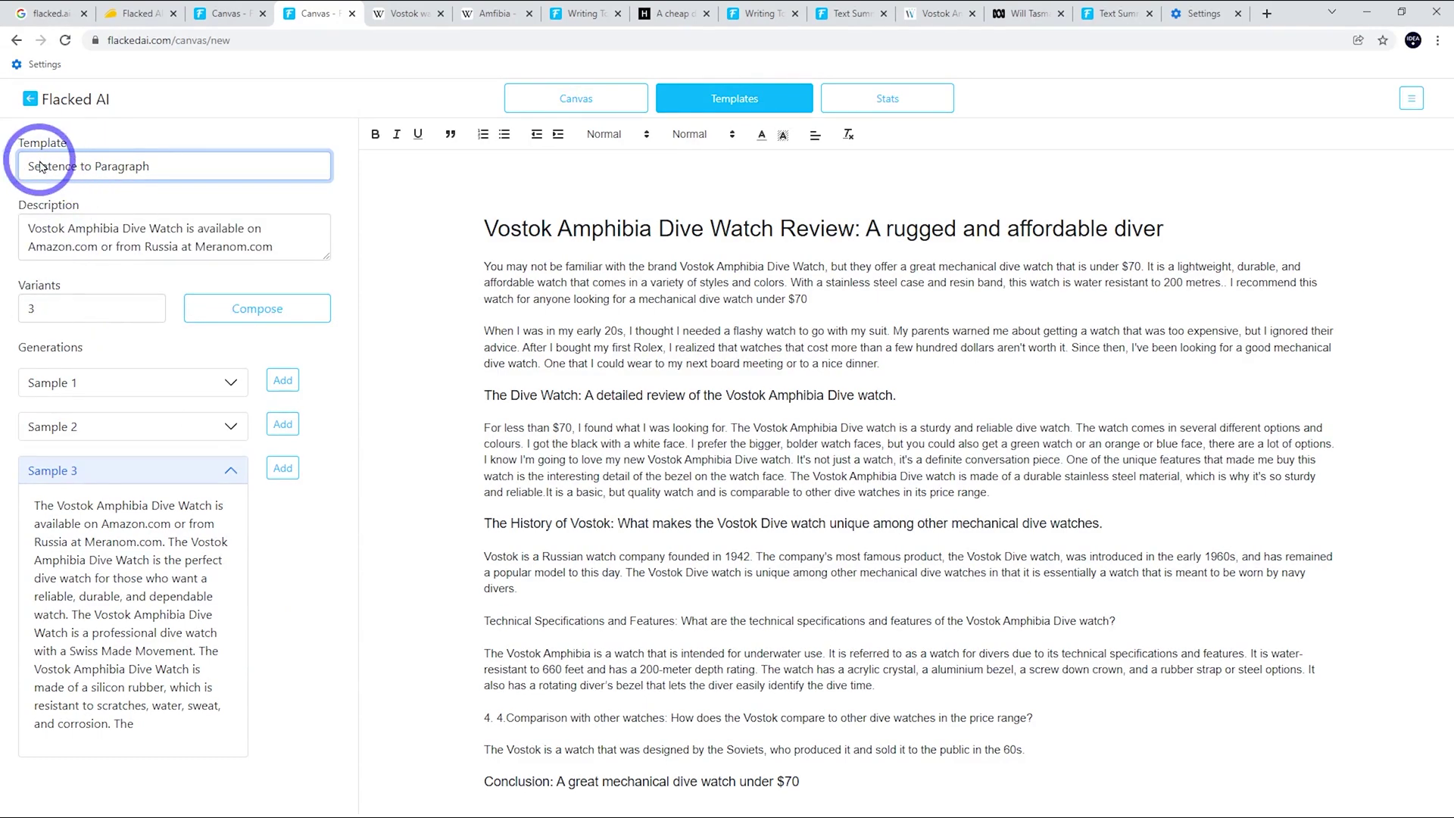
{"action": "left_click", "coordinate": [97, 164]}
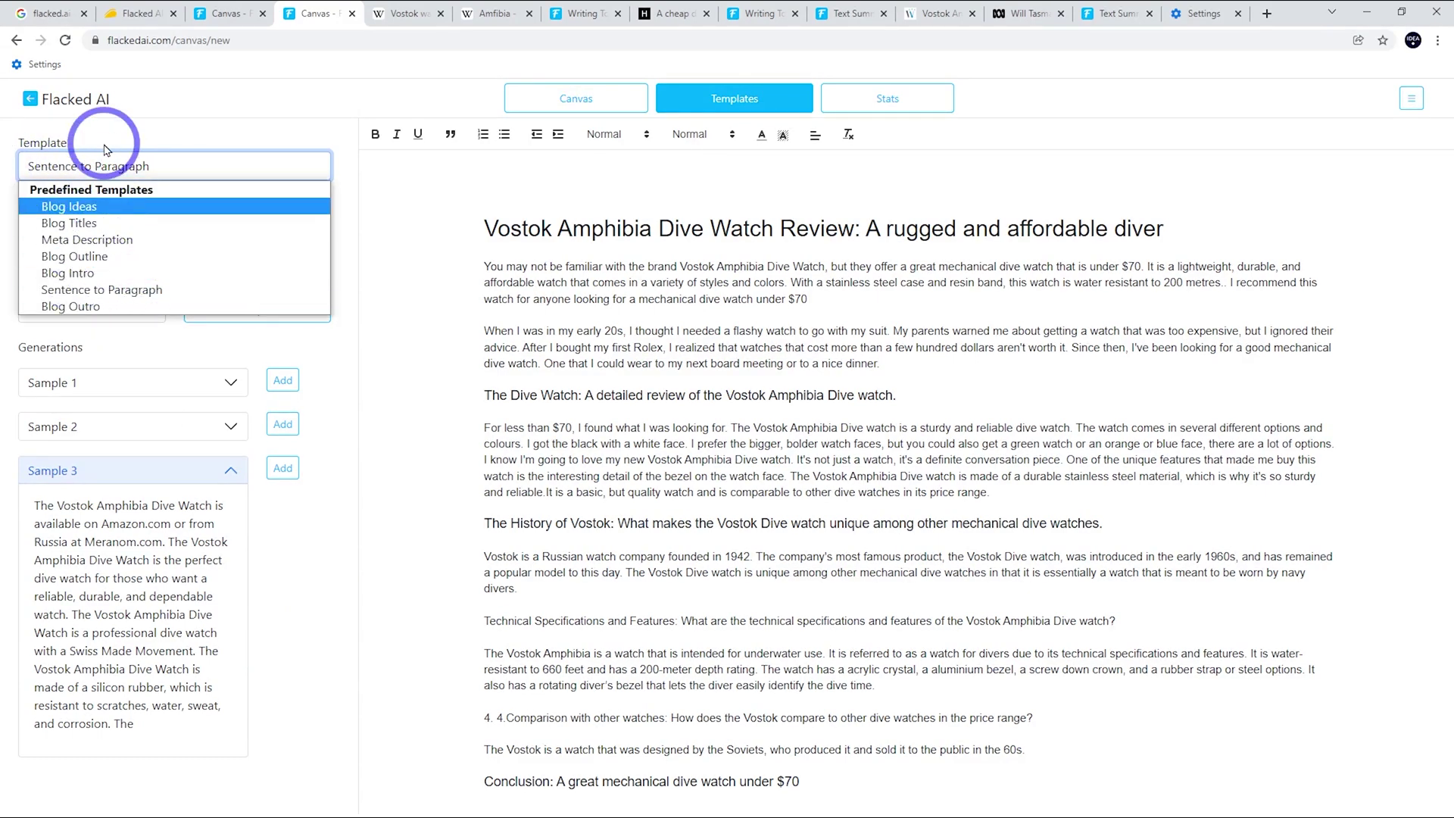
{"action": "left_click", "coordinate": [90, 174]}
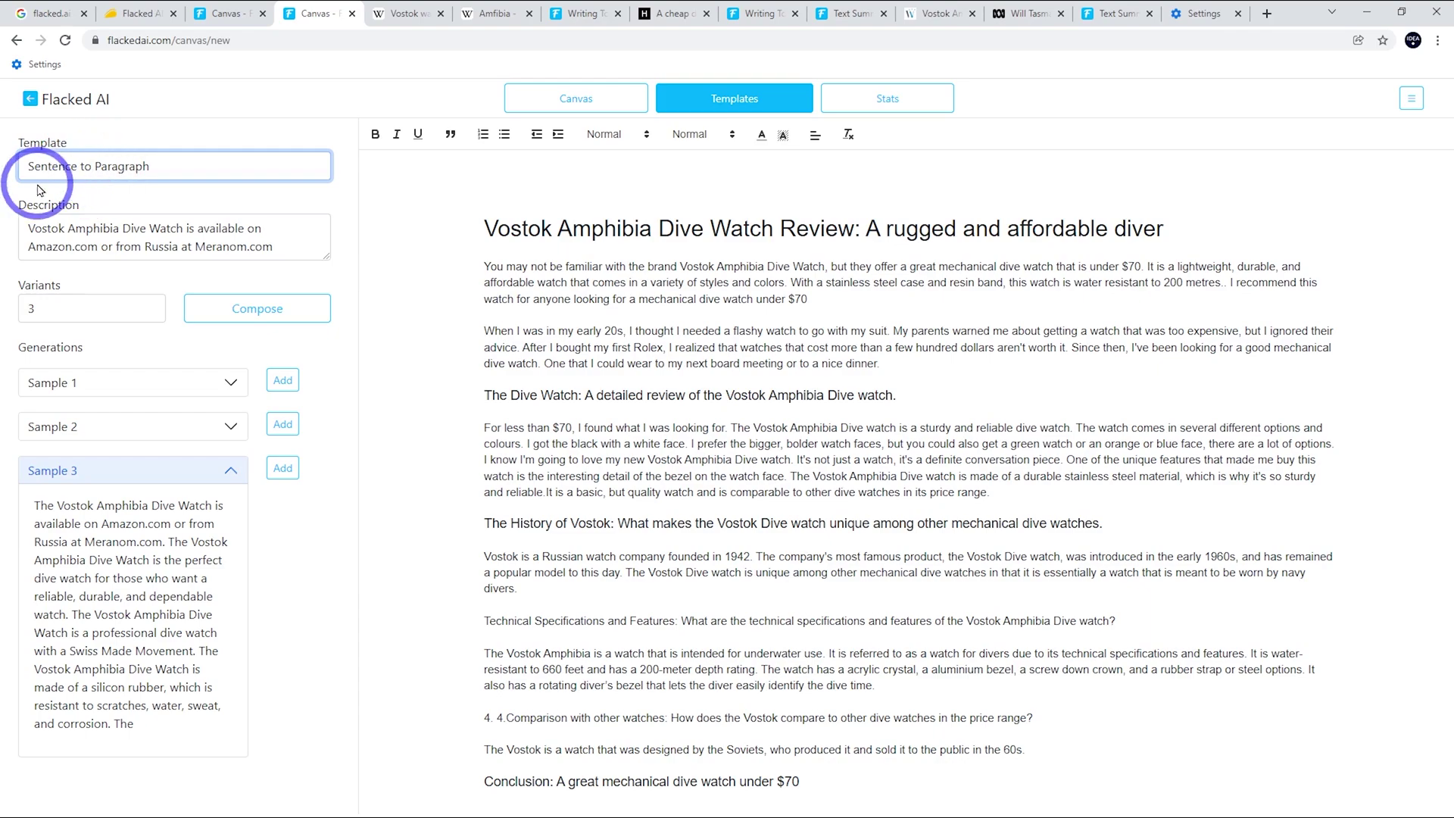
- Look over the Vostok Amphibia review from its title to the conclusion and collapse the Sample 3 generation
{"action": "scroll", "coordinate": [712, 409], "scroll_direction": "down", "scroll_amount": 2}
{"action": "scroll", "coordinate": [972, 298], "scroll_direction": "up", "scroll_amount": 2}
{"action": "scroll", "coordinate": [691, 254], "scroll_direction": "down", "scroll_amount": 2}
{"action": "scroll", "coordinate": [728, 250], "scroll_direction": "up", "scroll_amount": 1}
{"action": "scroll", "coordinate": [704, 295], "scroll_direction": "up", "scroll_amount": 1}
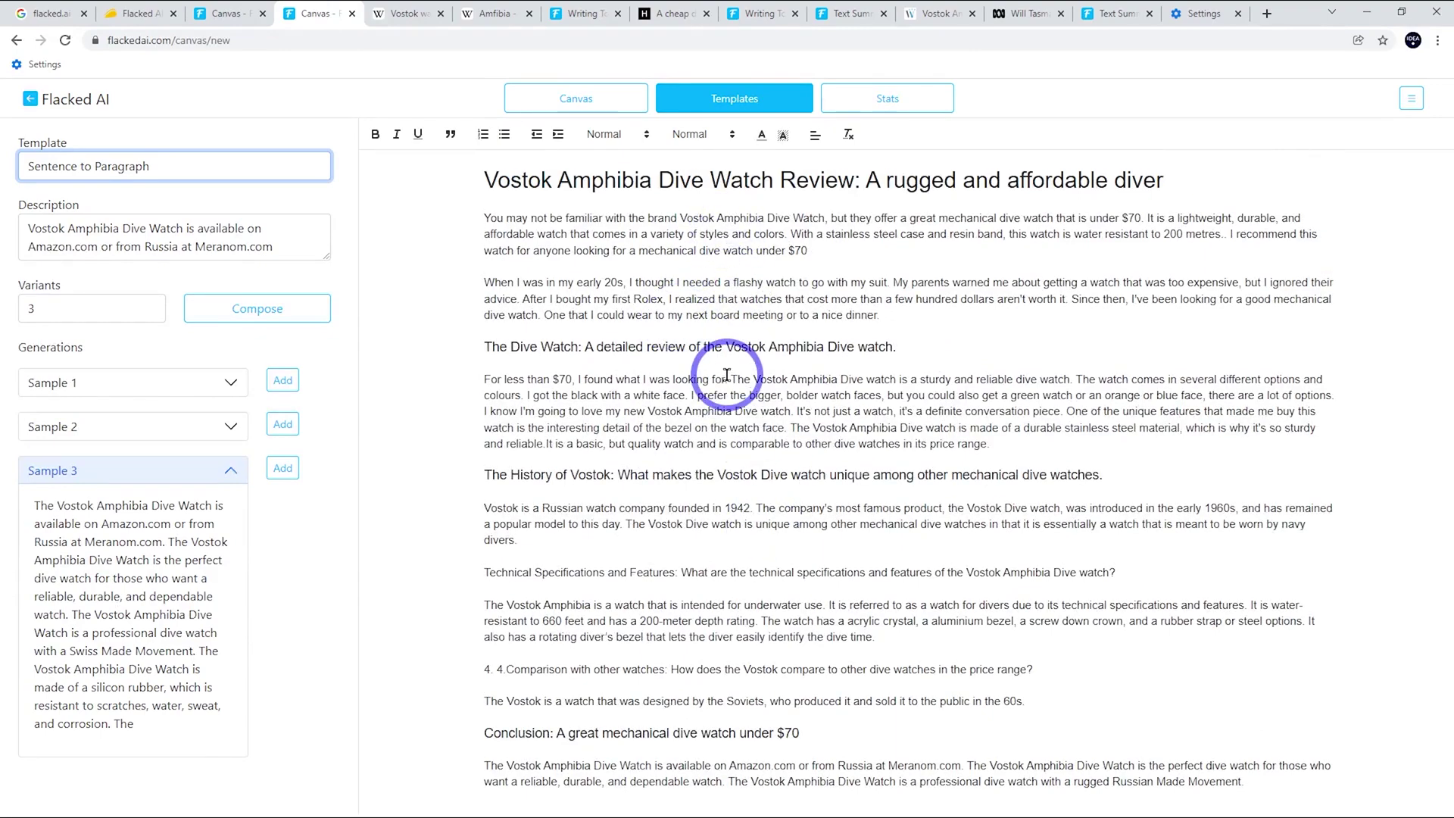
{"action": "scroll", "coordinate": [693, 365], "scroll_direction": "down", "scroll_amount": 1}
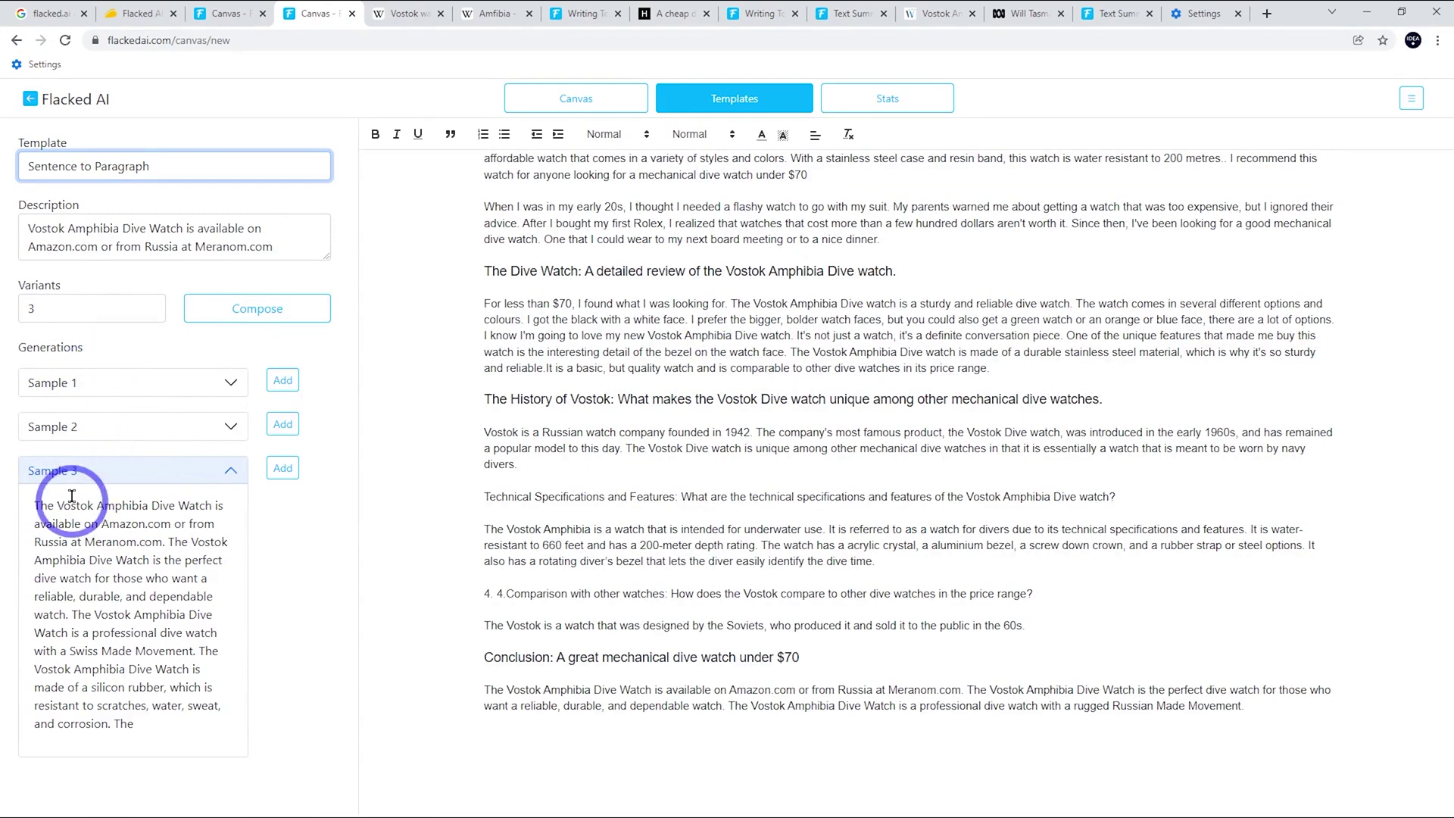
{"action": "left_click", "coordinate": [117, 472]}
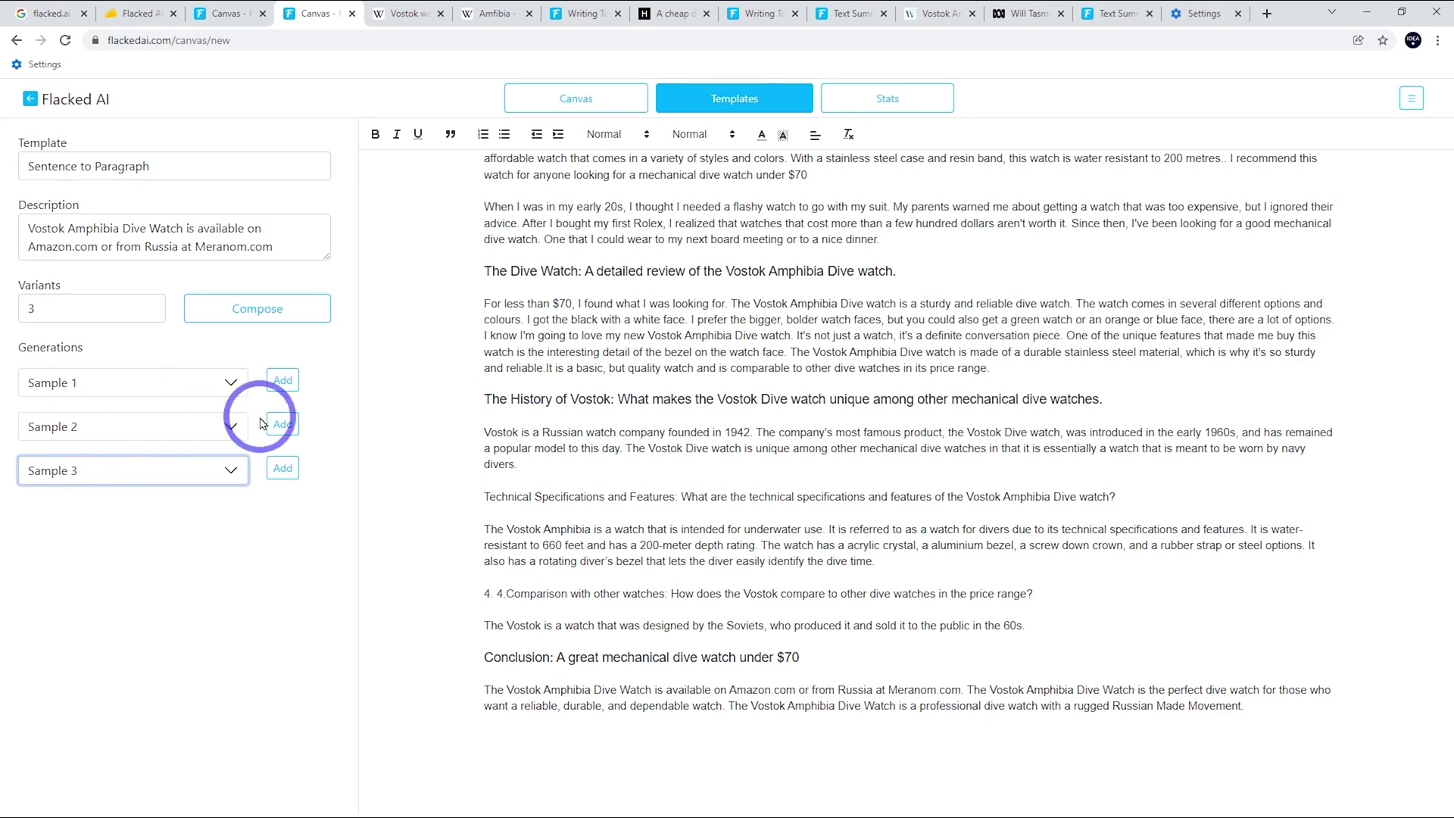
{"action": "scroll", "coordinate": [1087, 341], "scroll_direction": "up", "scroll_amount": 2}
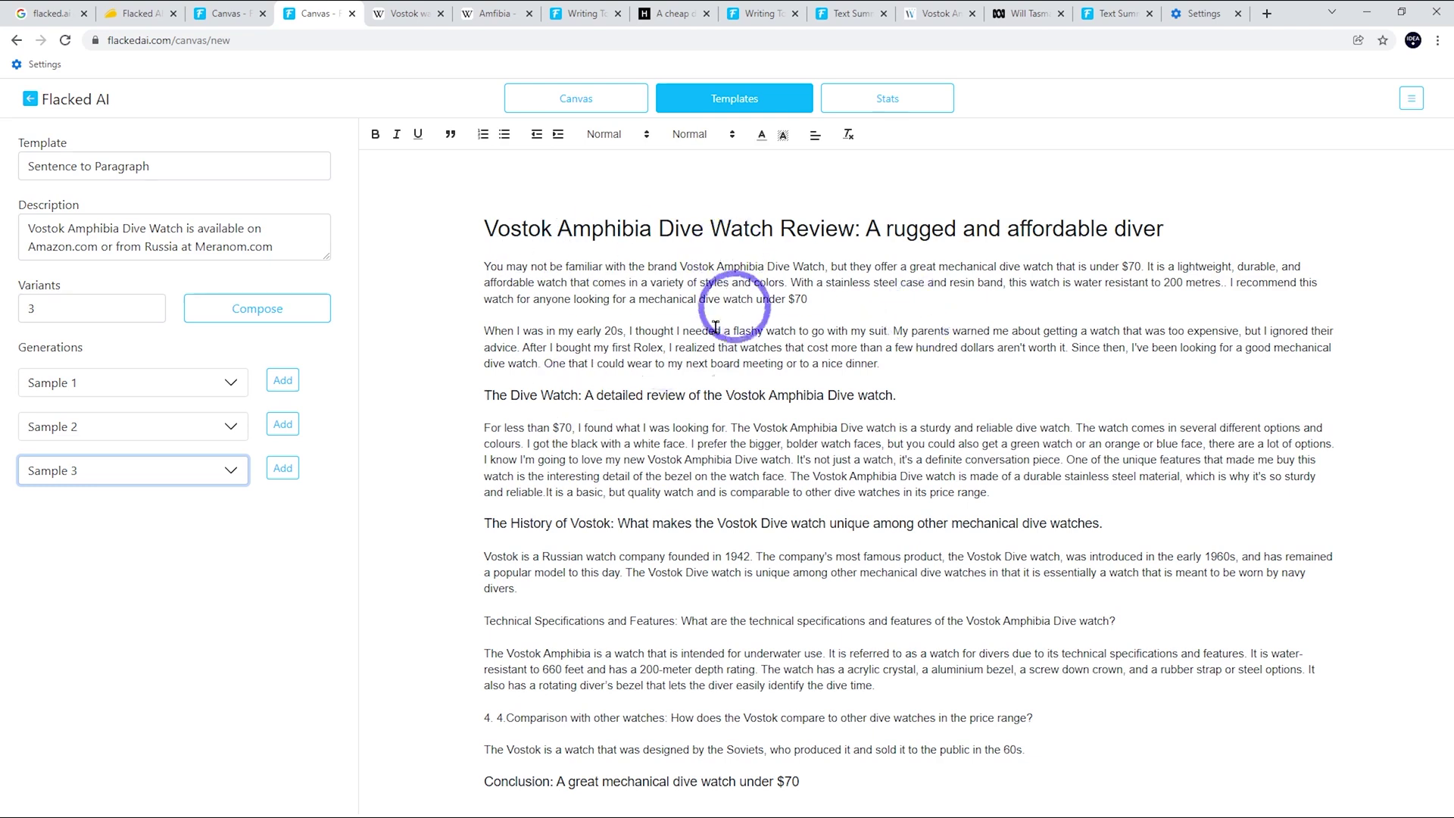
{"action": "key", "text": "alt+Tab"}
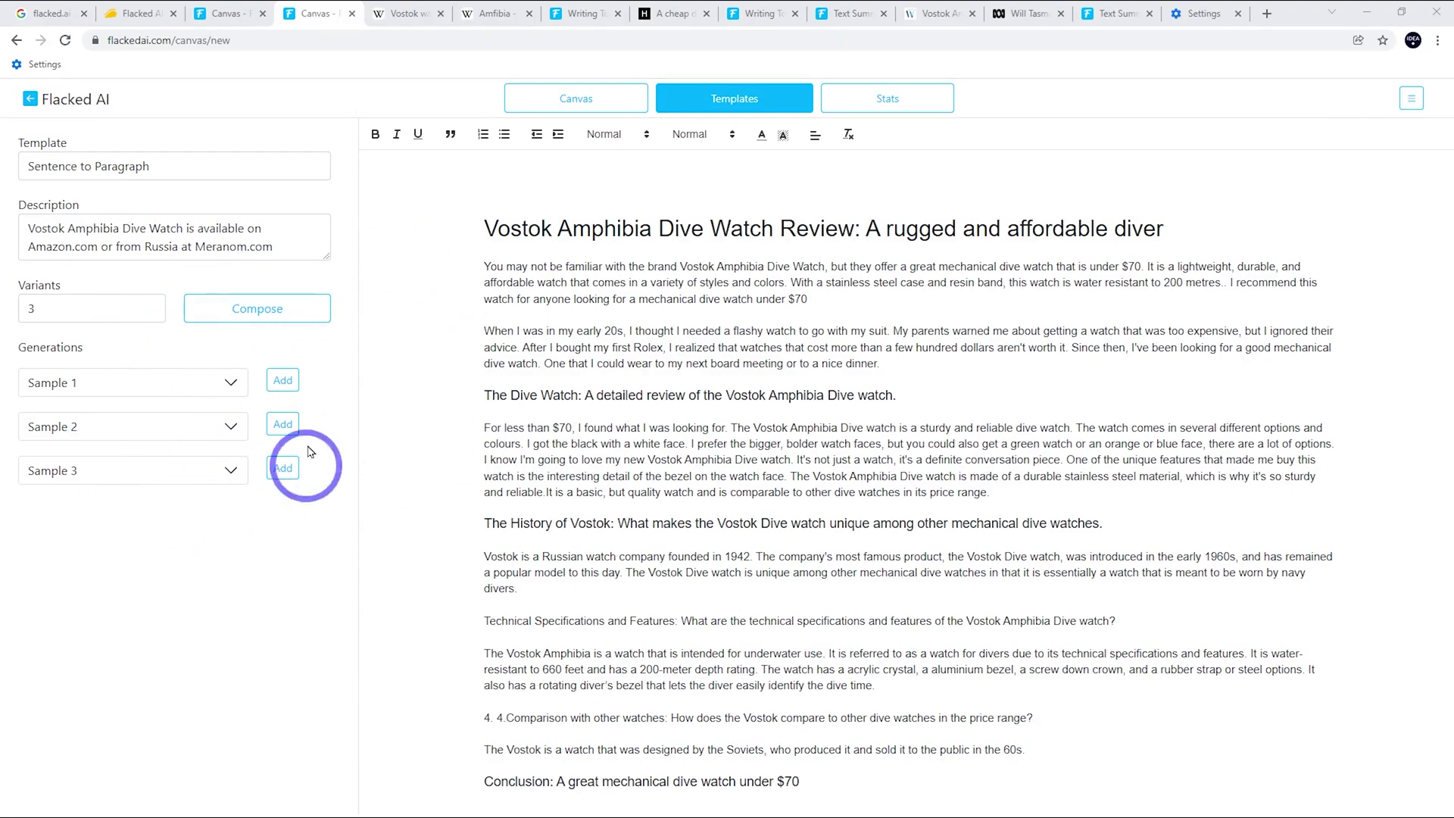
{"action": "scroll", "coordinate": [764, 382], "scroll_direction": "down", "scroll_amount": 1}
{"action": "scroll", "coordinate": [764, 382], "scroll_direction": "up", "scroll_amount": 1}
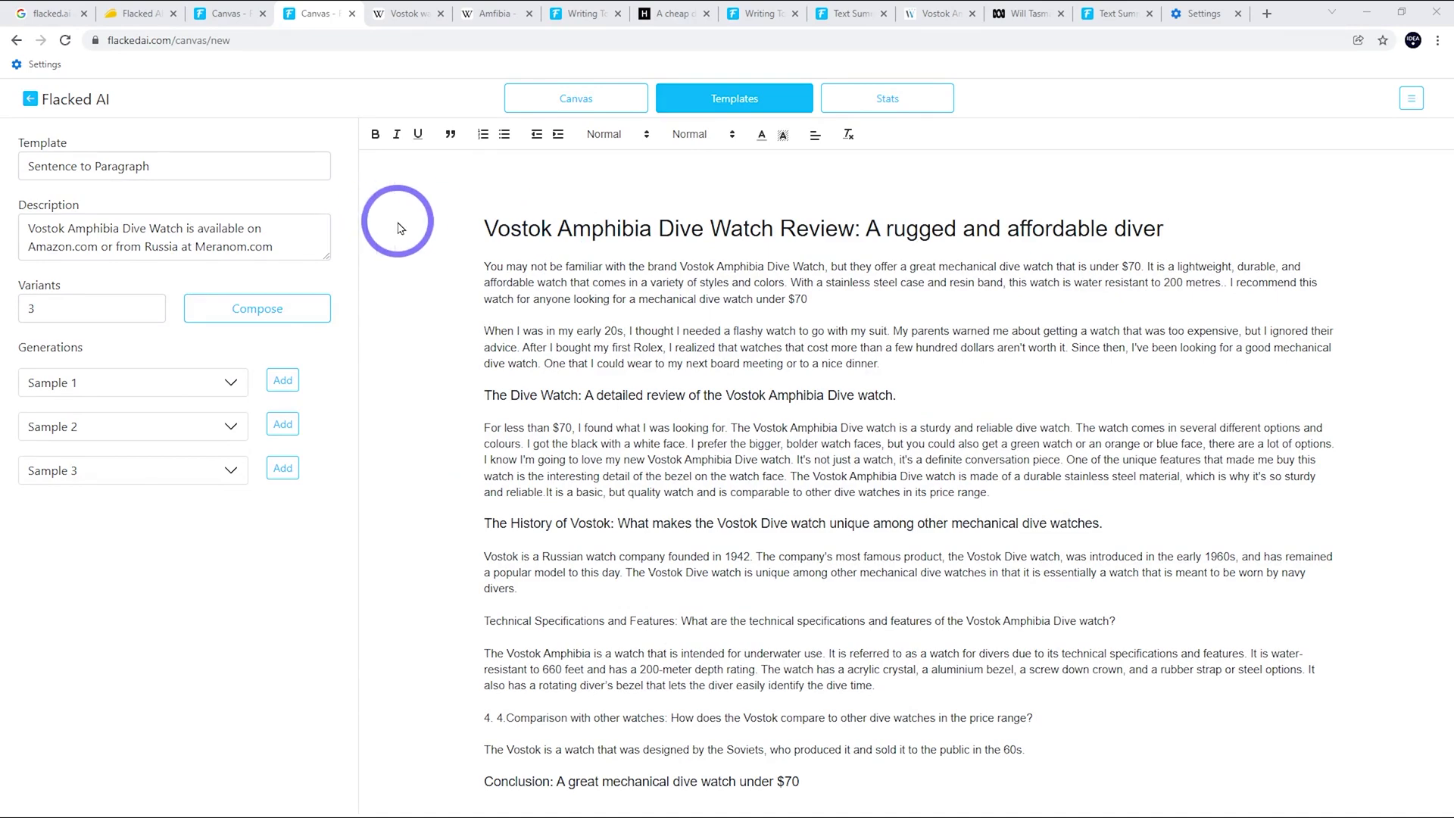
- Open the AppSumo page for Flacked AI and examine the plan's features, highlighting the monthly character allowance and the language support line
{"action": "left_click", "coordinate": [159, 9]}
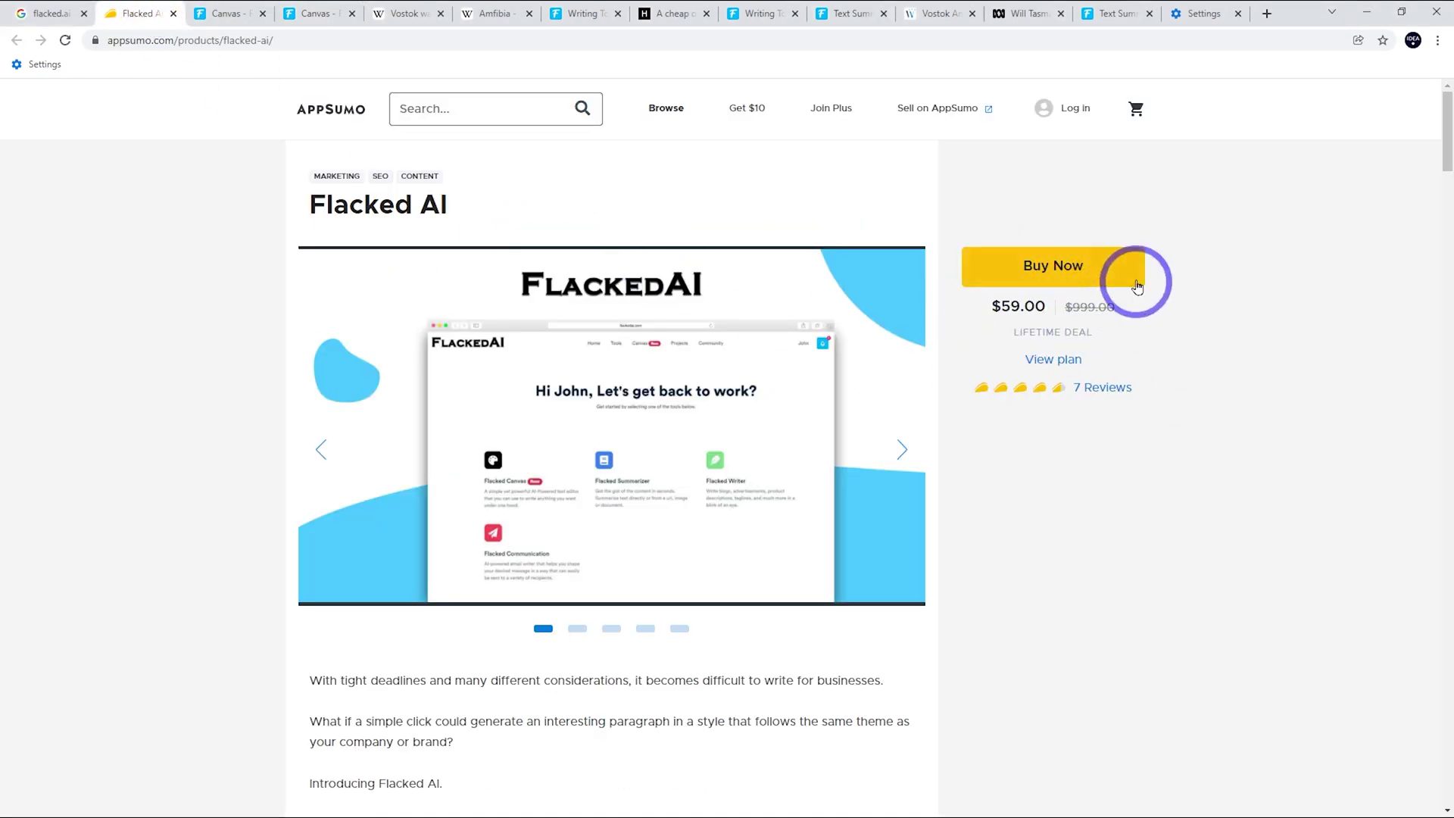
{"action": "scroll", "coordinate": [905, 271], "scroll_direction": "down", "scroll_amount": 15}
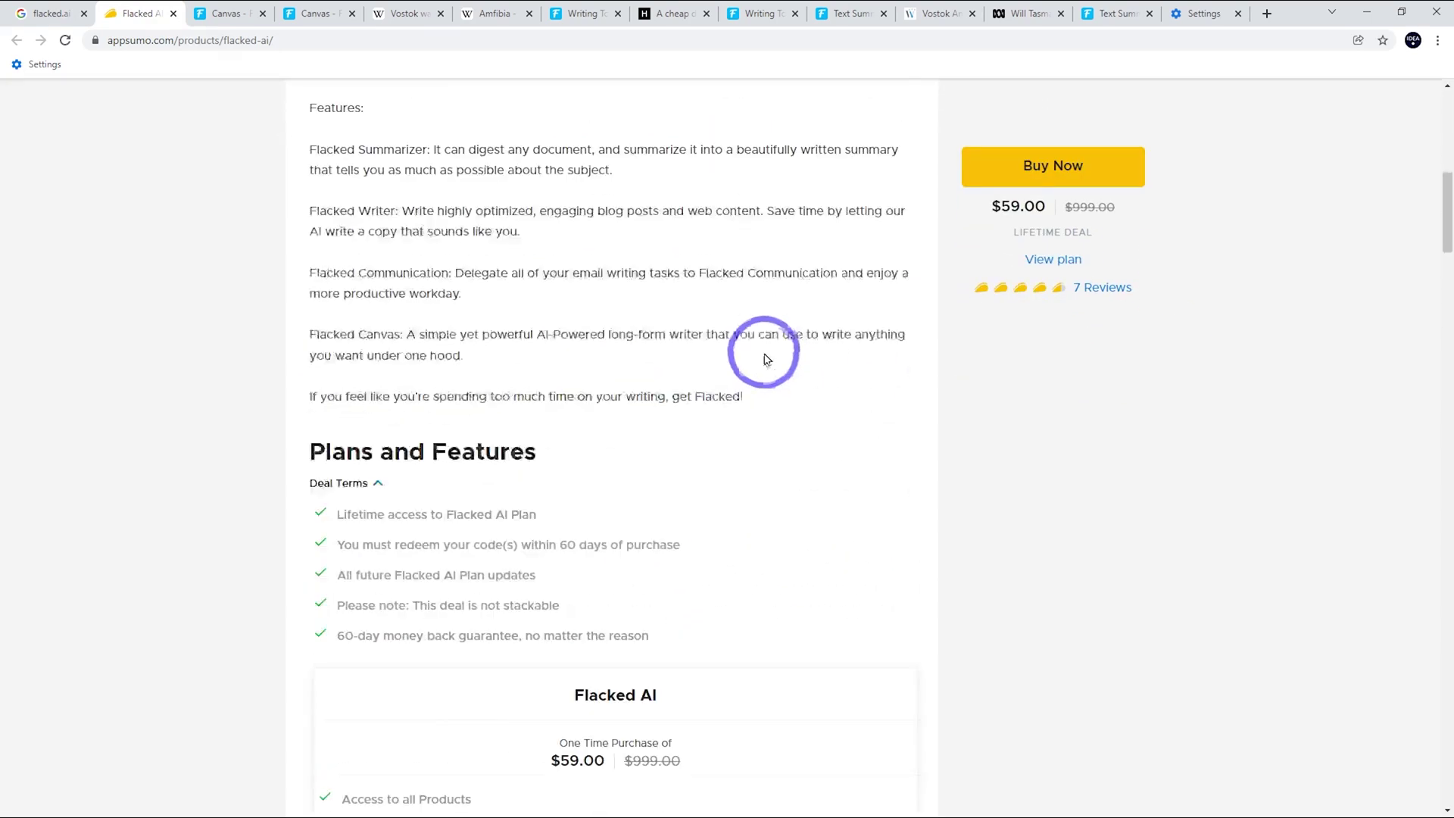
{"action": "left_click_drag", "start_coordinate": [494, 315], "coordinate": [332, 315]}
{"action": "scroll", "coordinate": [772, 365], "scroll_direction": "up", "scroll_amount": 2}
{"action": "scroll", "coordinate": [772, 367], "scroll_direction": "up", "scroll_amount": 3}
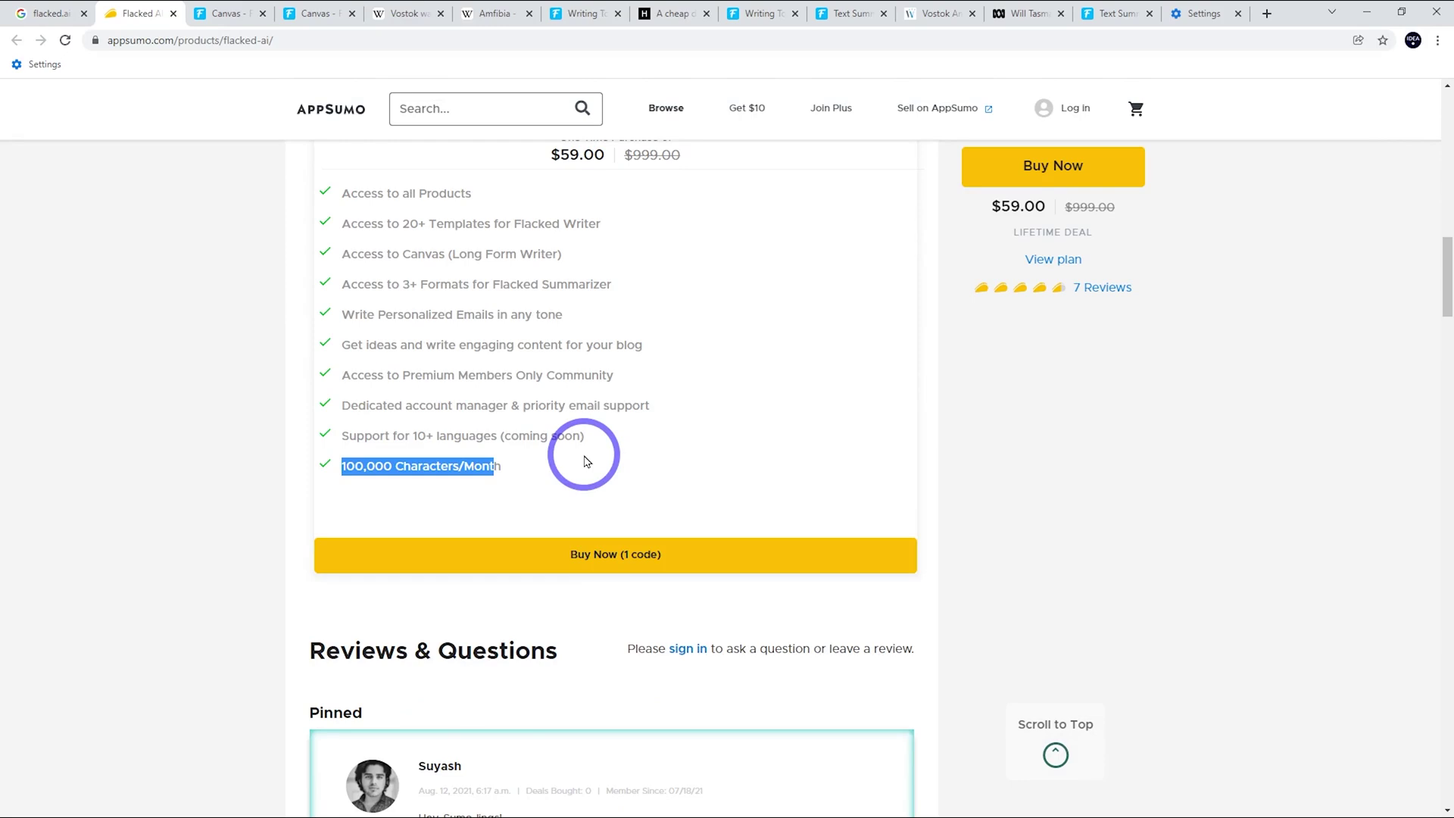
{"action": "left_click", "coordinate": [752, 538]}
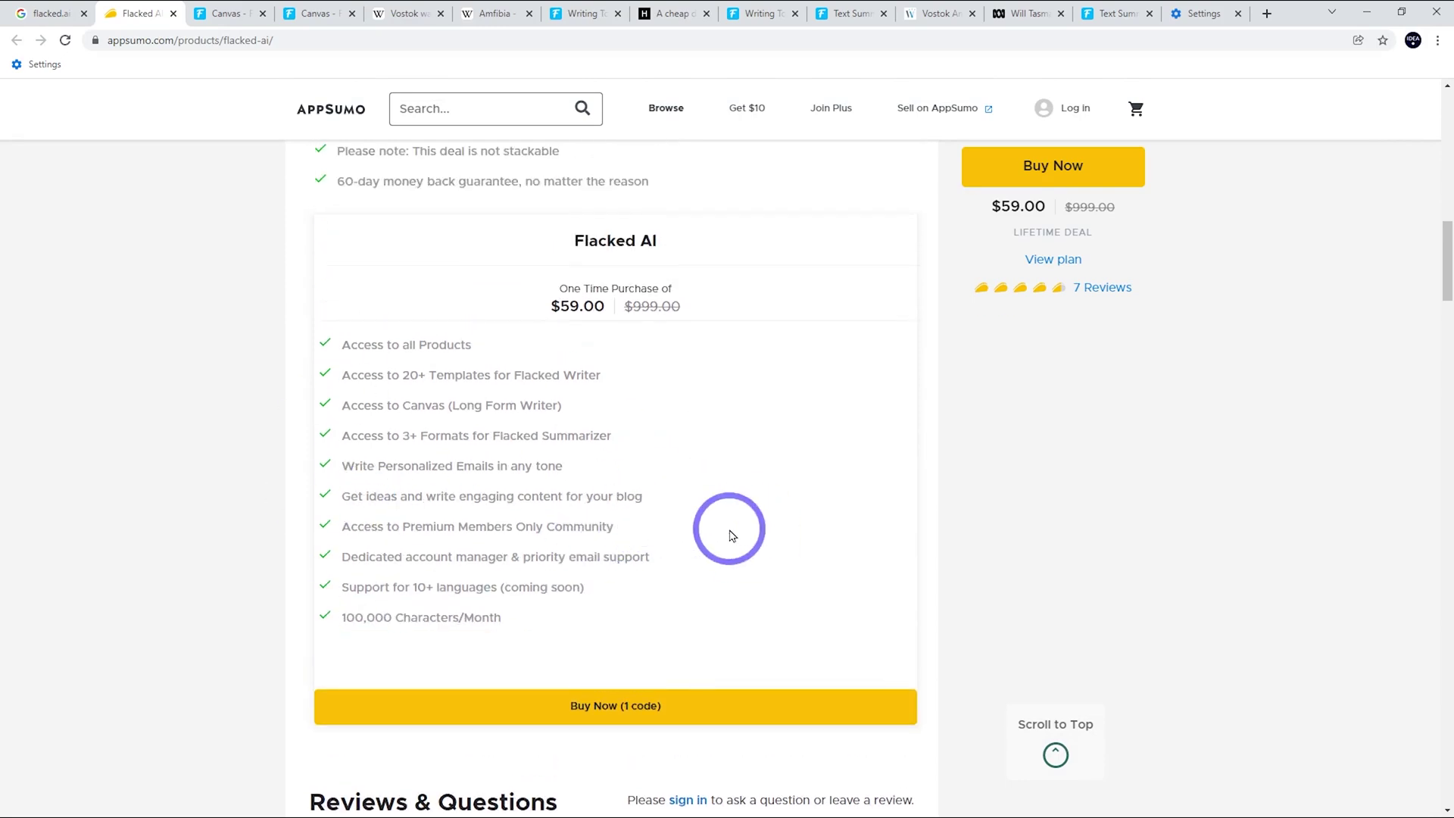
{"action": "left_click_drag", "start_coordinate": [658, 609], "coordinate": [614, 588]}
{"action": "triple_click", "coordinate": [324, 584]}
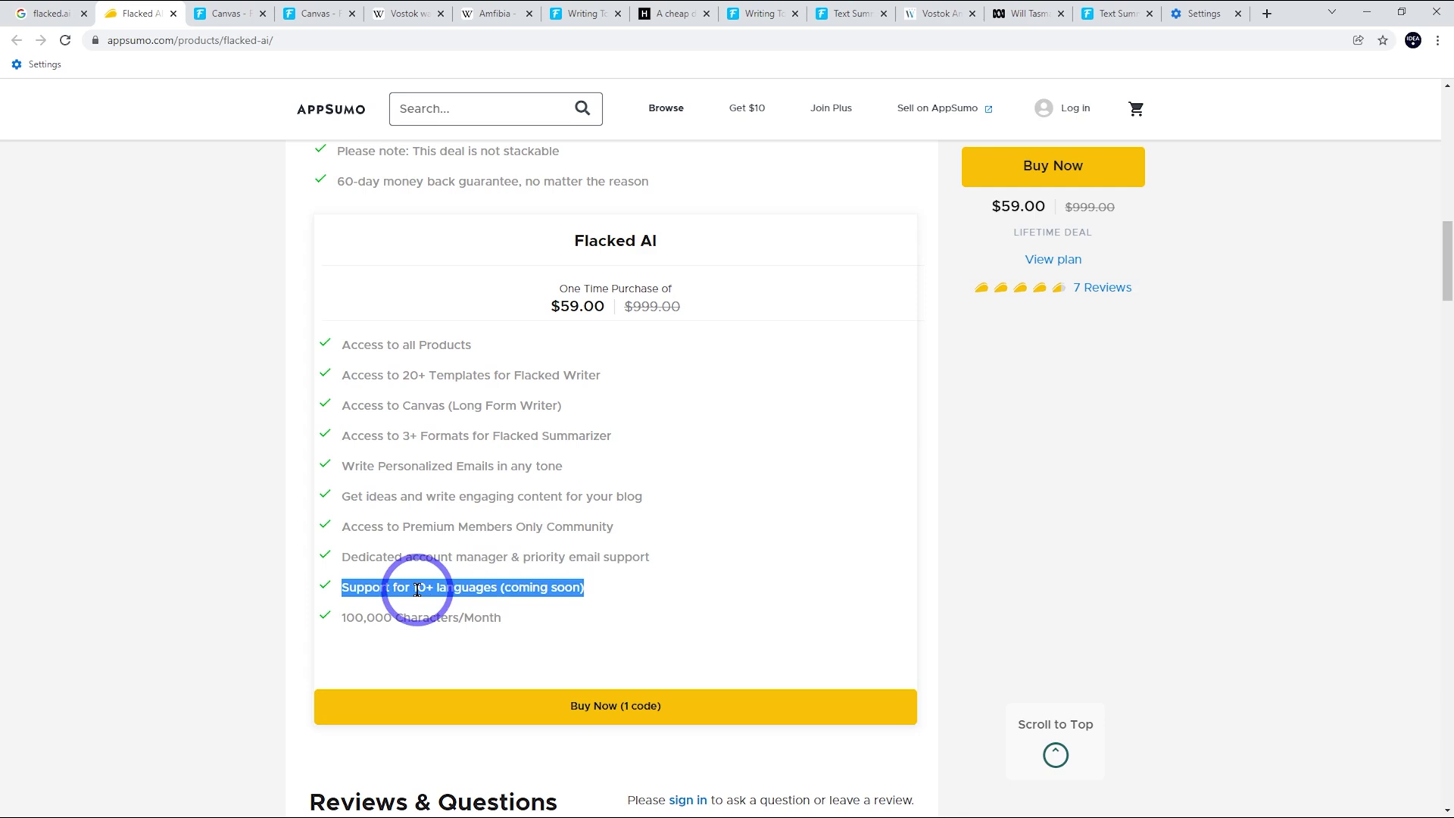
- Search the AppSumo page for "french", clear the search term, and skim the reviews and the founder's pinned post
{"action": "scroll", "coordinate": [672, 594], "scroll_direction": "down", "scroll_amount": 4}
{"action": "left_click", "coordinate": [1167, 485]}
{"action": "key", "text": "ctrl+f"}
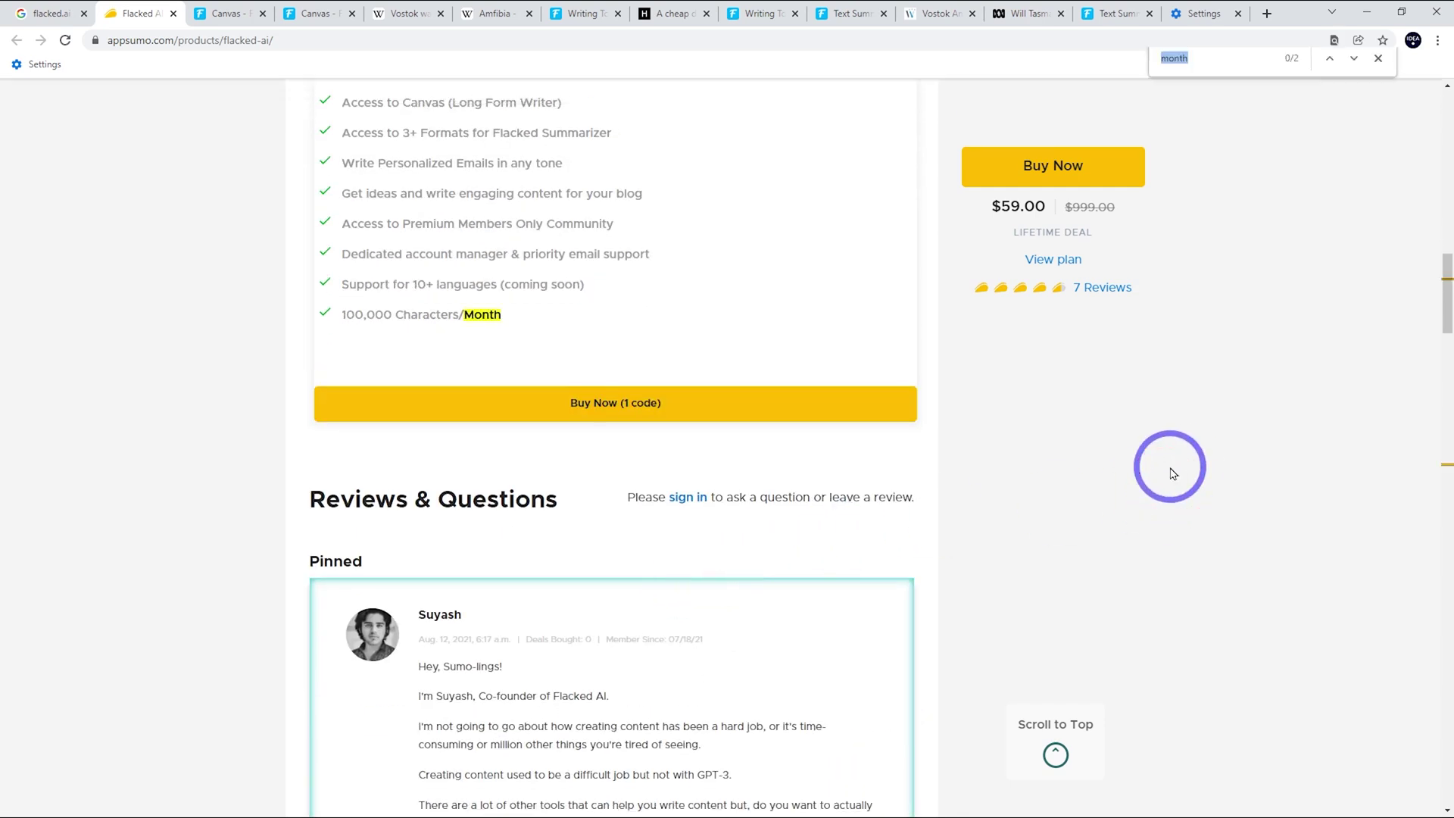
{"action": "type", "text": "french"}
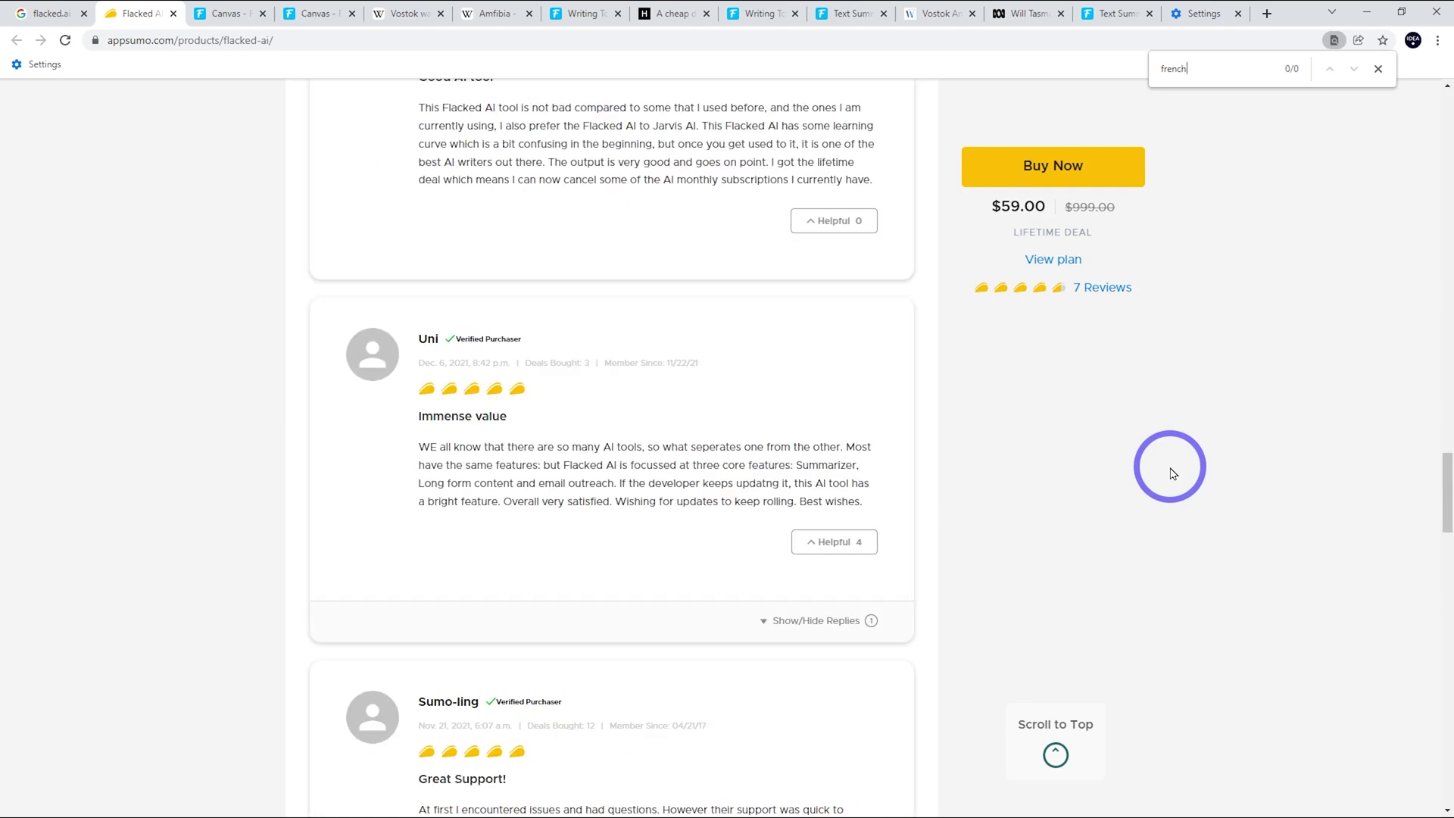
{"action": "scroll", "coordinate": [1078, 432], "scroll_direction": "up", "scroll_amount": 20}
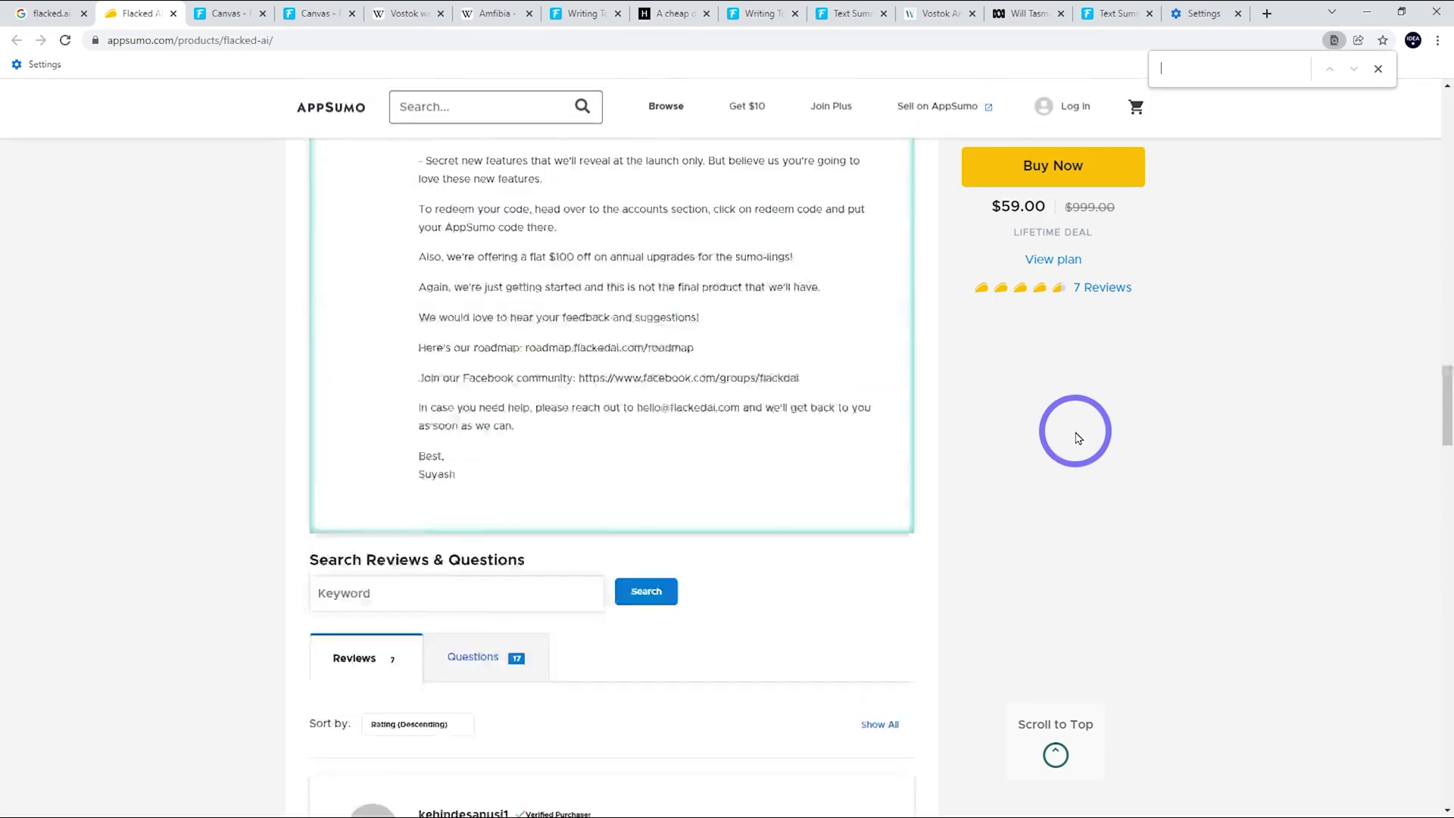
{"action": "scroll", "coordinate": [701, 366], "scroll_direction": "down", "scroll_amount": 5}
{"action": "scroll", "coordinate": [693, 318], "scroll_direction": "down", "scroll_amount": 4}
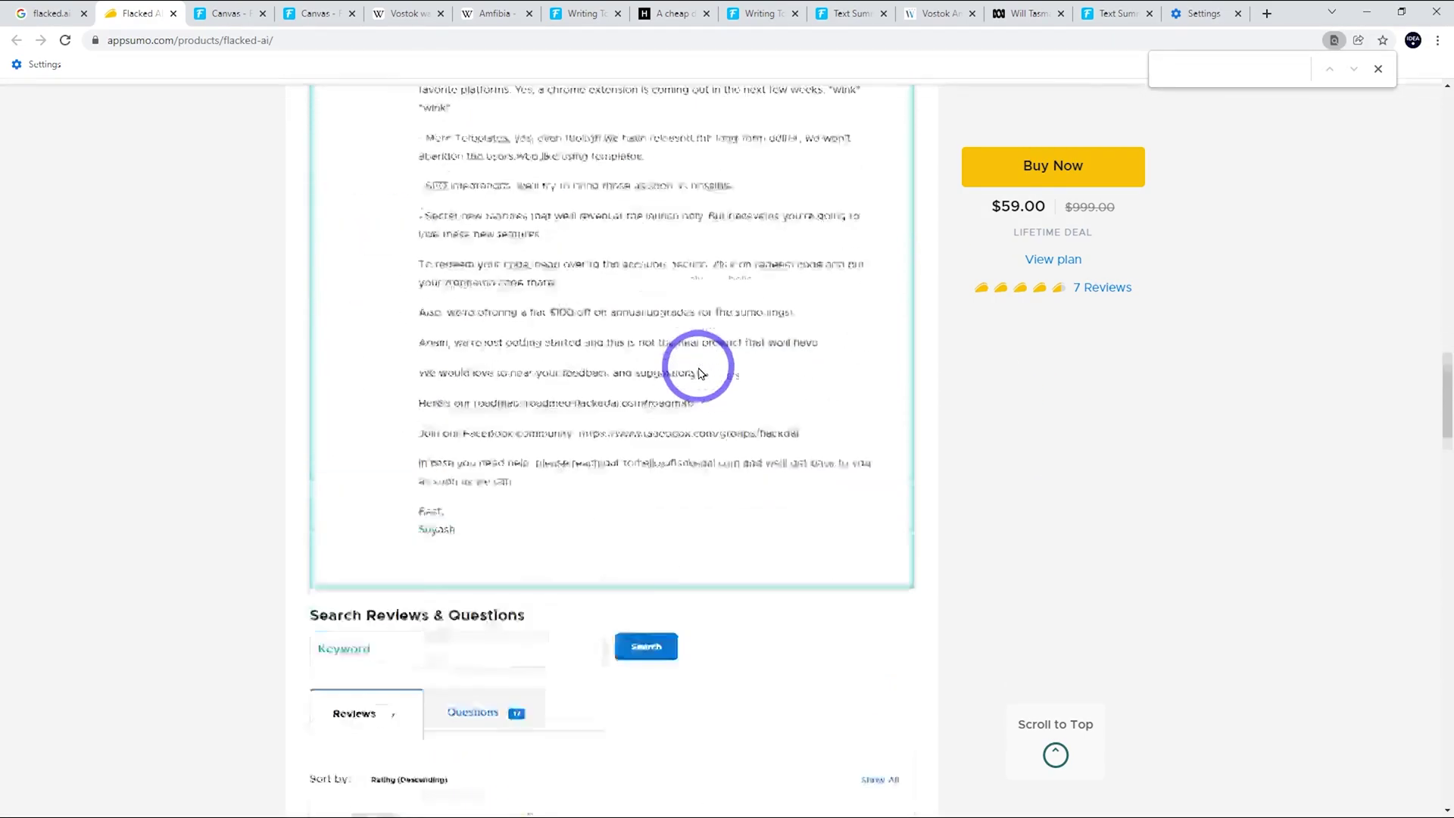
- Review the Flacked AI plan's features and deal terms, highlighting the 60-day money back guarantee
{"action": "scroll", "coordinate": [643, 366], "scroll_direction": "up", "scroll_amount": 10}
{"action": "scroll", "coordinate": [727, 381], "scroll_direction": "up", "scroll_amount": 7}
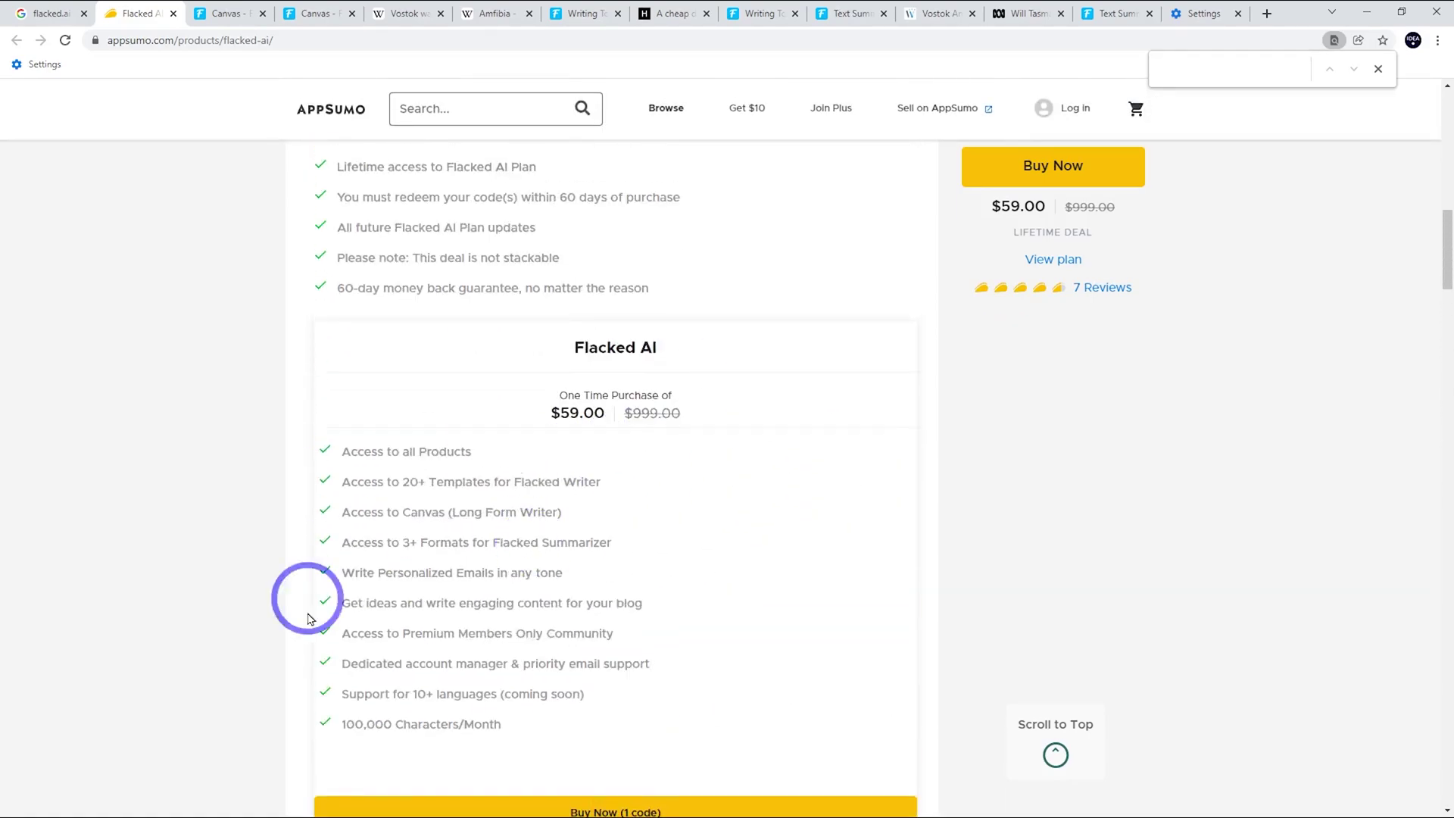
{"action": "scroll", "coordinate": [466, 636], "scroll_direction": "down", "scroll_amount": 2}
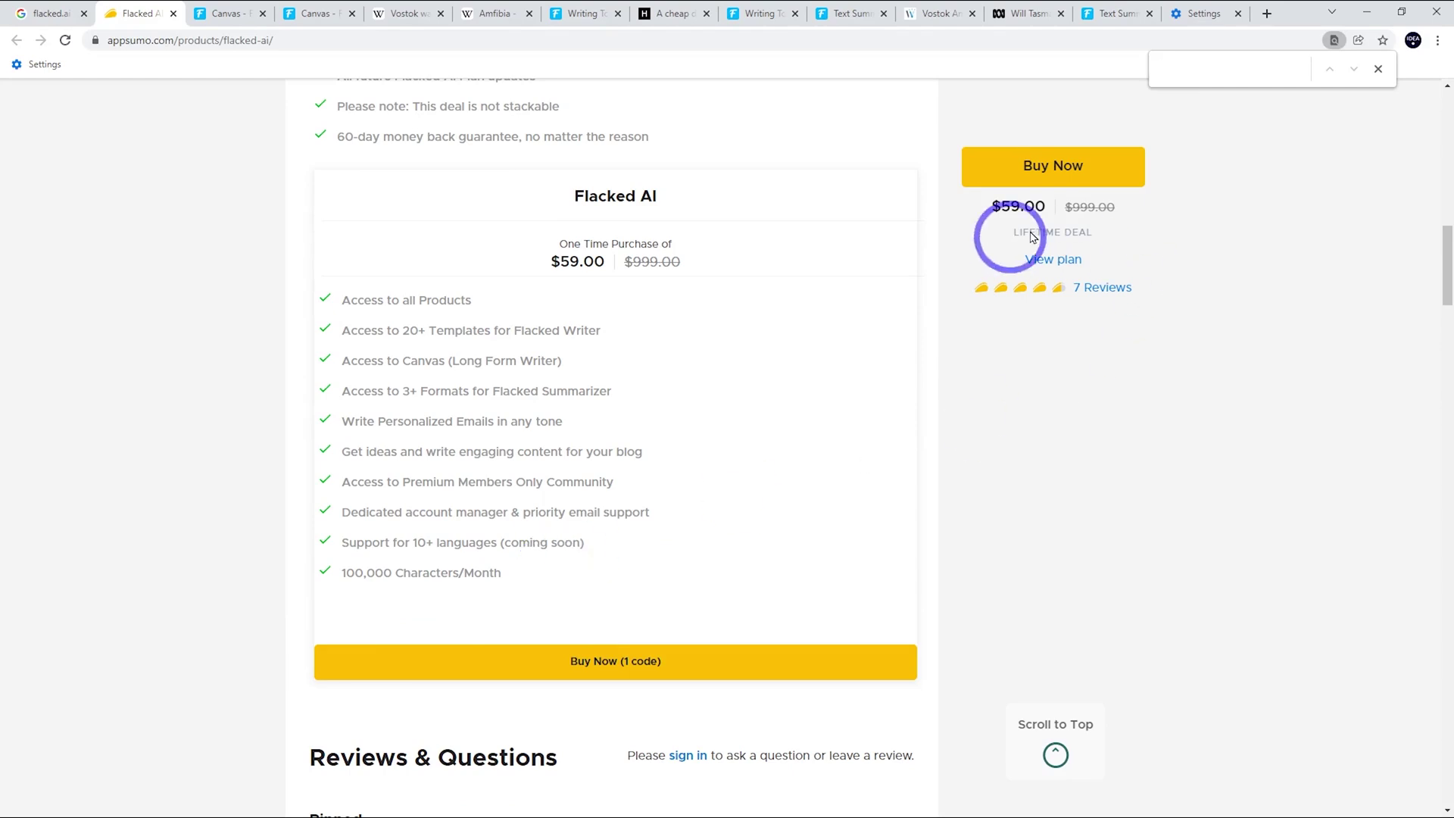
{"action": "scroll", "coordinate": [861, 375], "scroll_direction": "up", "scroll_amount": 3}
{"action": "scroll", "coordinate": [860, 386], "scroll_direction": "up", "scroll_amount": 1}
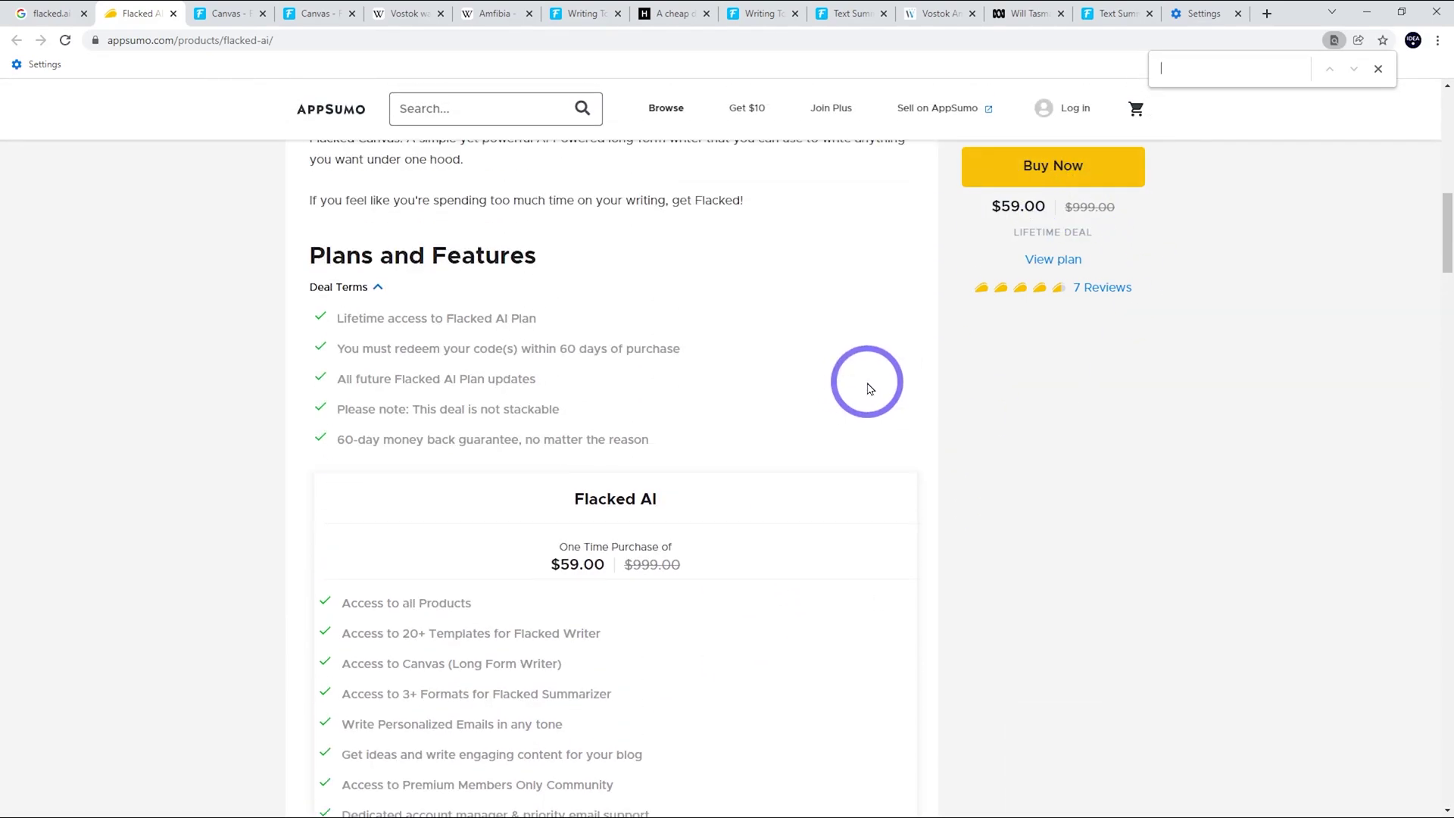
{"action": "left_click_drag", "start_coordinate": [334, 455], "coordinate": [652, 439]}
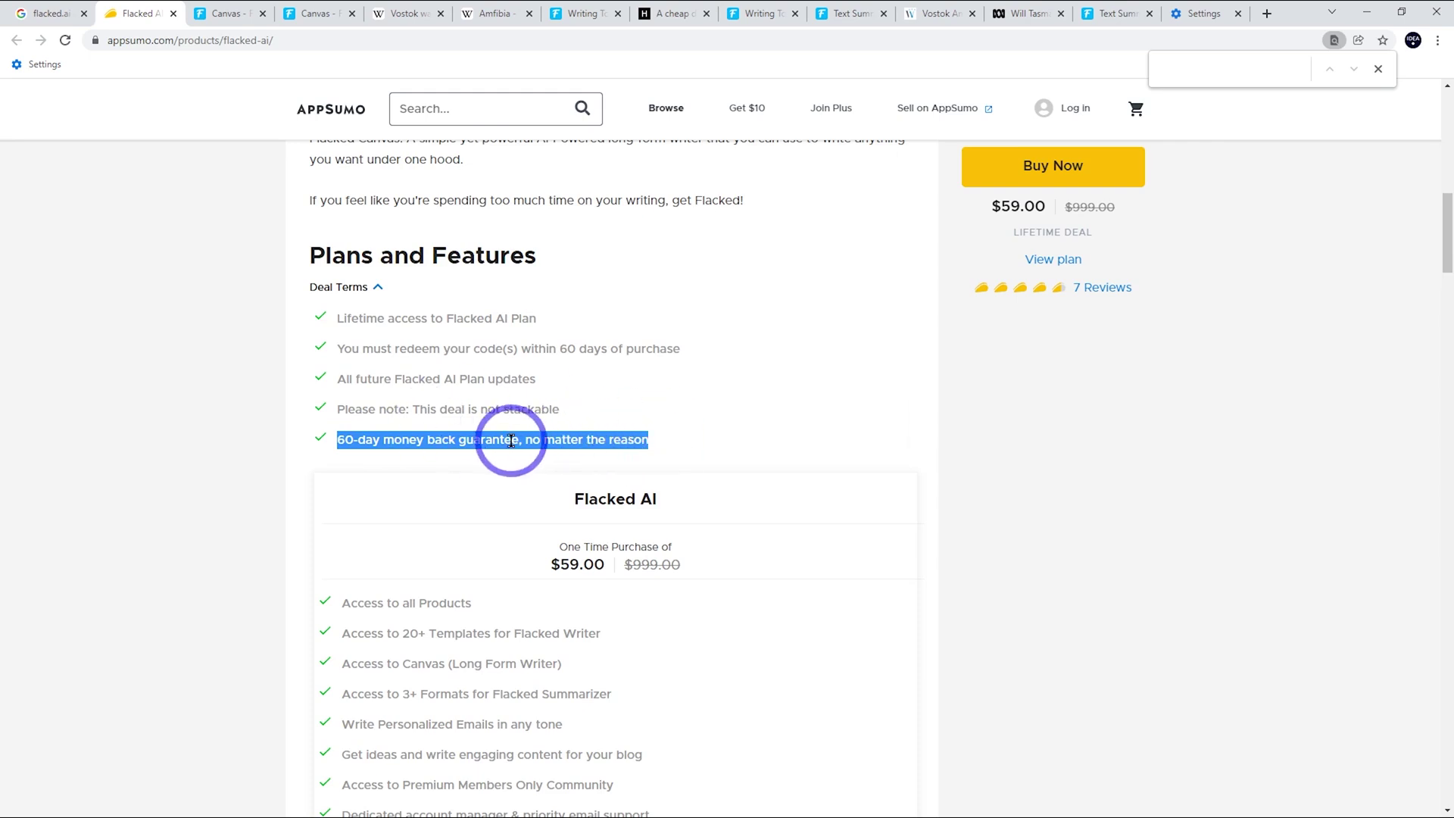
{"action": "scroll", "coordinate": [682, 477], "scroll_direction": "up", "scroll_amount": 2}
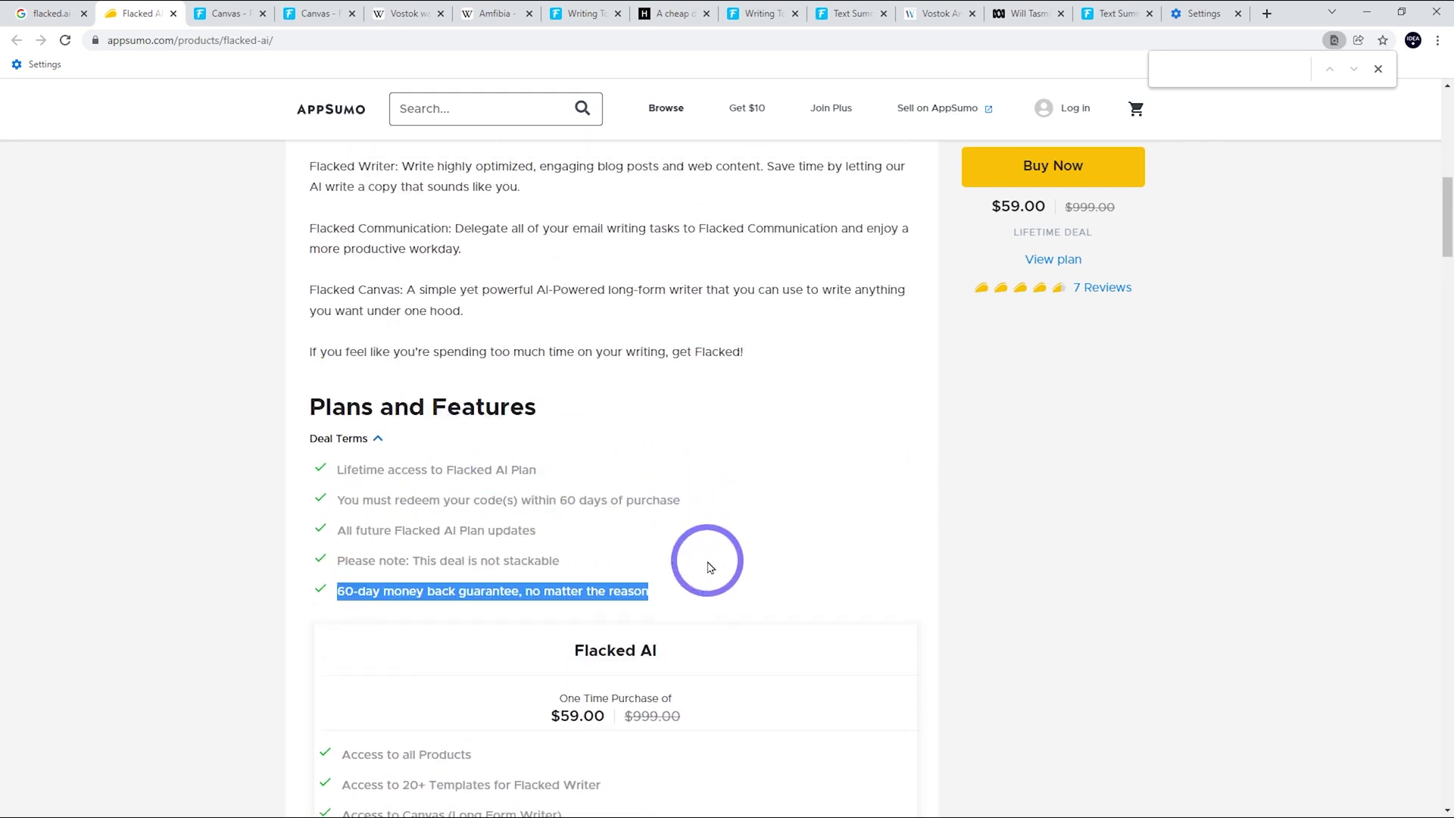
{"action": "scroll", "coordinate": [706, 534], "scroll_direction": "up", "scroll_amount": 4}
{"action": "scroll", "coordinate": [705, 534], "scroll_direction": "down", "scroll_amount": 5}
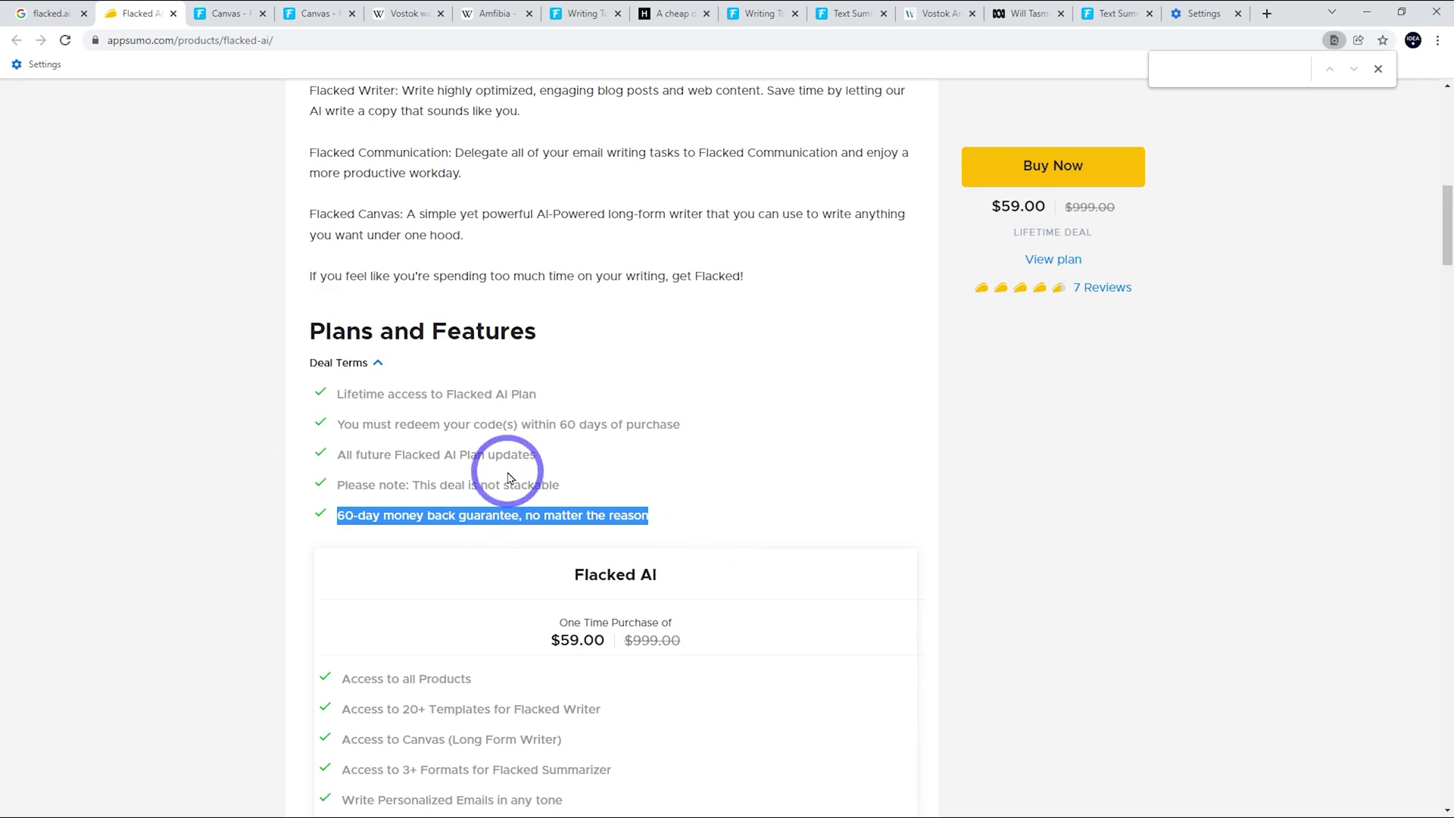
{"action": "scroll", "coordinate": [545, 477], "scroll_direction": "down", "scroll_amount": 1}
{"action": "scroll", "coordinate": [623, 479], "scroll_direction": "up", "scroll_amount": 3}
{"action": "scroll", "coordinate": [623, 510], "scroll_direction": "up", "scroll_amount": 7}
{"action": "scroll", "coordinate": [624, 509], "scroll_direction": "down", "scroll_amount": 7}
- Glance at the canvas guide, recheck the AppSumo feature descriptions and deal terms, and return to the Vostok Amphibia blog post canvas
{"action": "left_click", "coordinate": [216, 13]}
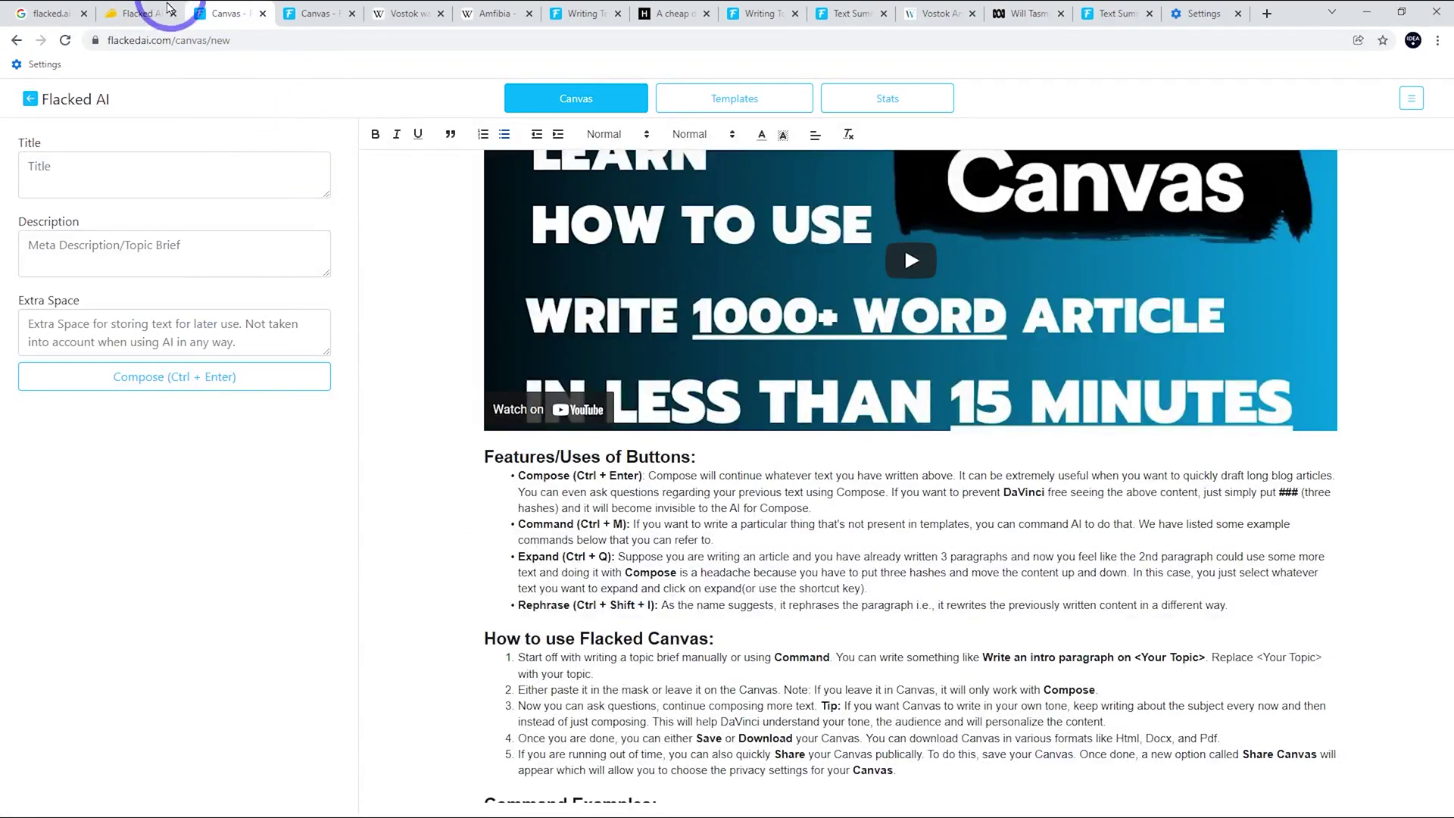
{"action": "left_click", "coordinate": [144, 13]}
{"action": "scroll", "coordinate": [647, 524], "scroll_direction": "up", "scroll_amount": 2}
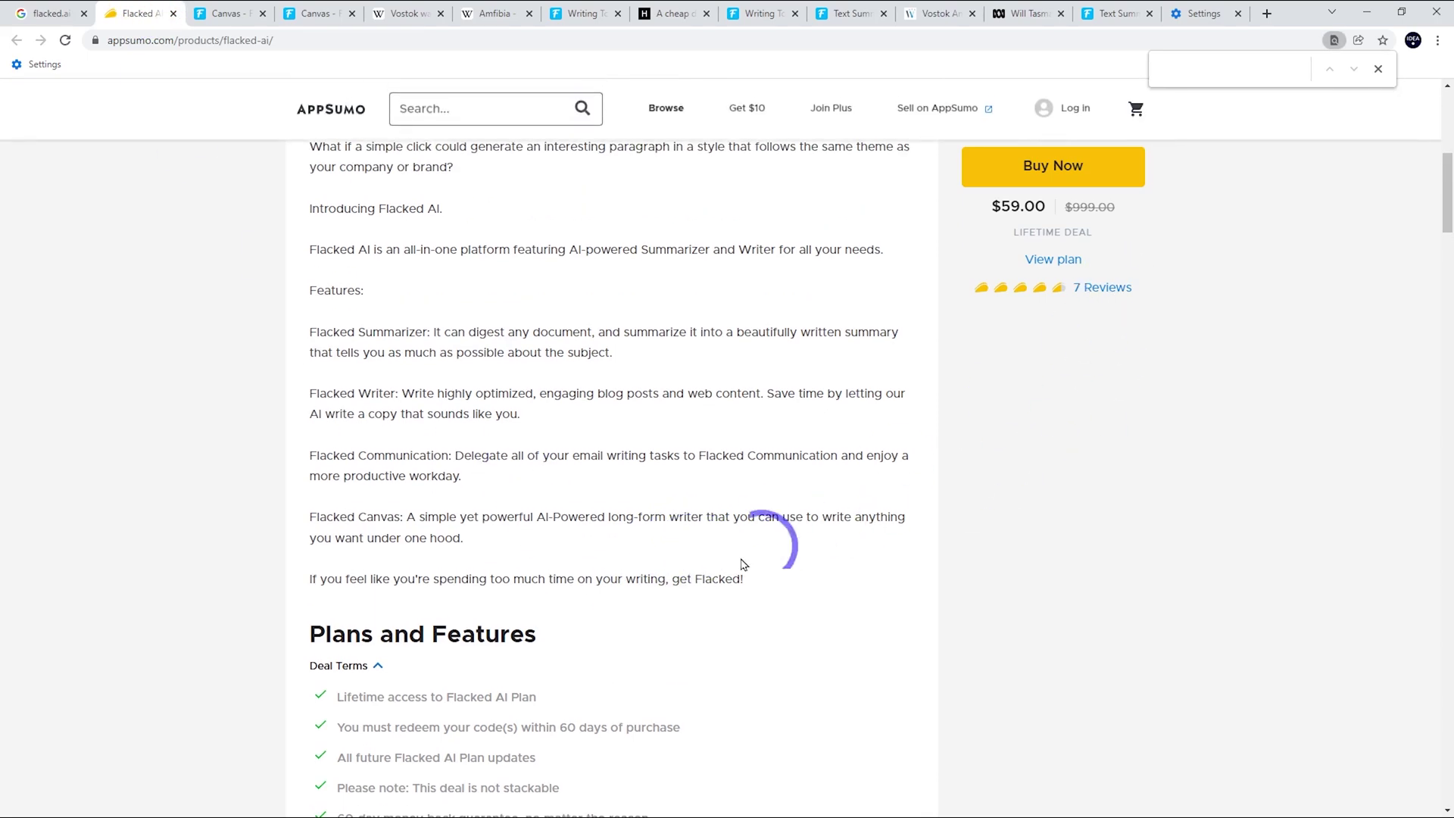
{"action": "scroll", "coordinate": [666, 576], "scroll_direction": "down", "scroll_amount": 4}
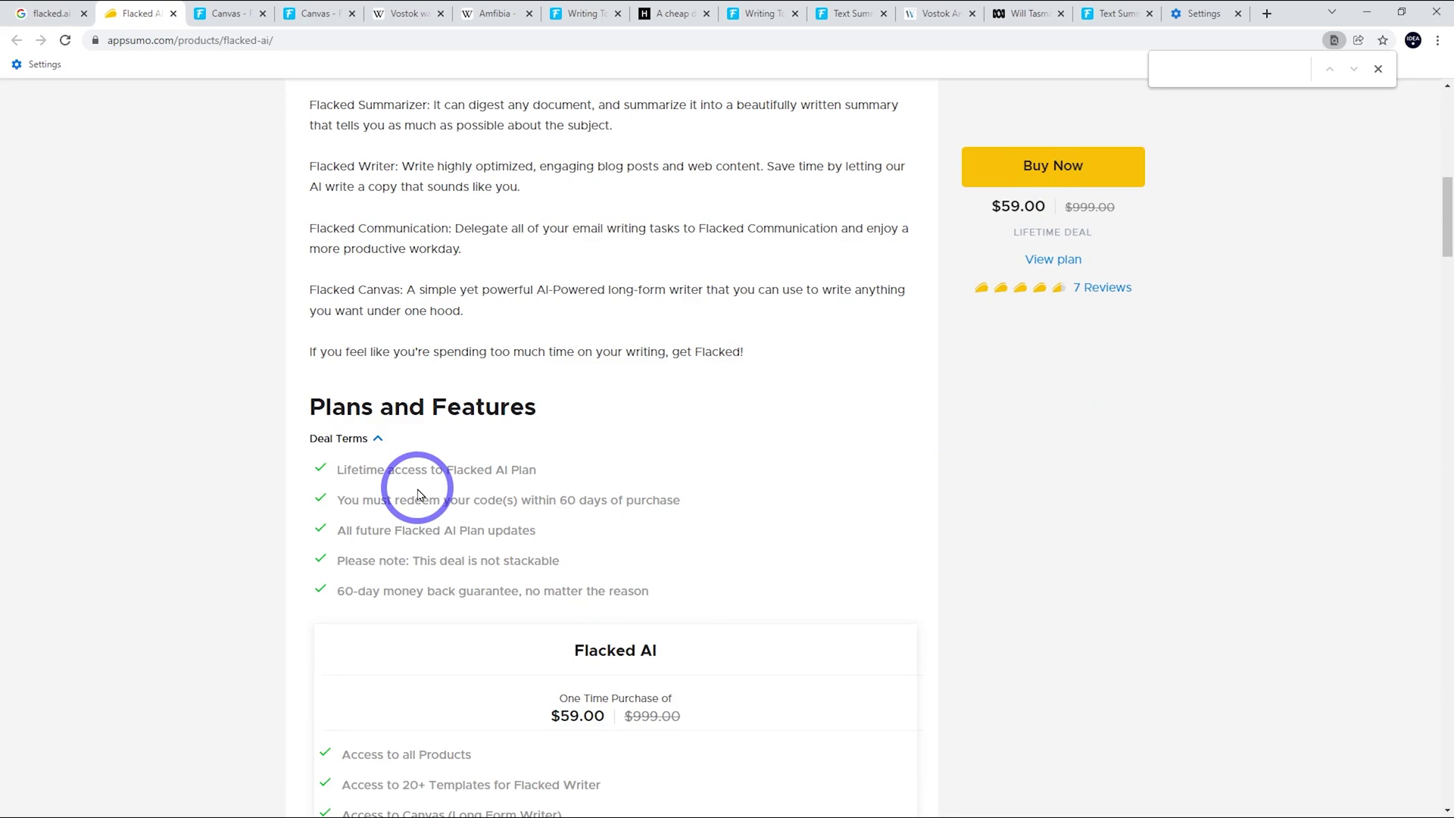
{"action": "scroll", "coordinate": [419, 494], "scroll_direction": "up", "scroll_amount": 5}
{"action": "left_click", "coordinate": [223, 13]}
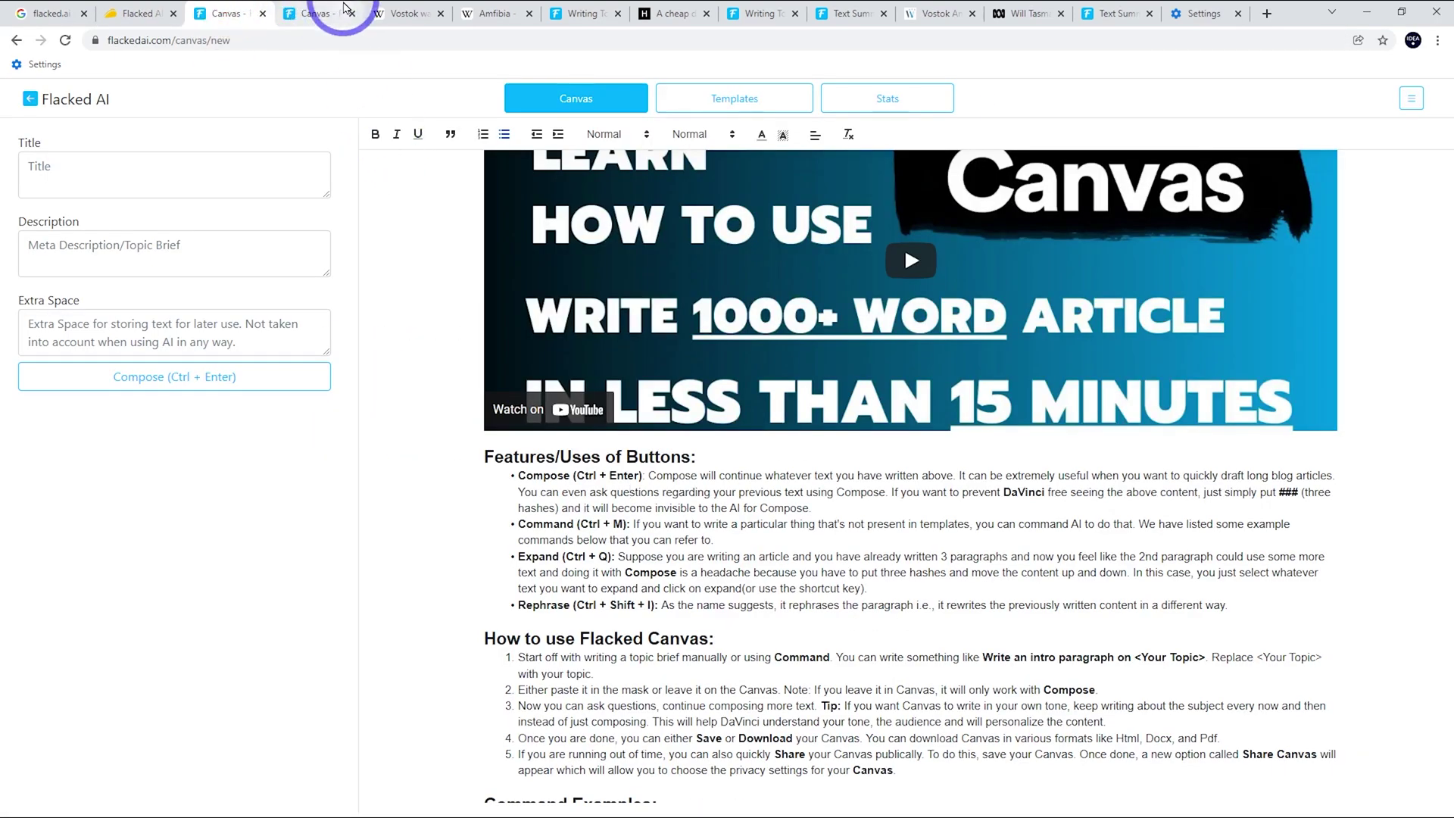
{"action": "left_click", "coordinate": [343, 9]}
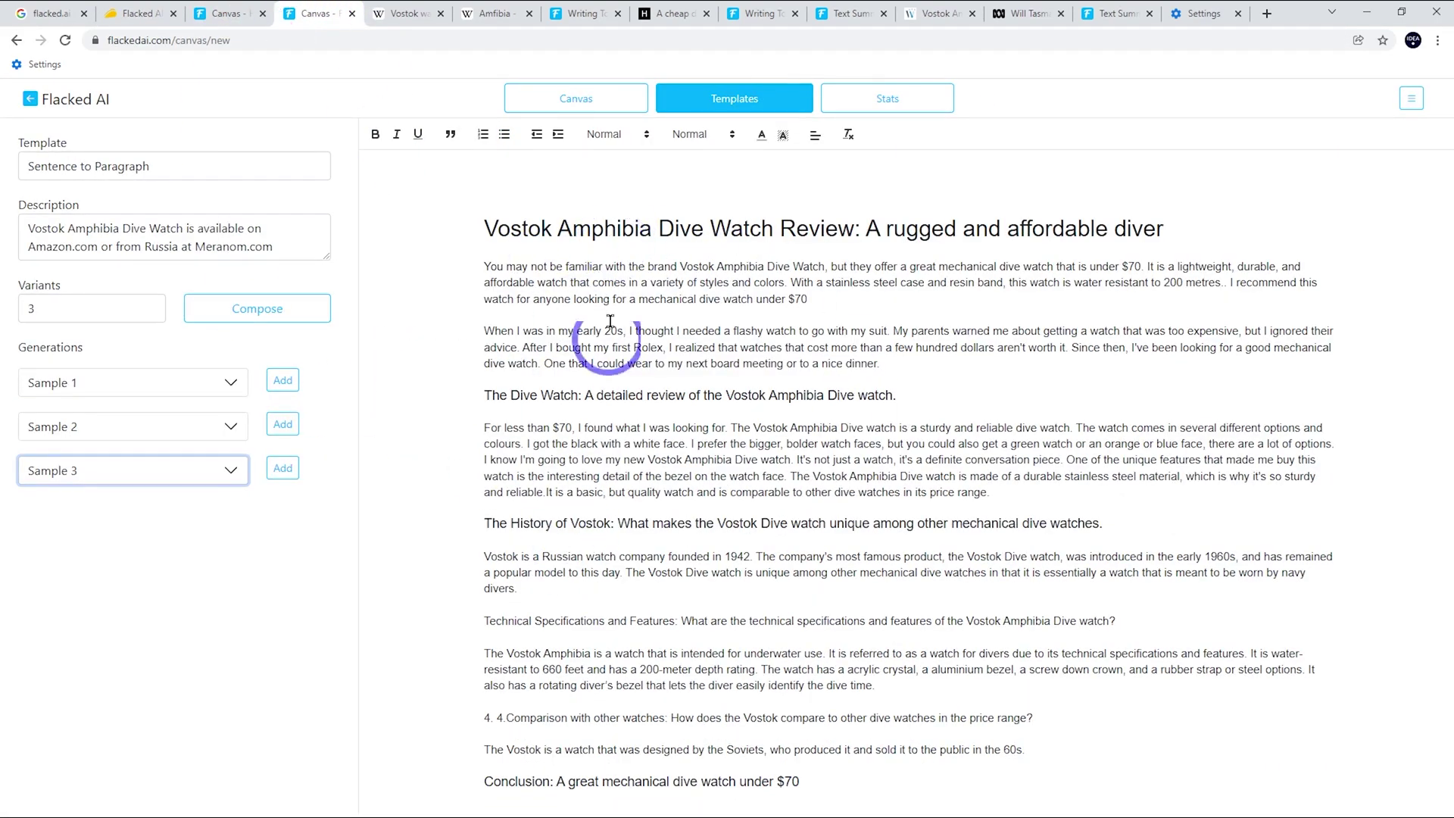